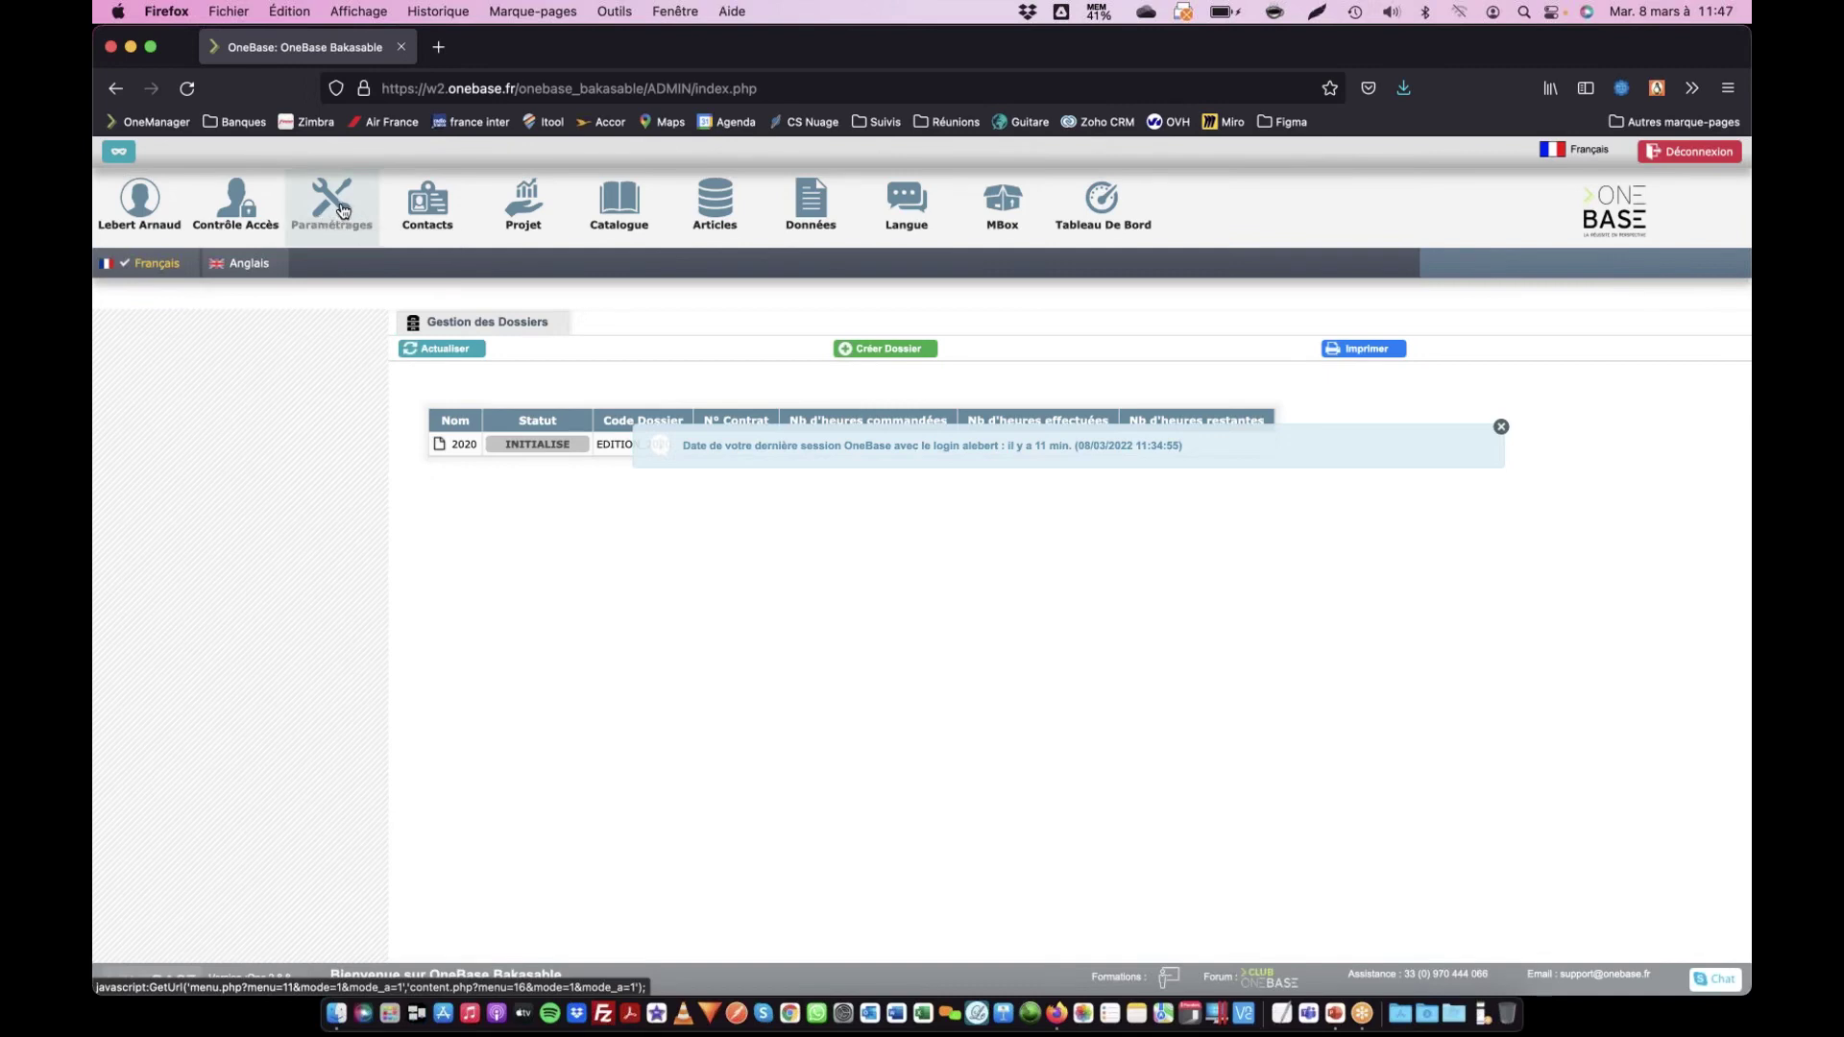
Open the Multilingue data settings that manage the catalogue's languages
click(347, 210)
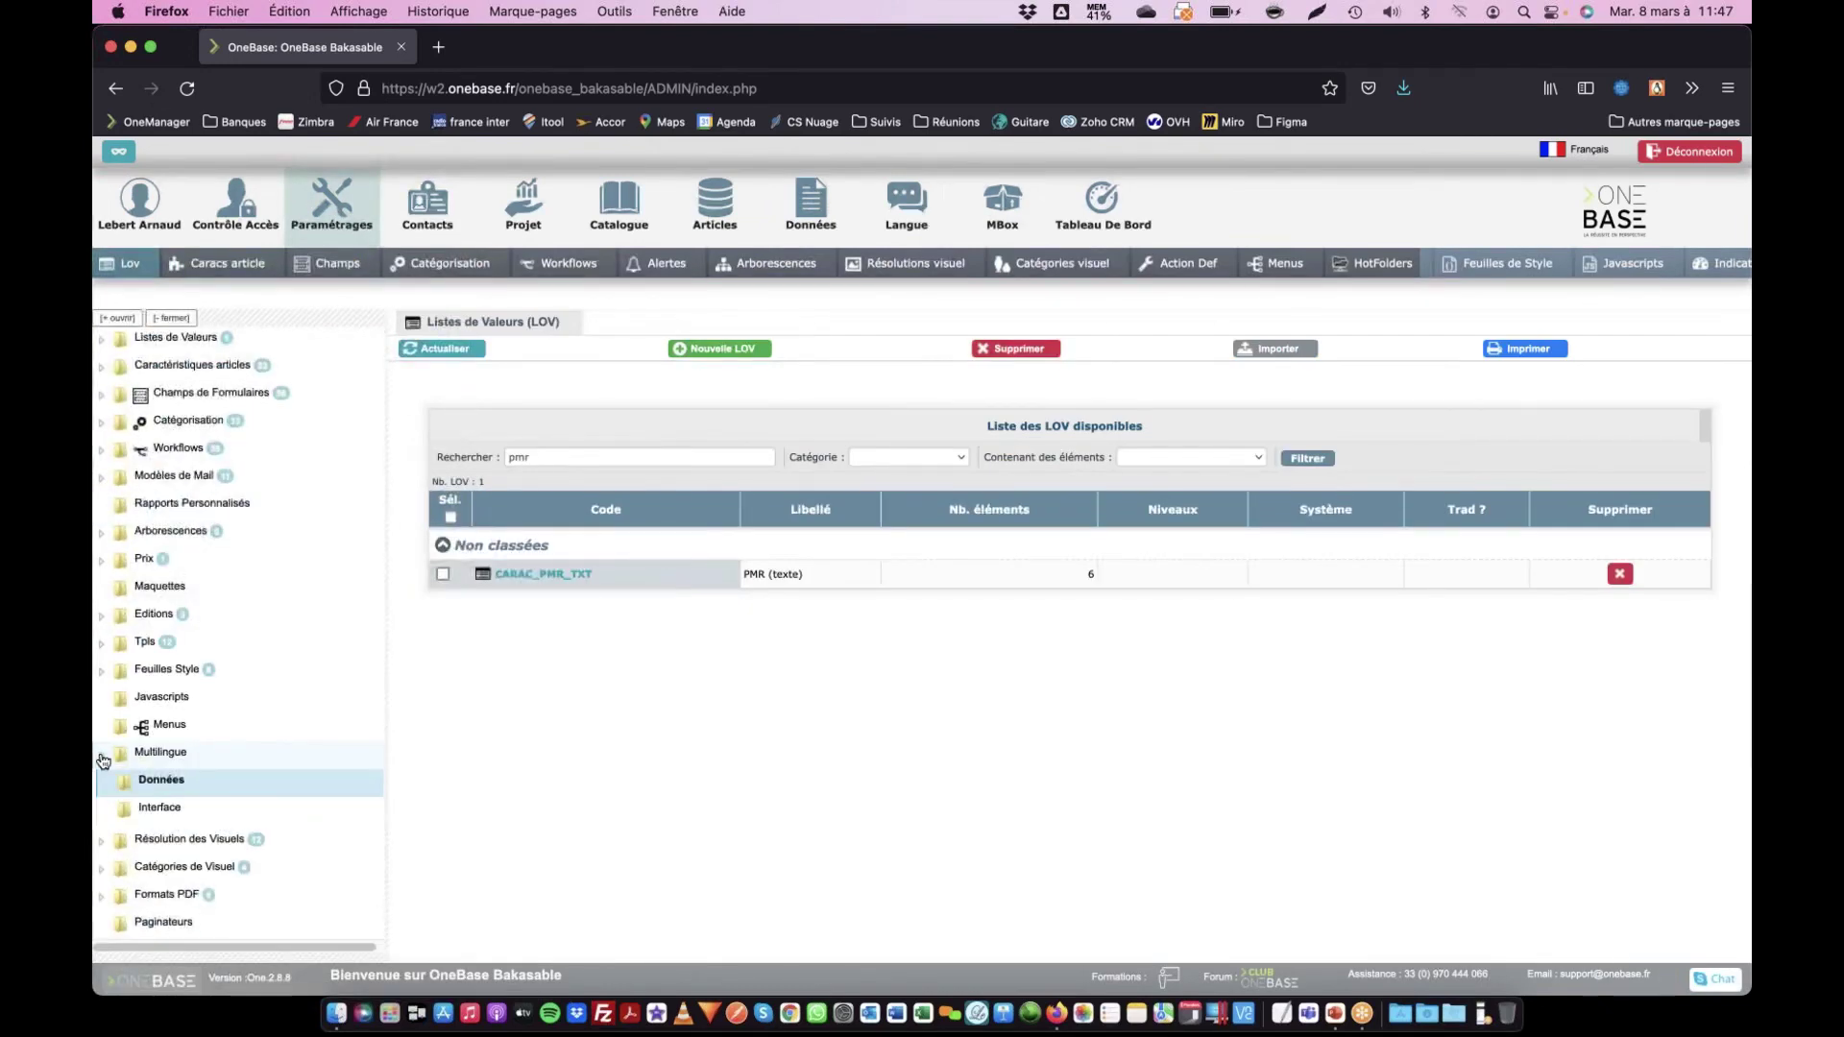
click(103, 759)
click(103, 758)
click(158, 785)
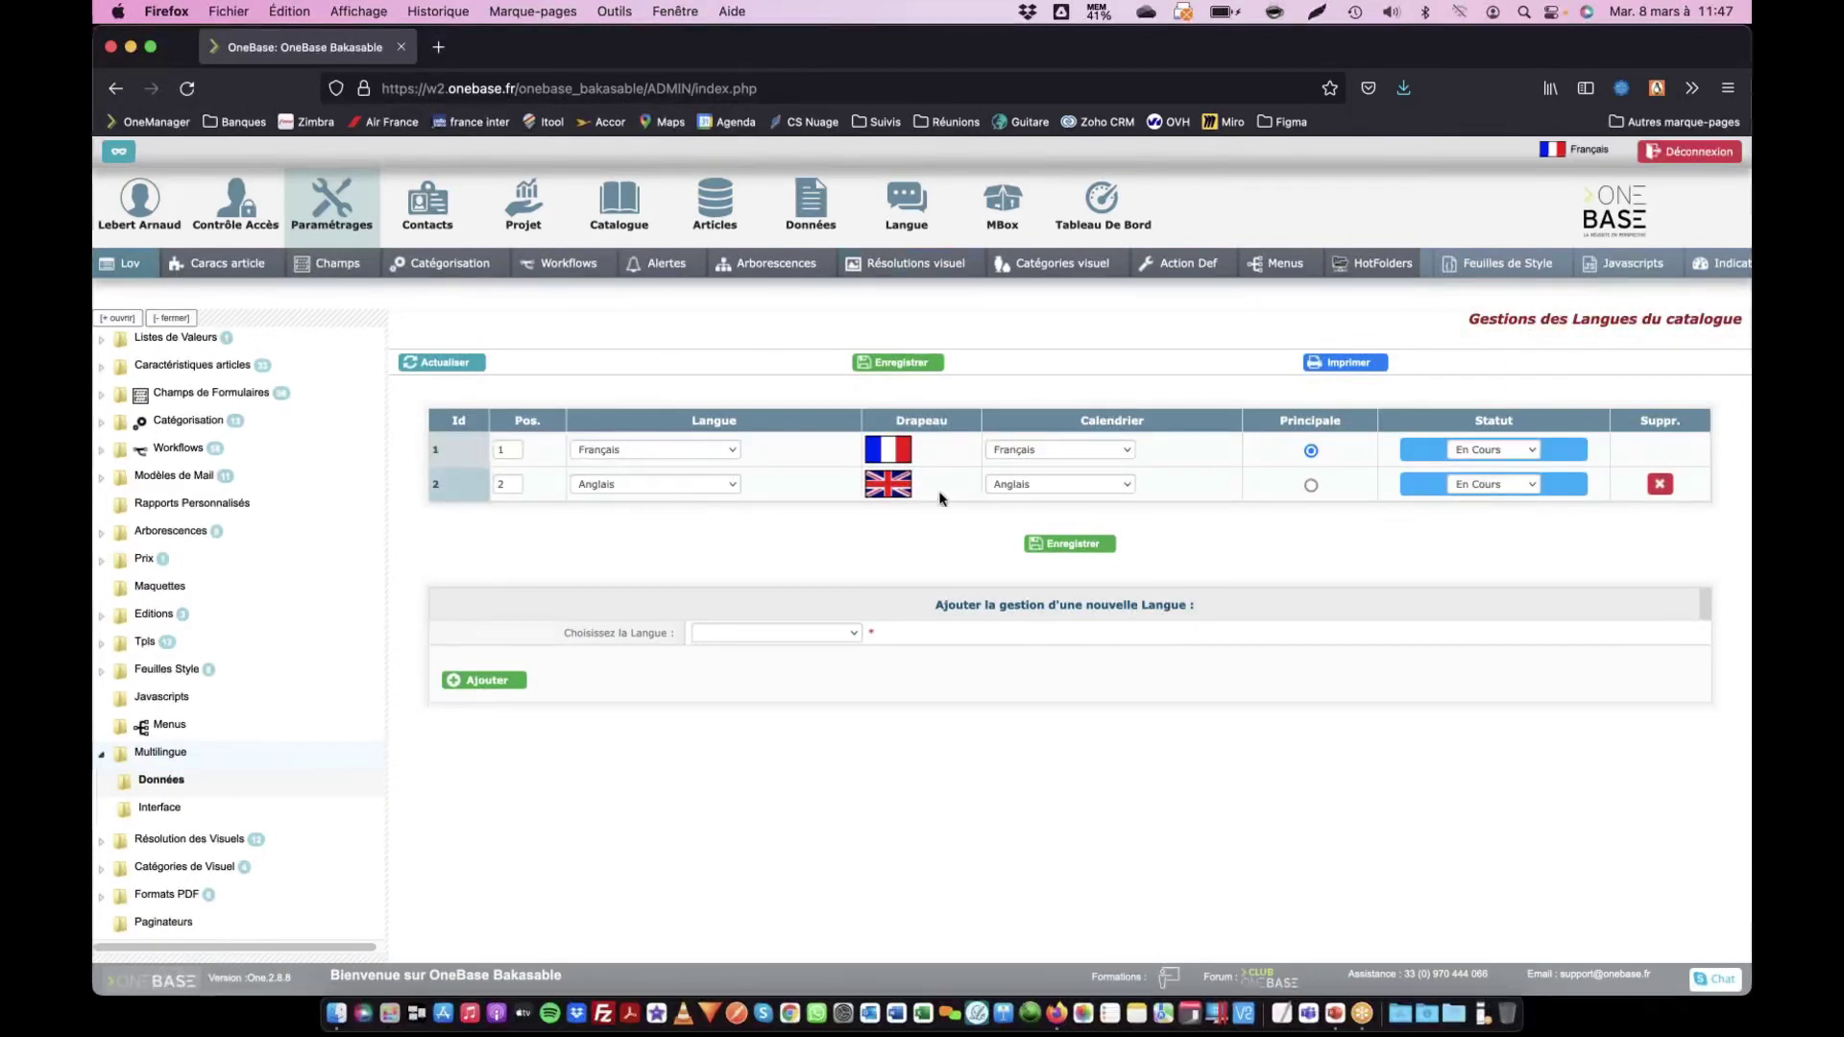
Add Finnois as a new catalogue language
click(788, 632)
scroll(830, 711, down, 20)
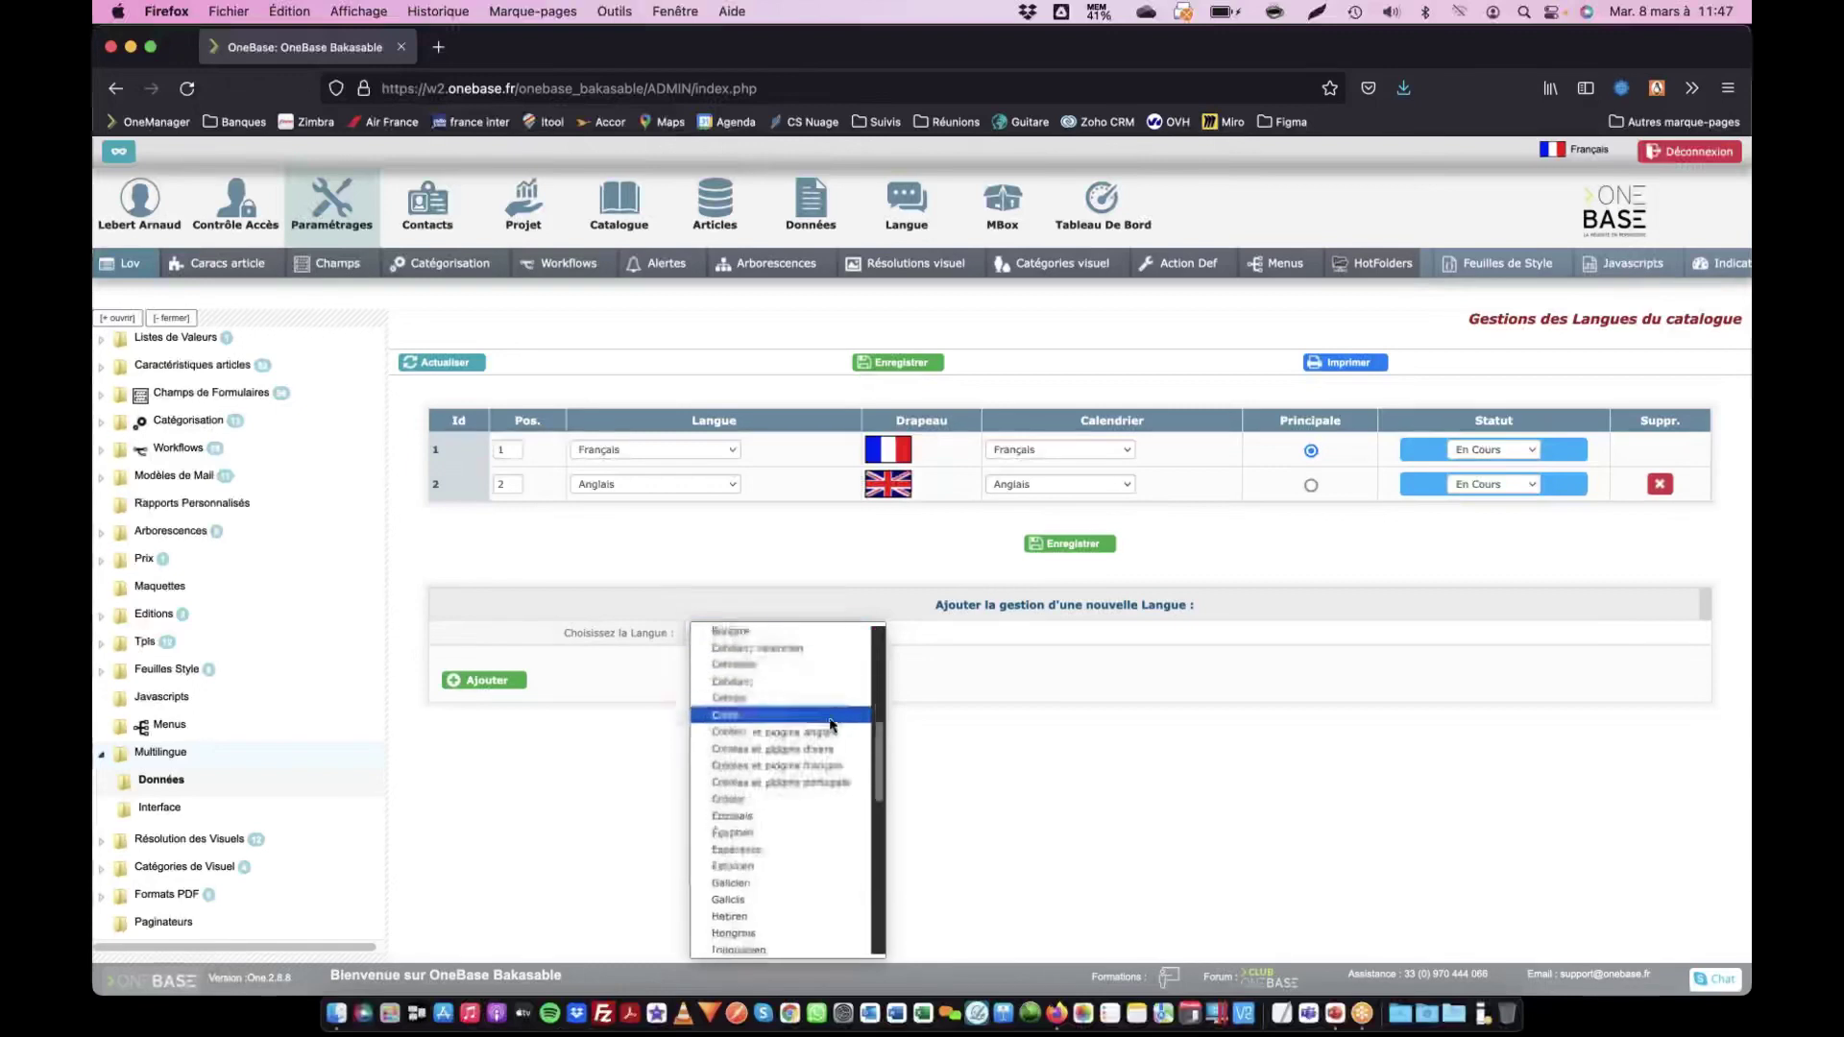
scroll(830, 755, up, 15)
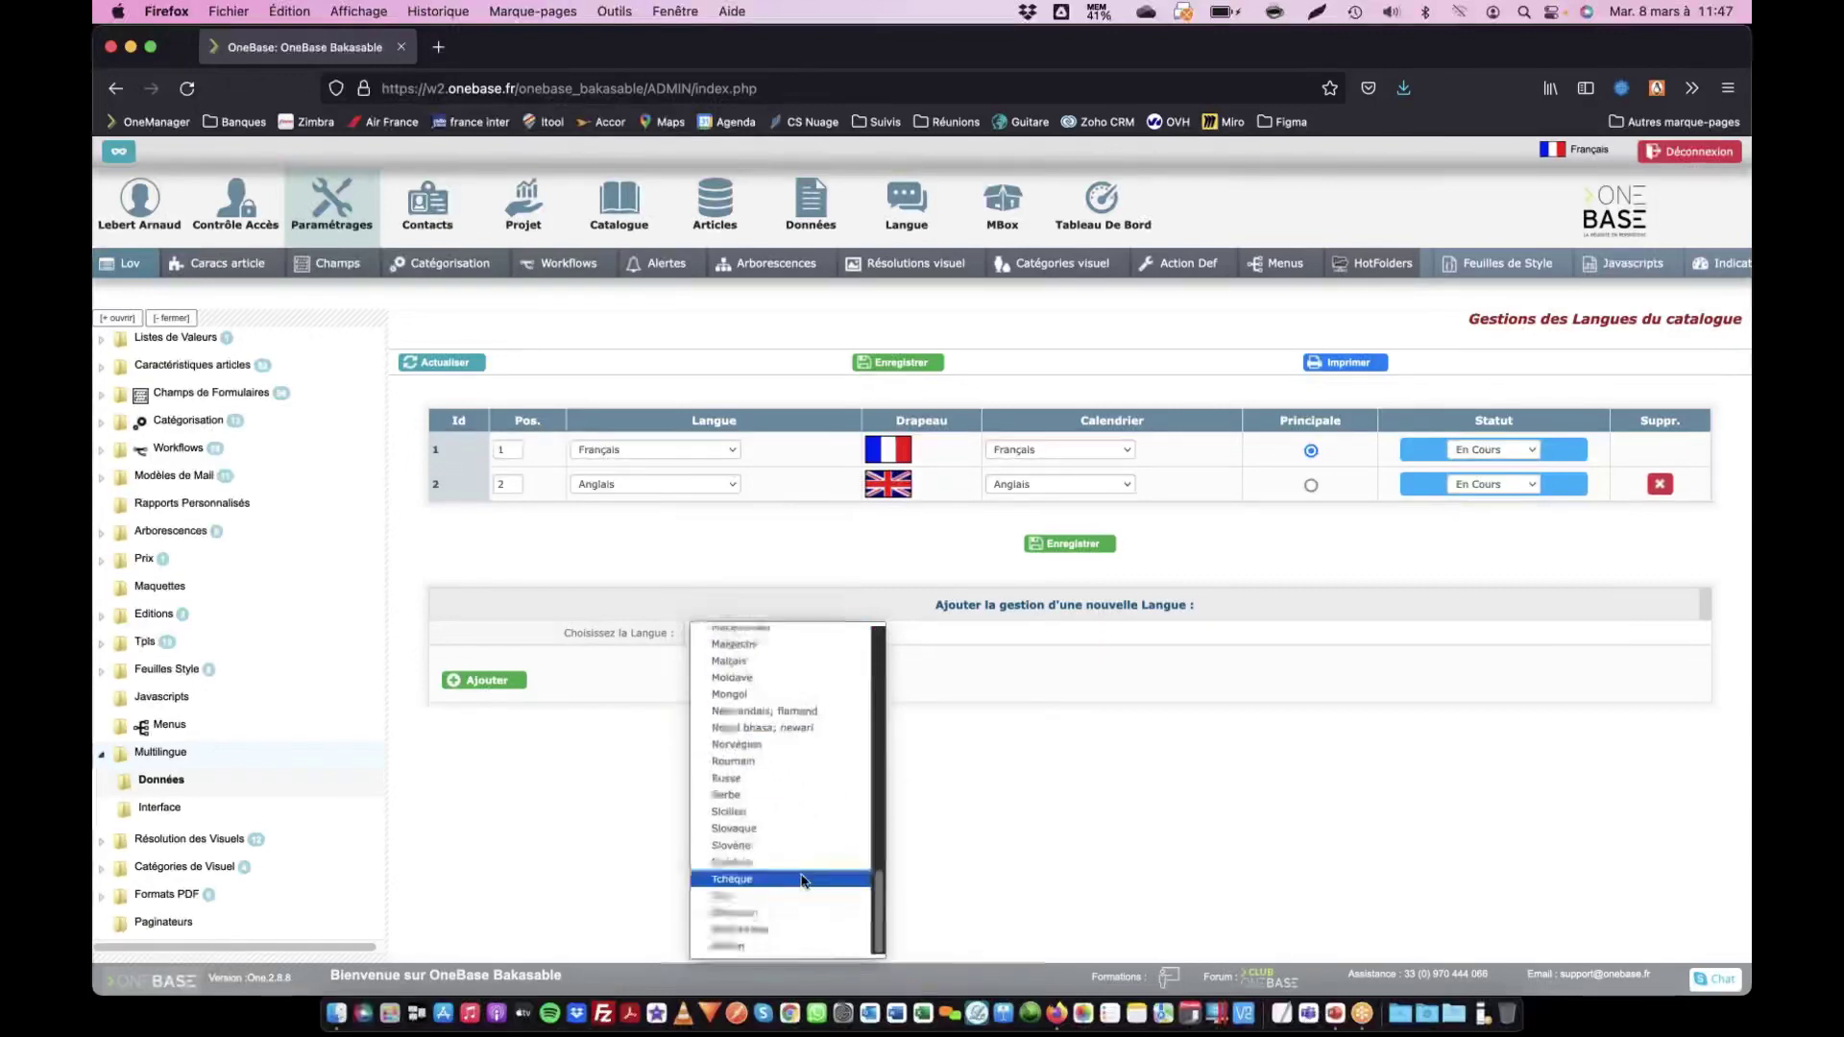
scroll(805, 882, up, 5)
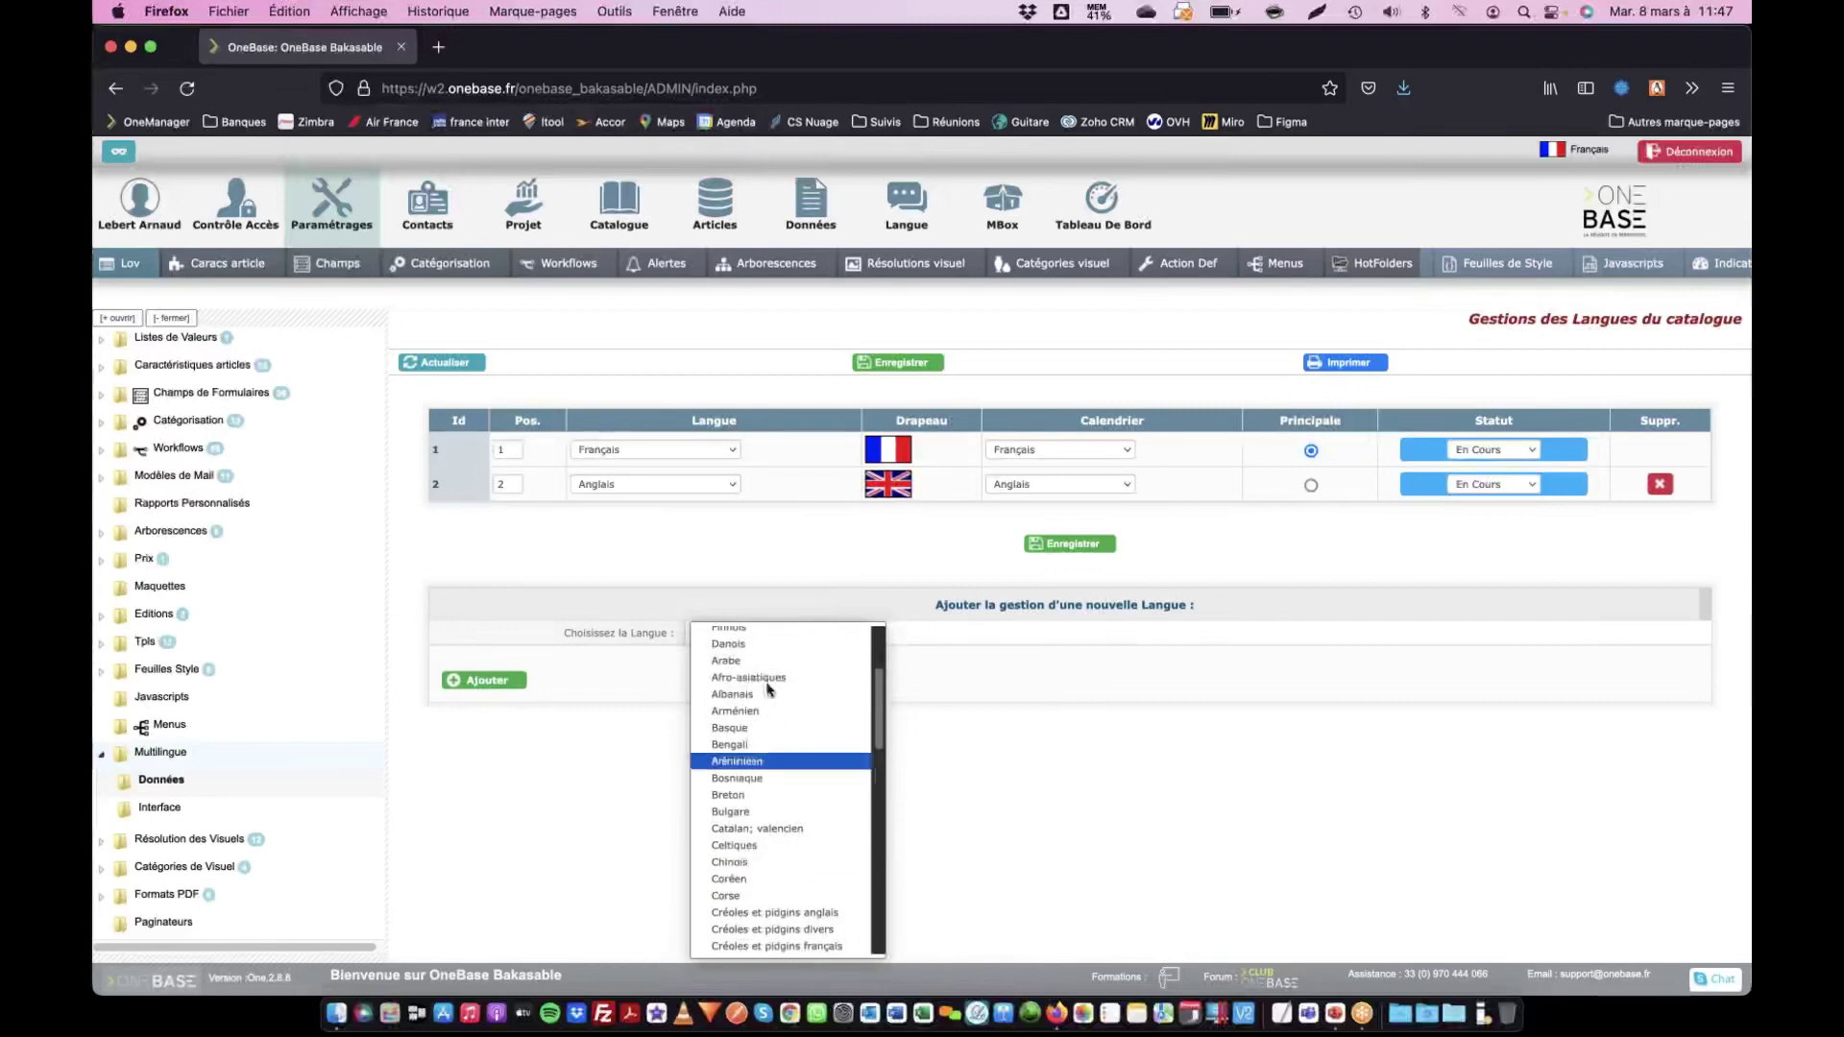
scroll(767, 708, up, 2)
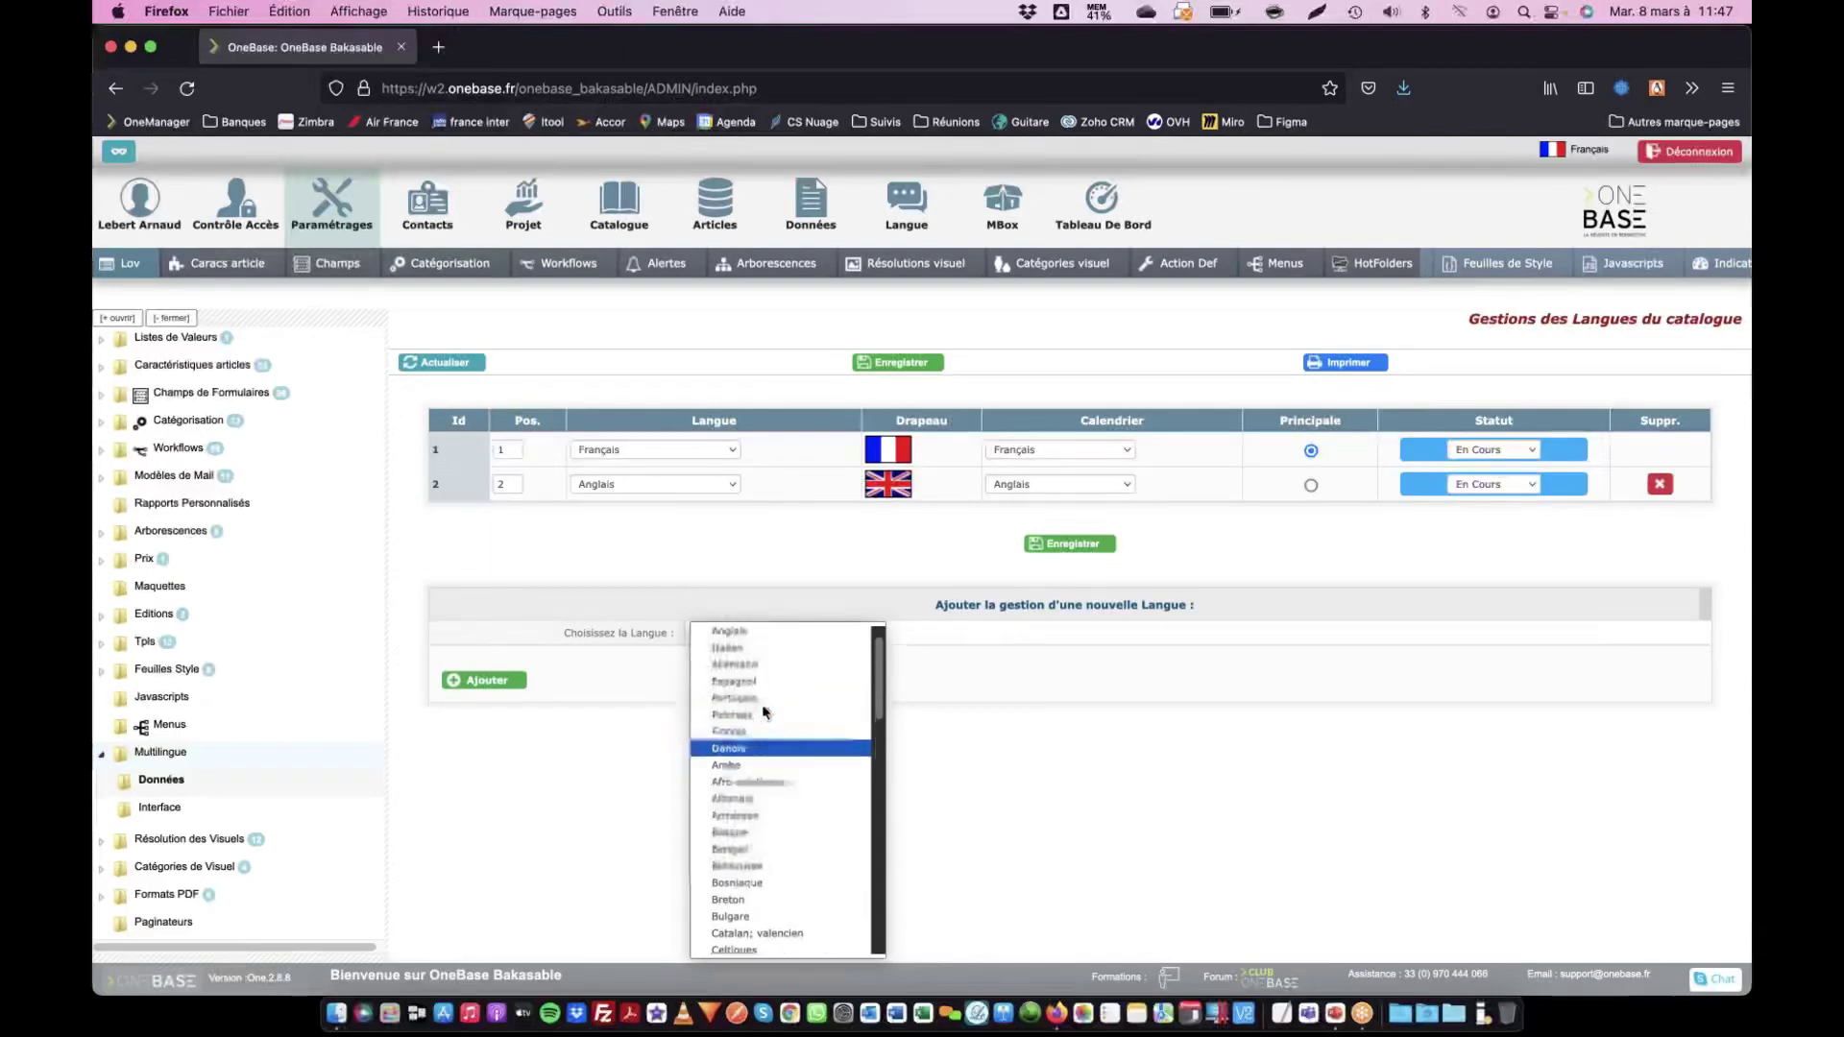
click(496, 708)
click(498, 682)
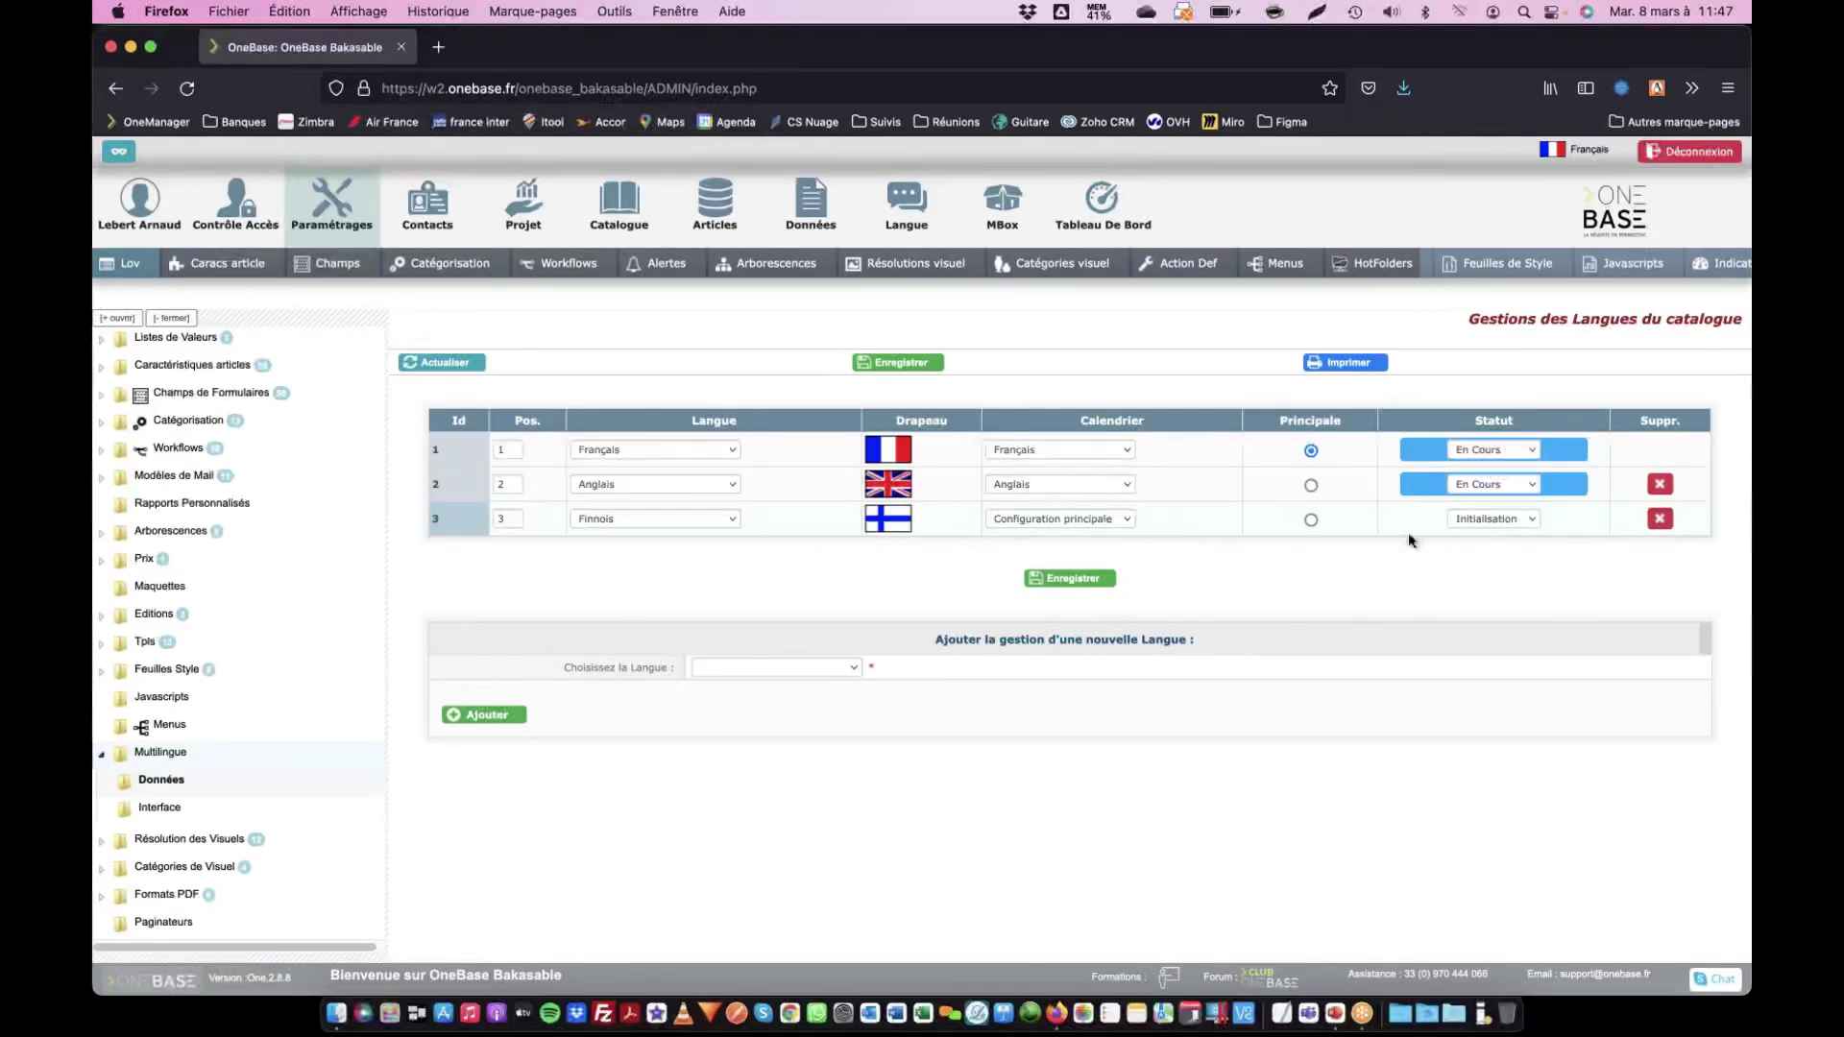
Try the En Cours status for Finnois, set it back to Initialisation and save the catalogue languages
click(1490, 518)
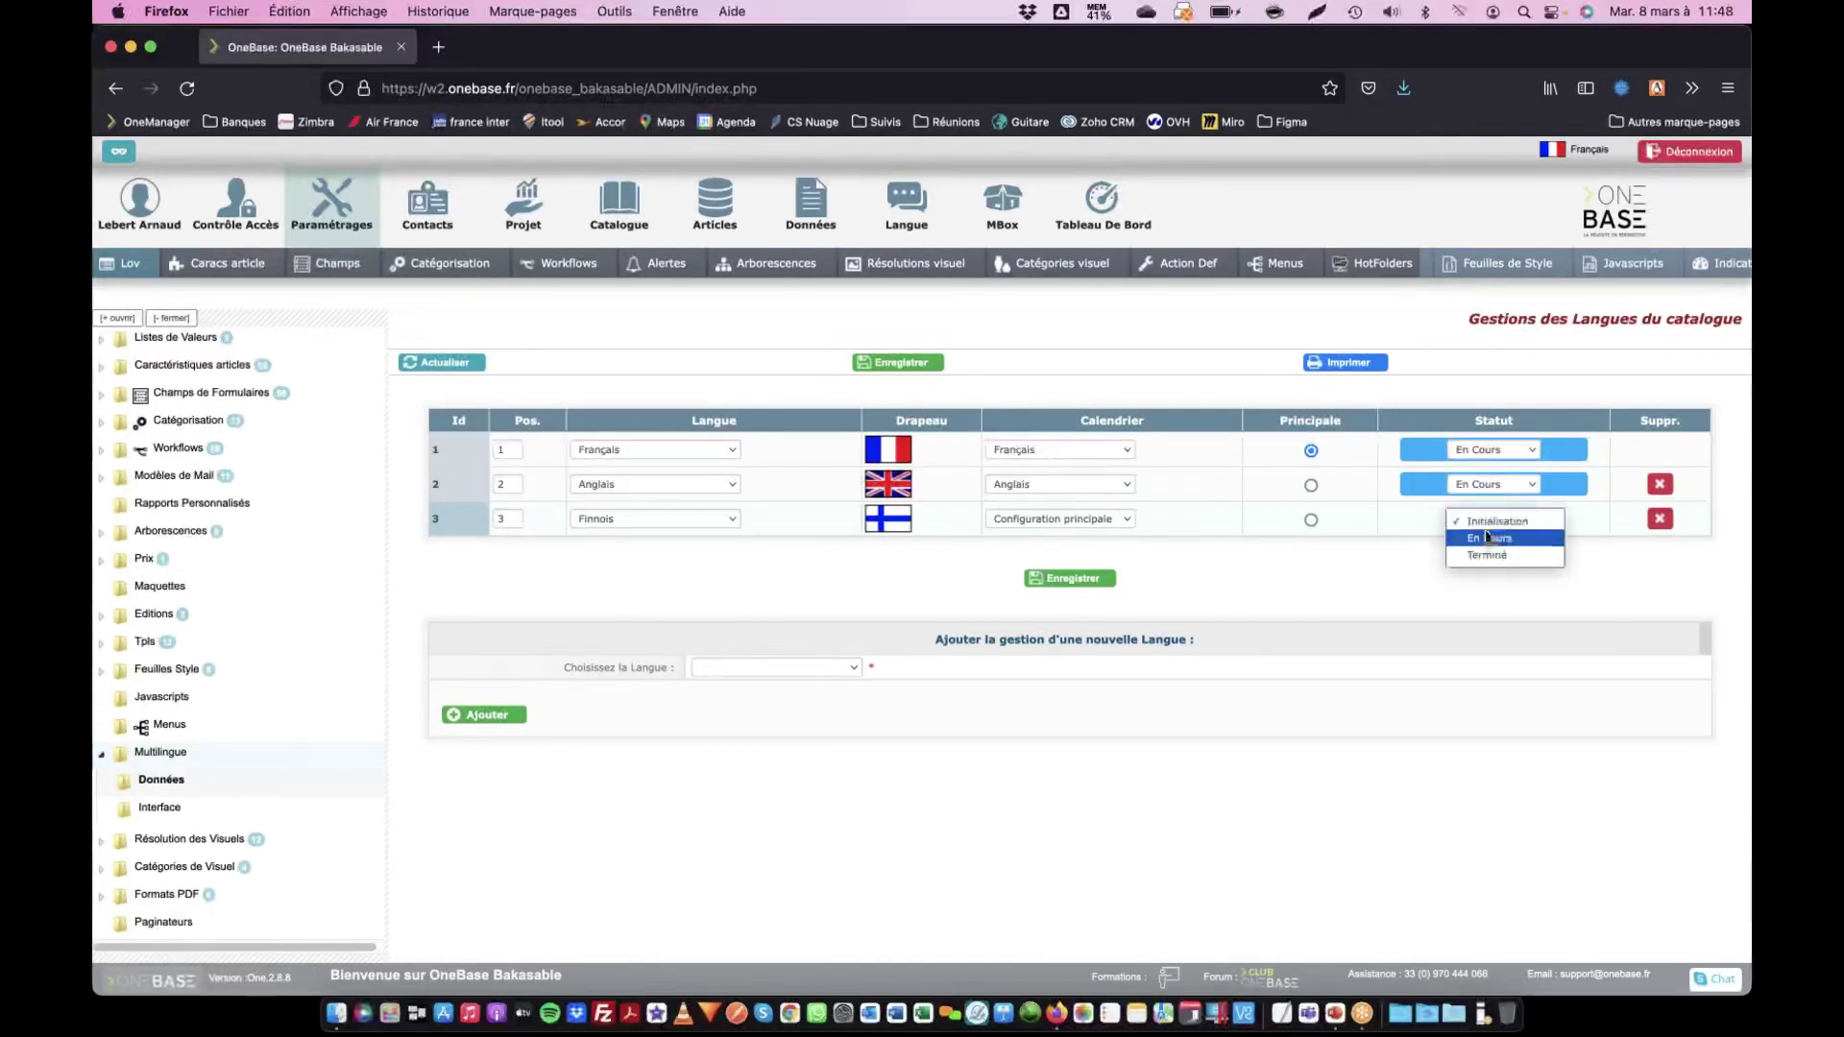
click(1487, 539)
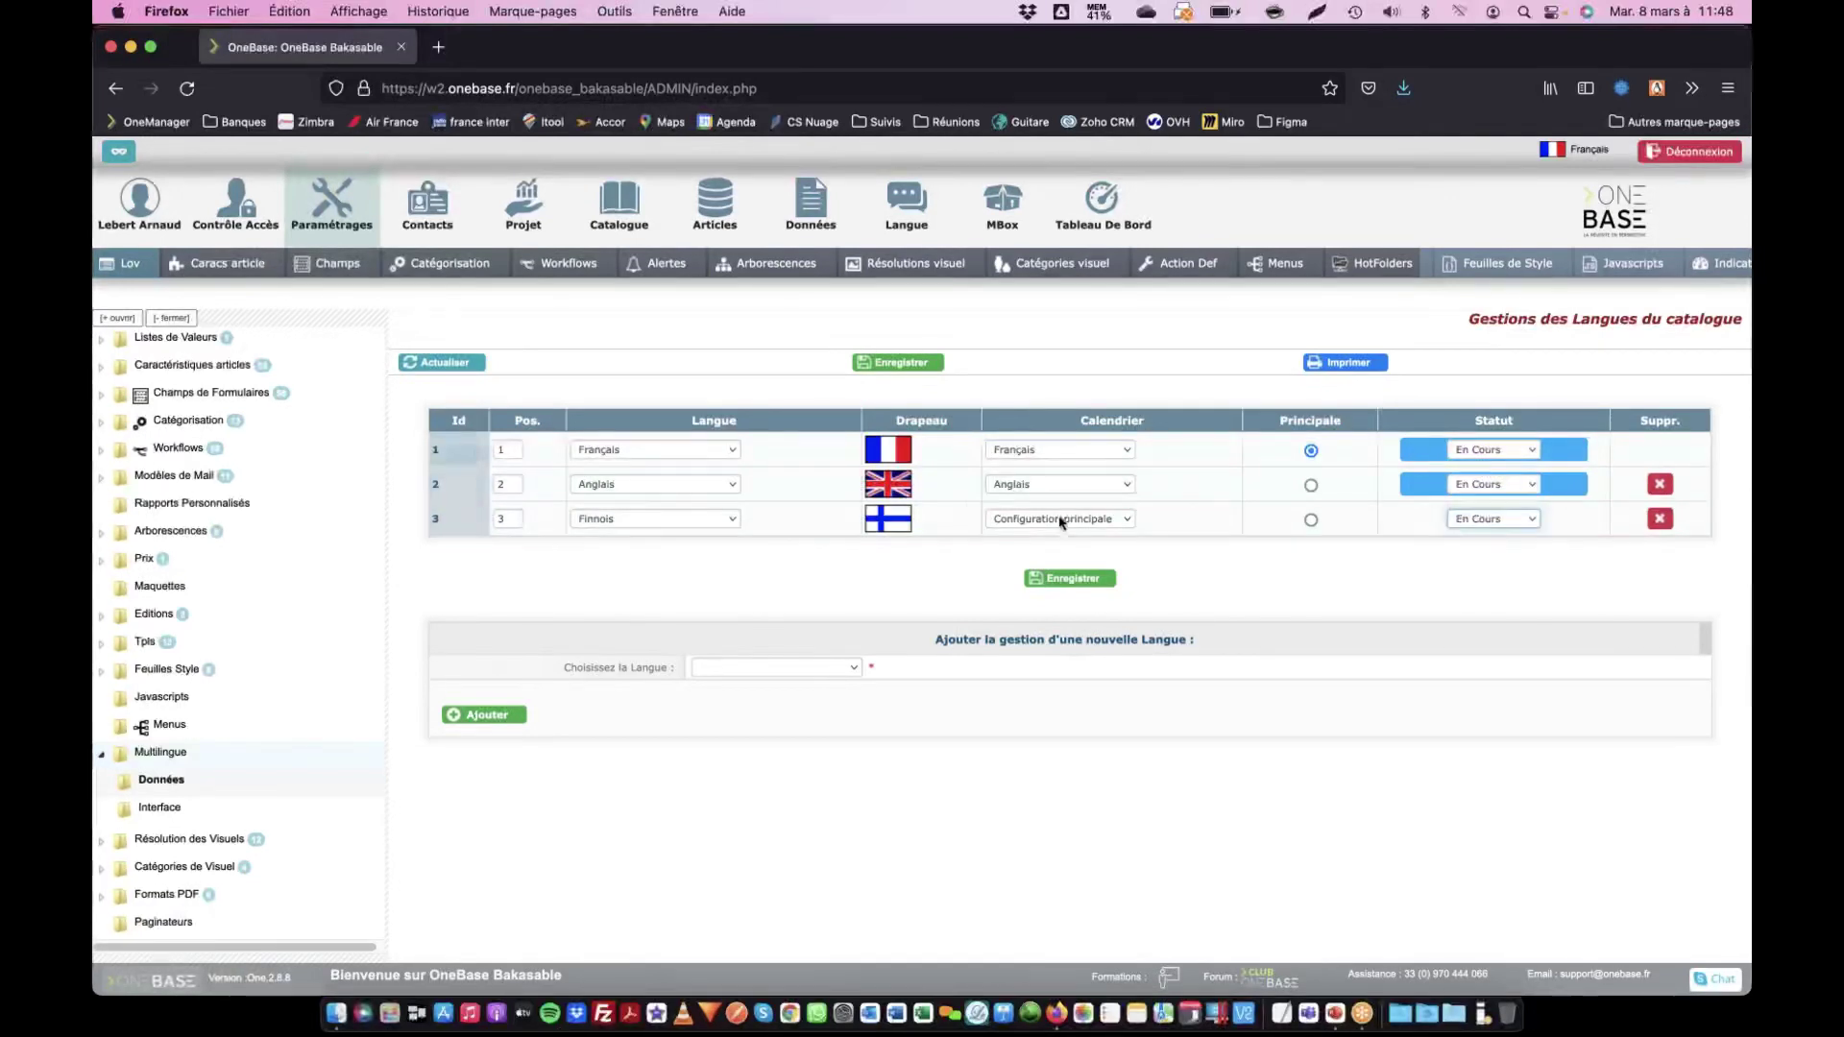
click(1480, 518)
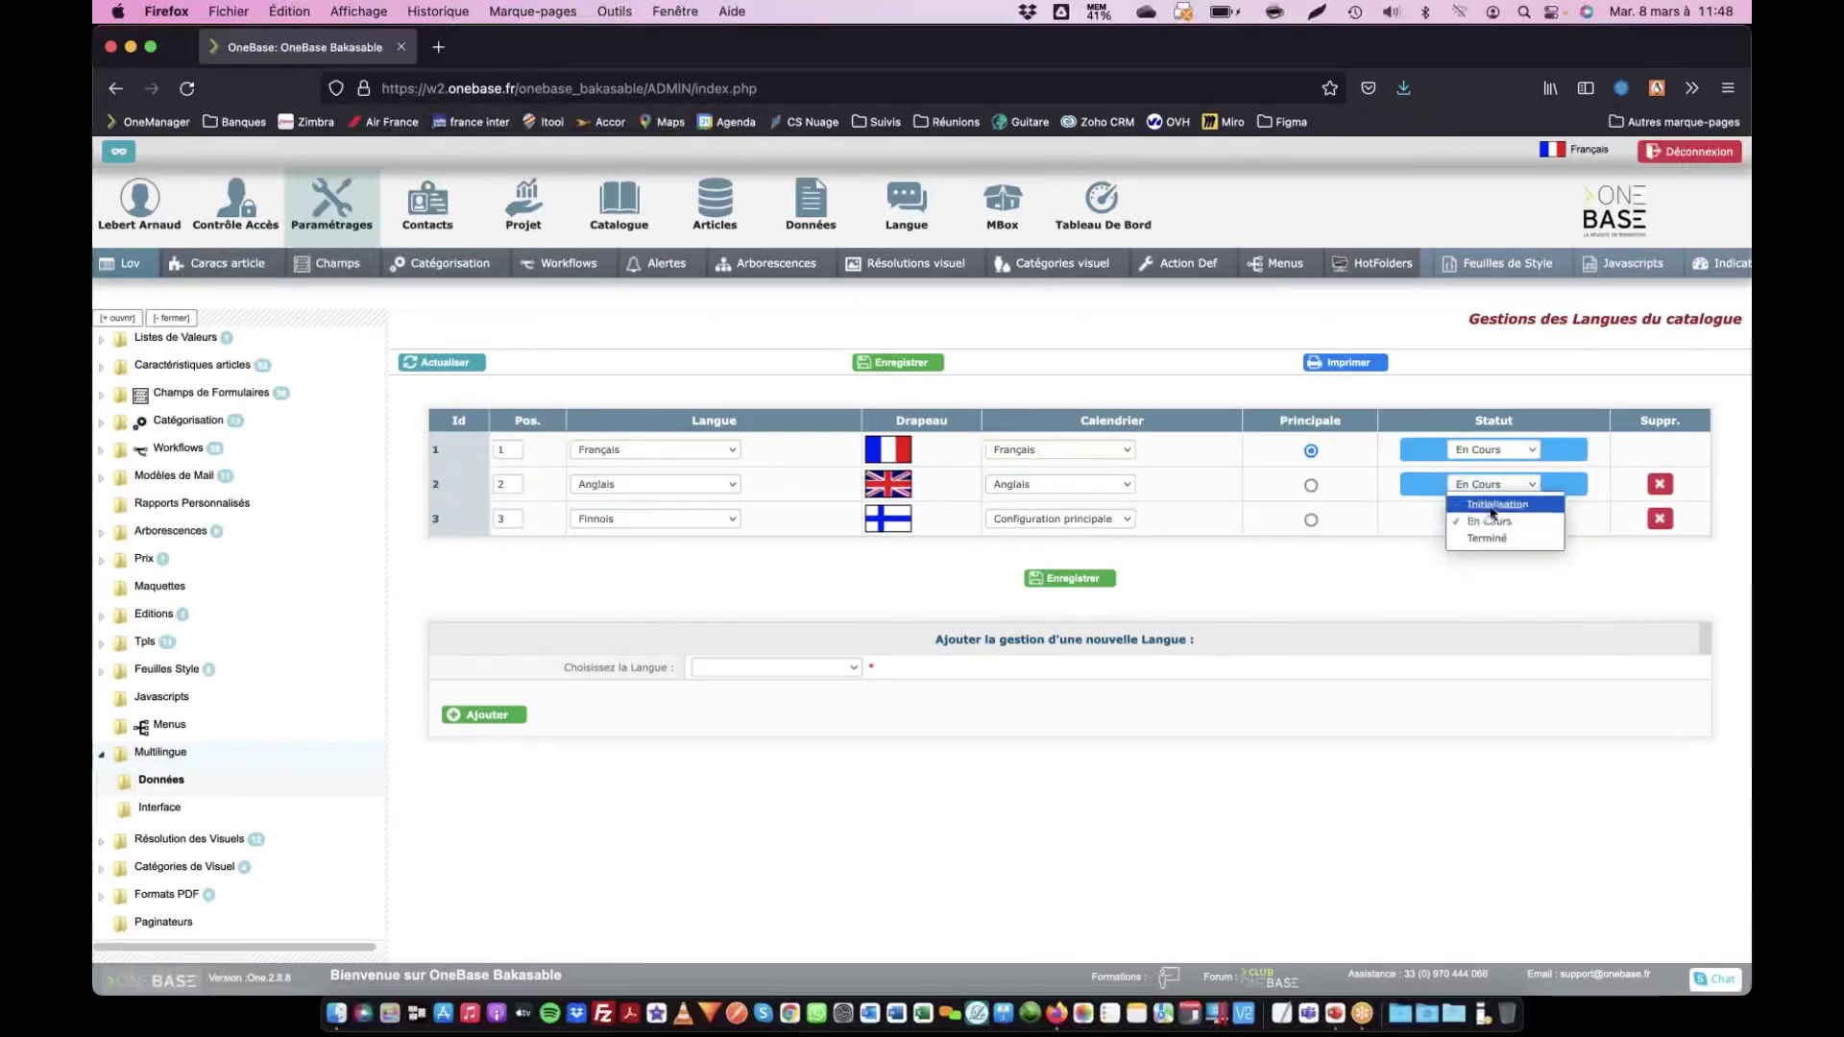
click(1479, 505)
click(1086, 579)
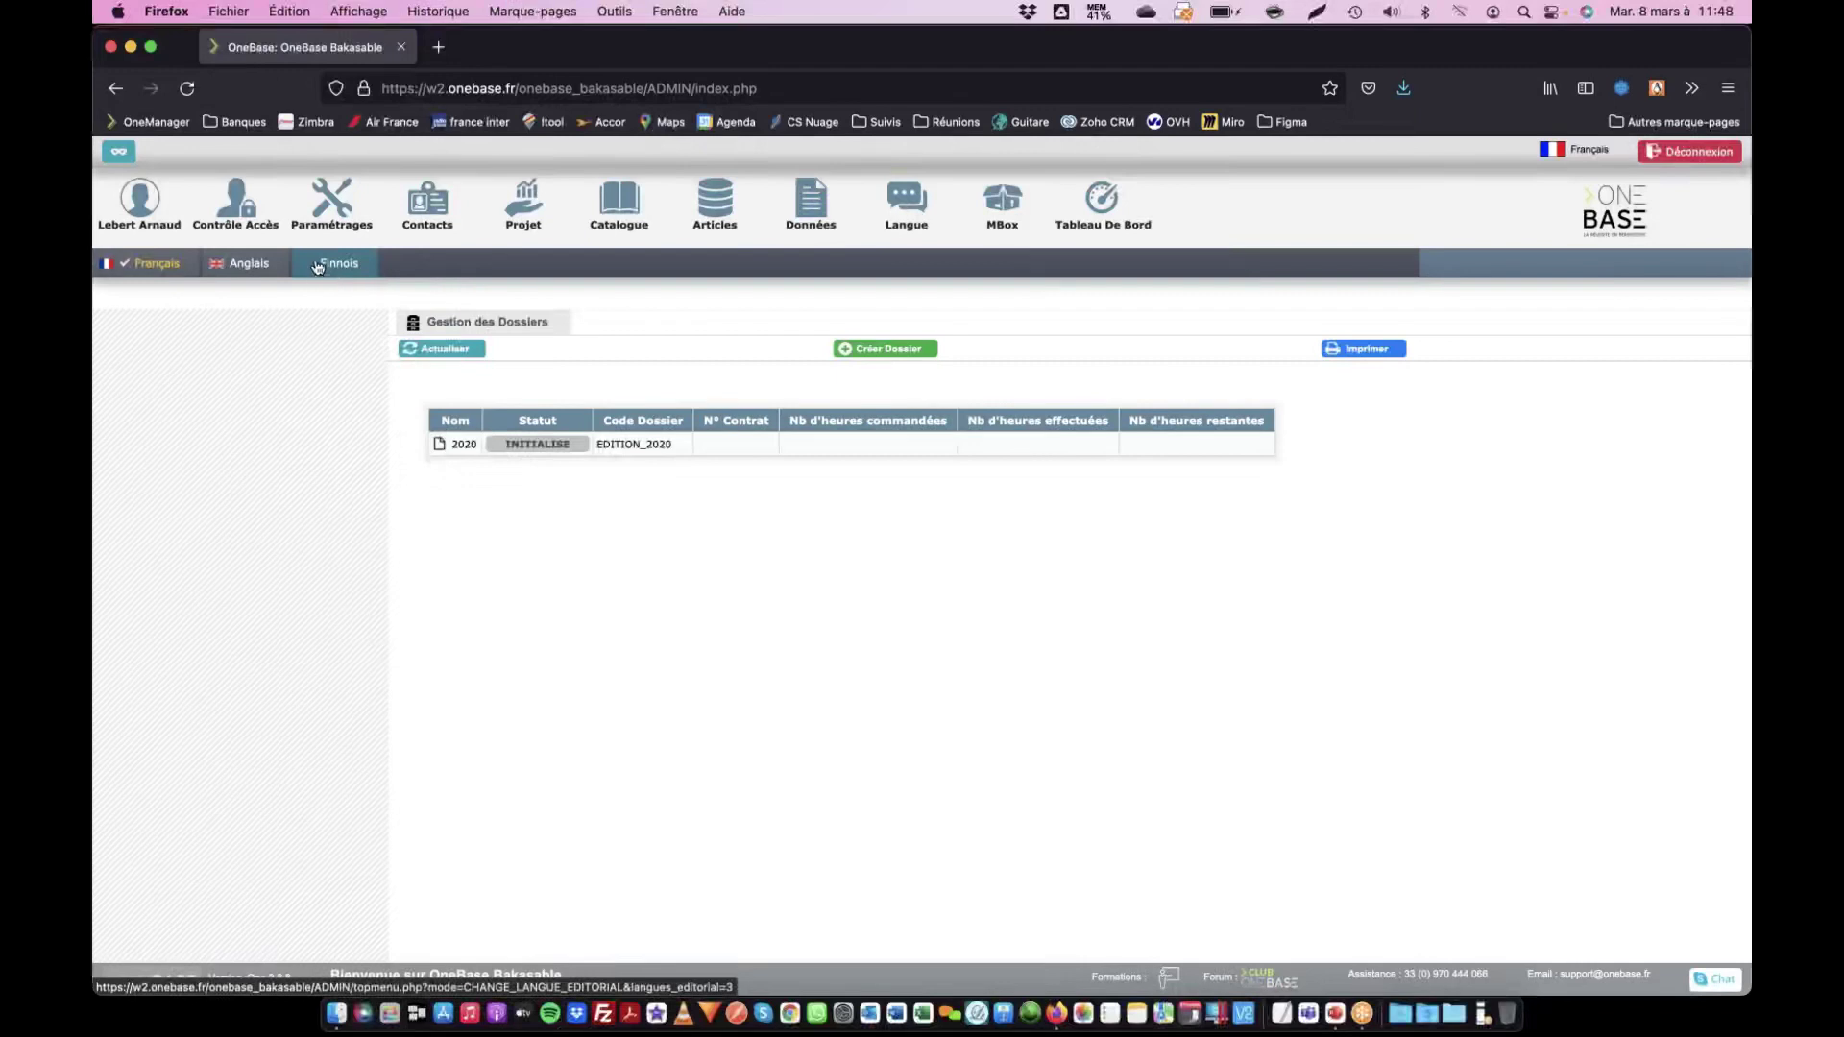
Return to the catalogue language settings, set the Finnois status to En Cours and save
click(350, 226)
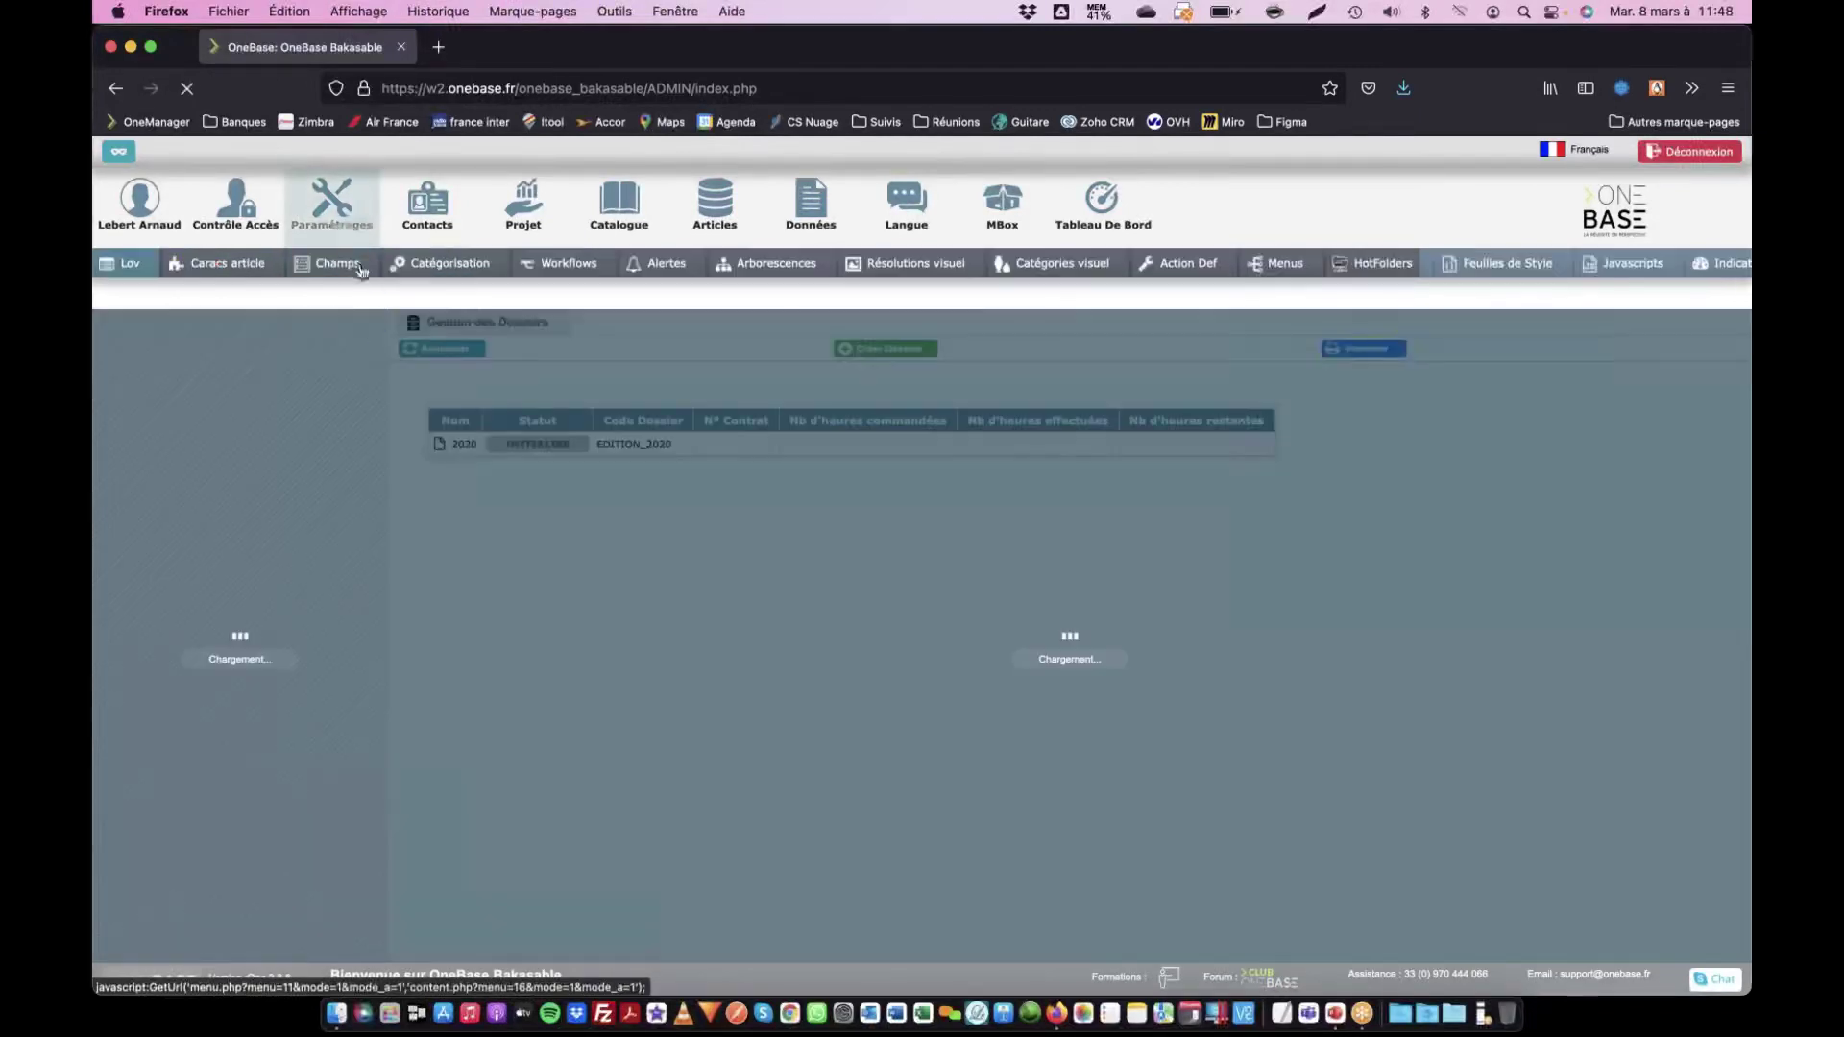
click(157, 786)
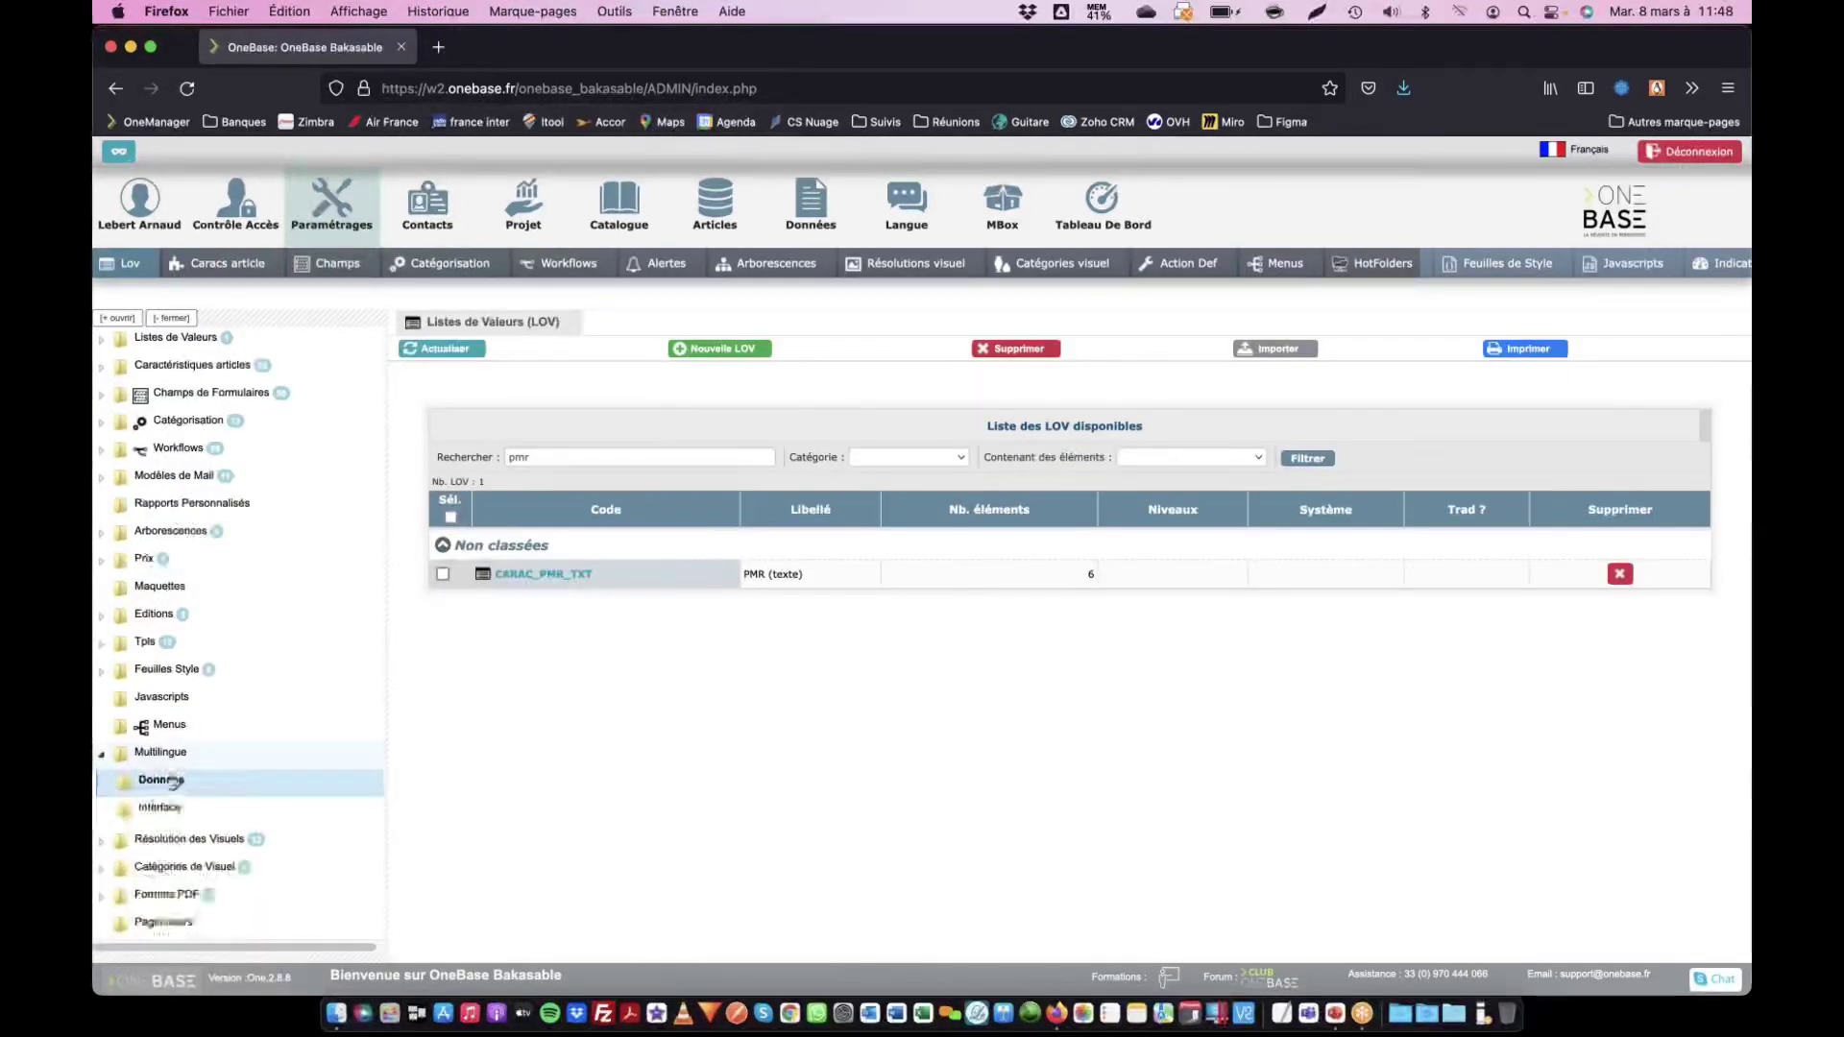
click(1488, 519)
click(1488, 539)
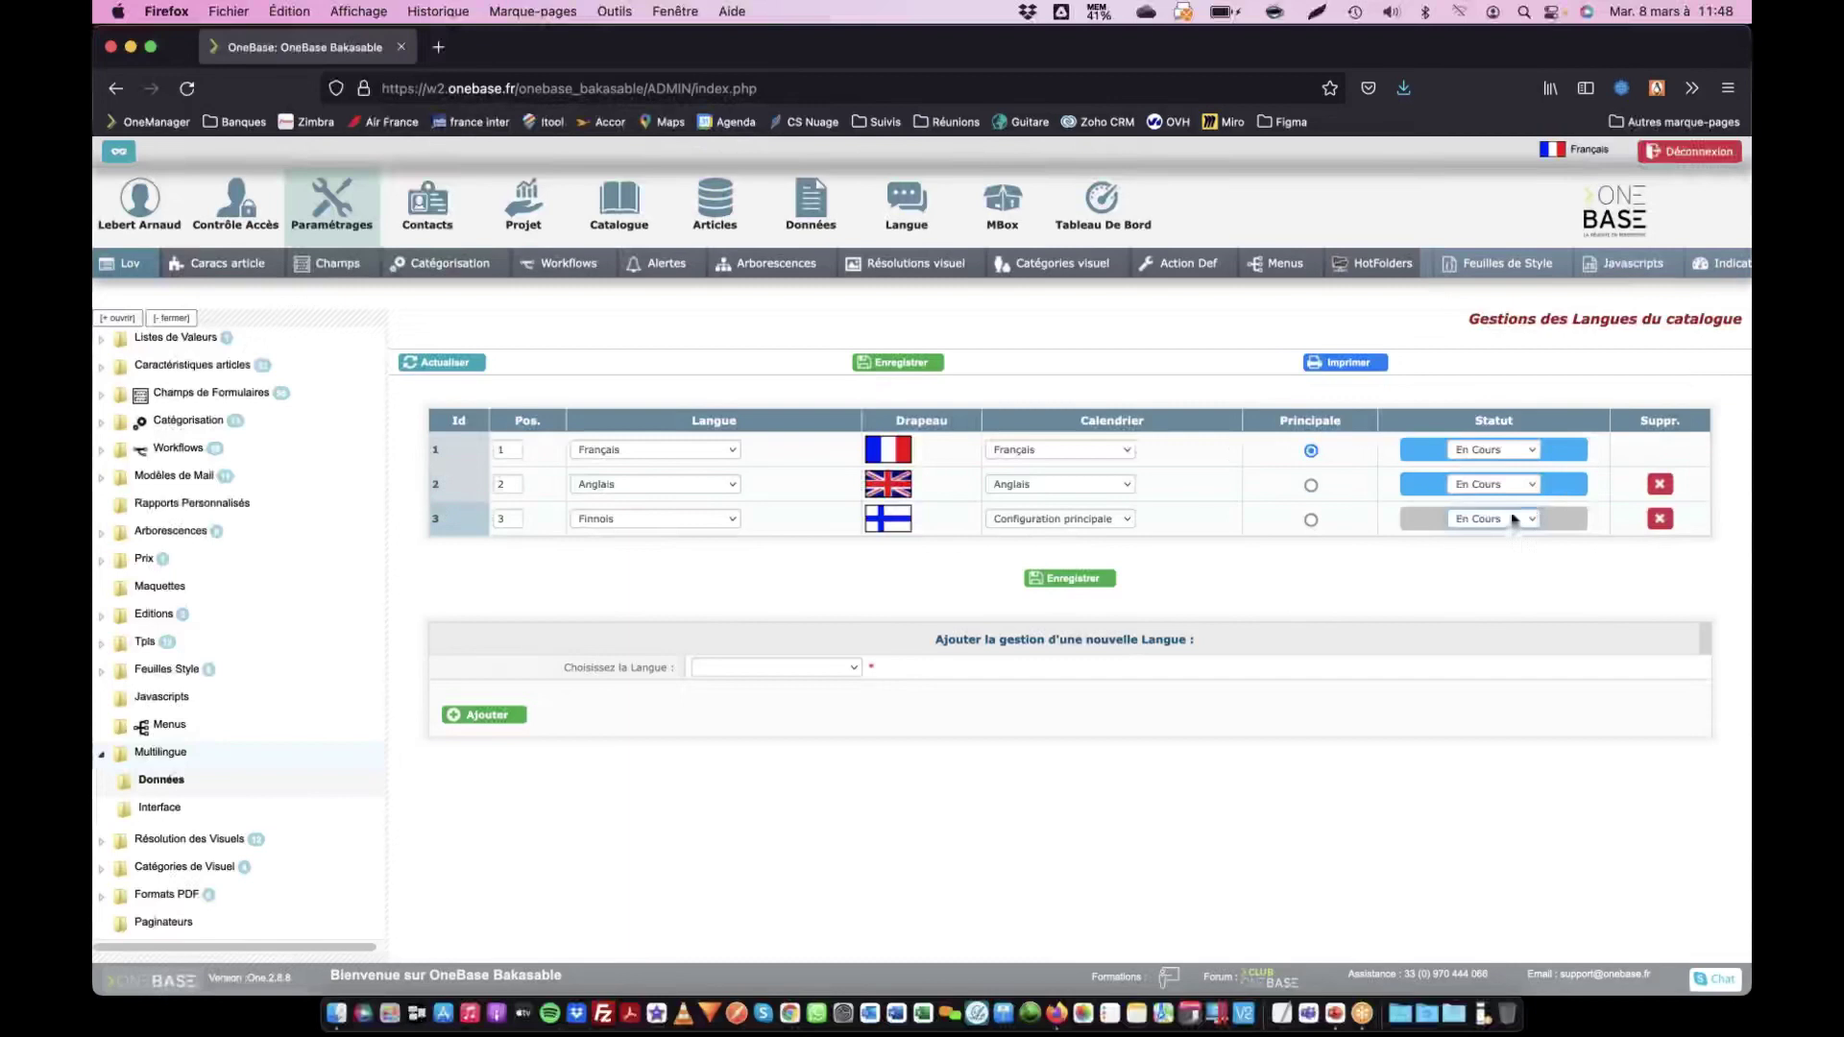
click(1071, 578)
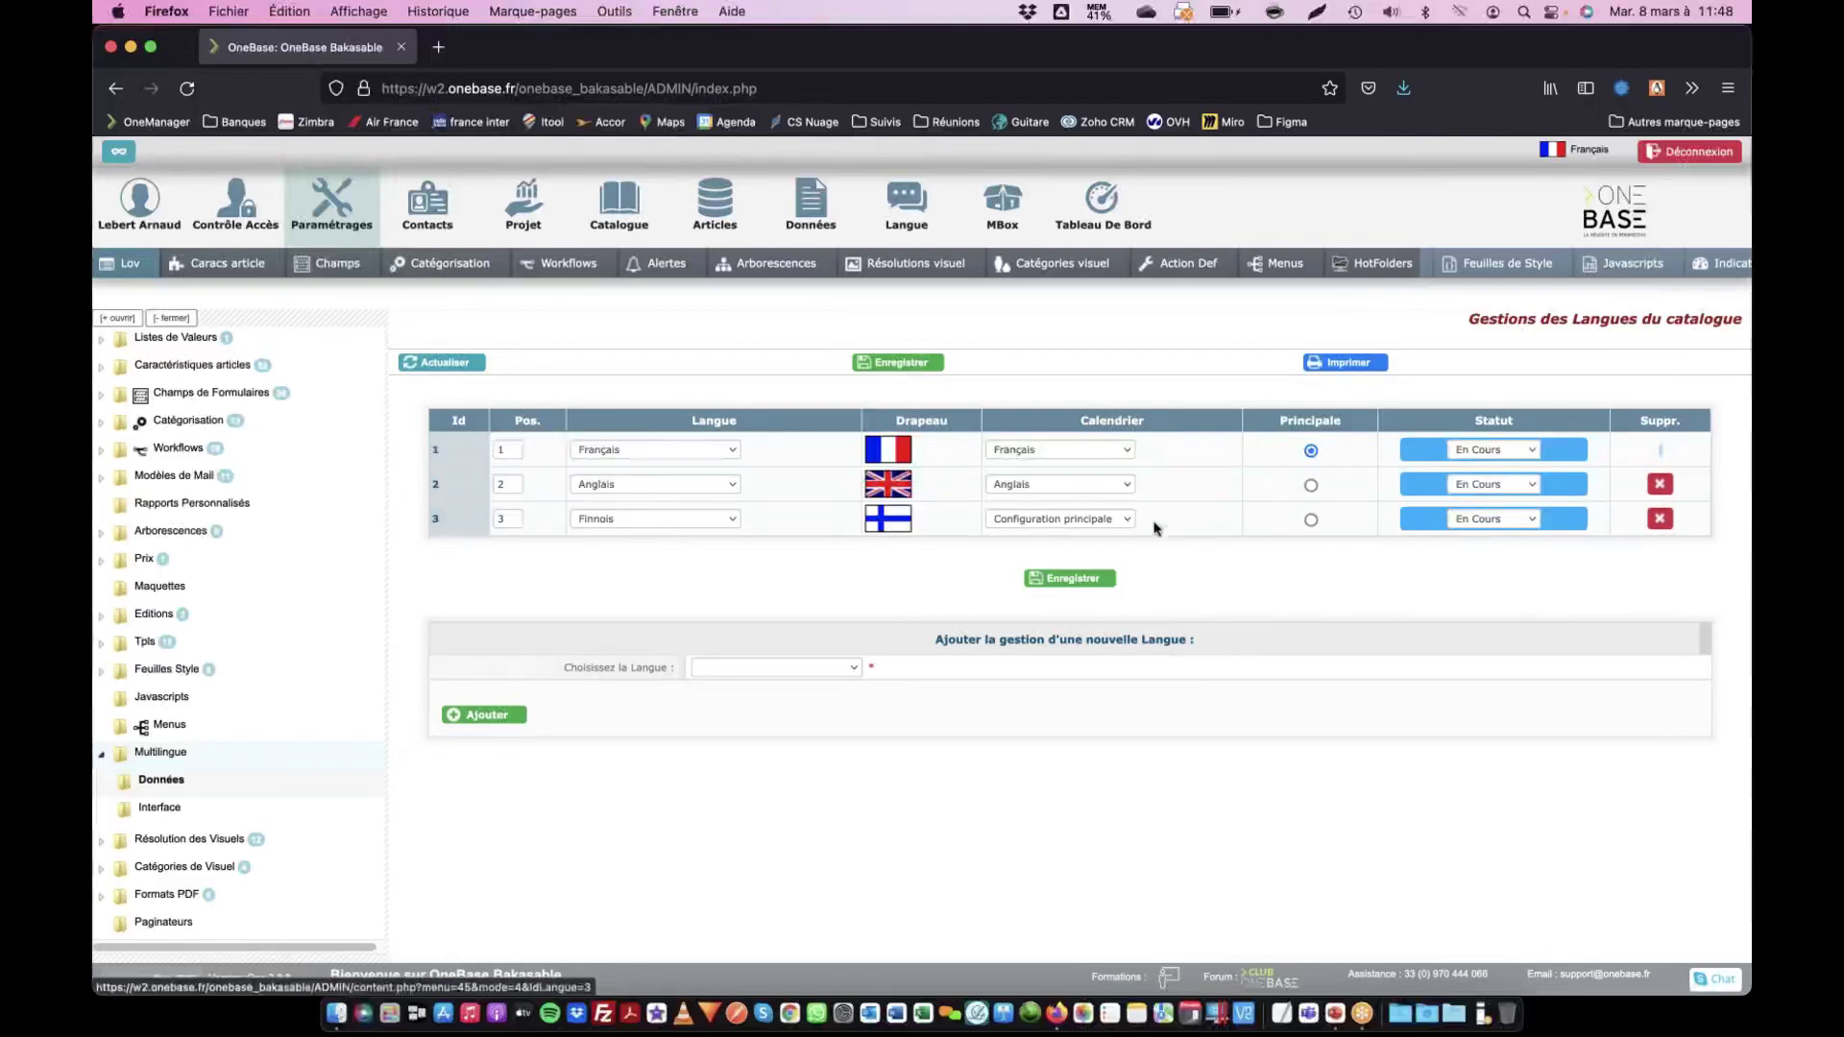
Add Espagnol as another catalogue language and save the language list
click(822, 667)
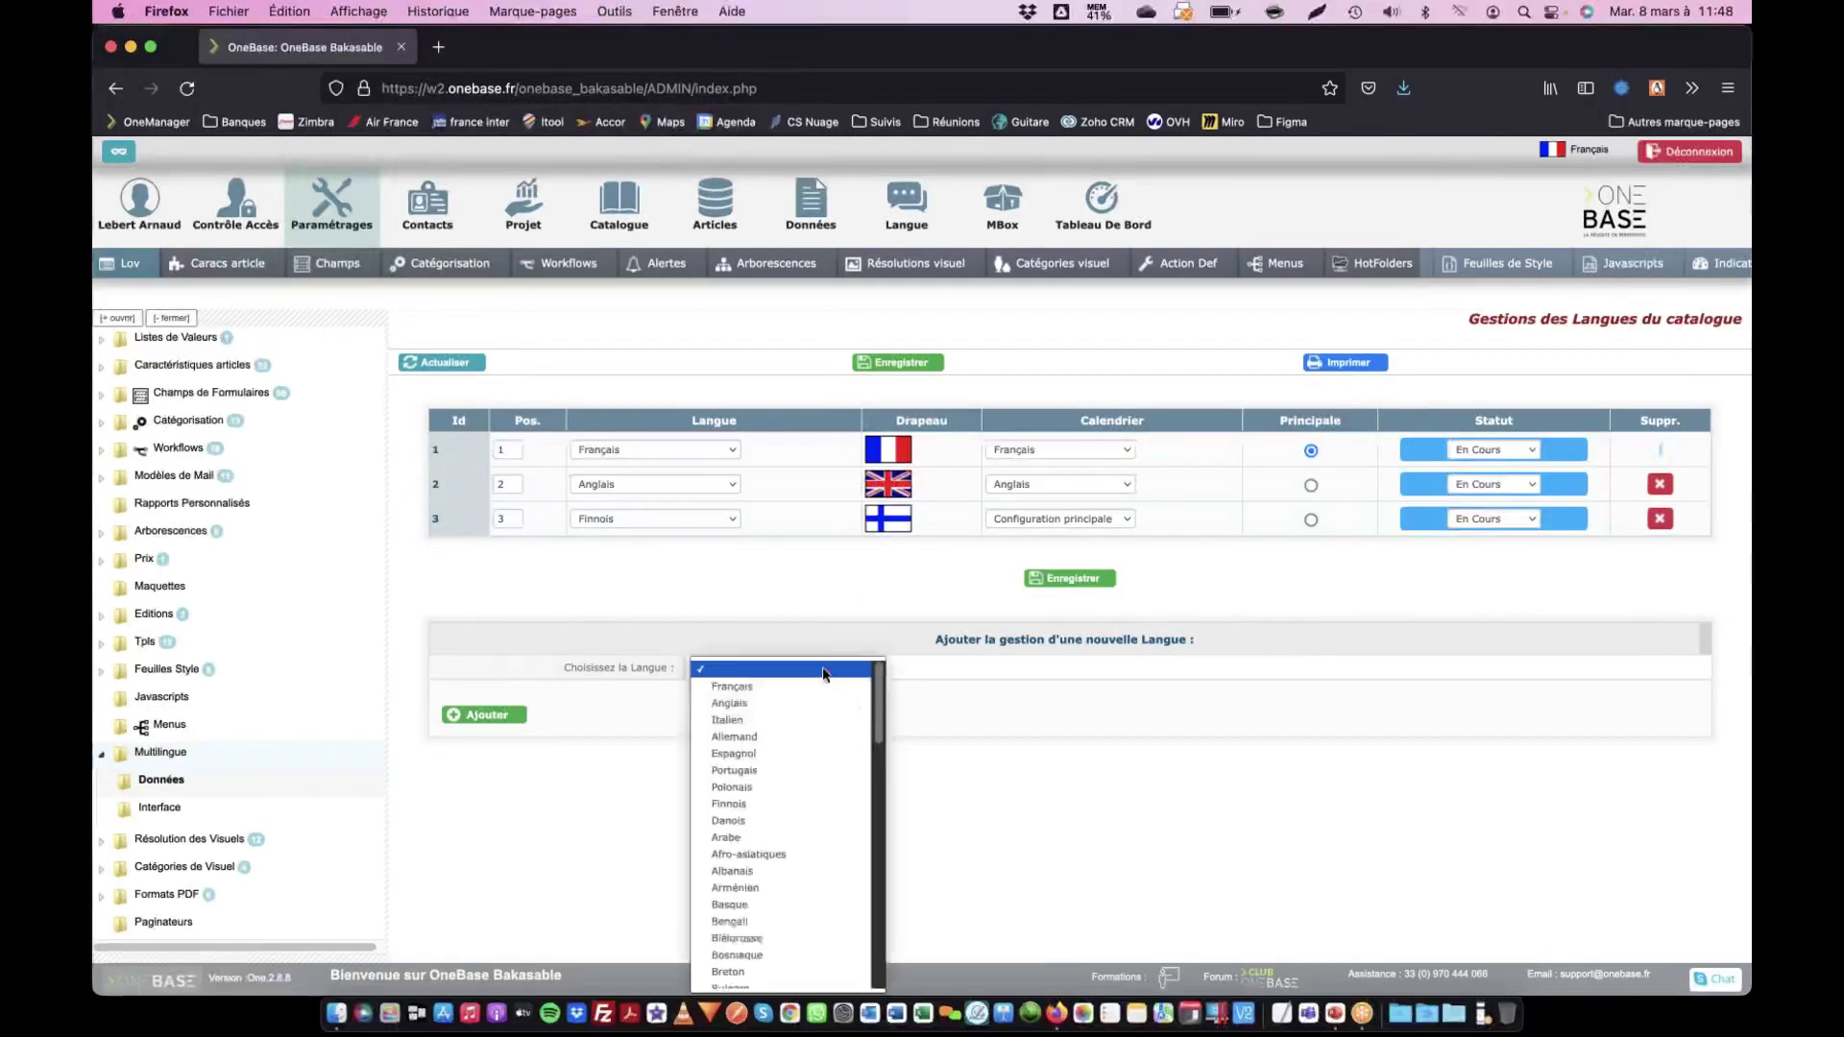
click(778, 754)
click(485, 716)
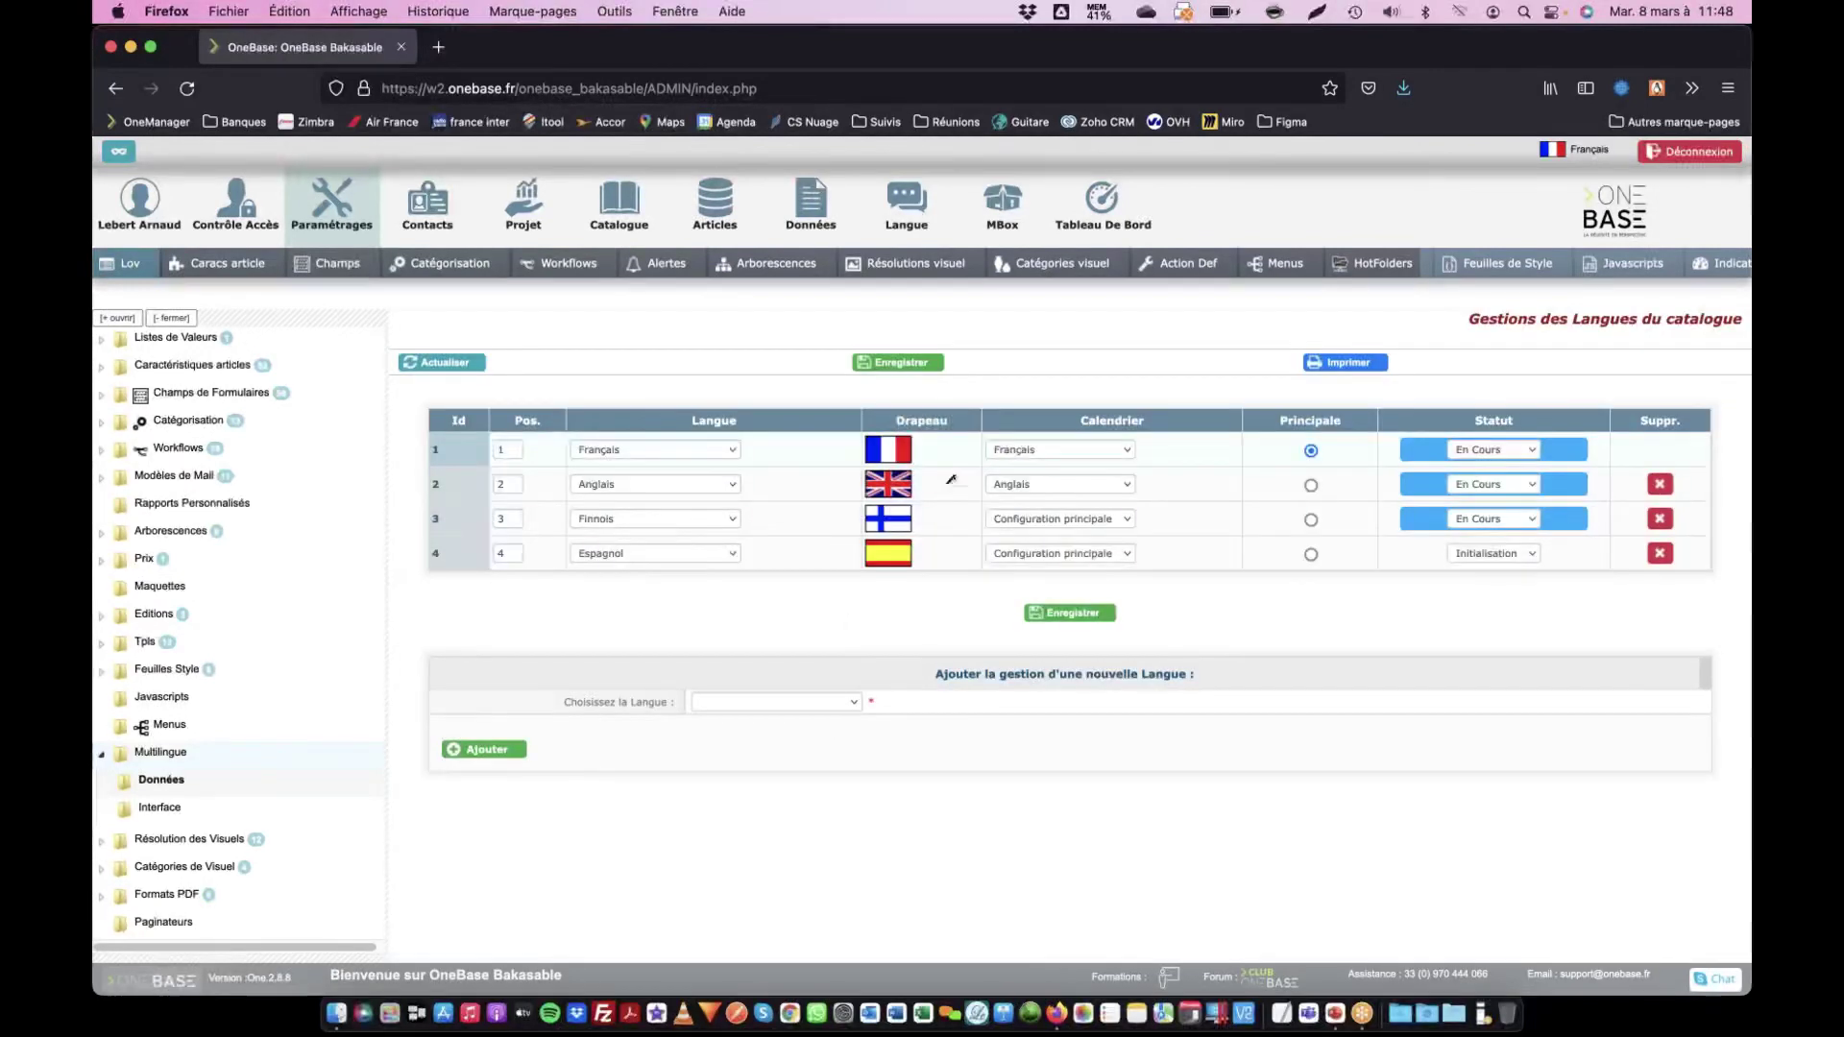
click(898, 362)
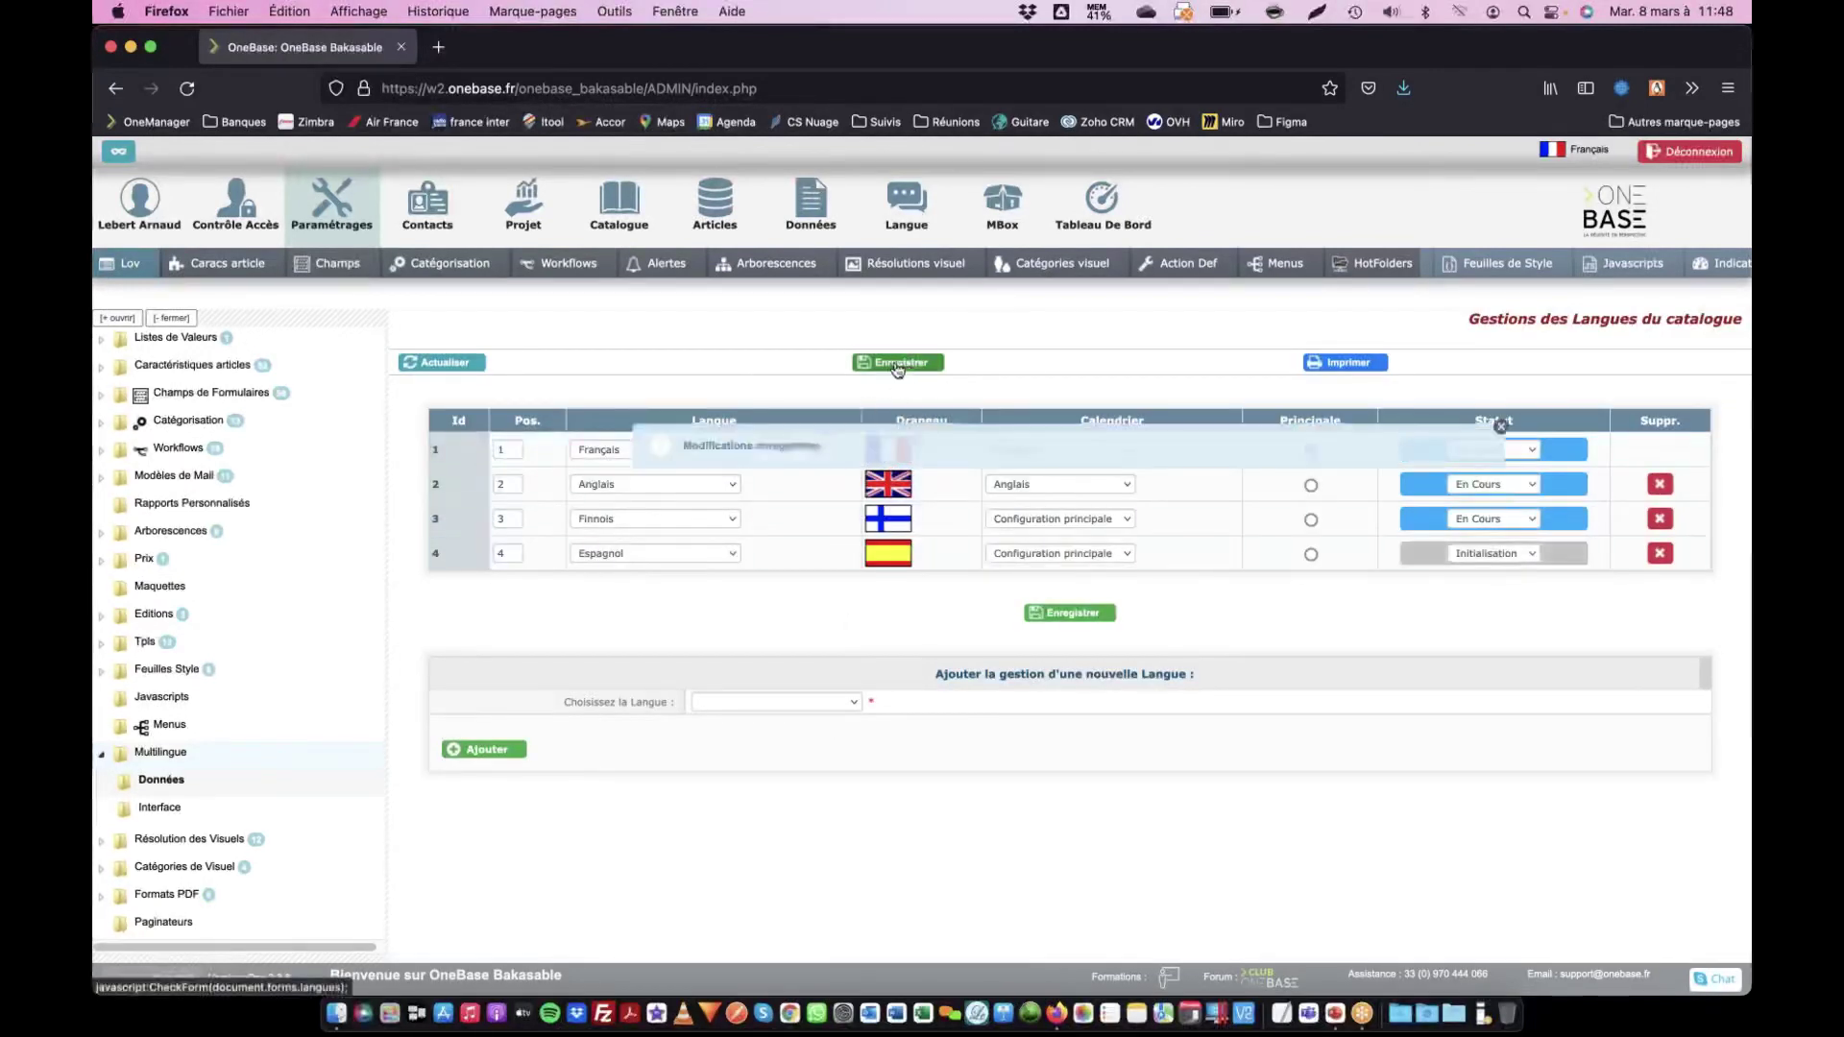
Open the translation form of the Super escalier product in the catalogue
click(642, 222)
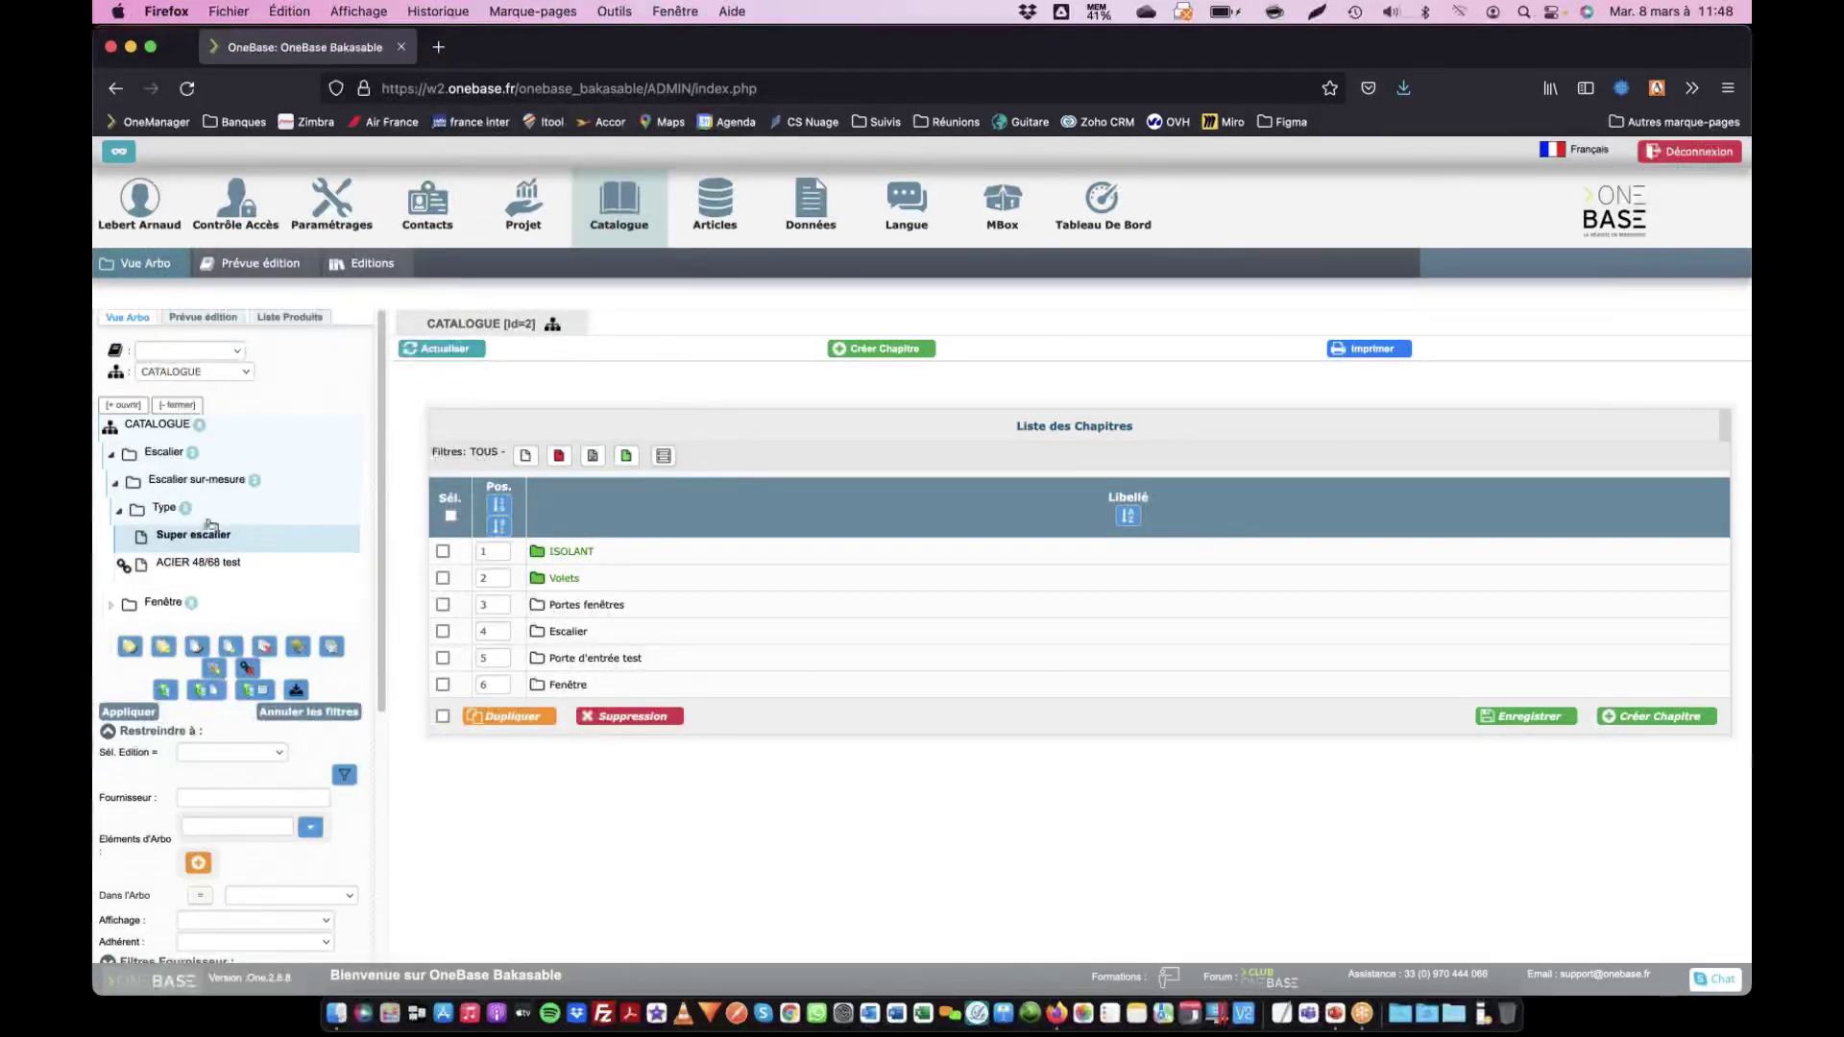
click(183, 543)
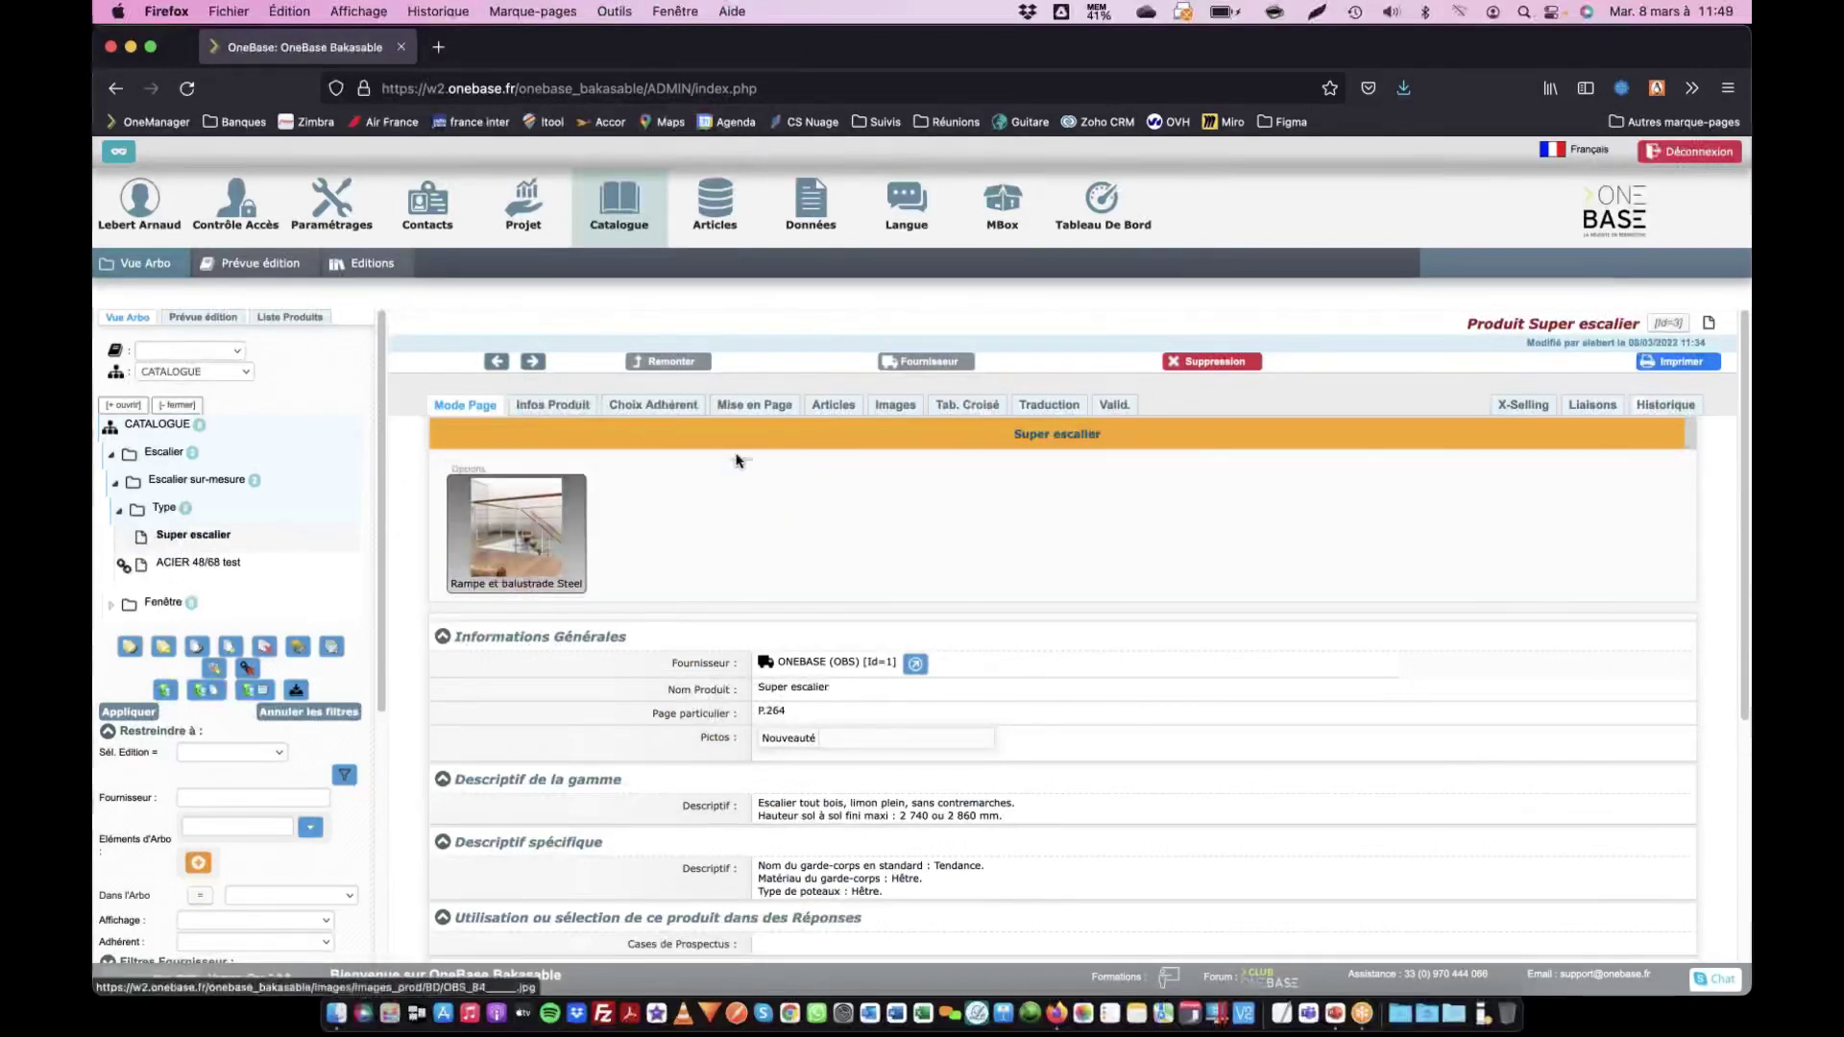
click(1048, 411)
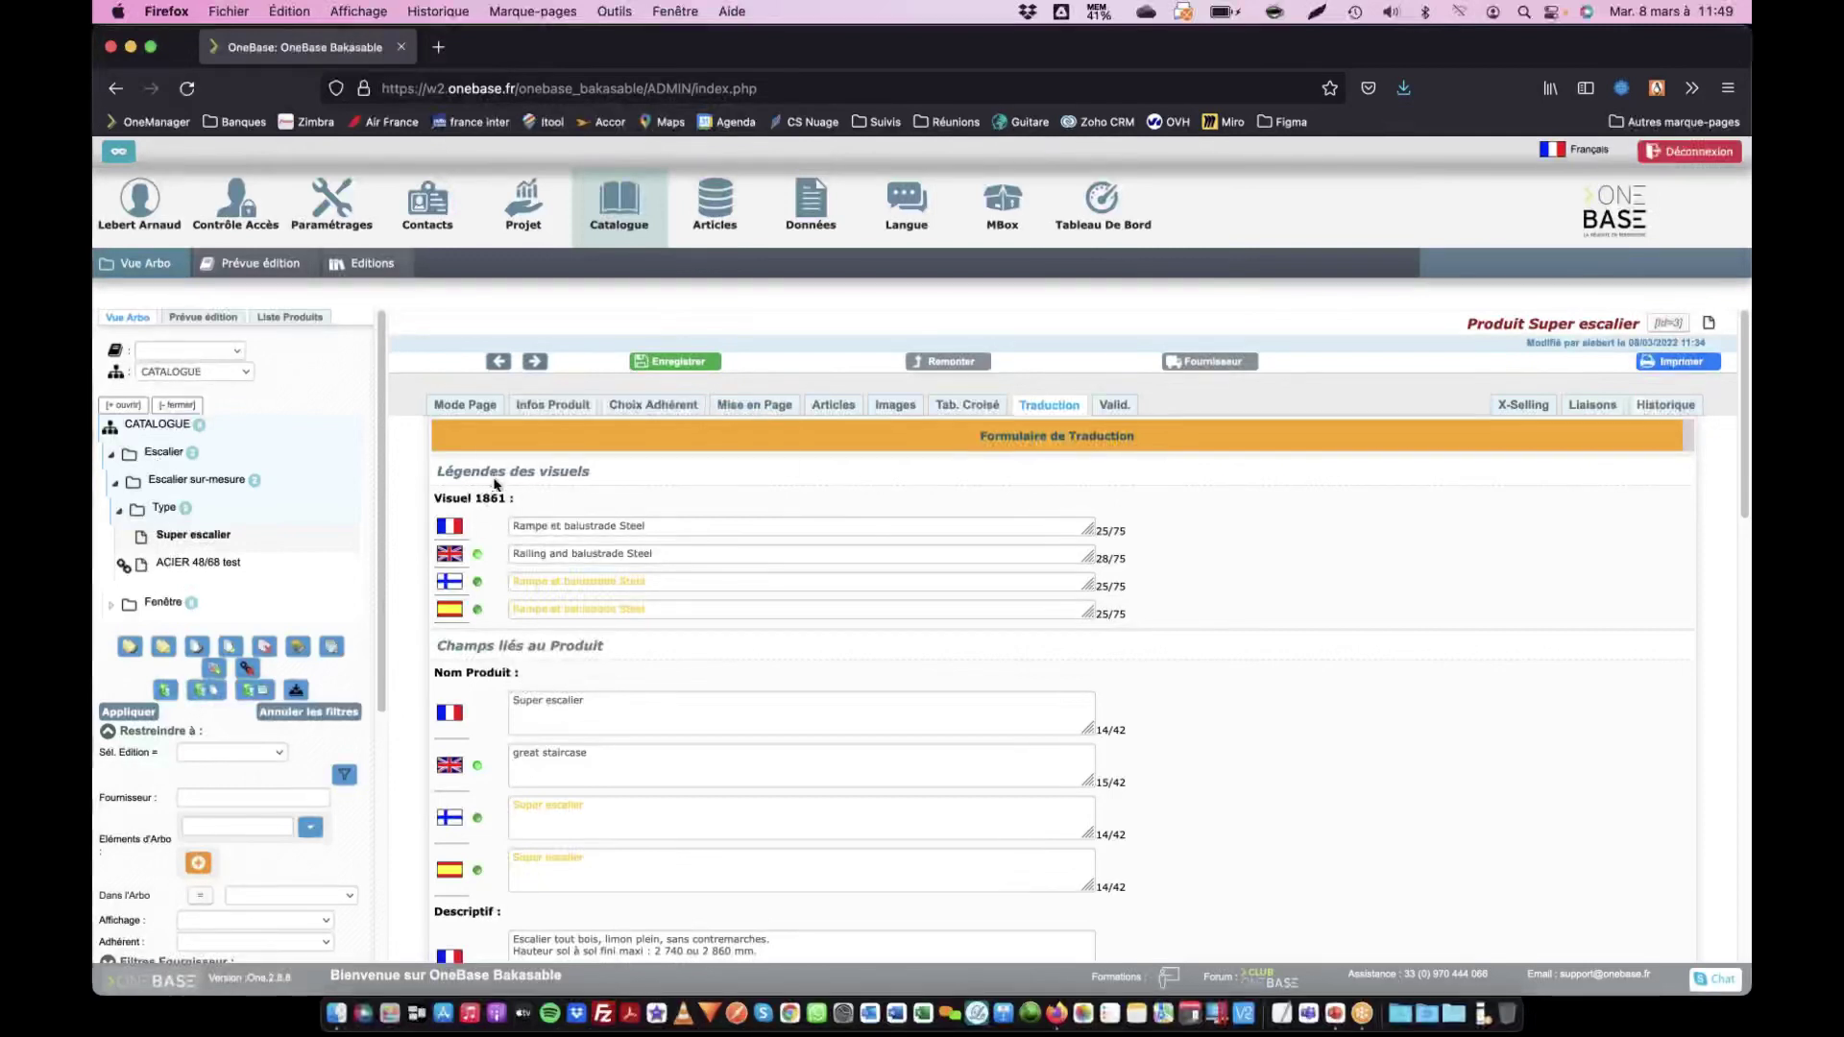
Compare the texts on the Super escalier product page with the fields of its translation form
click(483, 409)
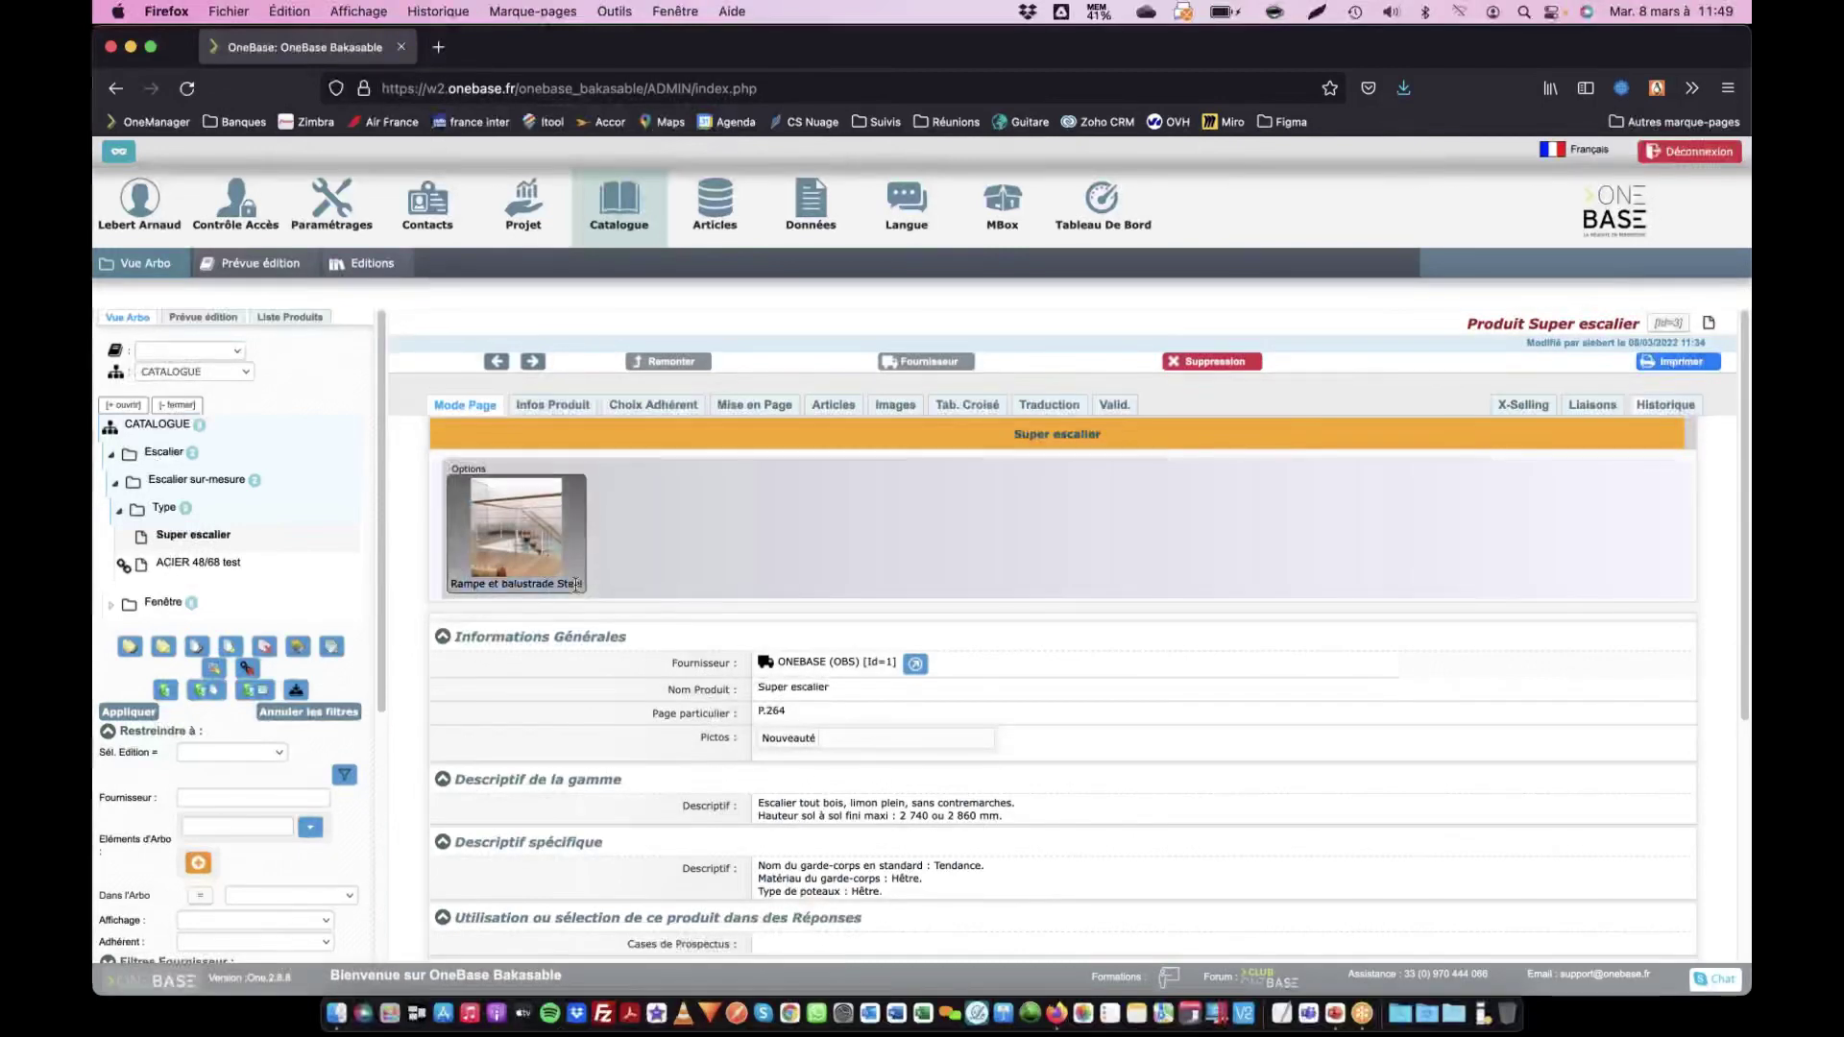
scroll(721, 701, down, 5)
scroll(722, 824, up, 5)
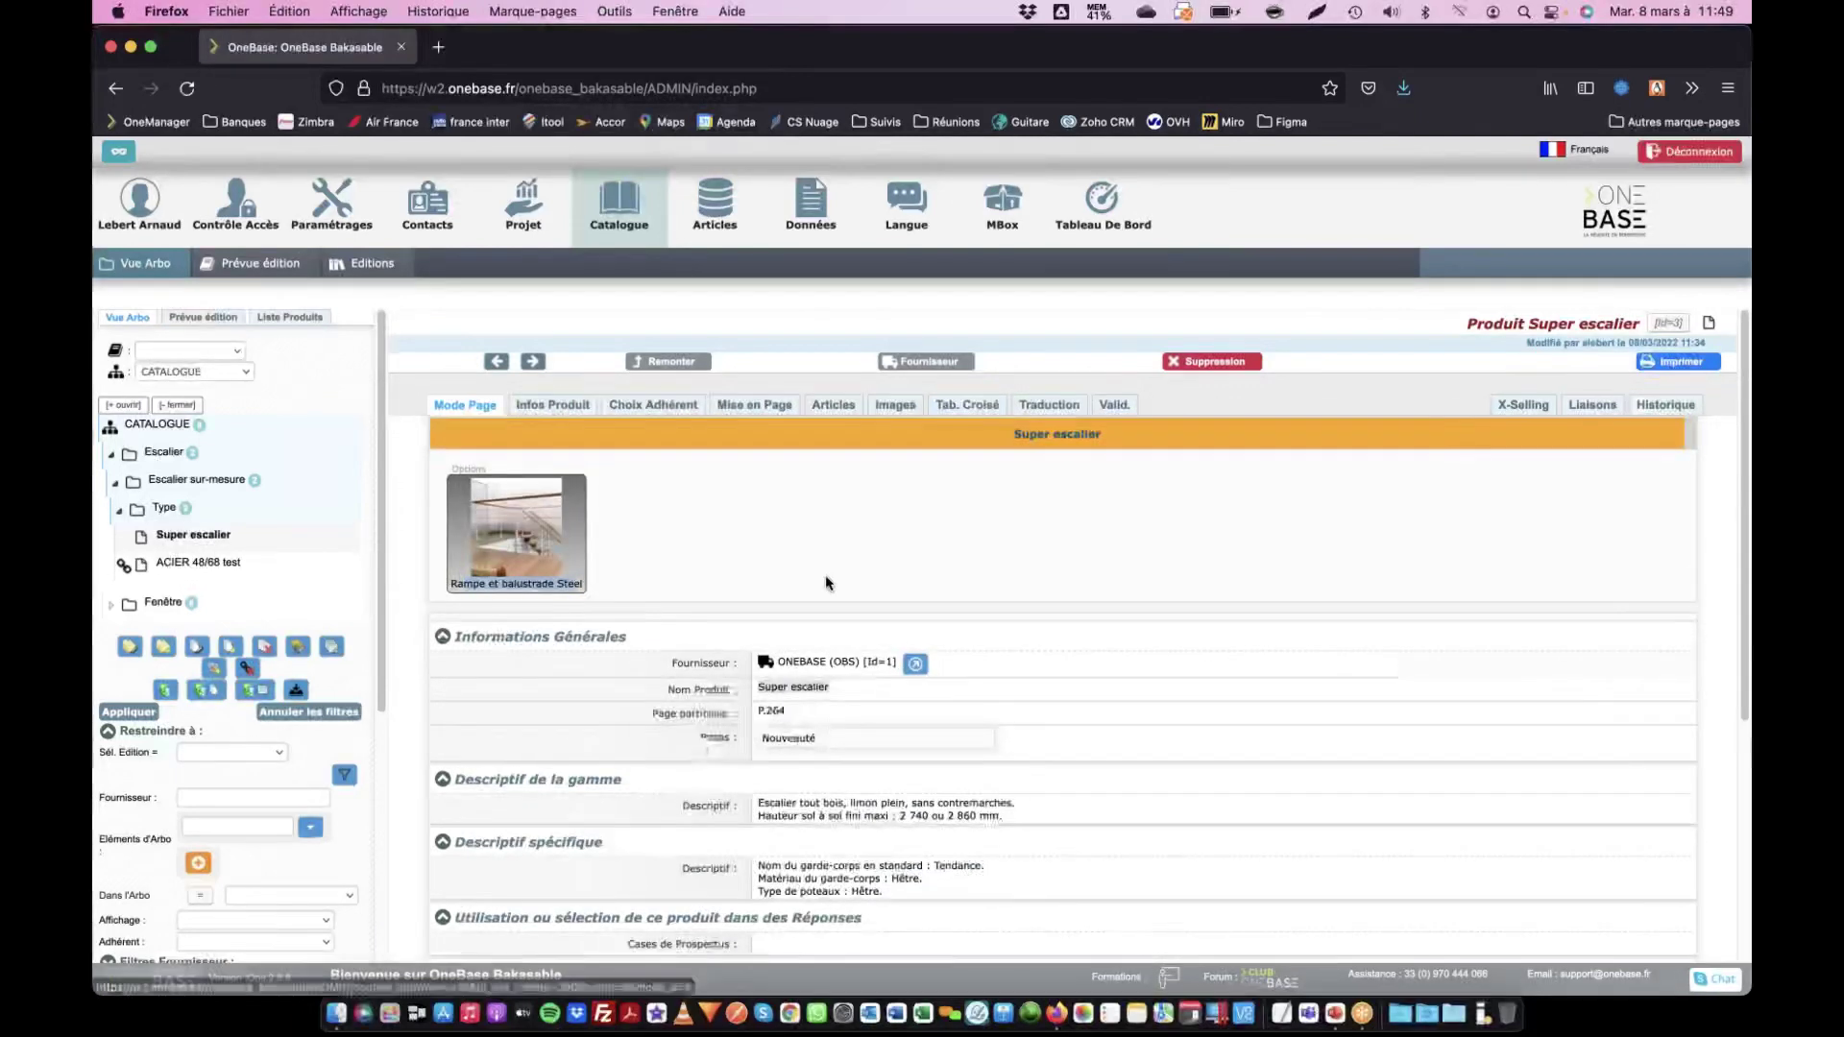
click(1046, 408)
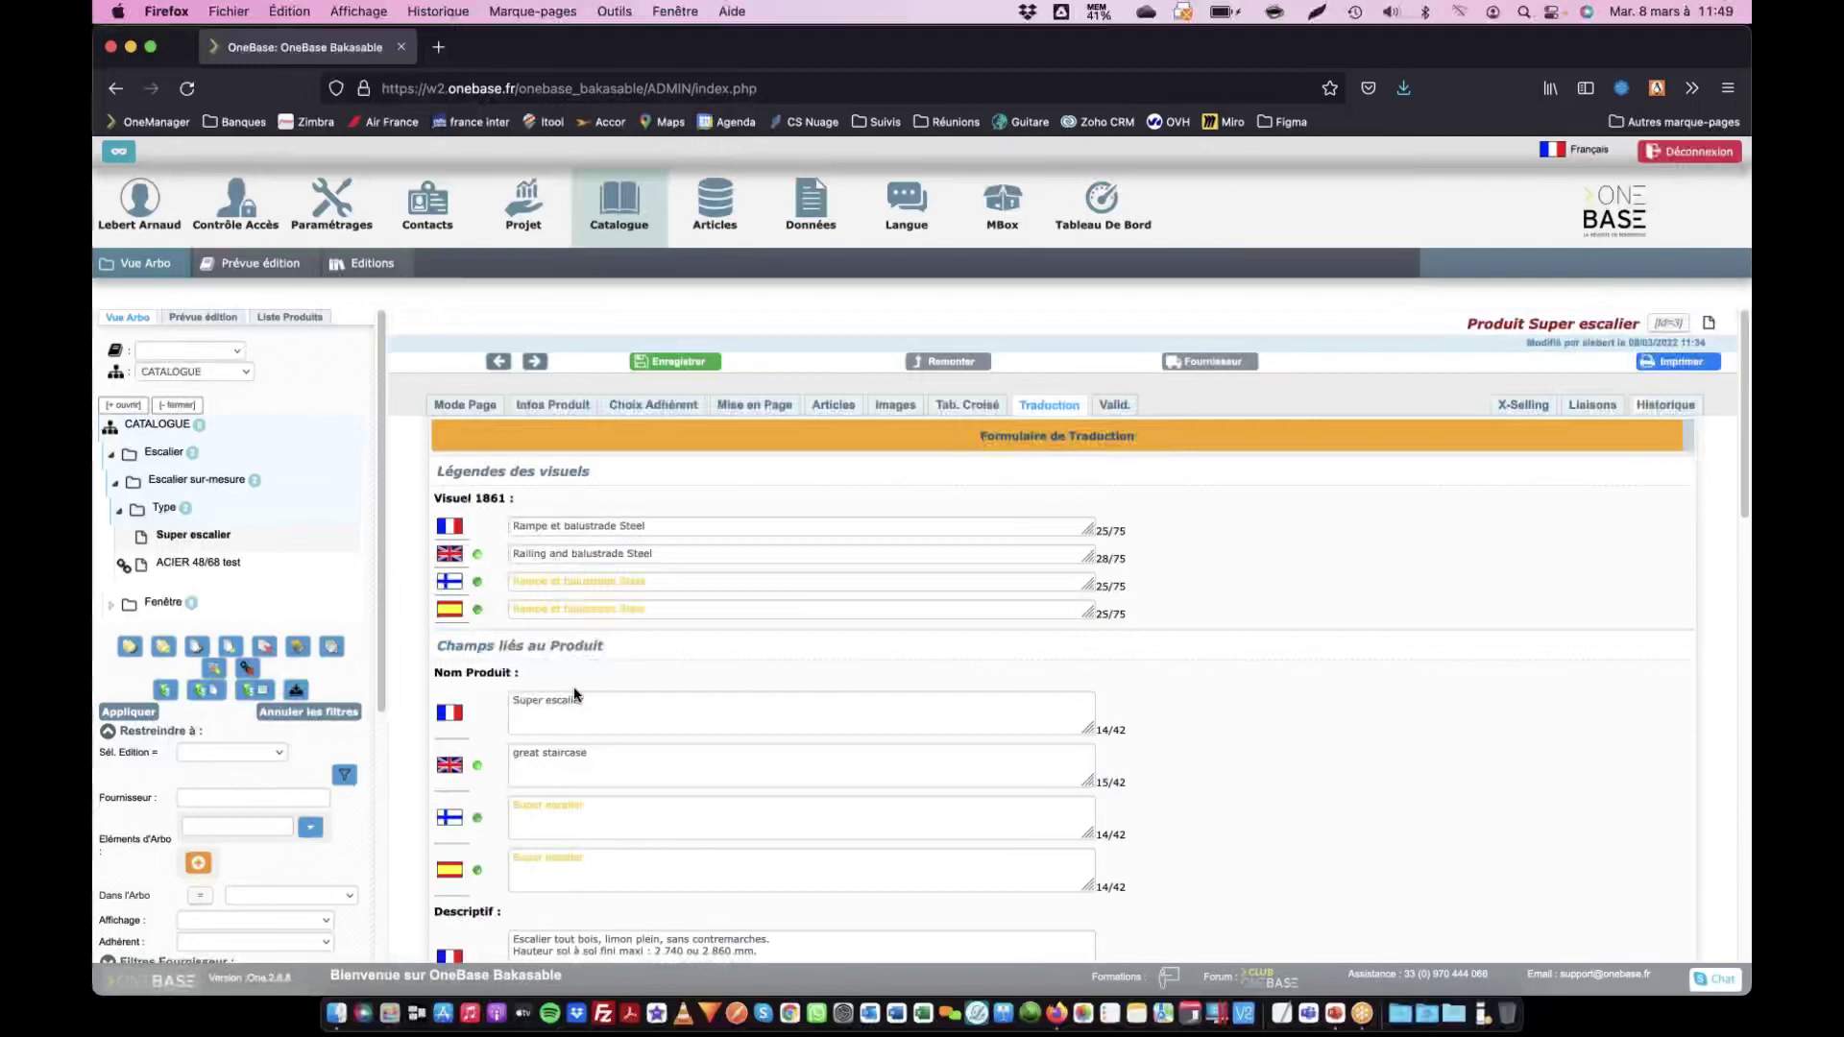
scroll(609, 697, down, 3)
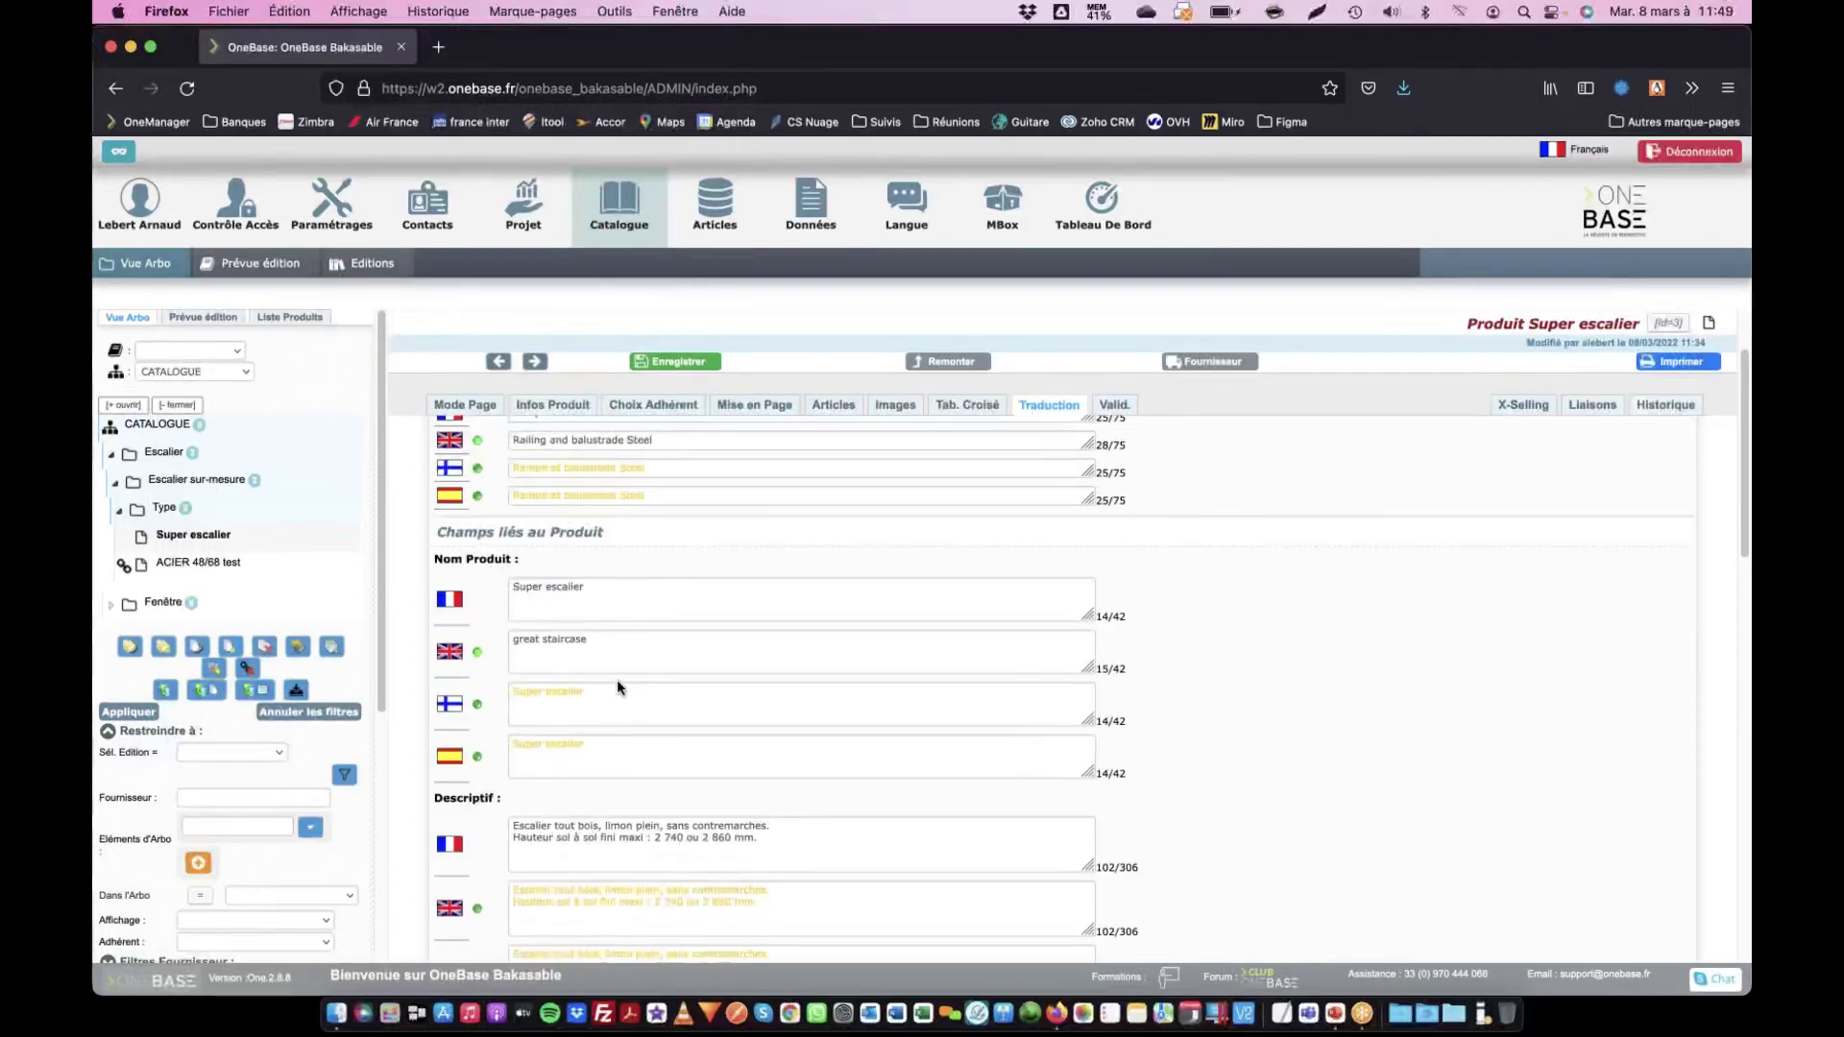
Copy the text "Super escalier" from the Finnish Nom Produit translation field
drag(520, 468, 645, 473)
click(687, 468)
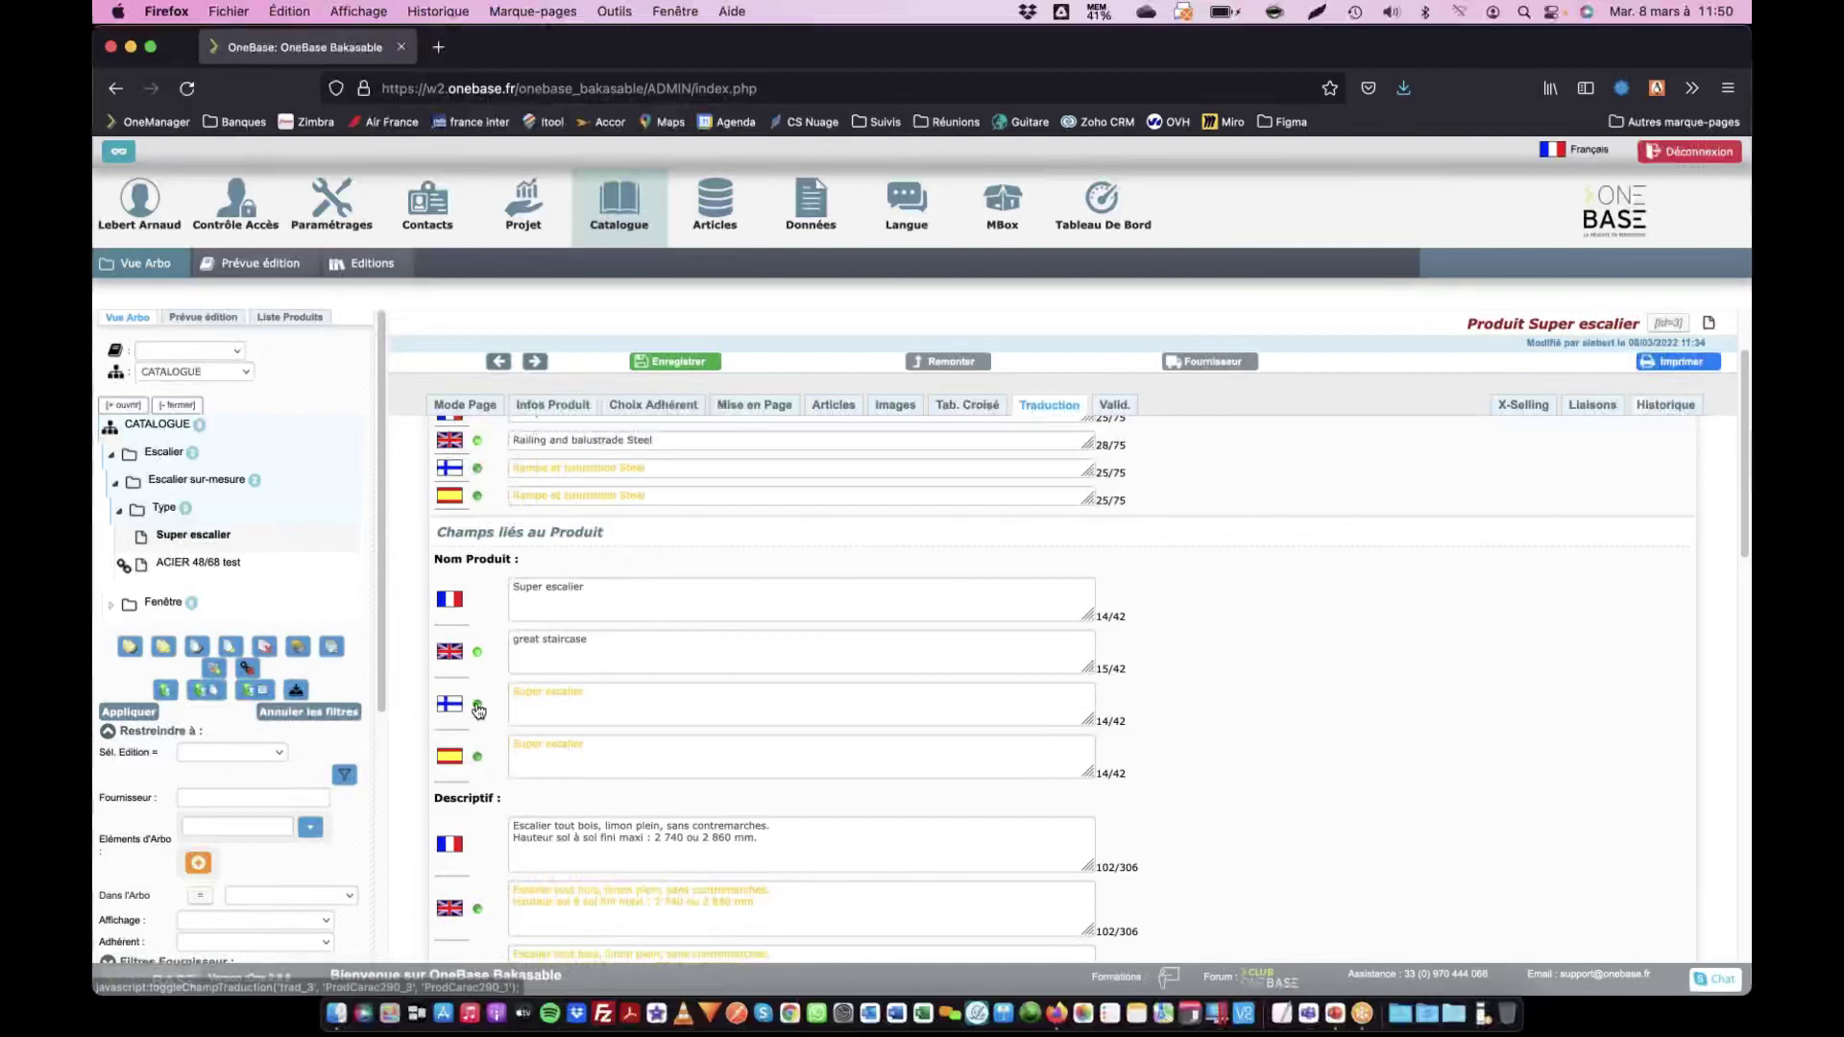
click(613, 693)
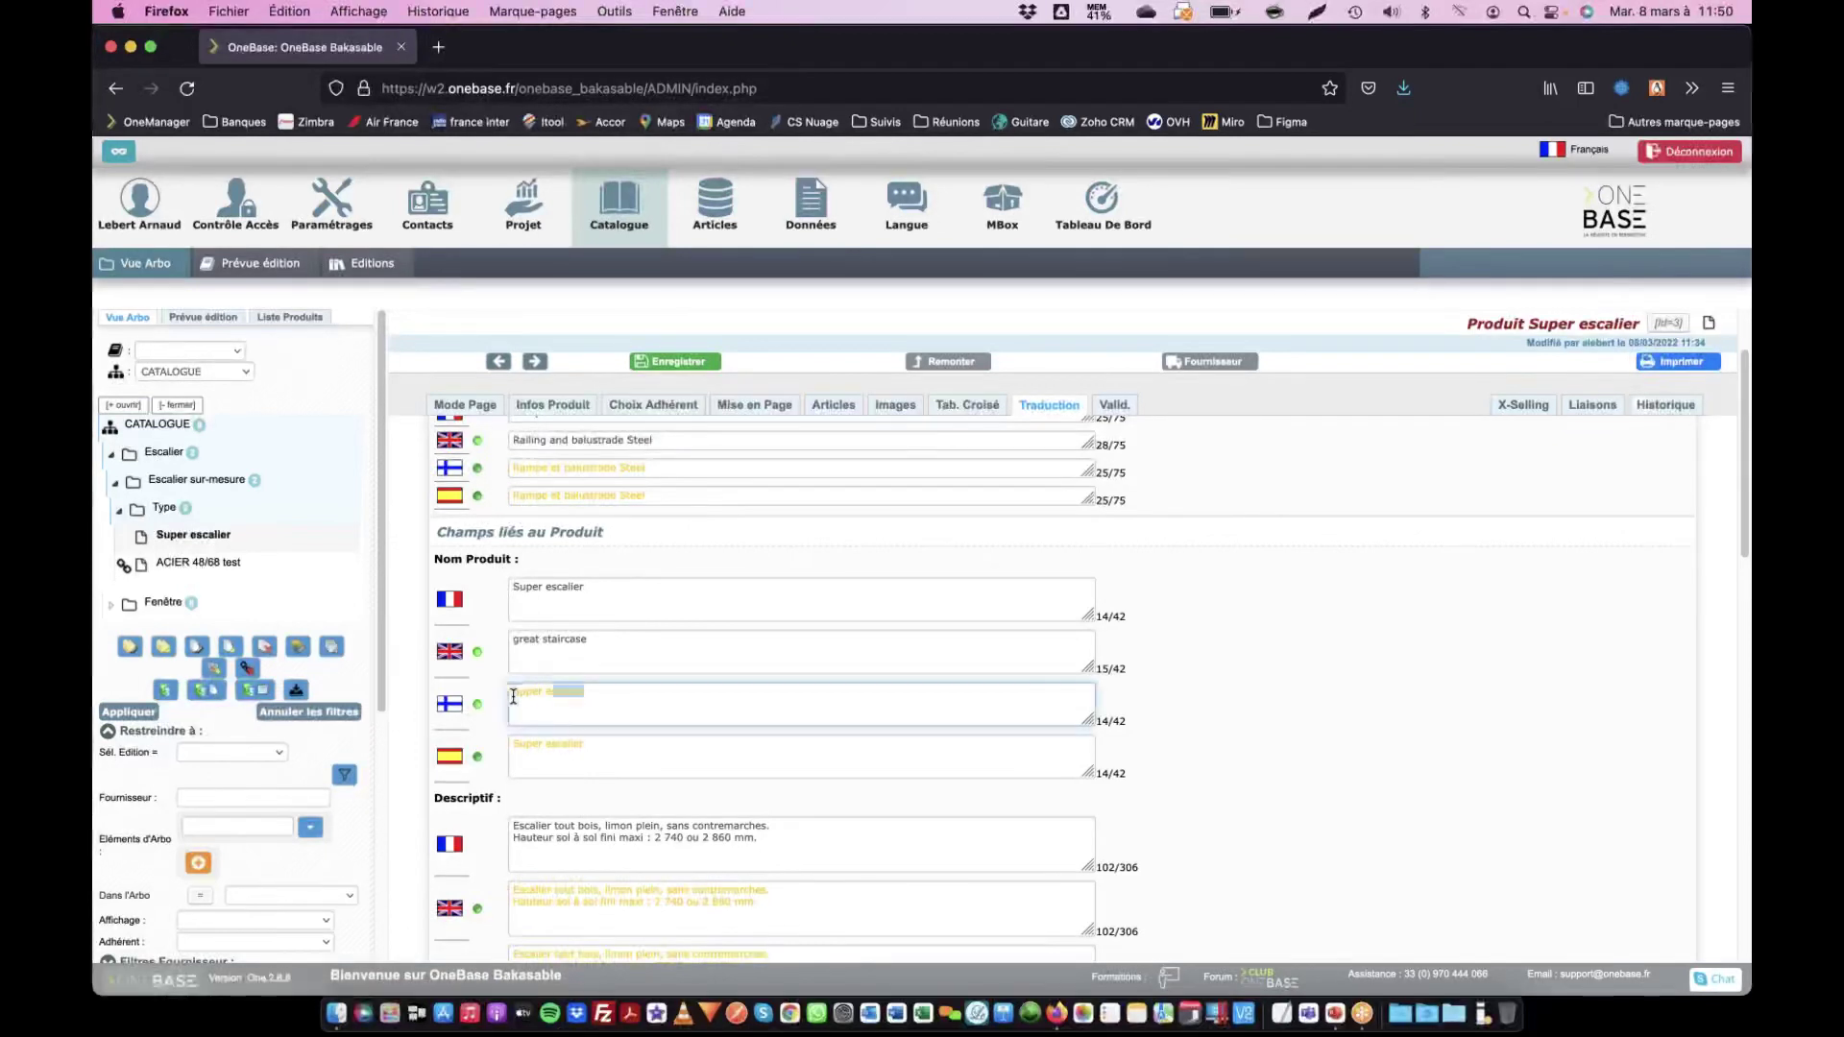
triple_click(606, 693)
key(super+c)
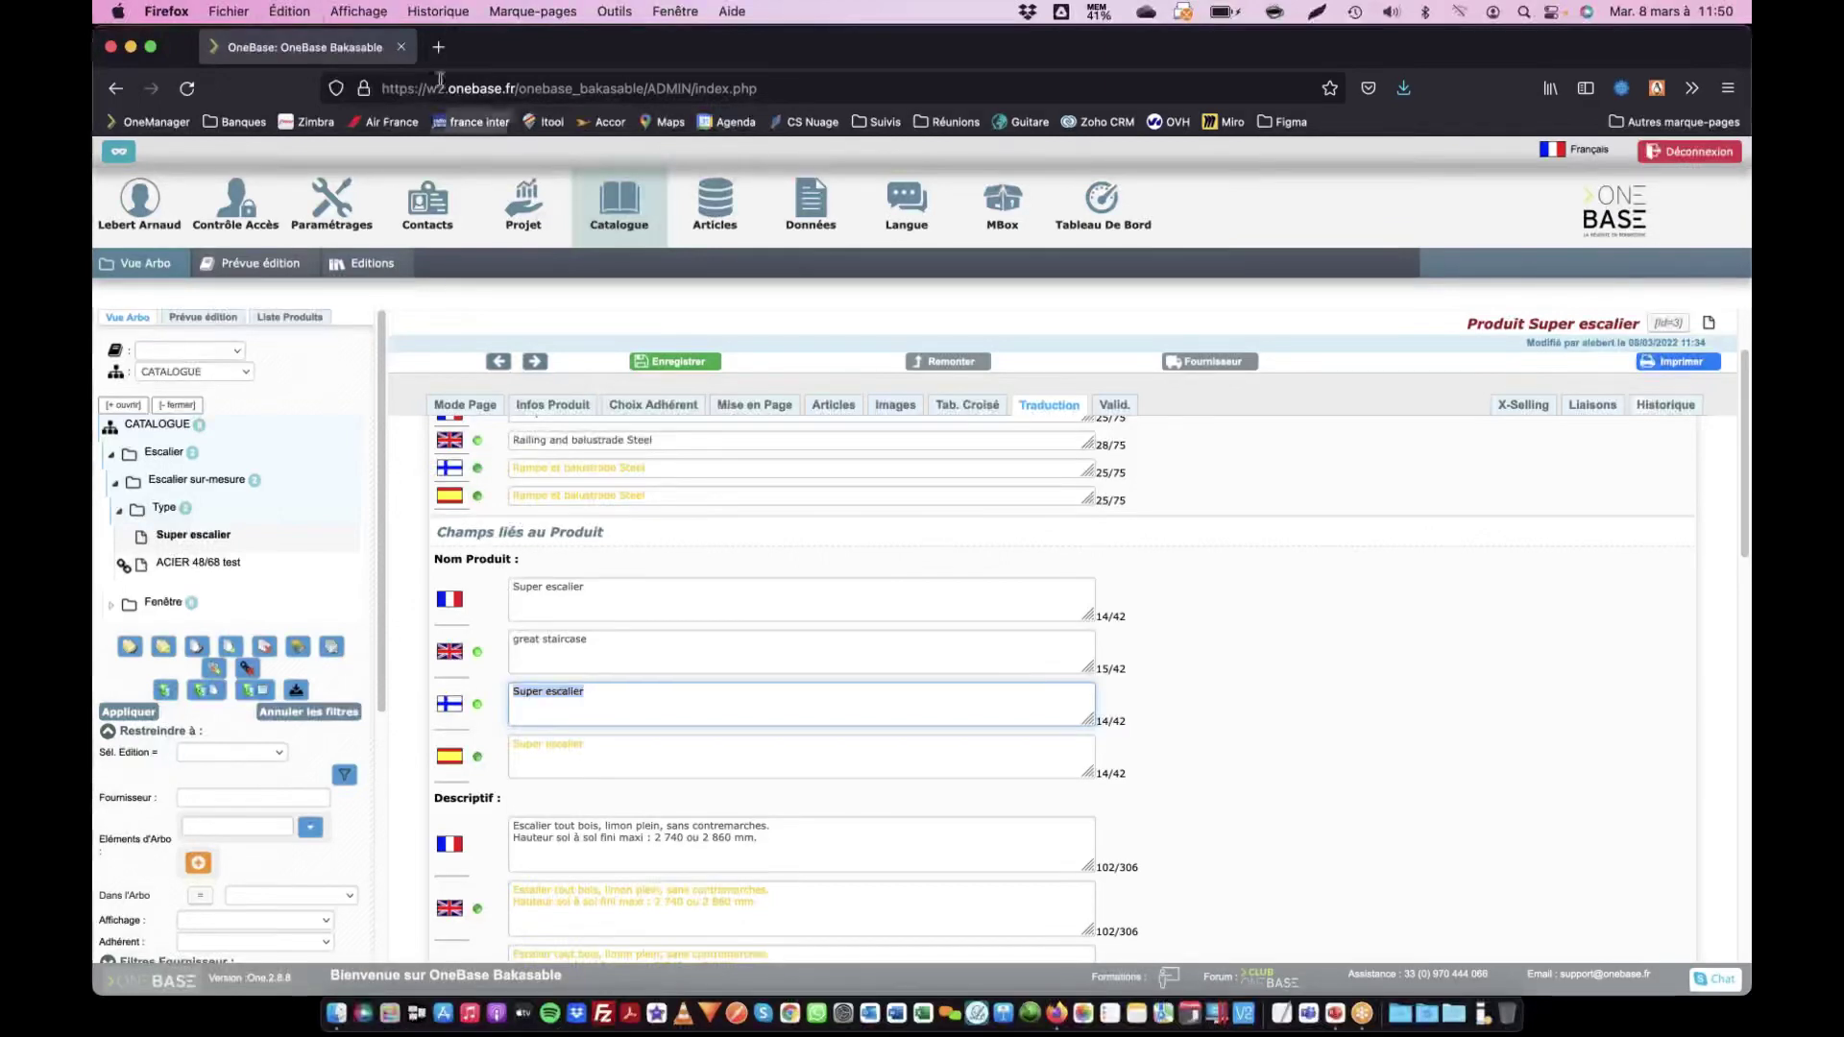
Open Google Traduction in a new browser tab
key(super+t)
click(556, 88)
text(google.com/)
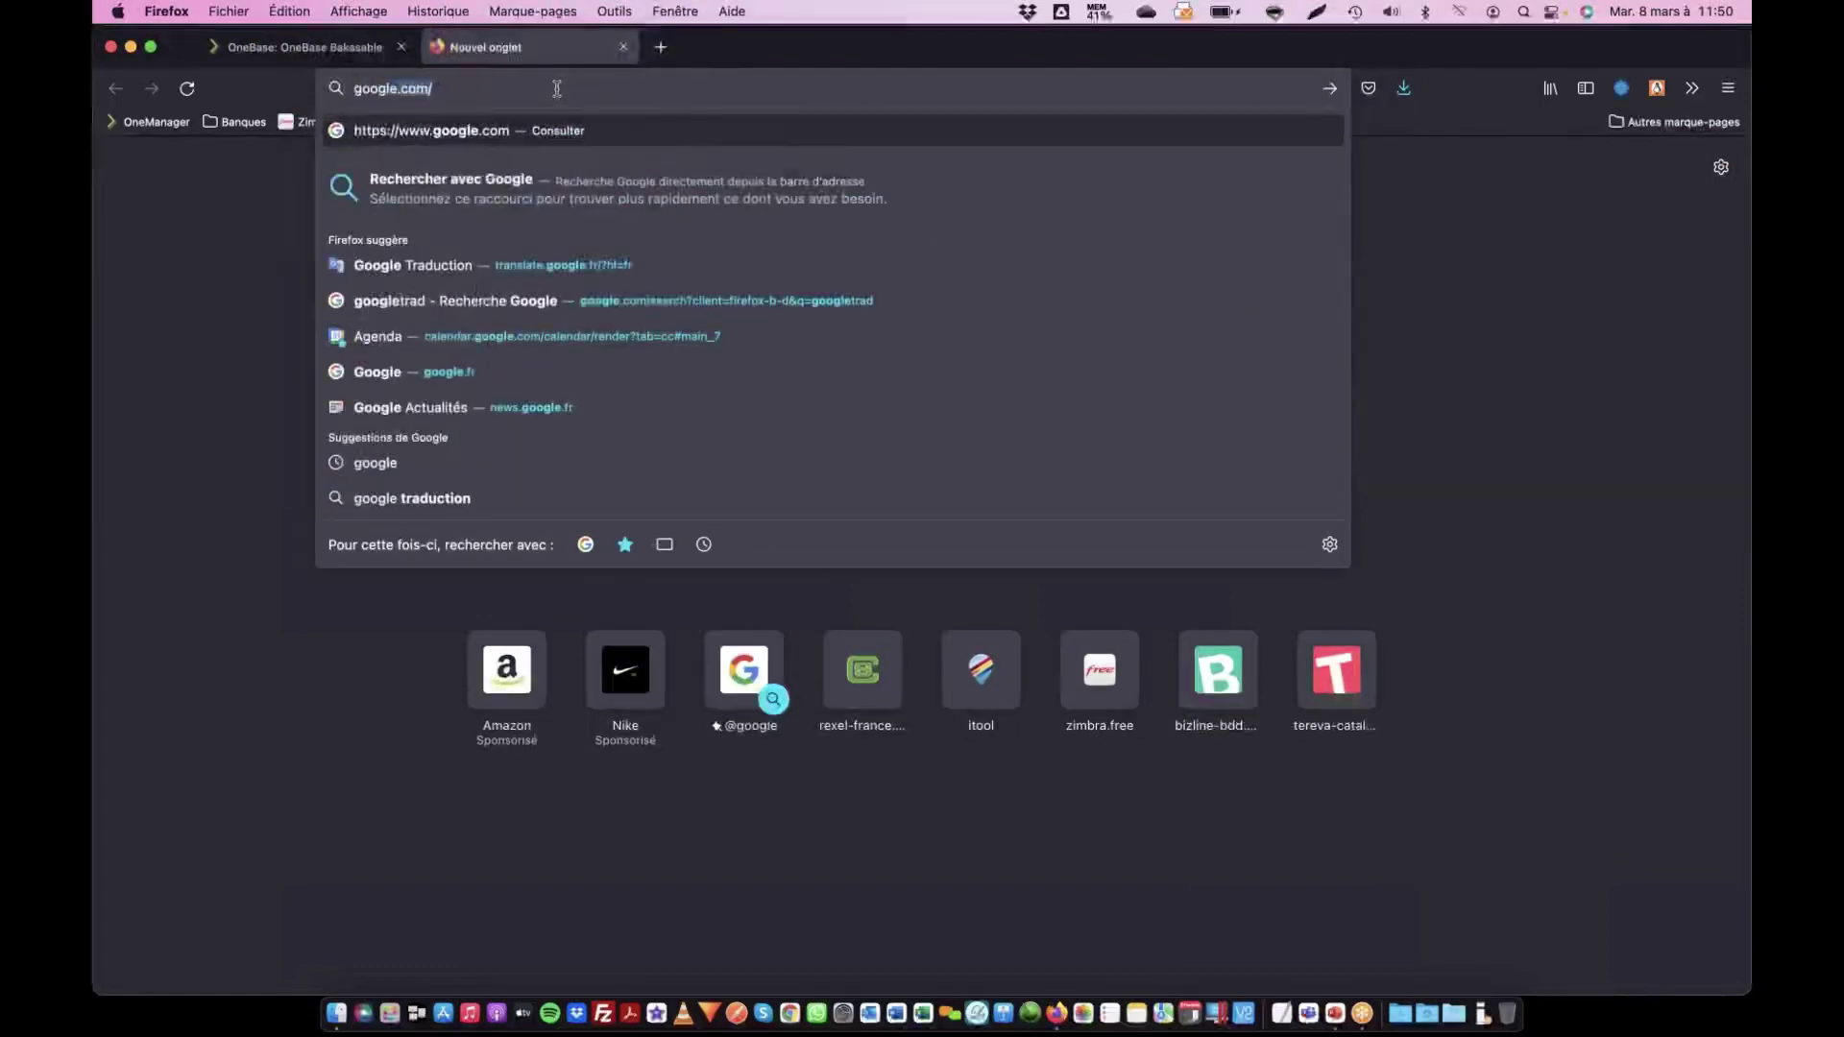
key(Down)
key(Down)
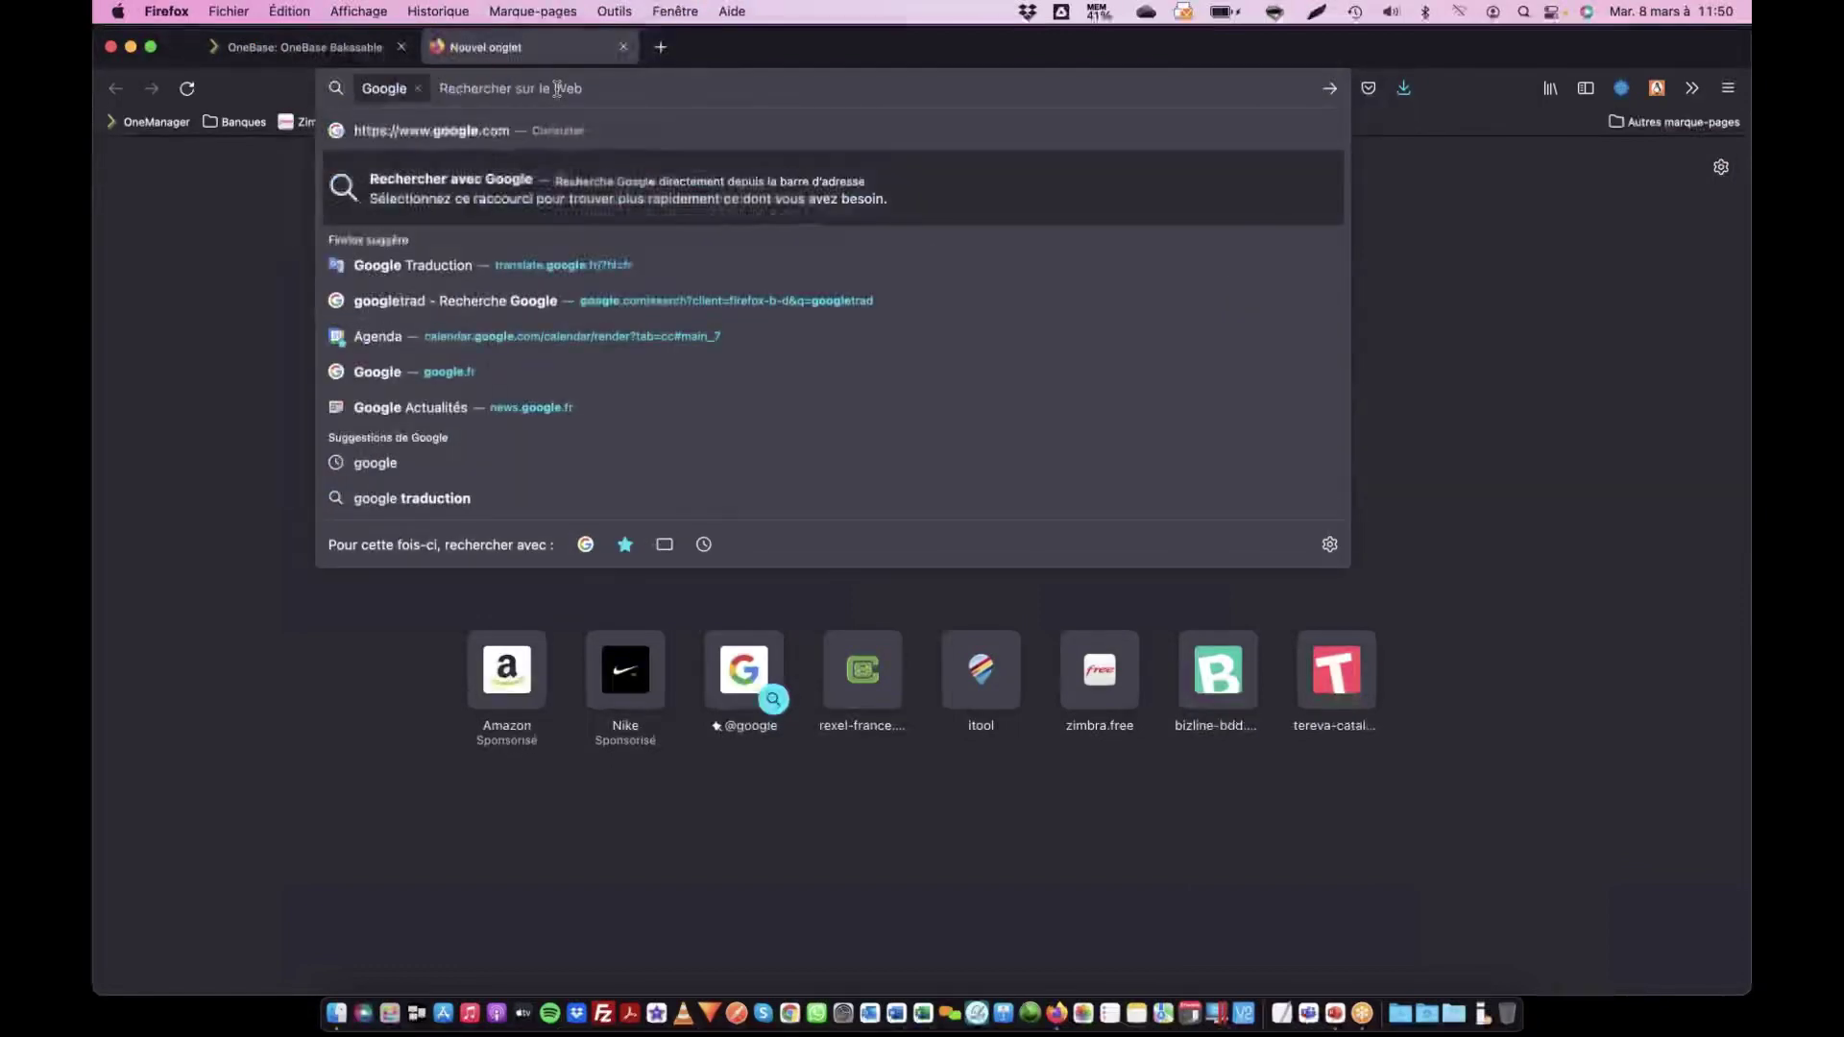
key(Return)
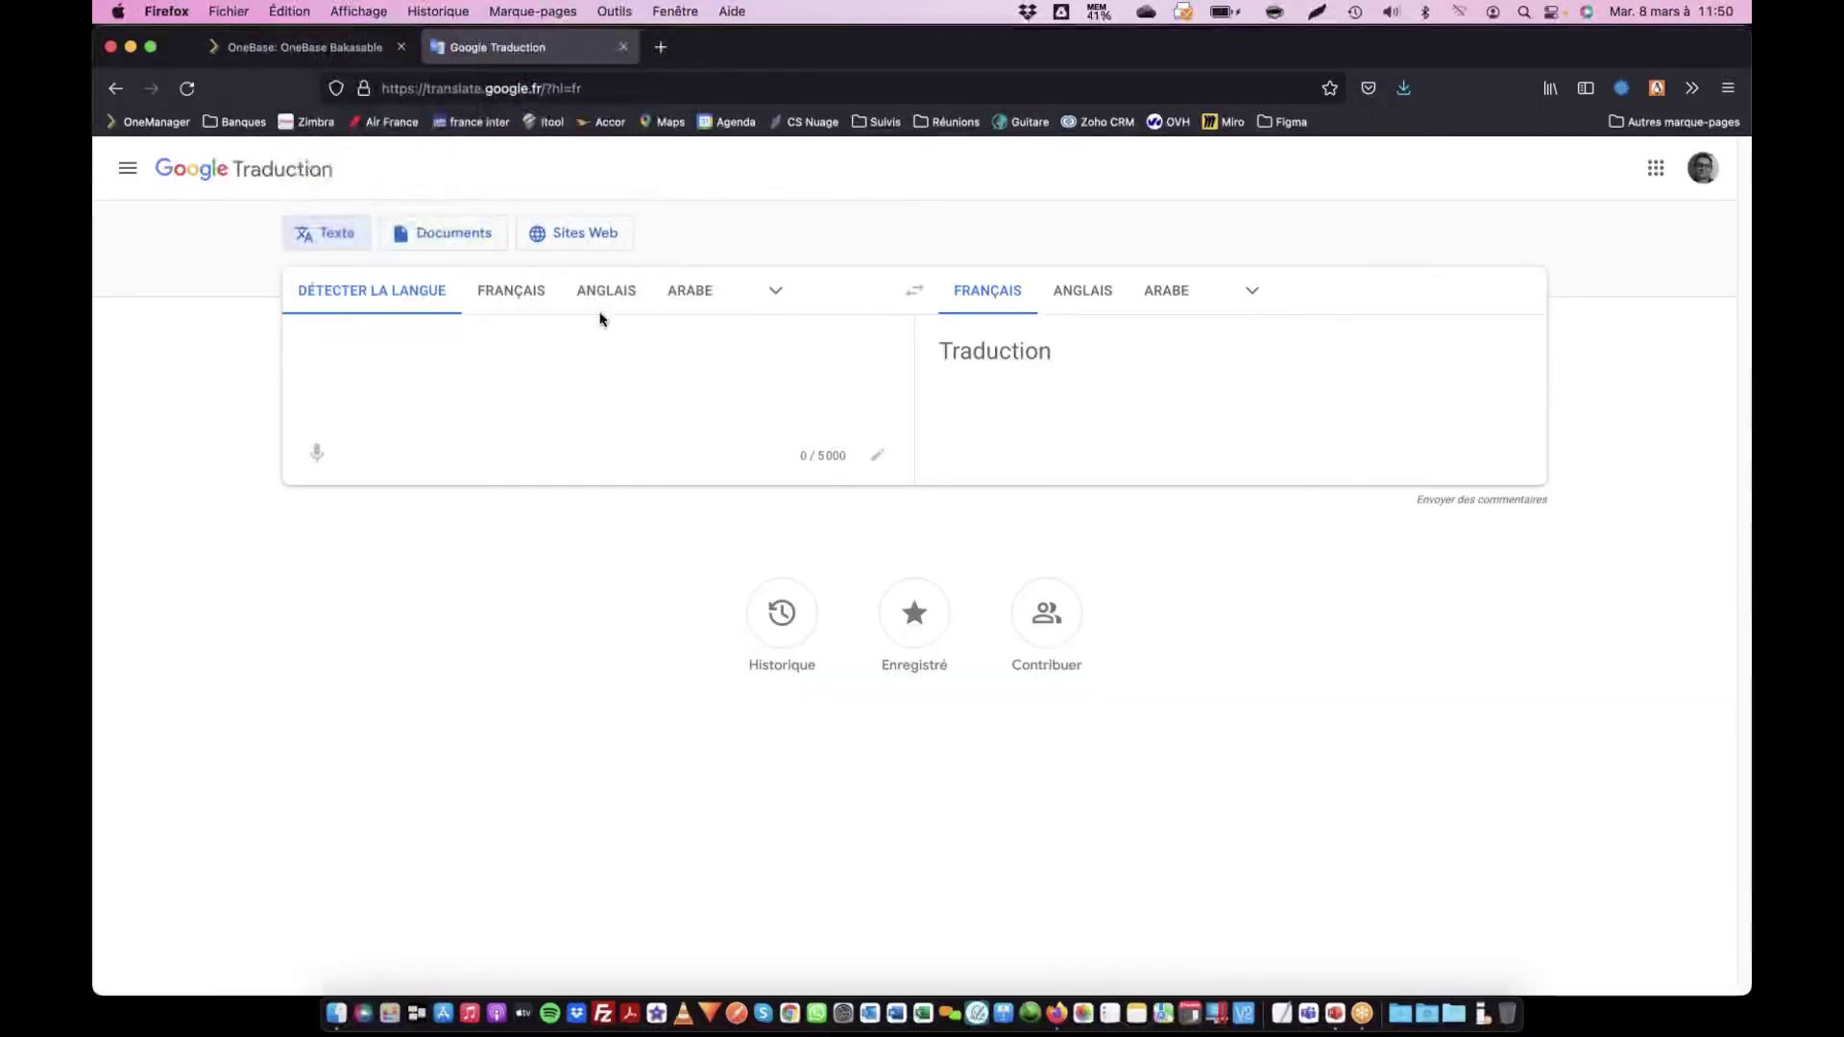
Translate the copied product name from Français to Finnois and copy the resulting translation
click(522, 309)
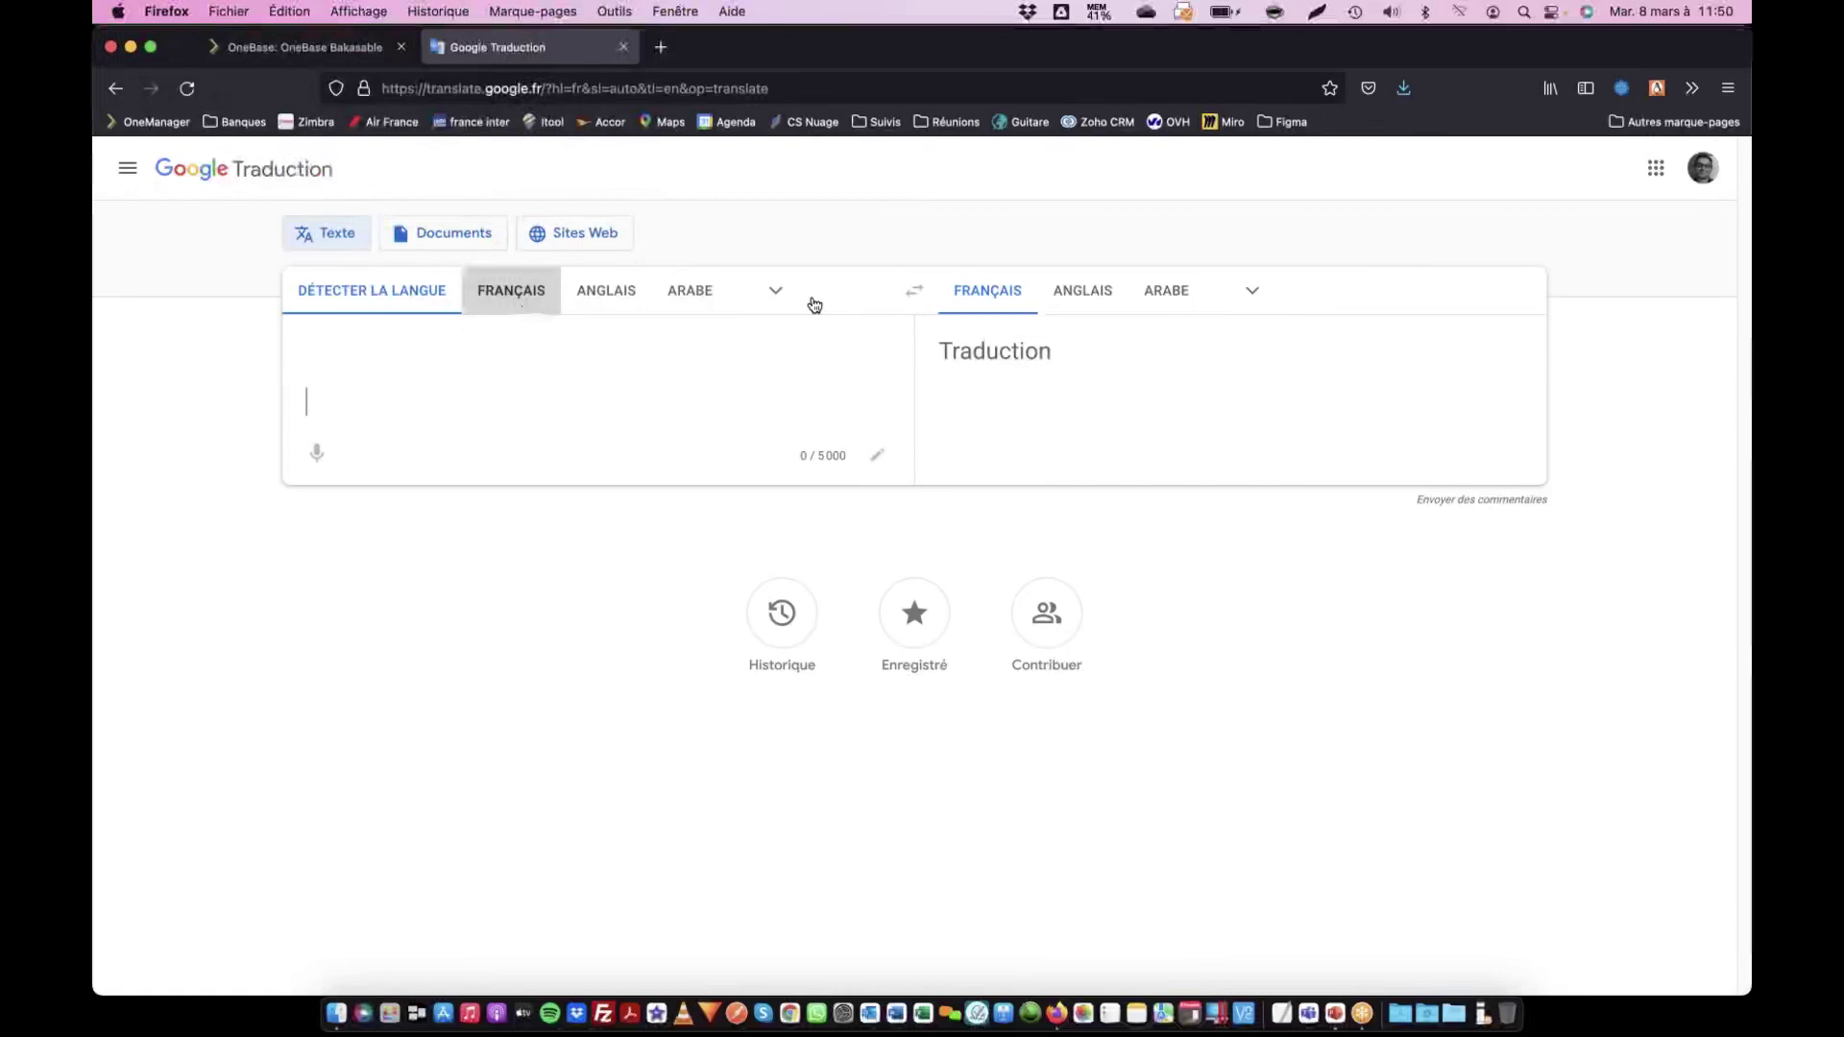
click(1254, 294)
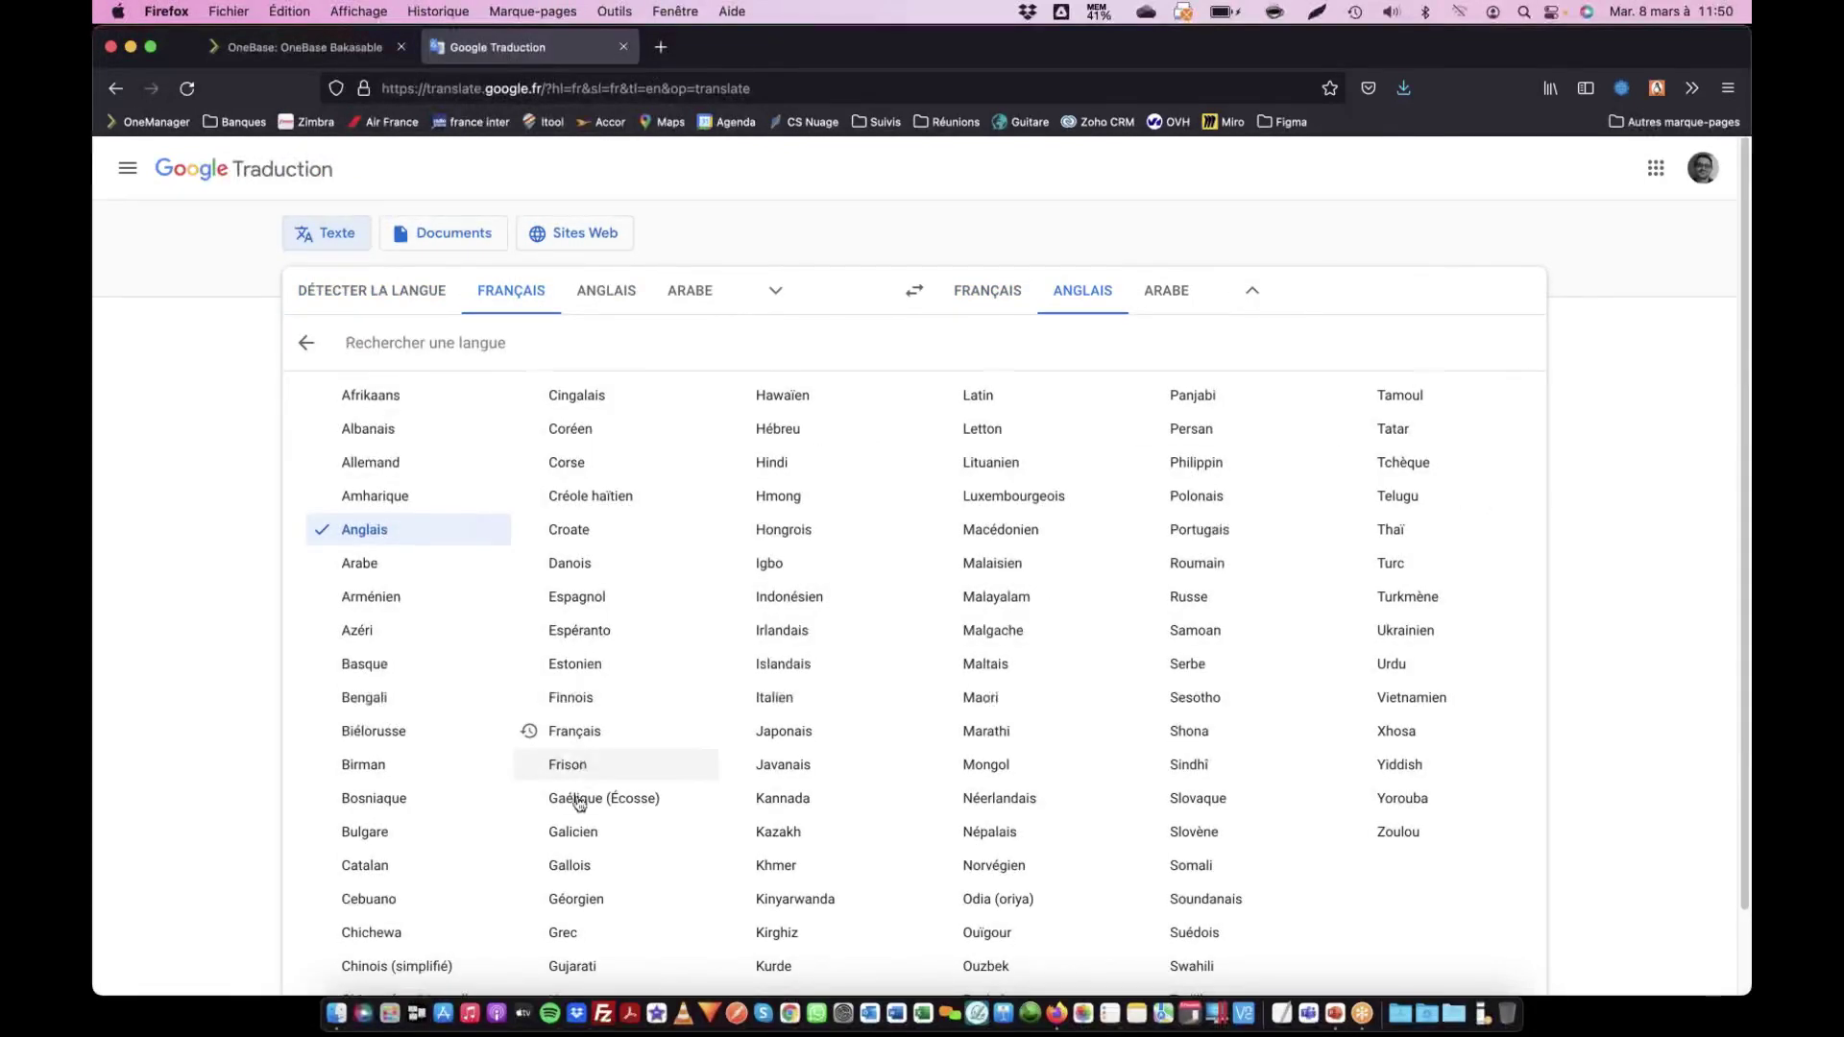
click(576, 698)
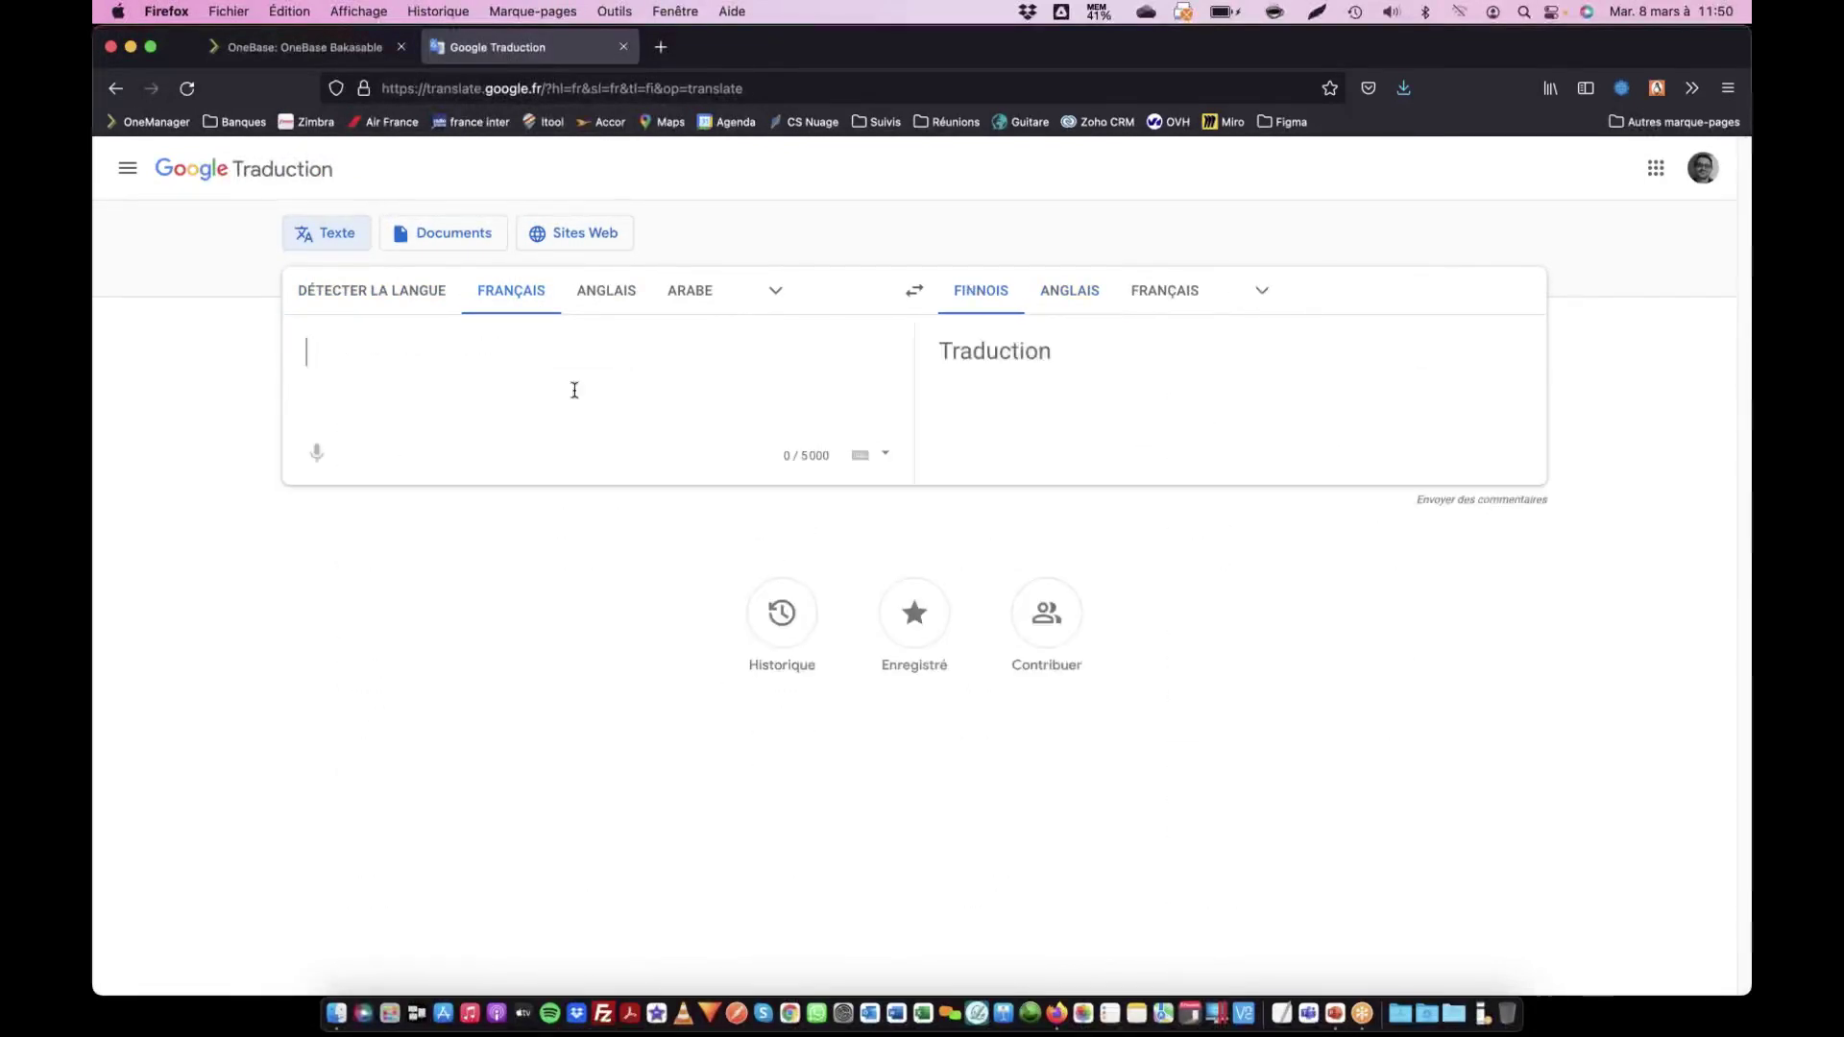
key(super+v)
drag(1109, 358, 944, 357)
key(super+c)
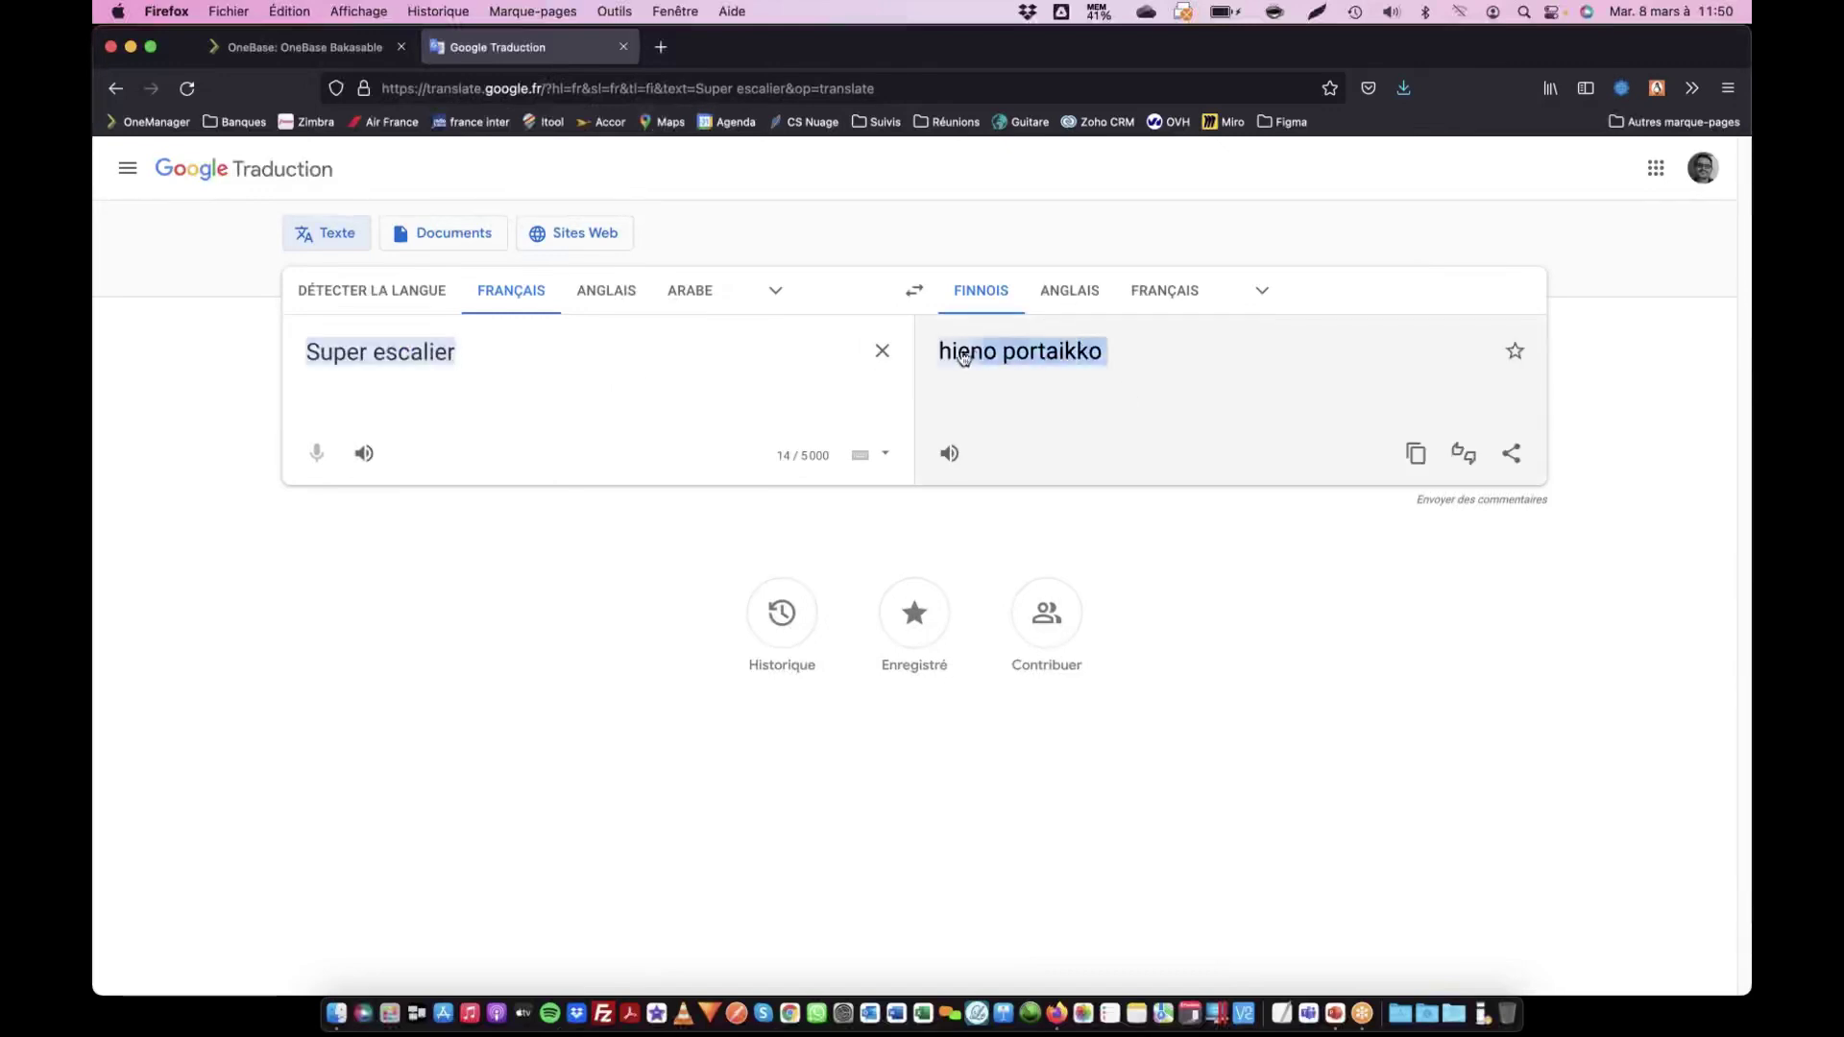
Paste the copied translation into the Finnish Nom Produit field in OneBase, capitalise it as "Hieno portaikko" and save the translations
key(super+Tab)
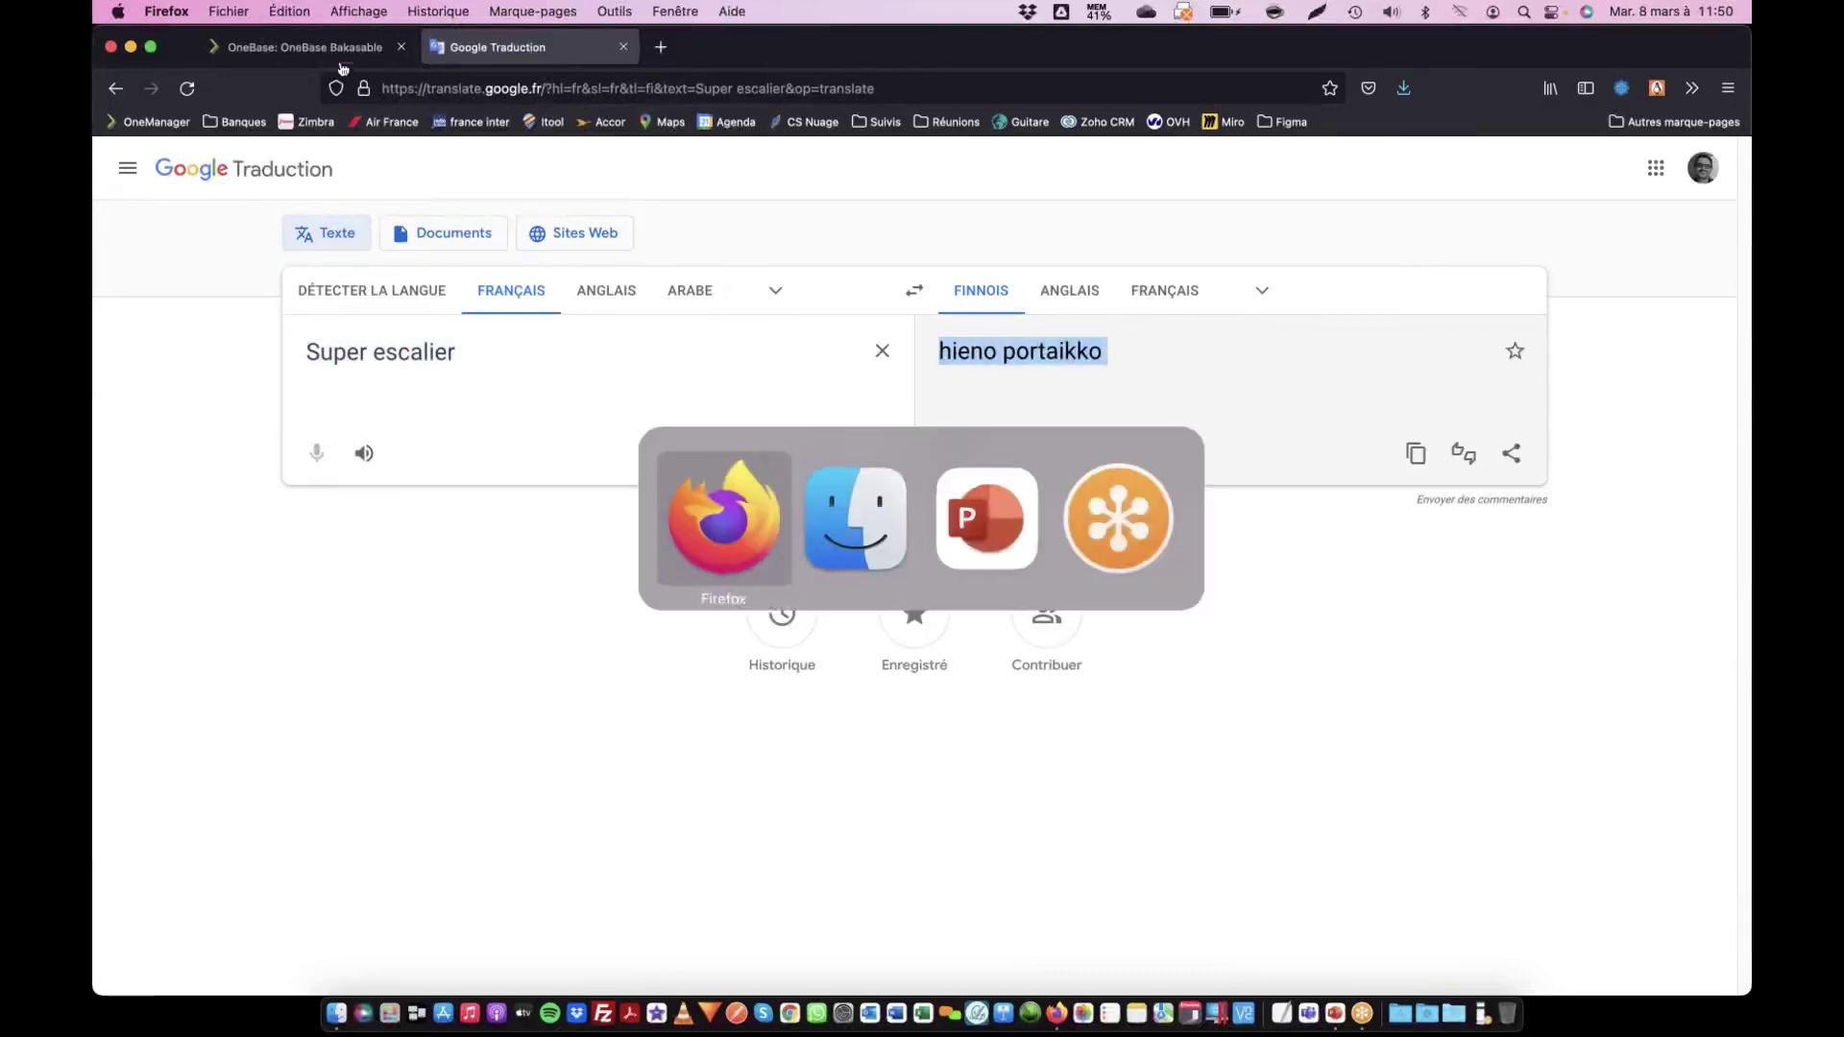
click(310, 53)
key(super+v)
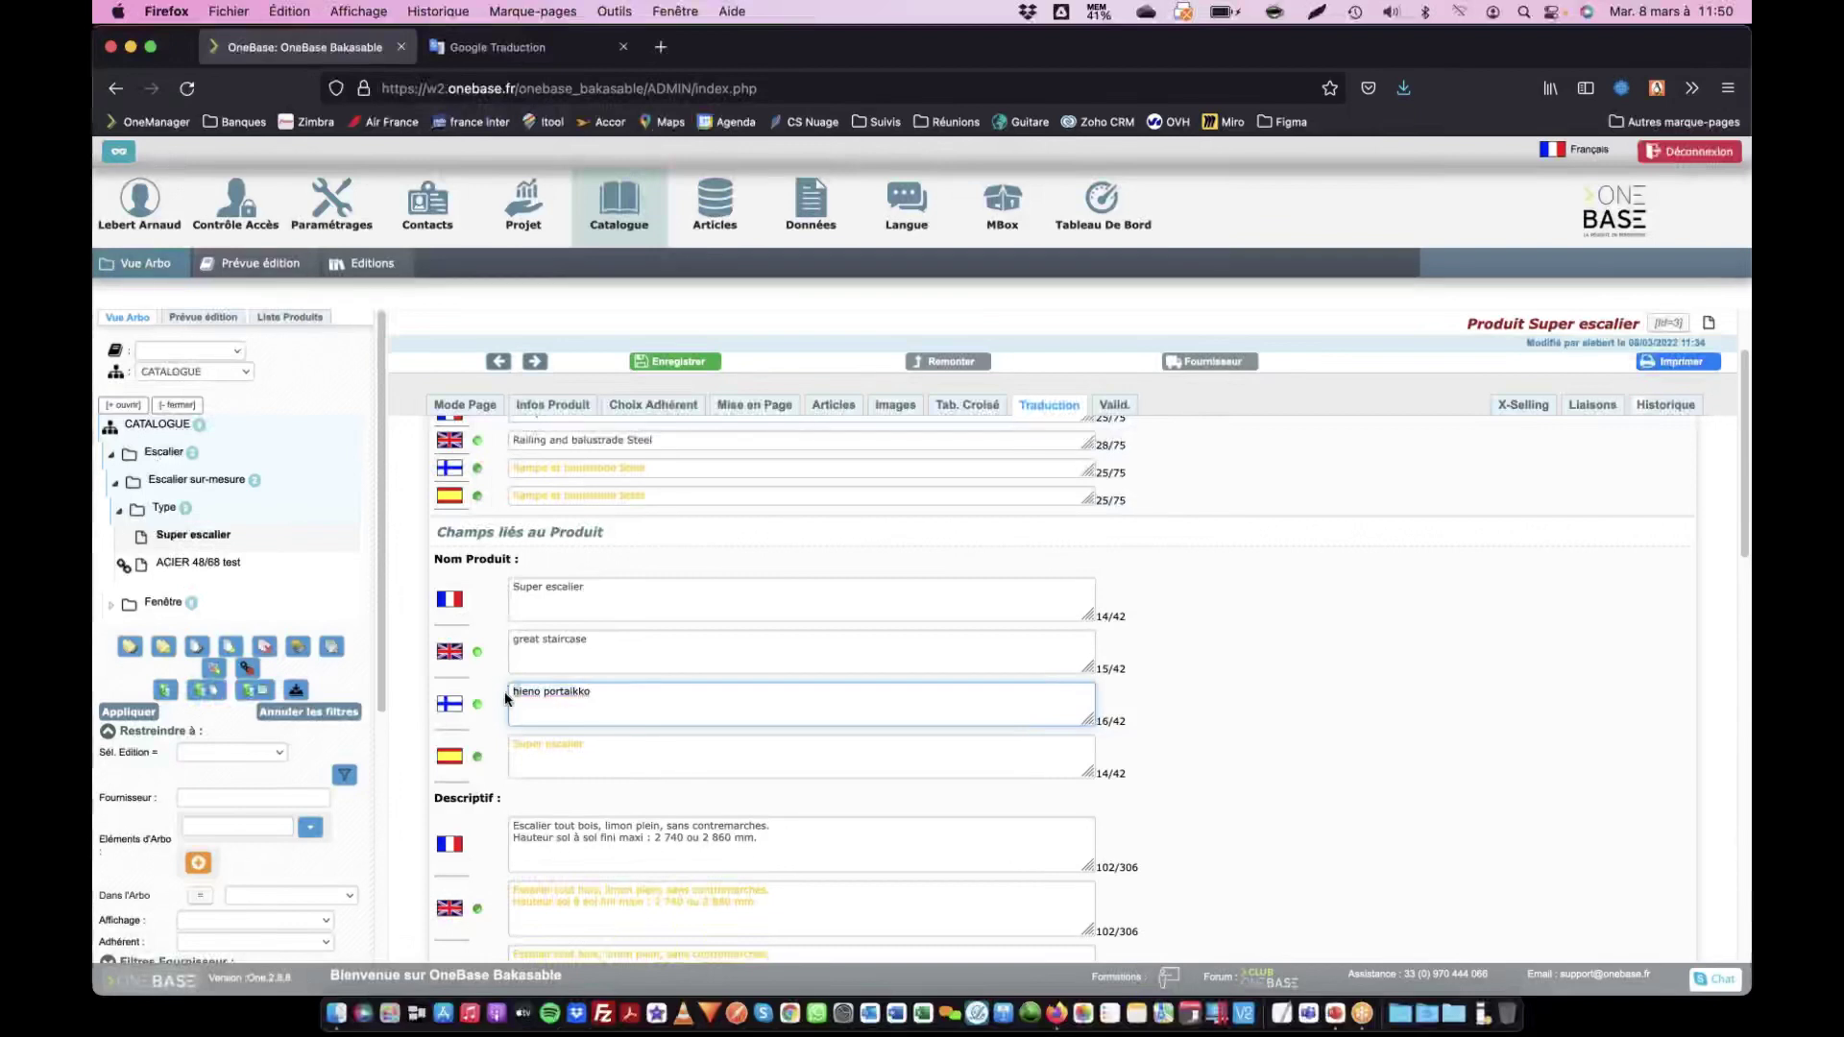
click(509, 691)
key(Delete)
text(H)
click(678, 361)
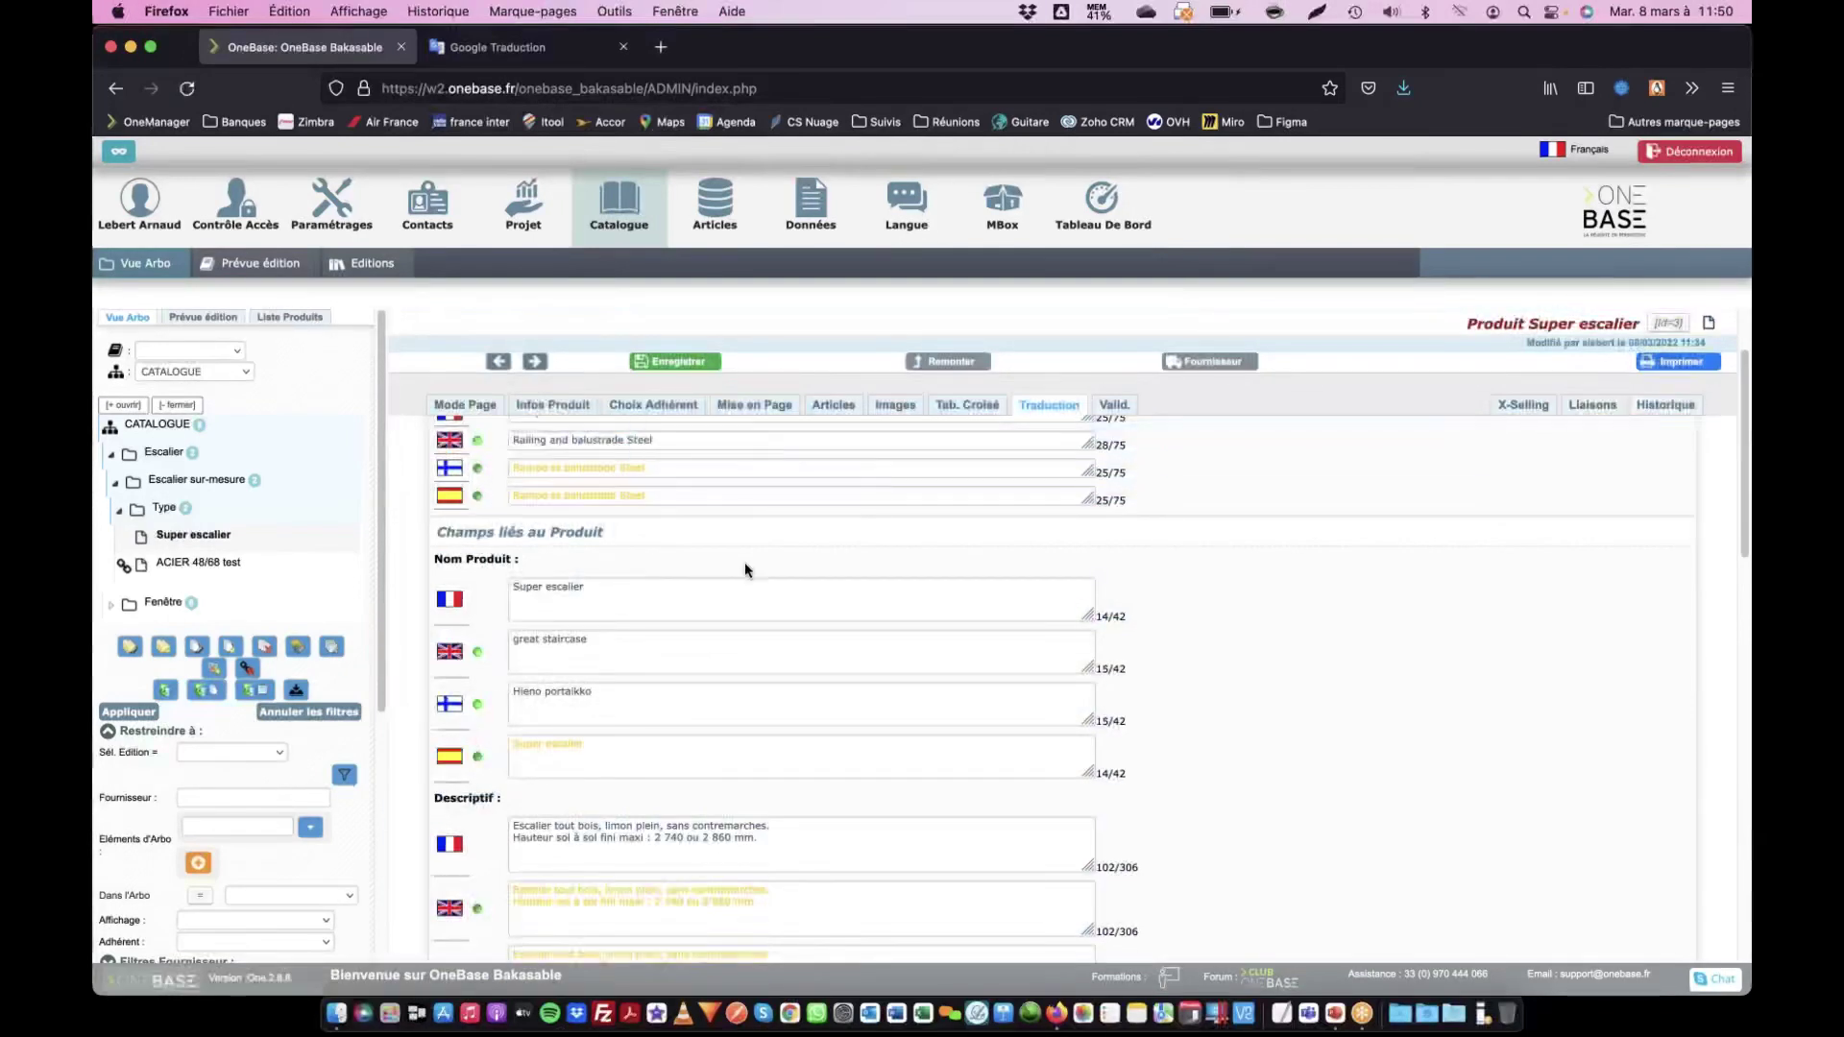
Open the field definition of Descriptif under Descriptif de la gamme from the product's information form
scroll(745, 562, down, 5)
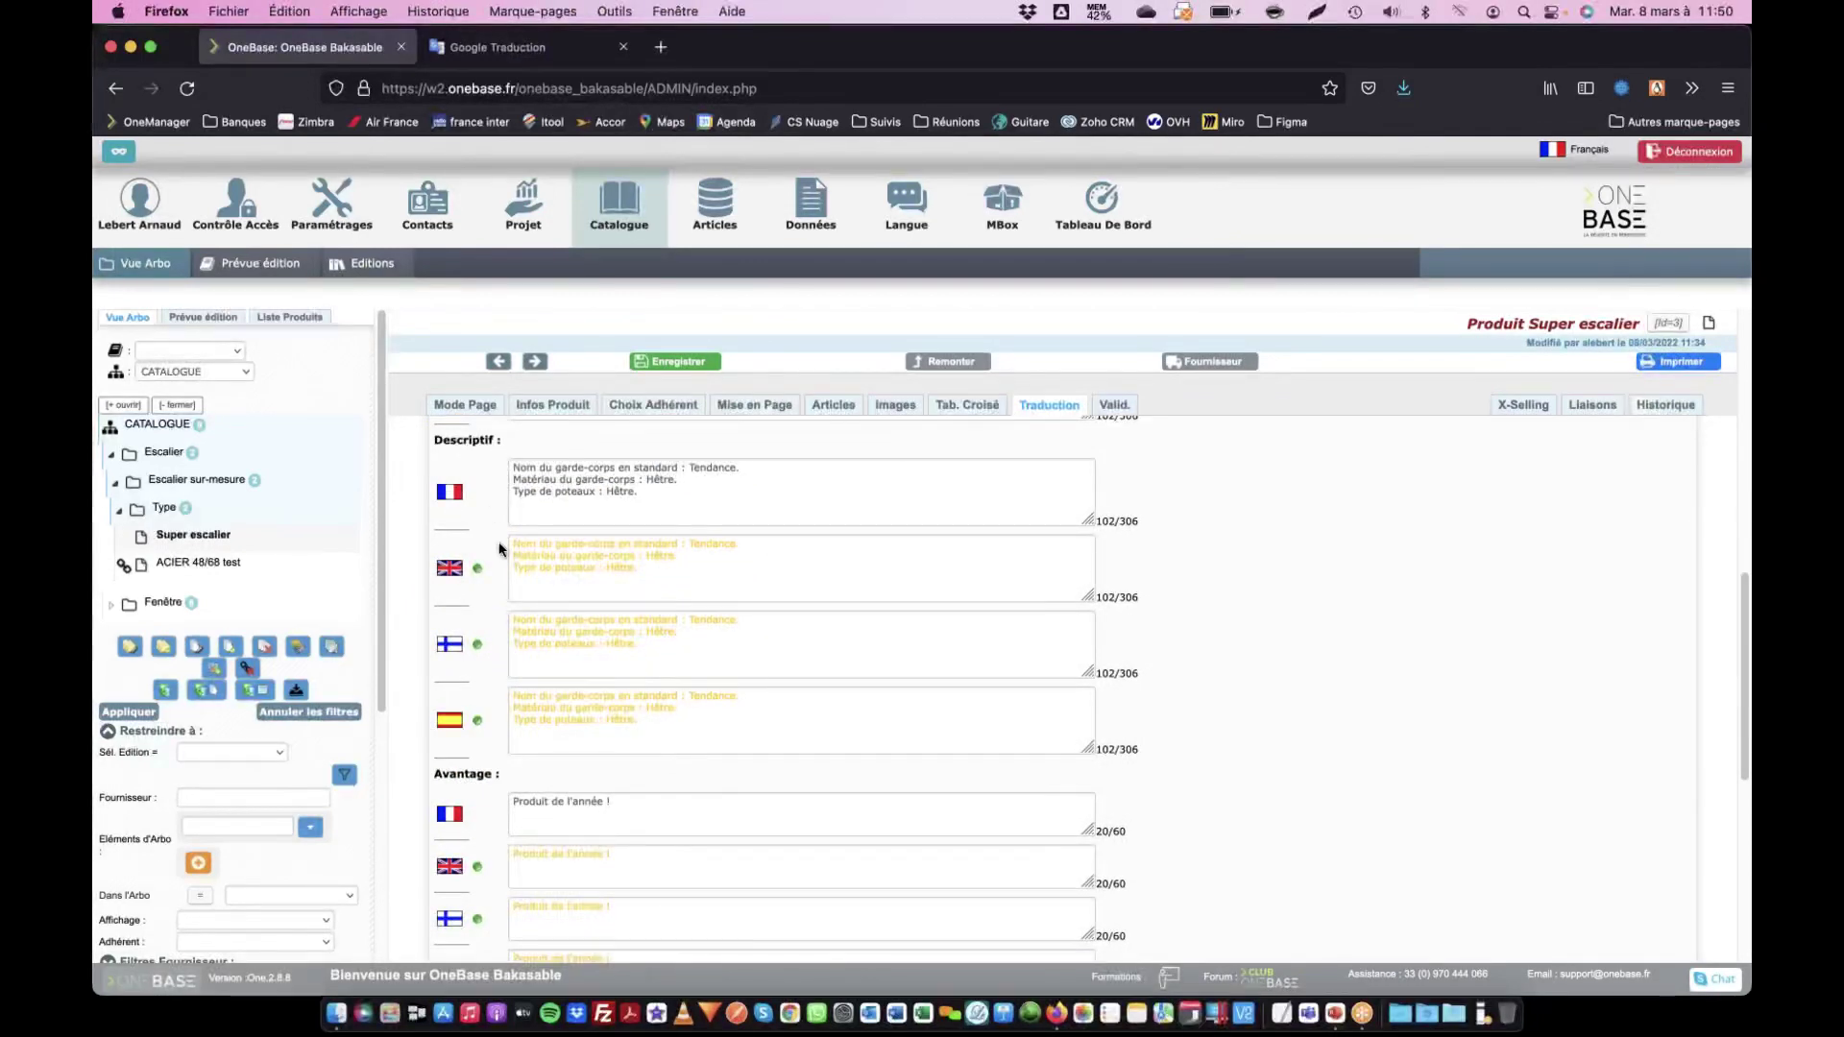
click(554, 407)
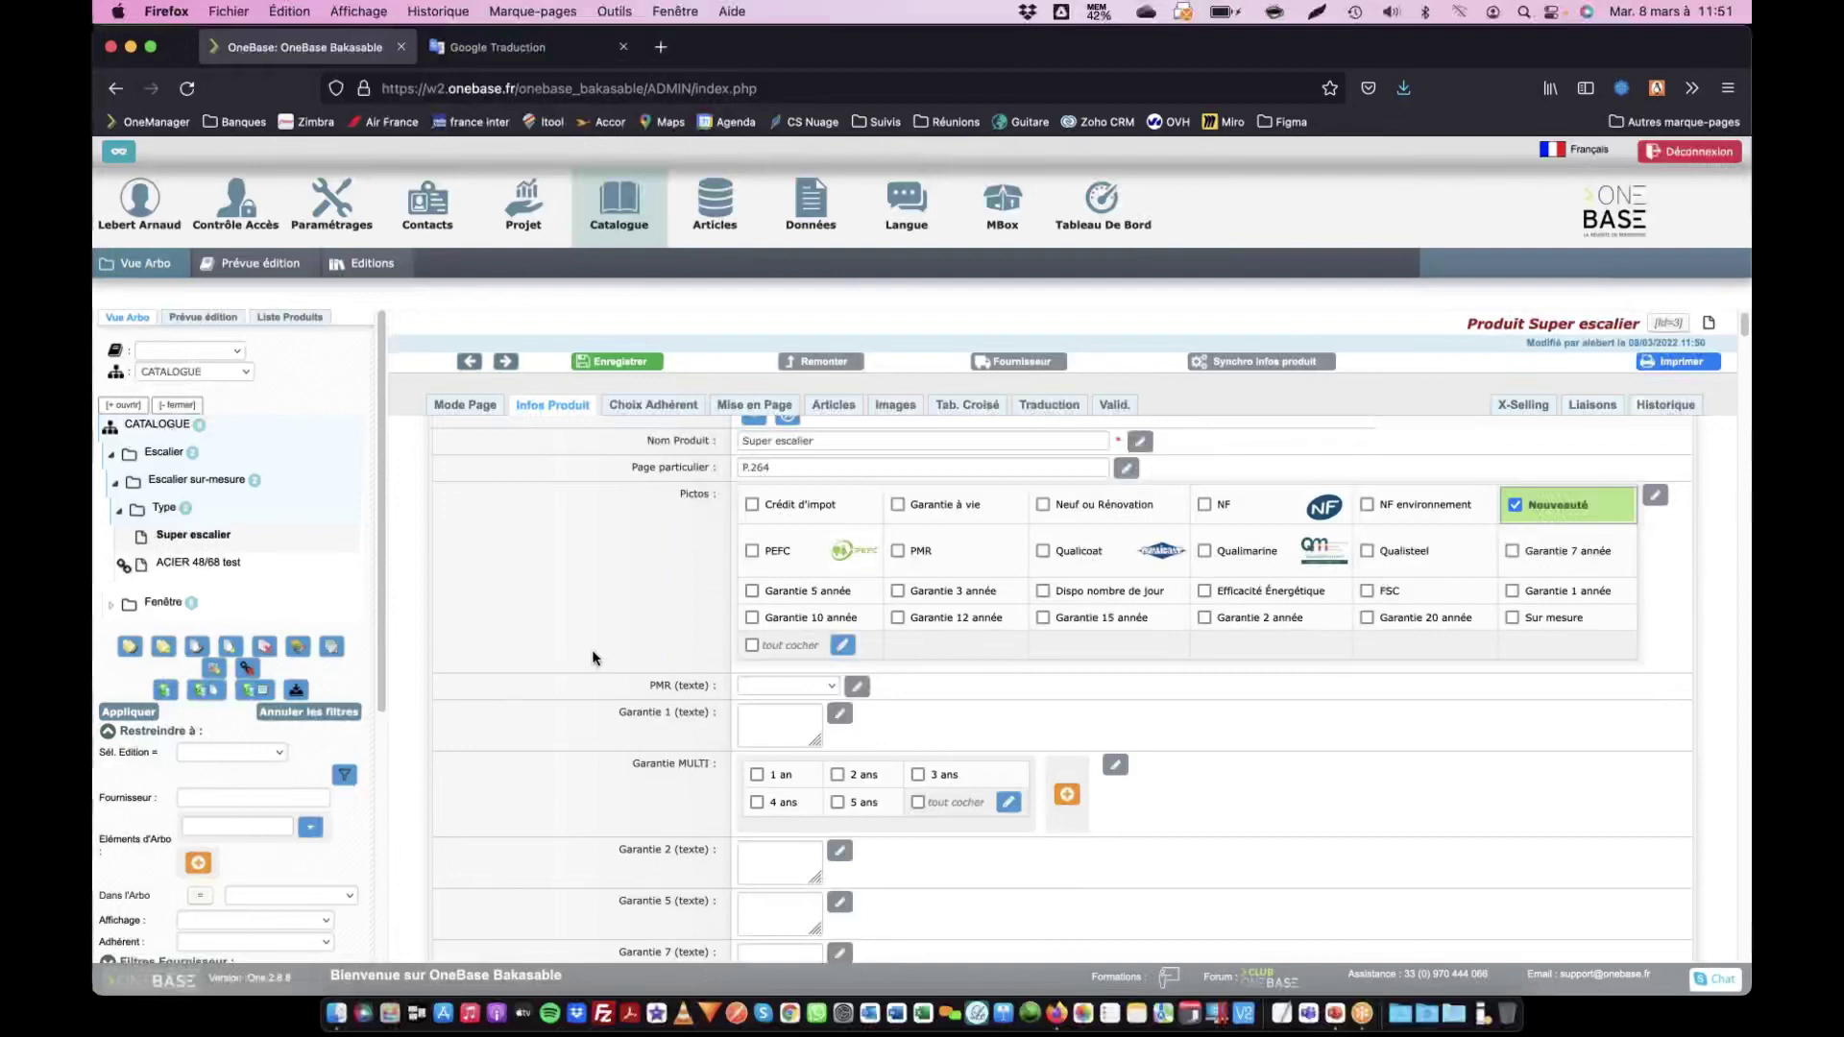
scroll(545, 713, down, 5)
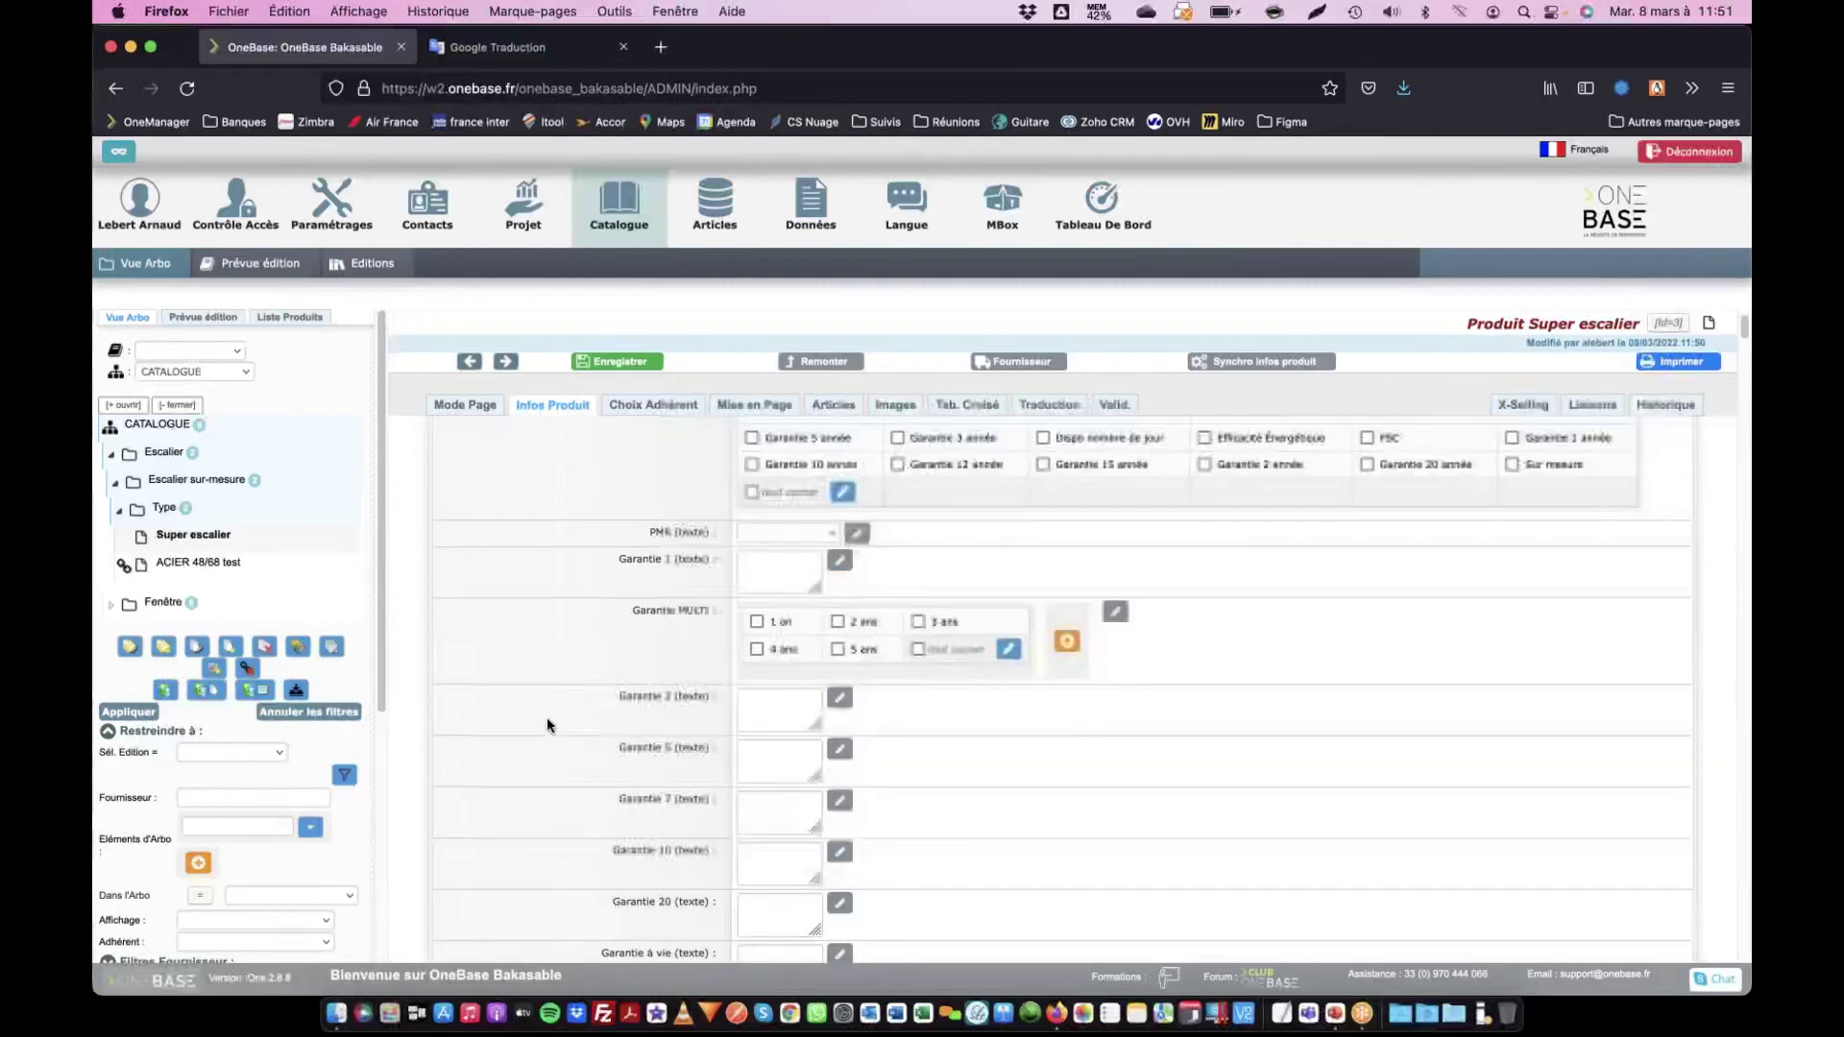
scroll(549, 720, down, 9)
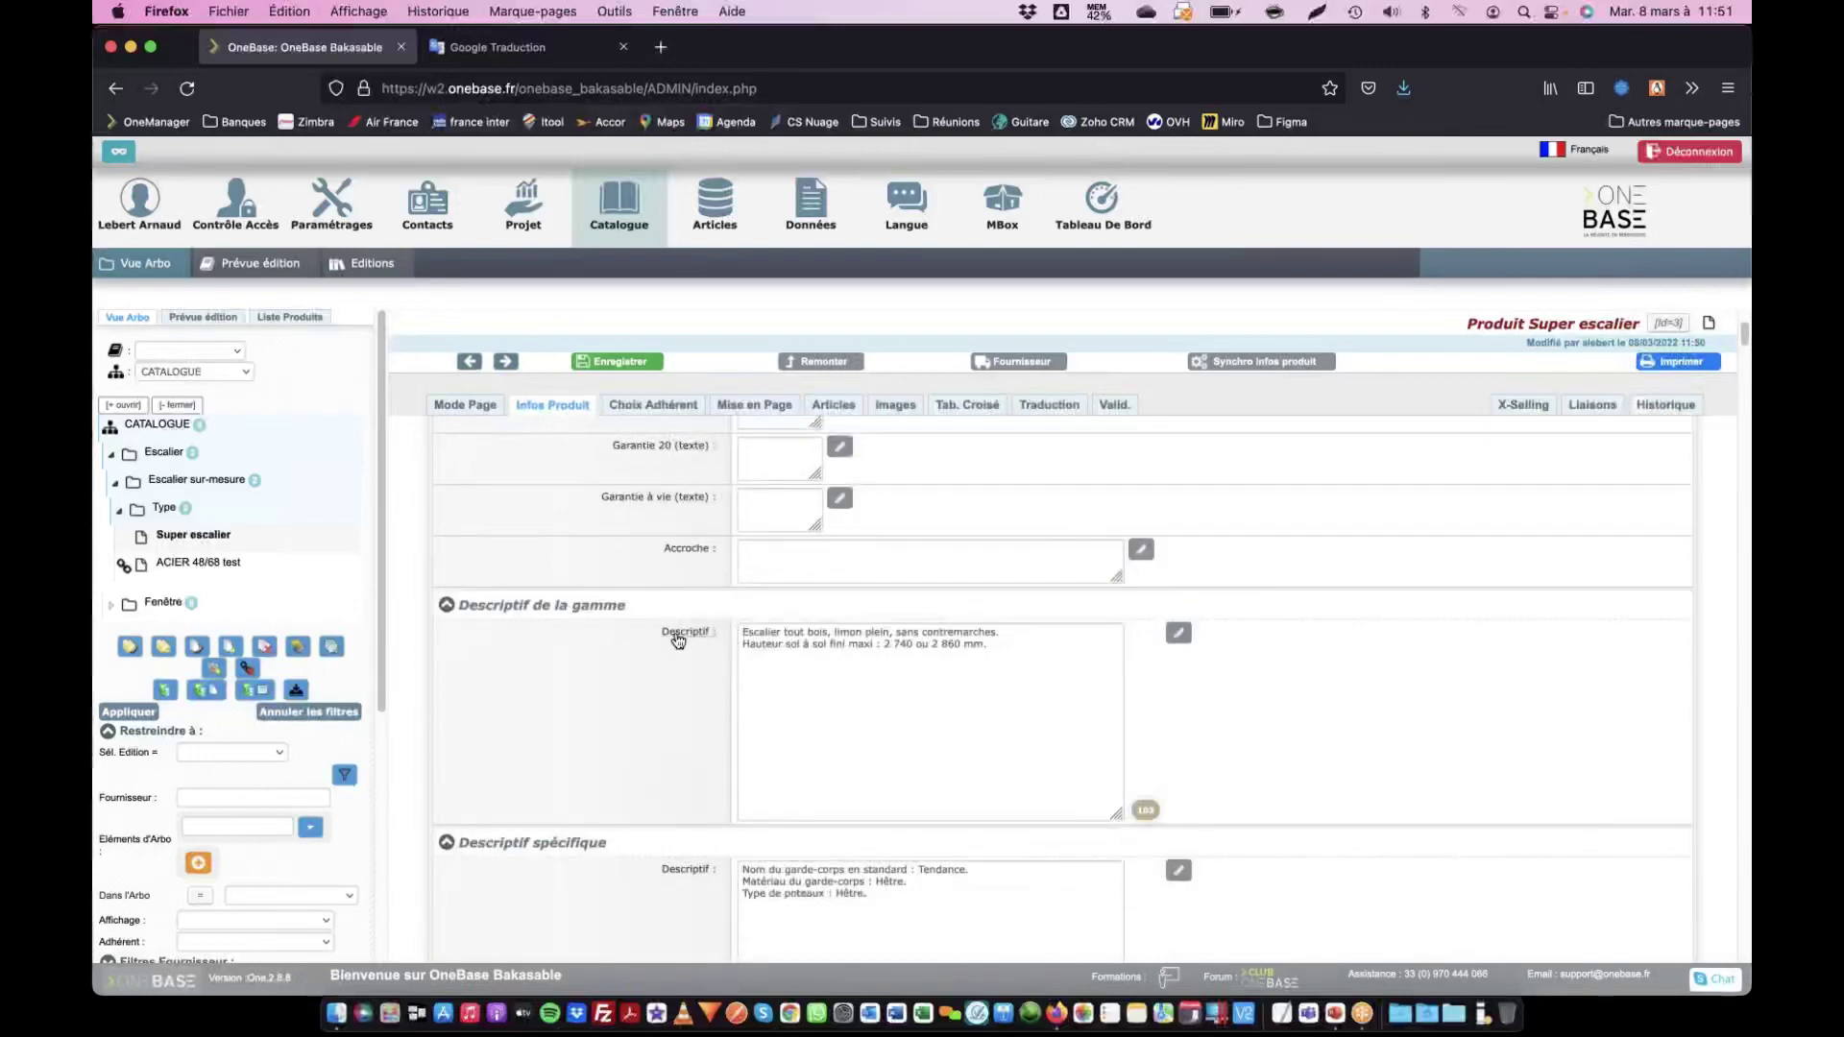
click(677, 634)
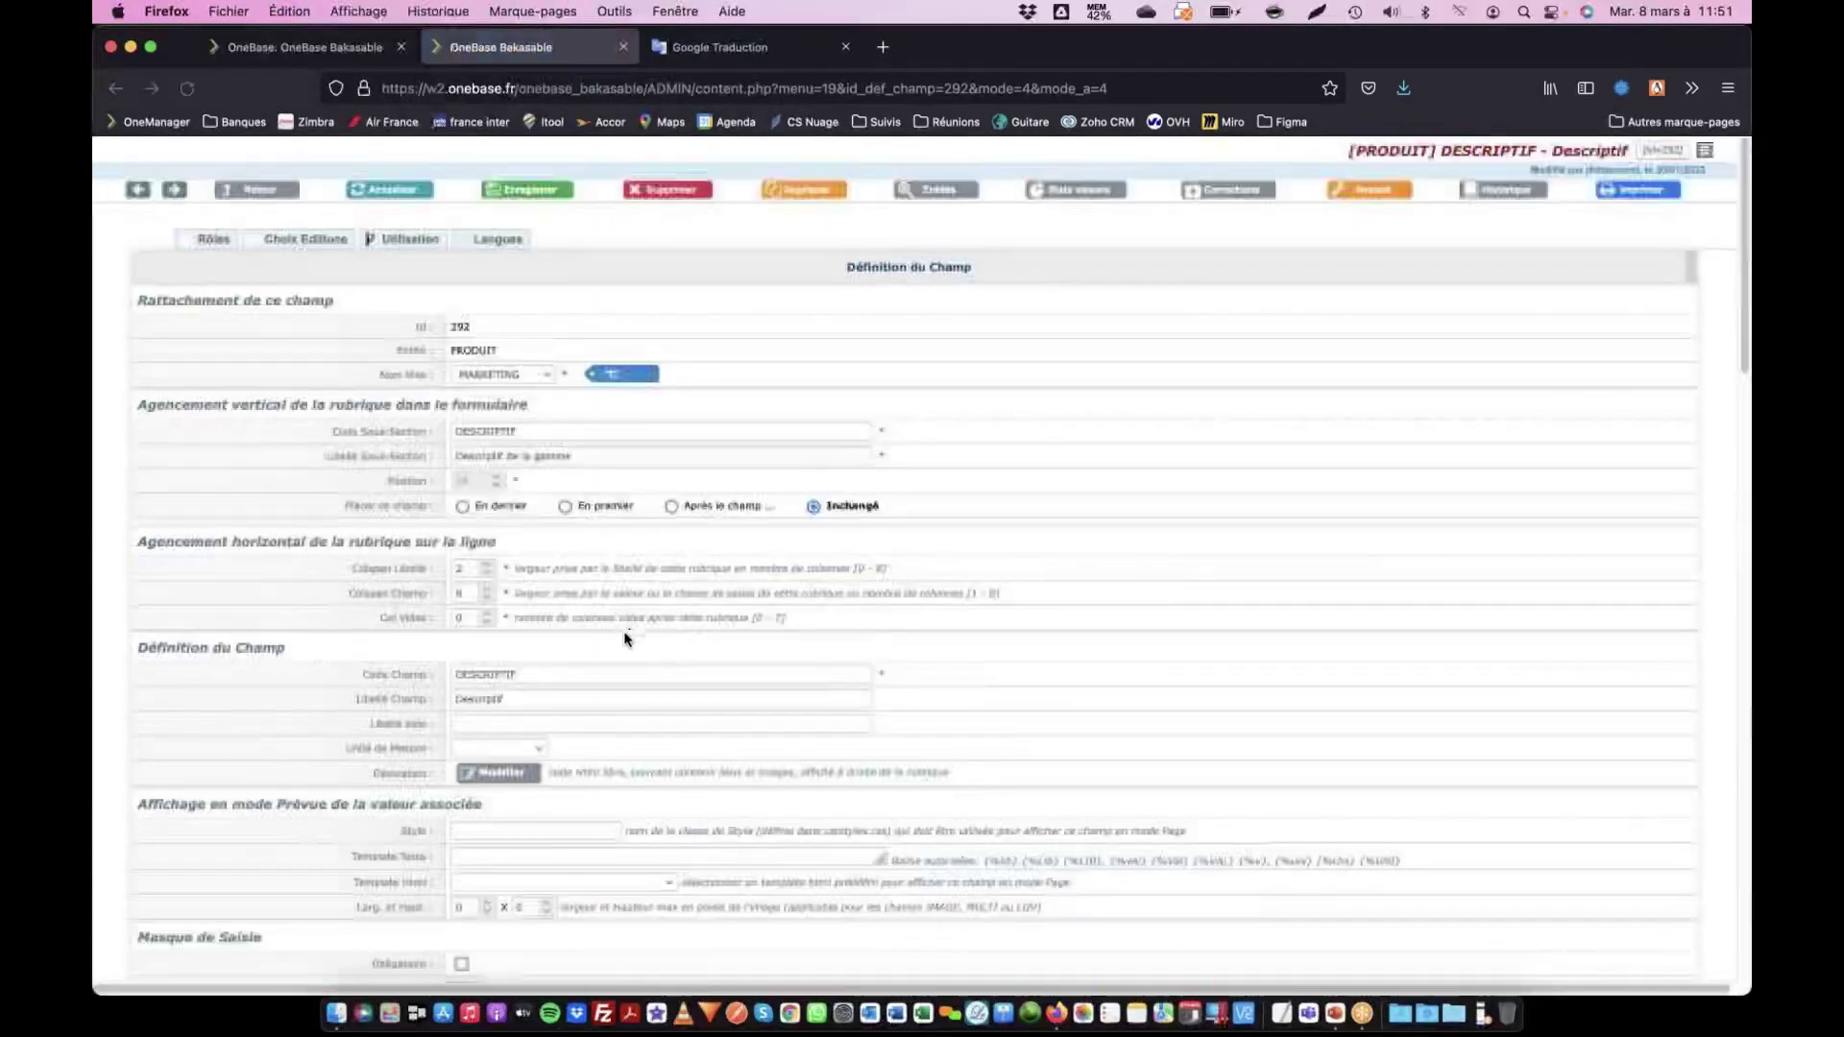
Disable the Traductible option in the DESCRIPTIF field definition and save it
scroll(623, 637, down, 20)
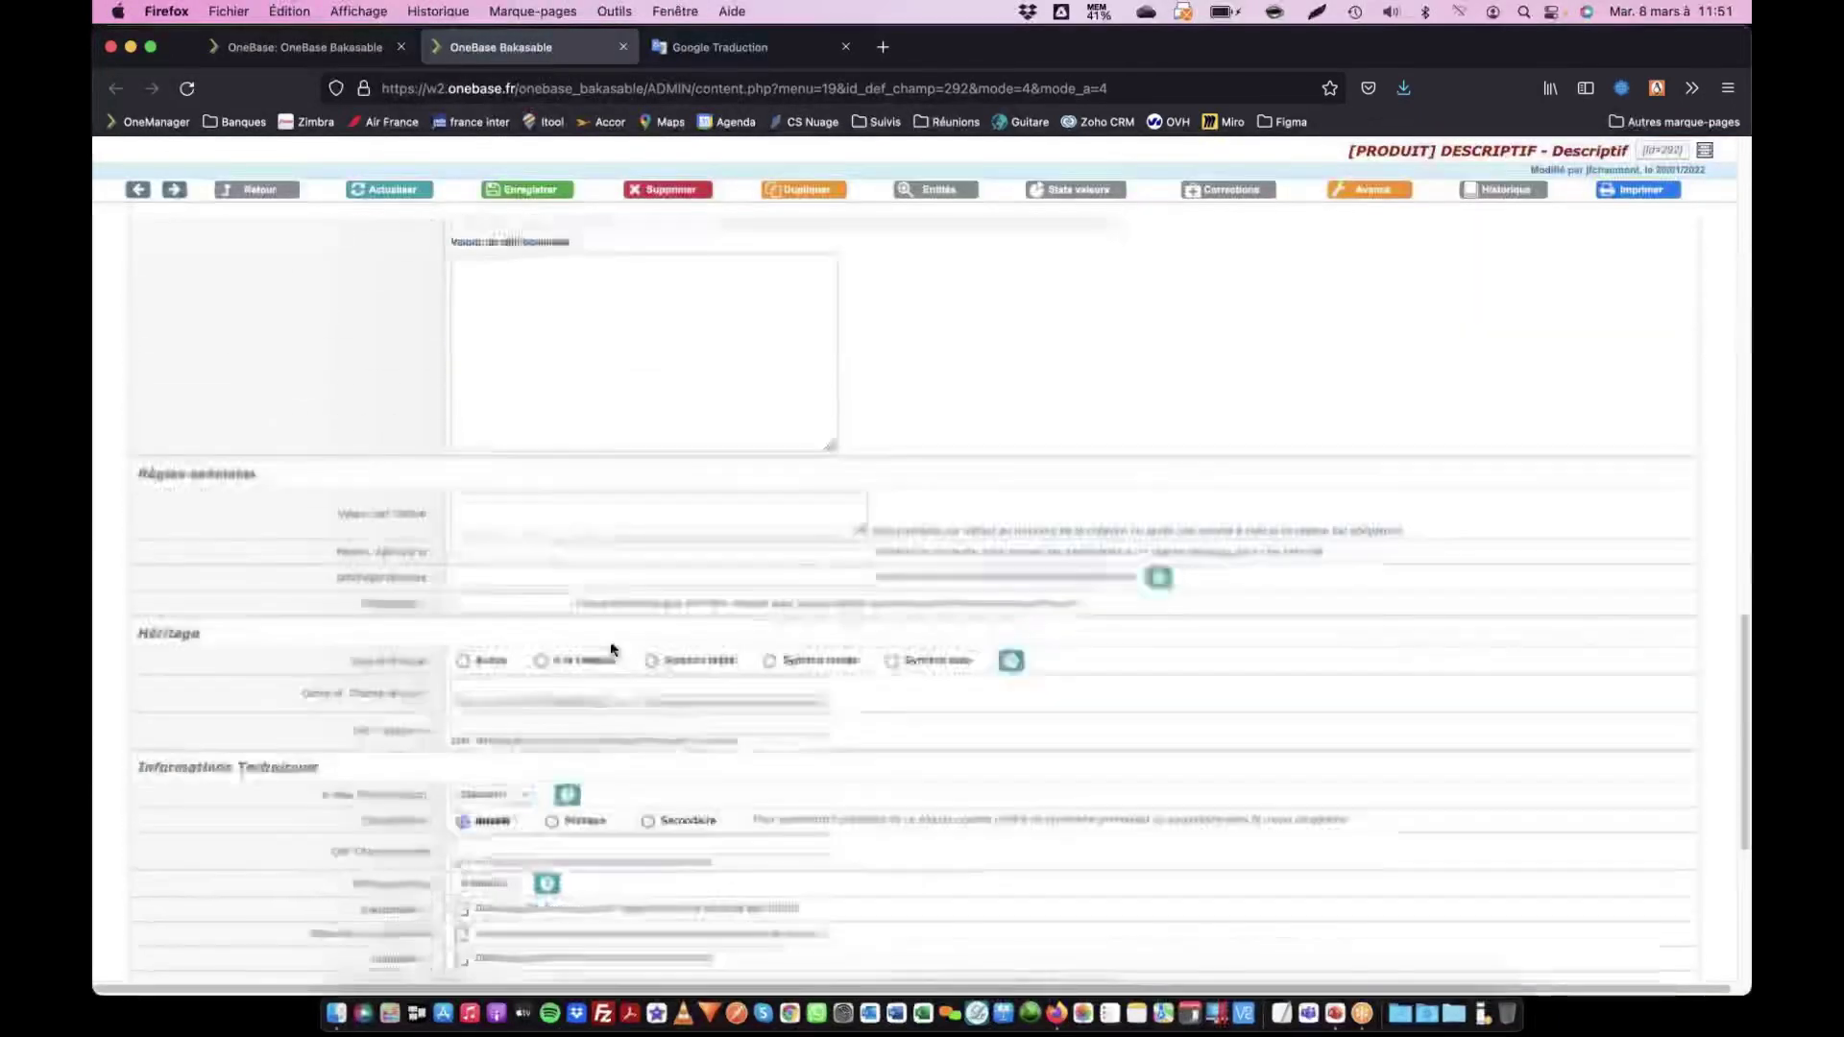
scroll(603, 650, down, 2)
drag(317, 682, 1084, 695)
click(462, 683)
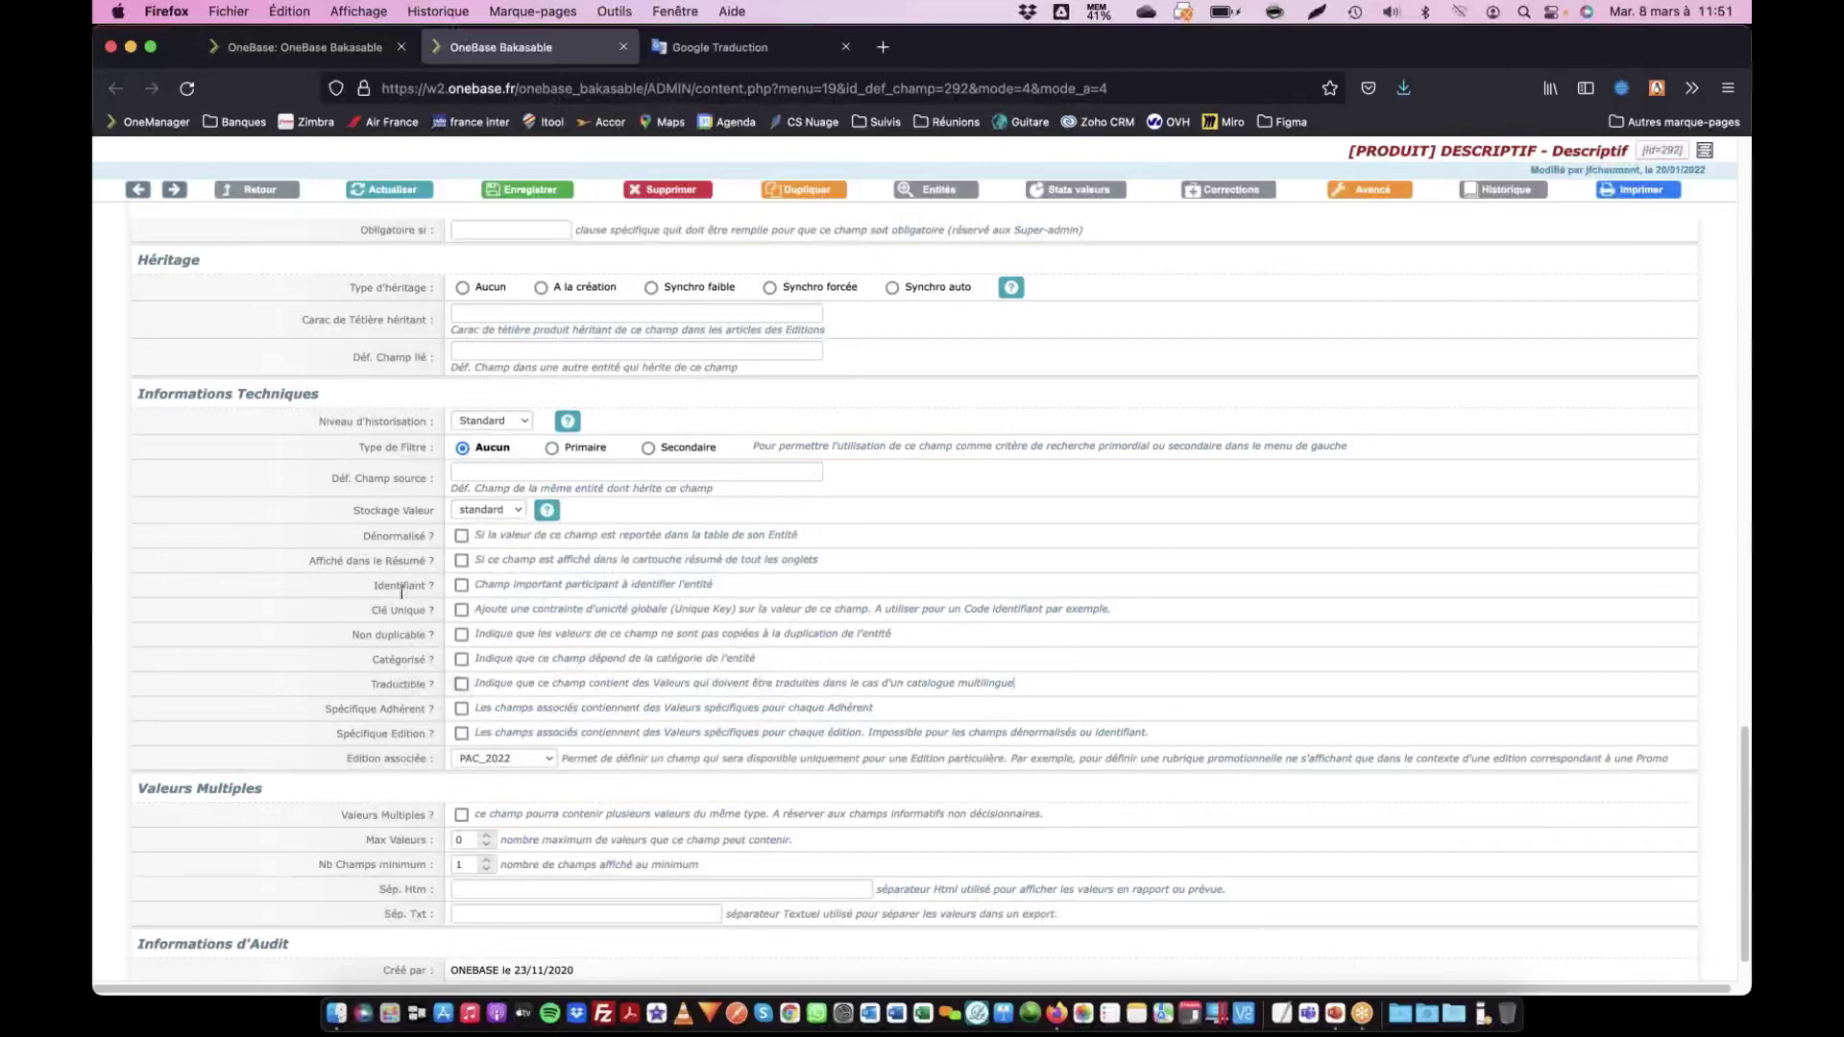
click(538, 197)
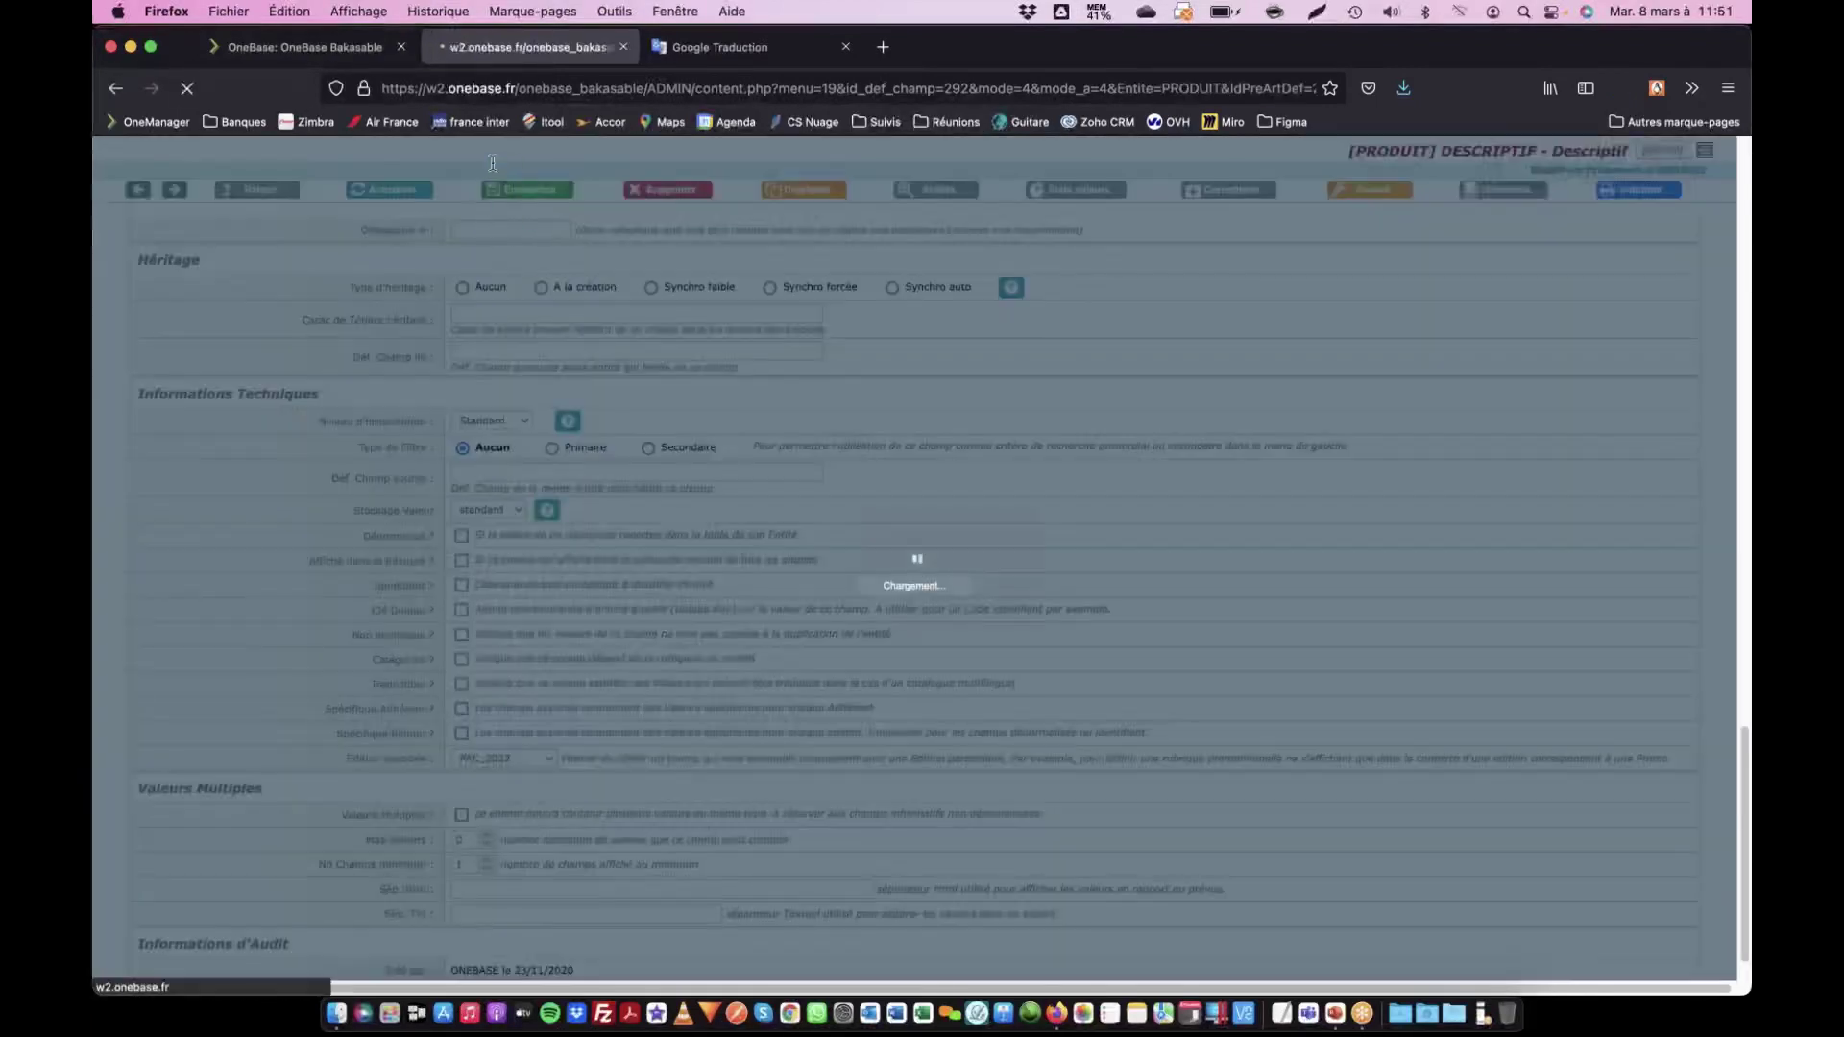
Return to the Super escalier translation form and check which Descriptif fields it still offers
click(345, 53)
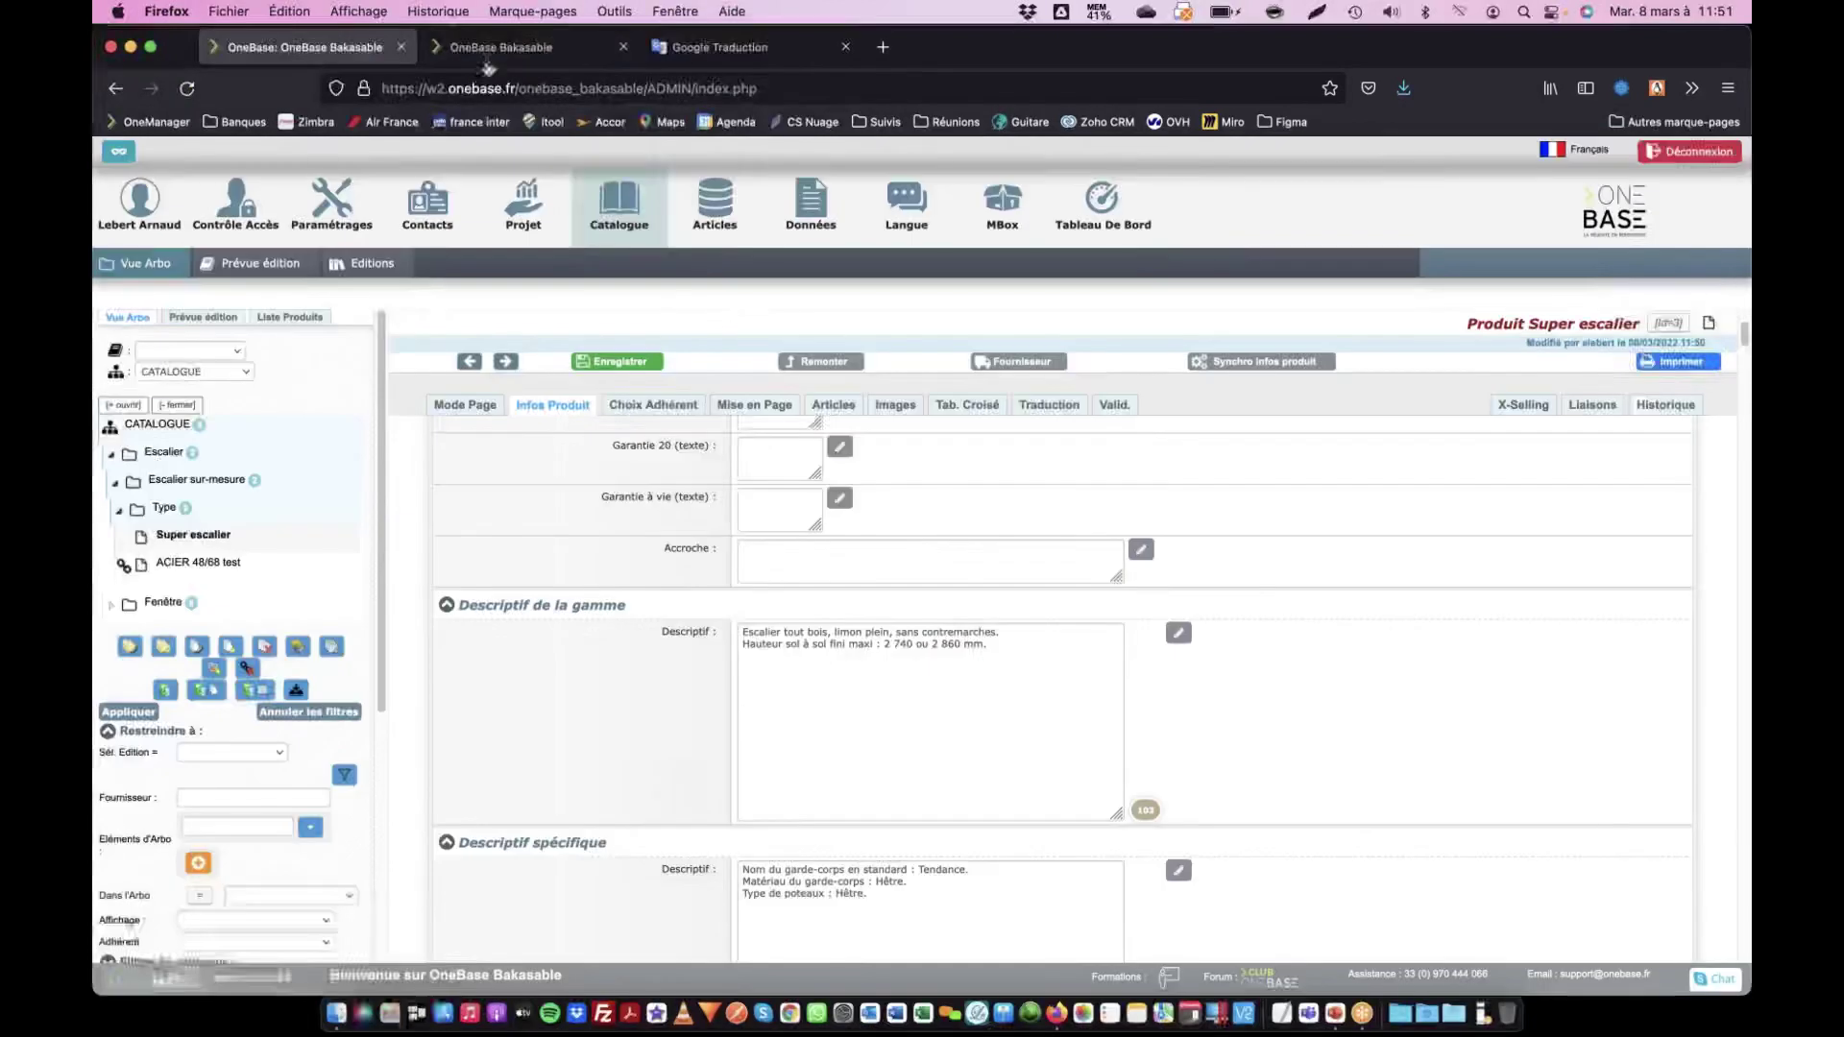
click(1055, 413)
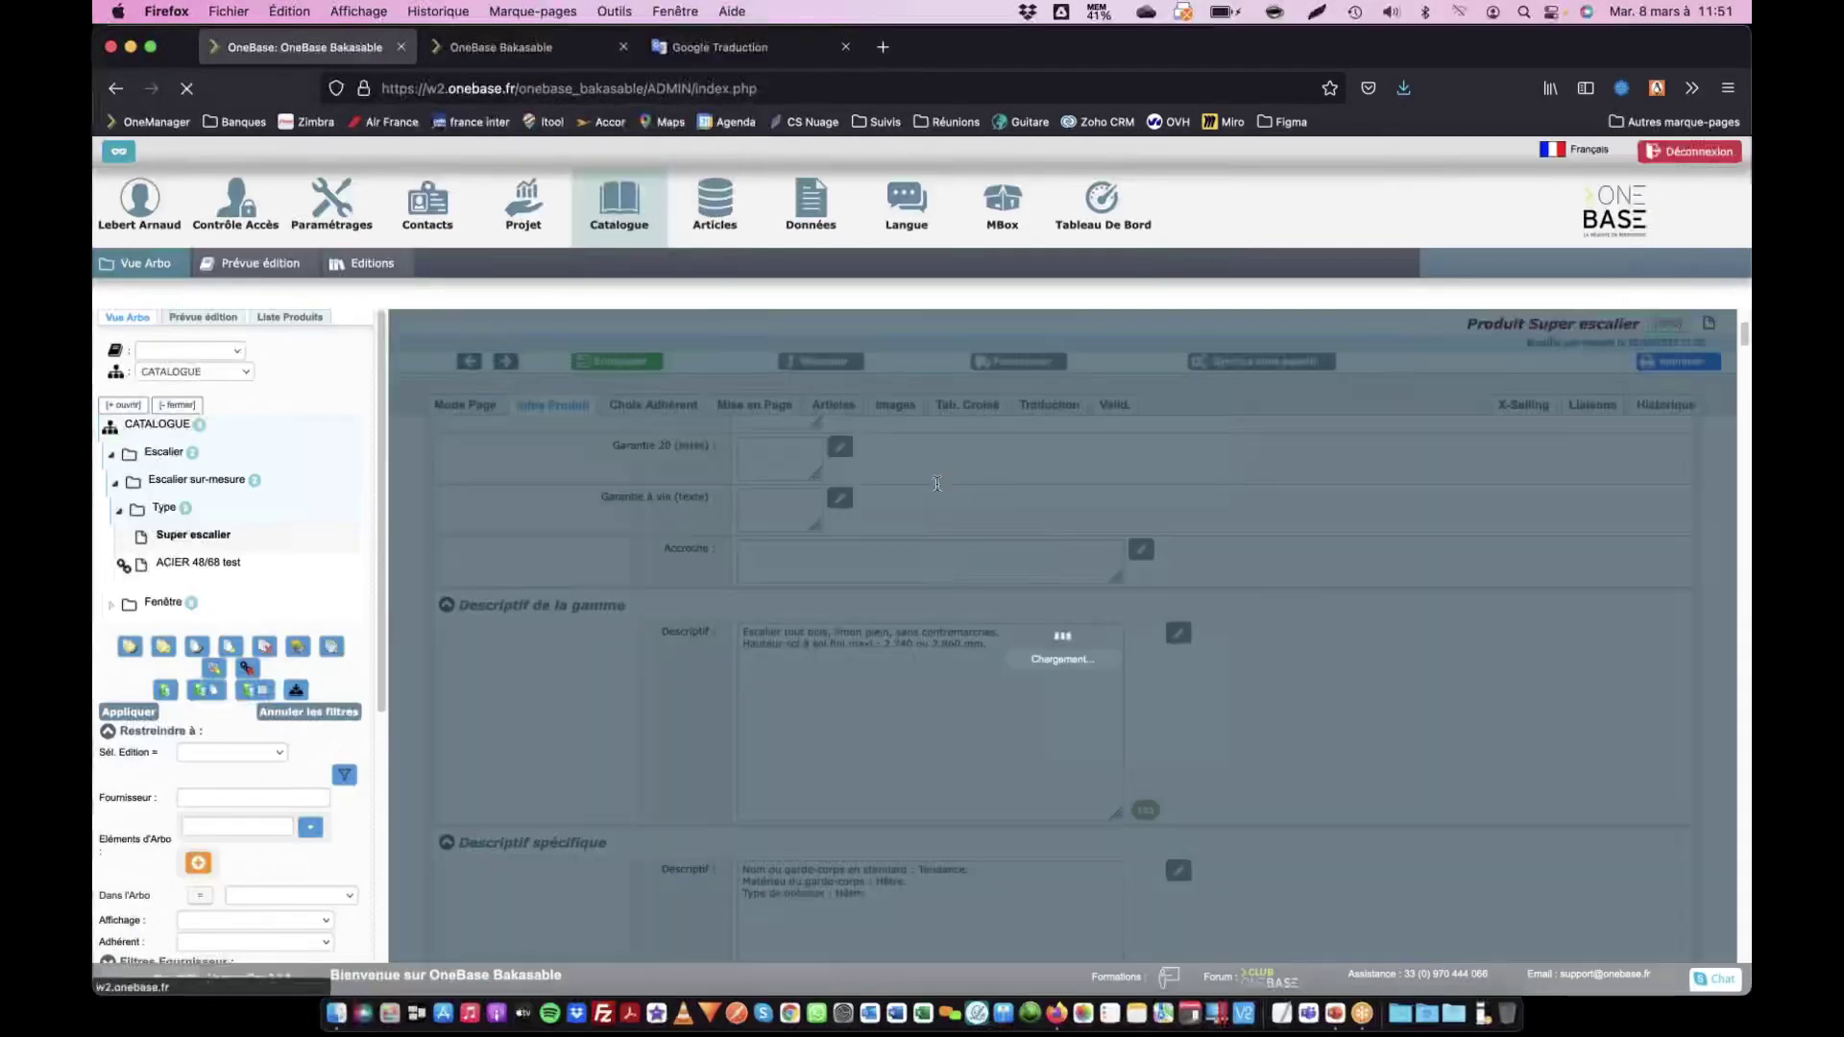
scroll(692, 591, down, 5)
scroll(685, 600, up, 3)
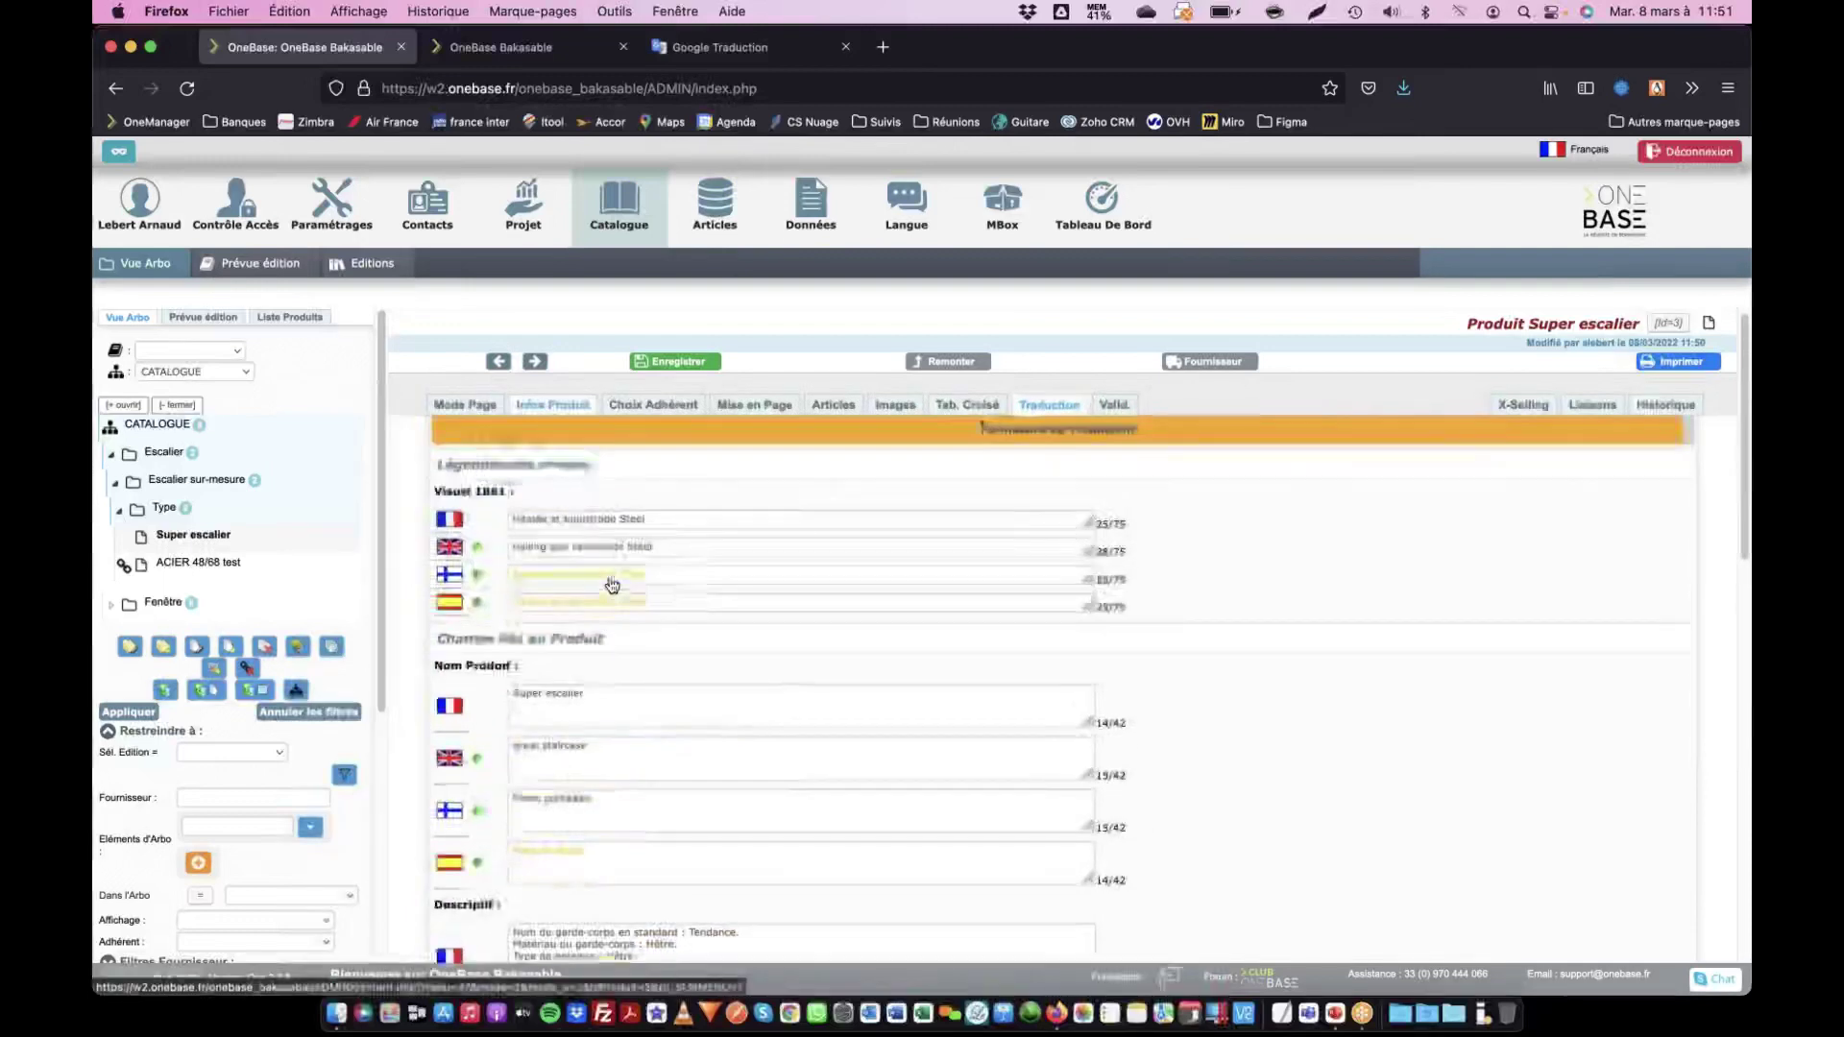
Reopen the Descriptif de la gamme field definition from the product's information form
click(567, 406)
scroll(644, 549, down, 15)
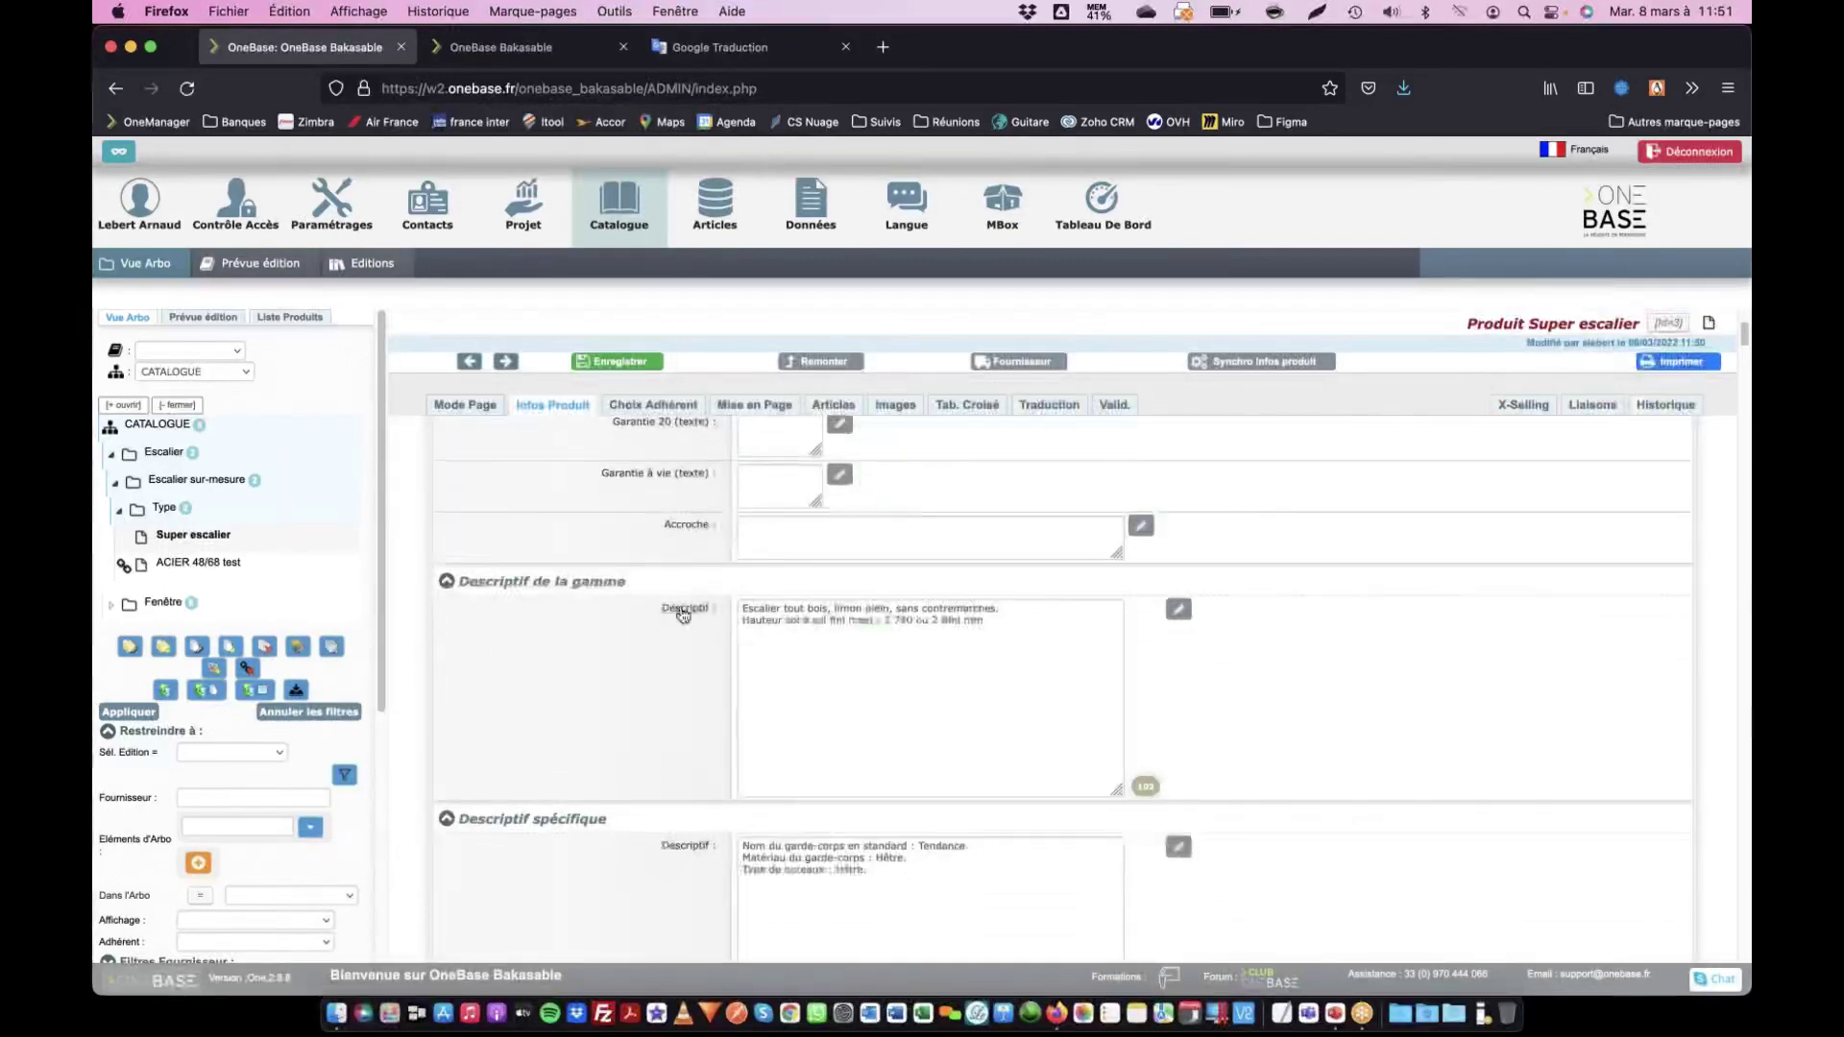
scroll(657, 636, down, 2)
scroll(682, 607, up, 2)
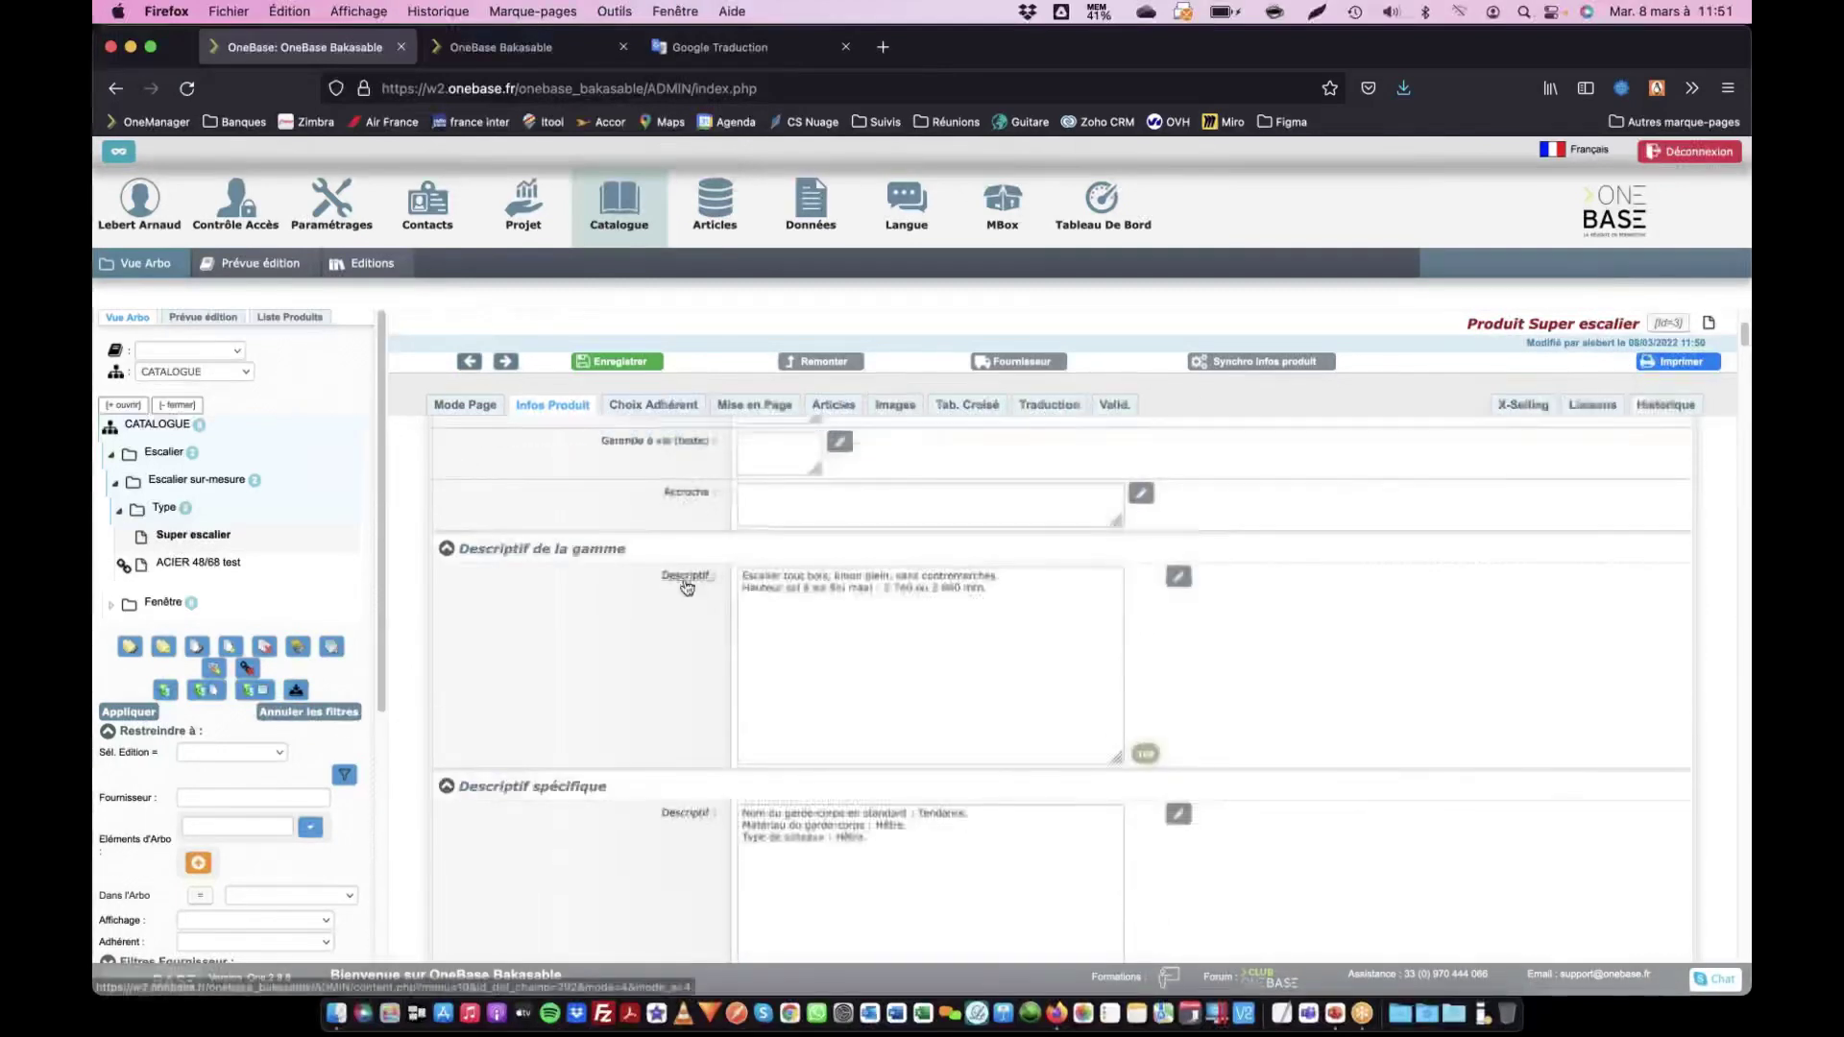
click(686, 577)
Go to the following field definition, DESCRIPTIF_SPE, disable its Traductible option and save
scroll(655, 653, down, 20)
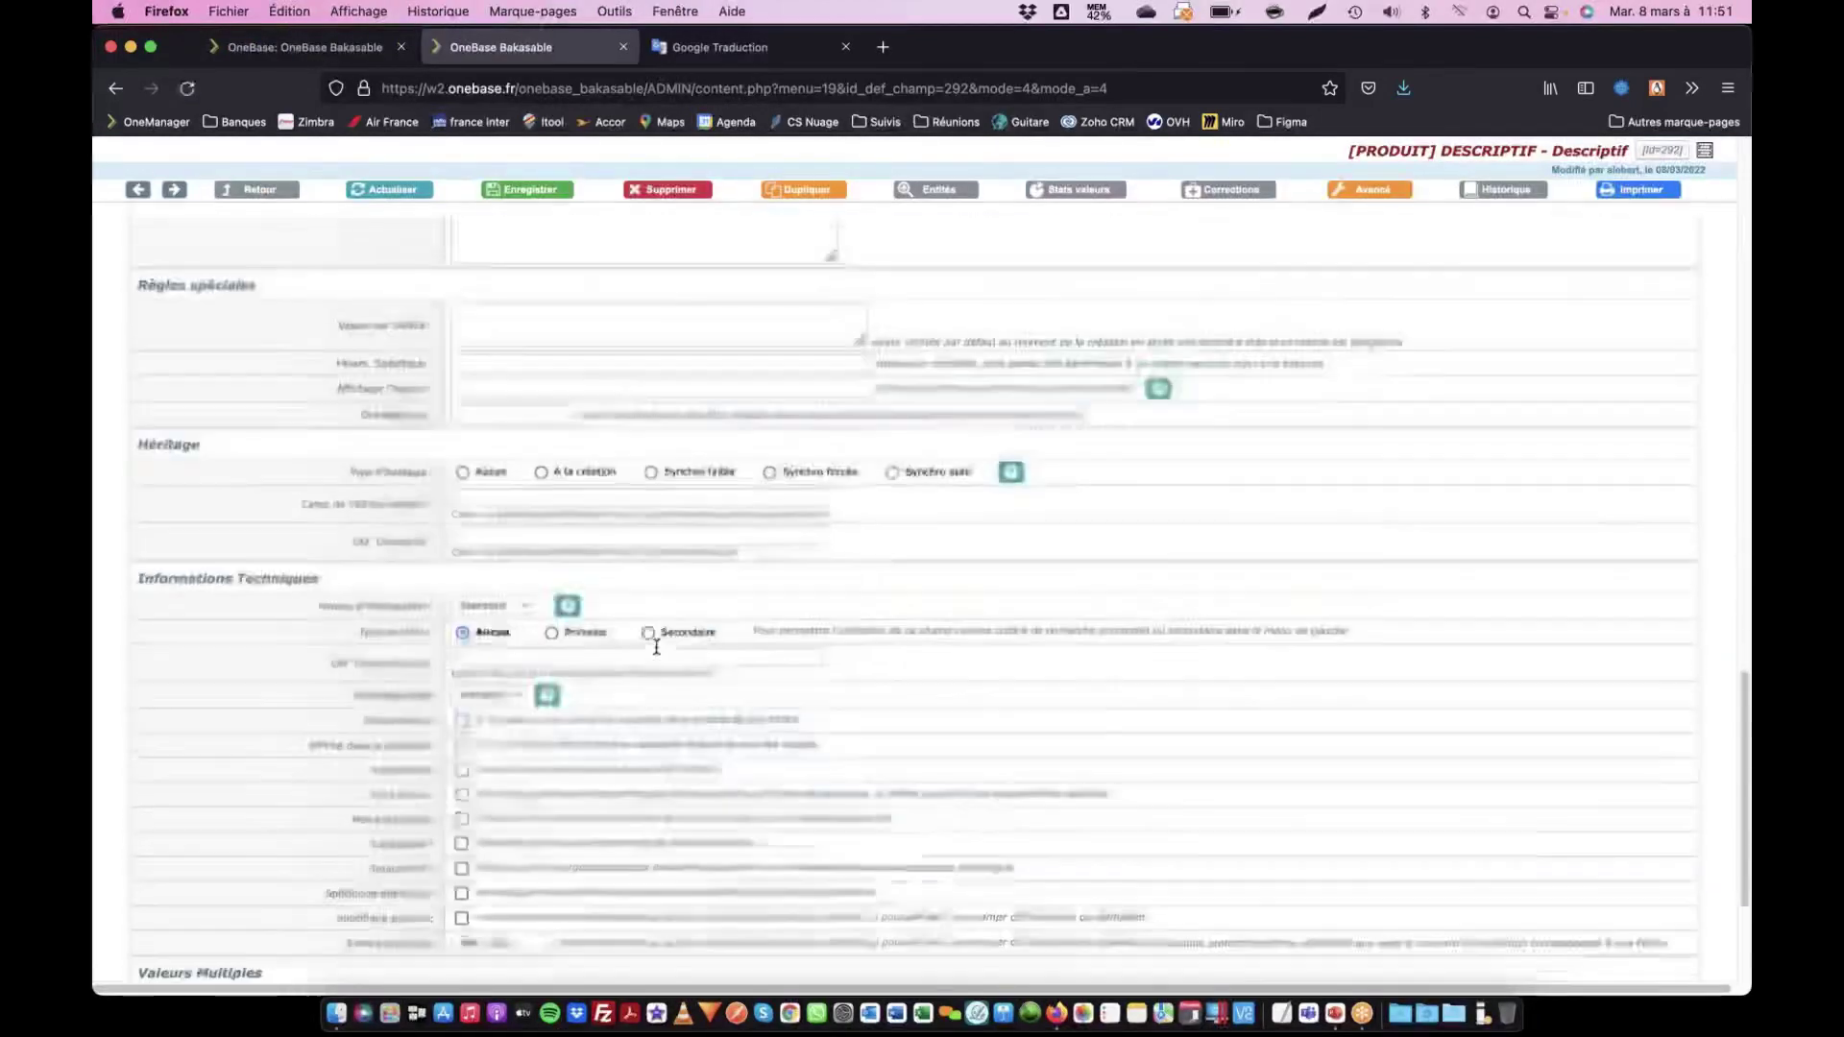
scroll(655, 653, up, 10)
click(172, 193)
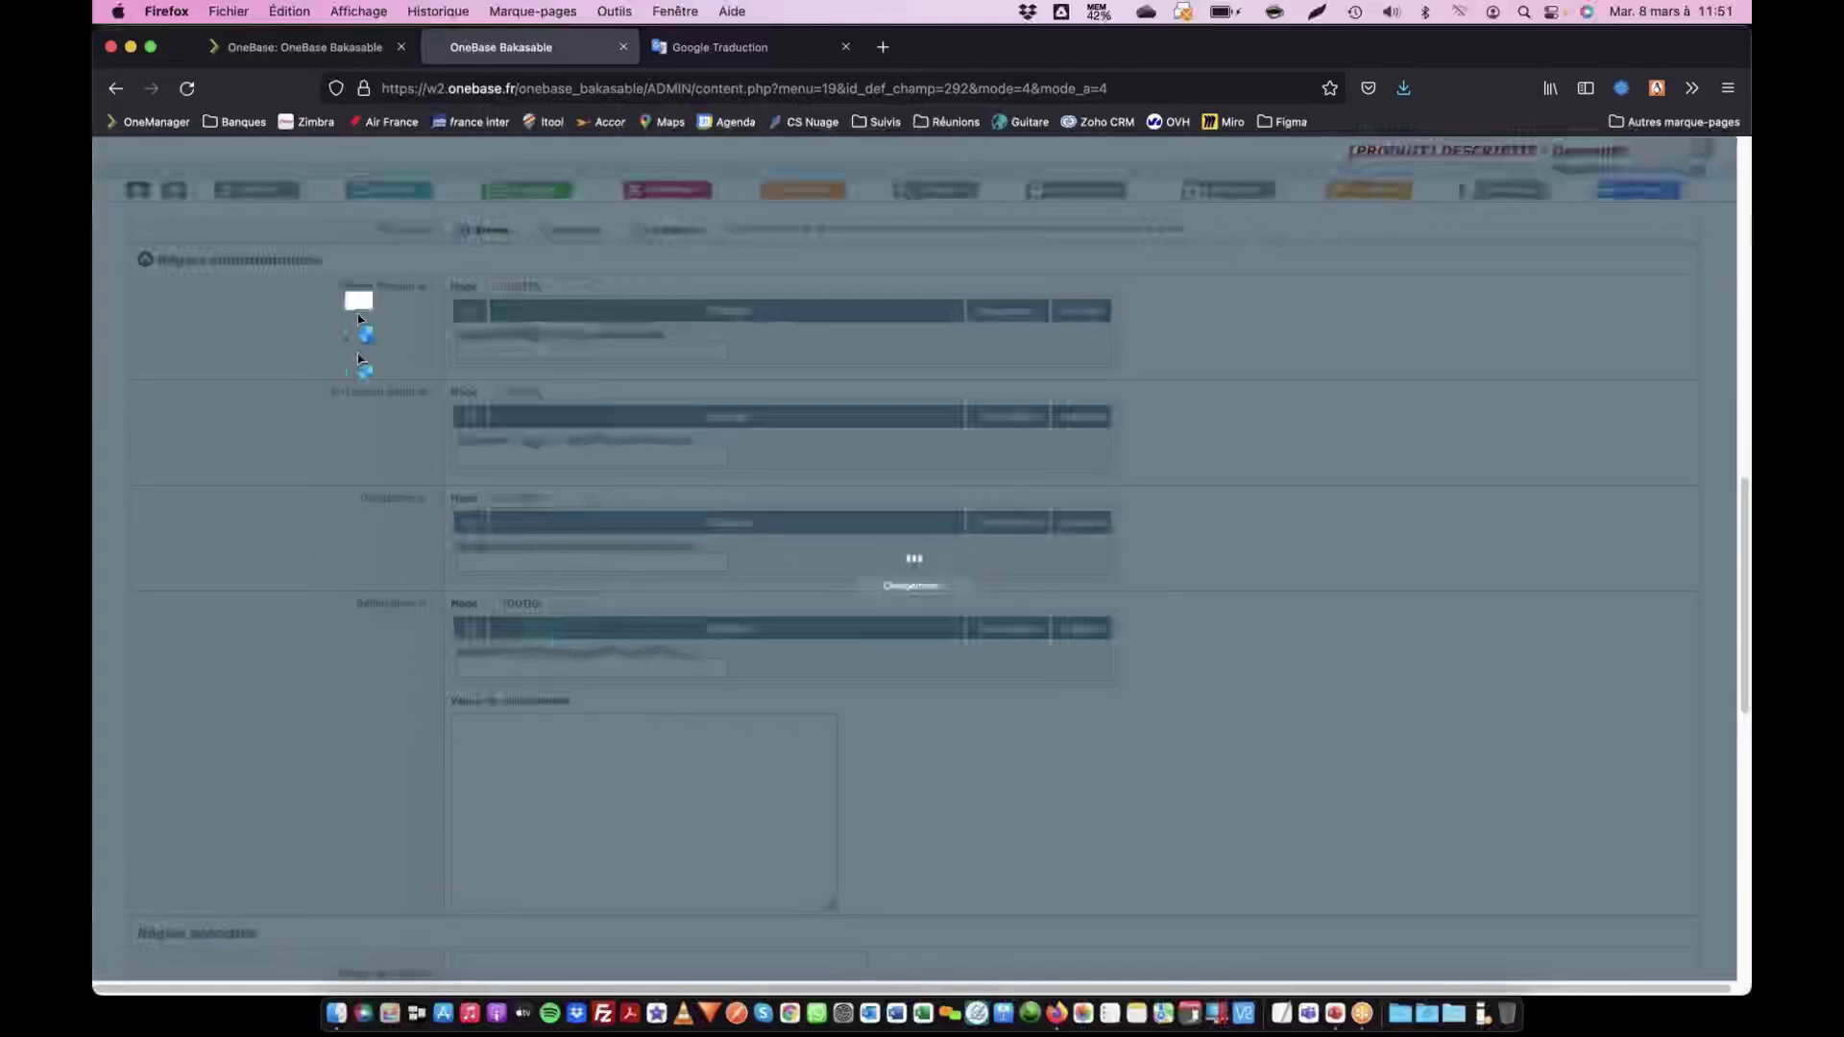
scroll(412, 582, down, 10)
scroll(413, 590, down, 10)
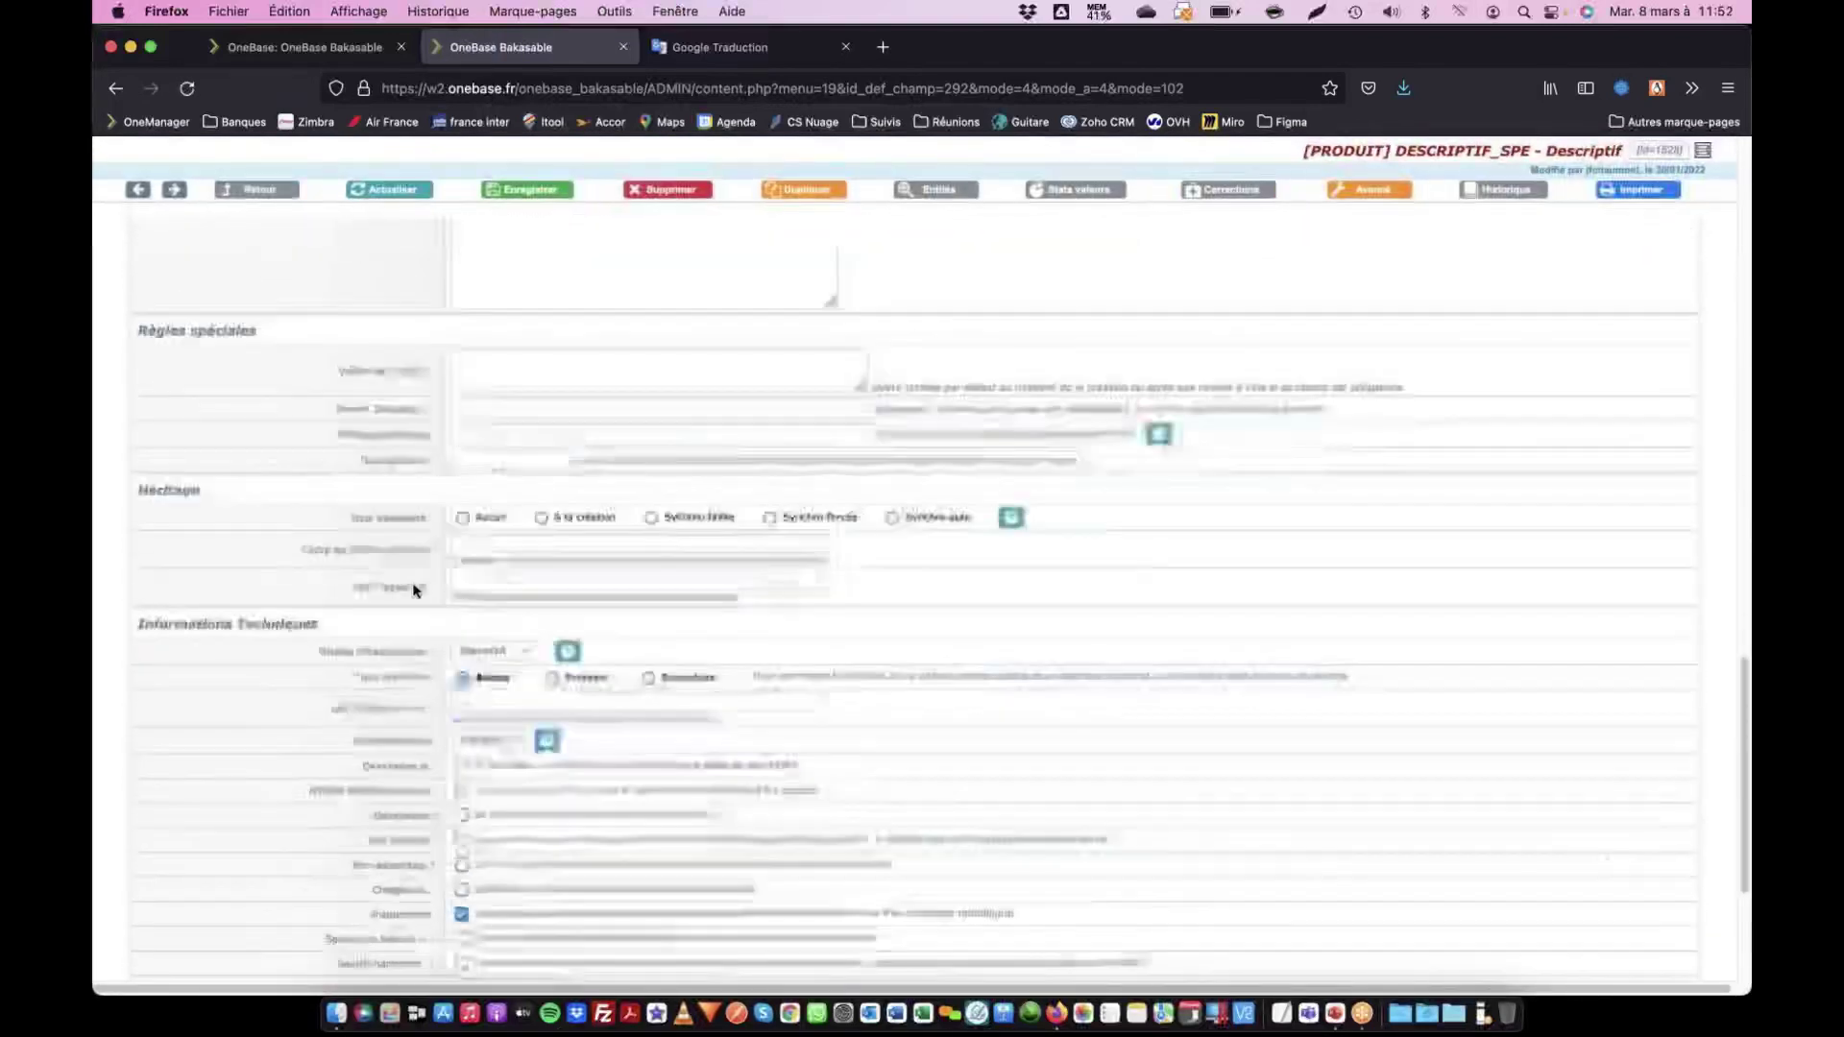
click(528, 190)
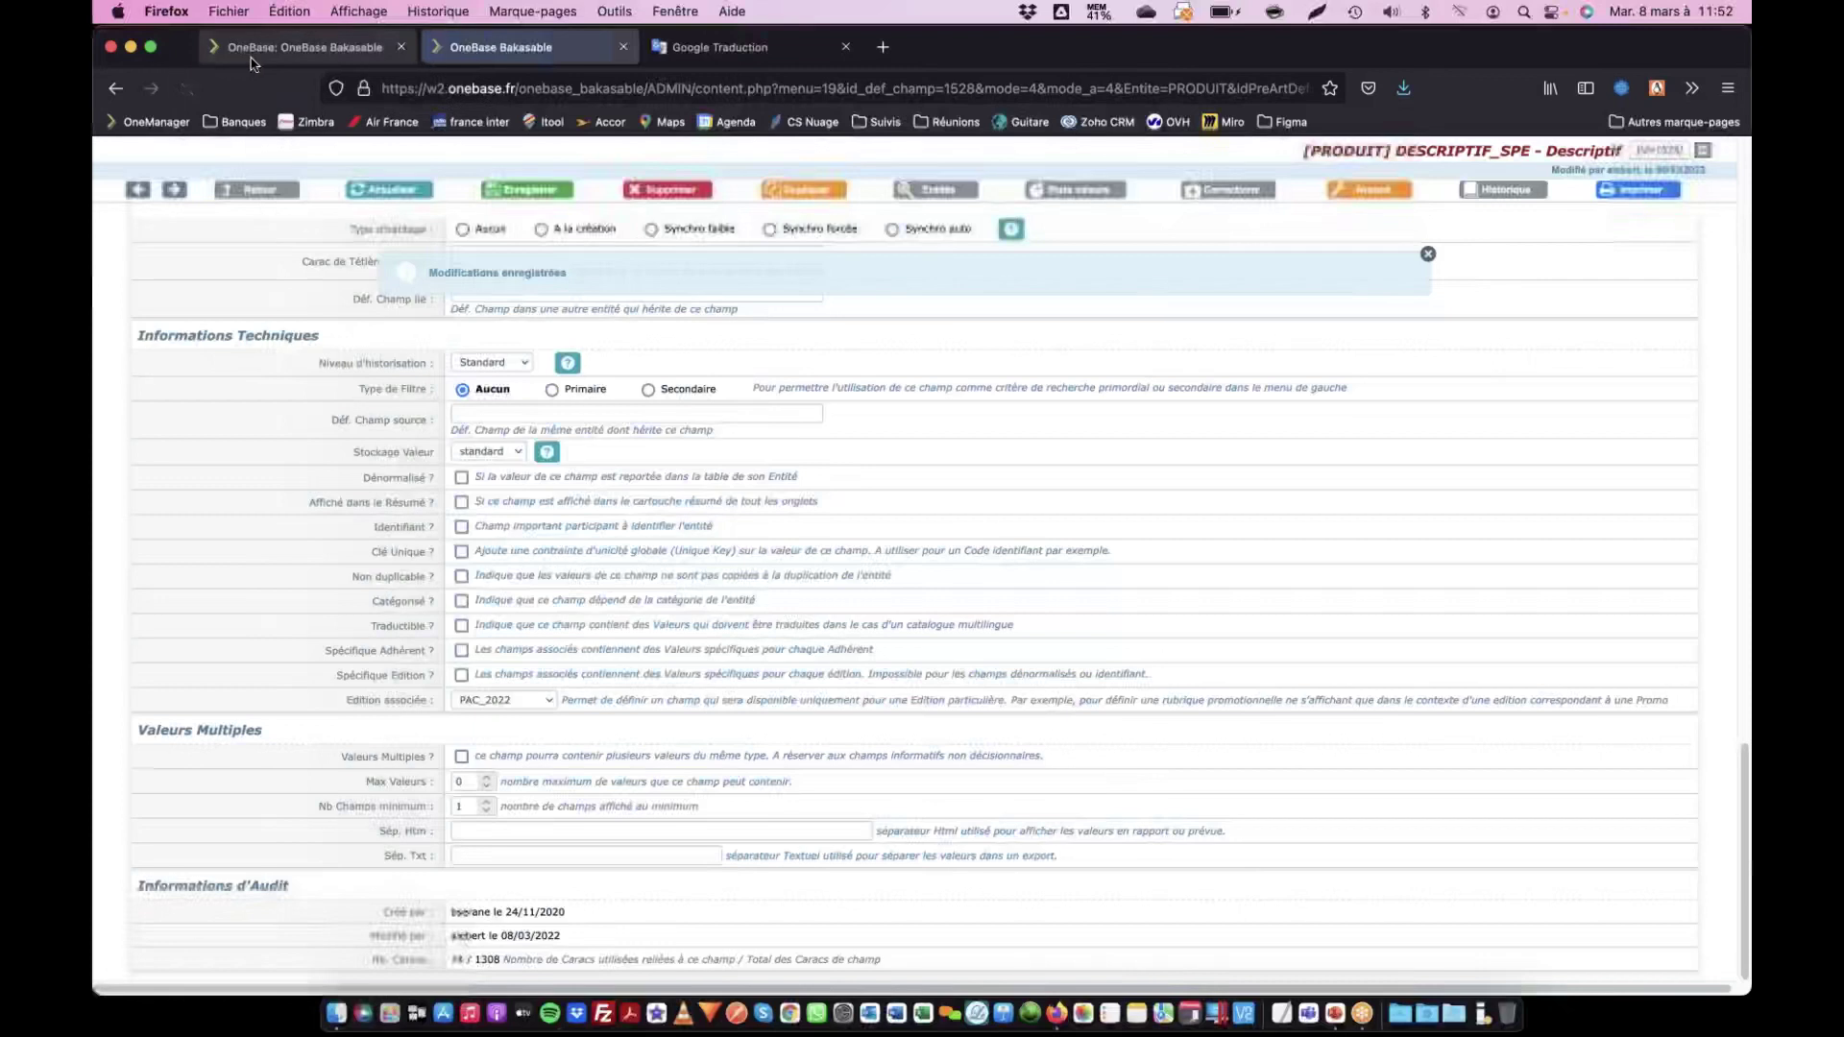
Reload the Super escalier translation form and review the product fields offered for translation
click(250, 56)
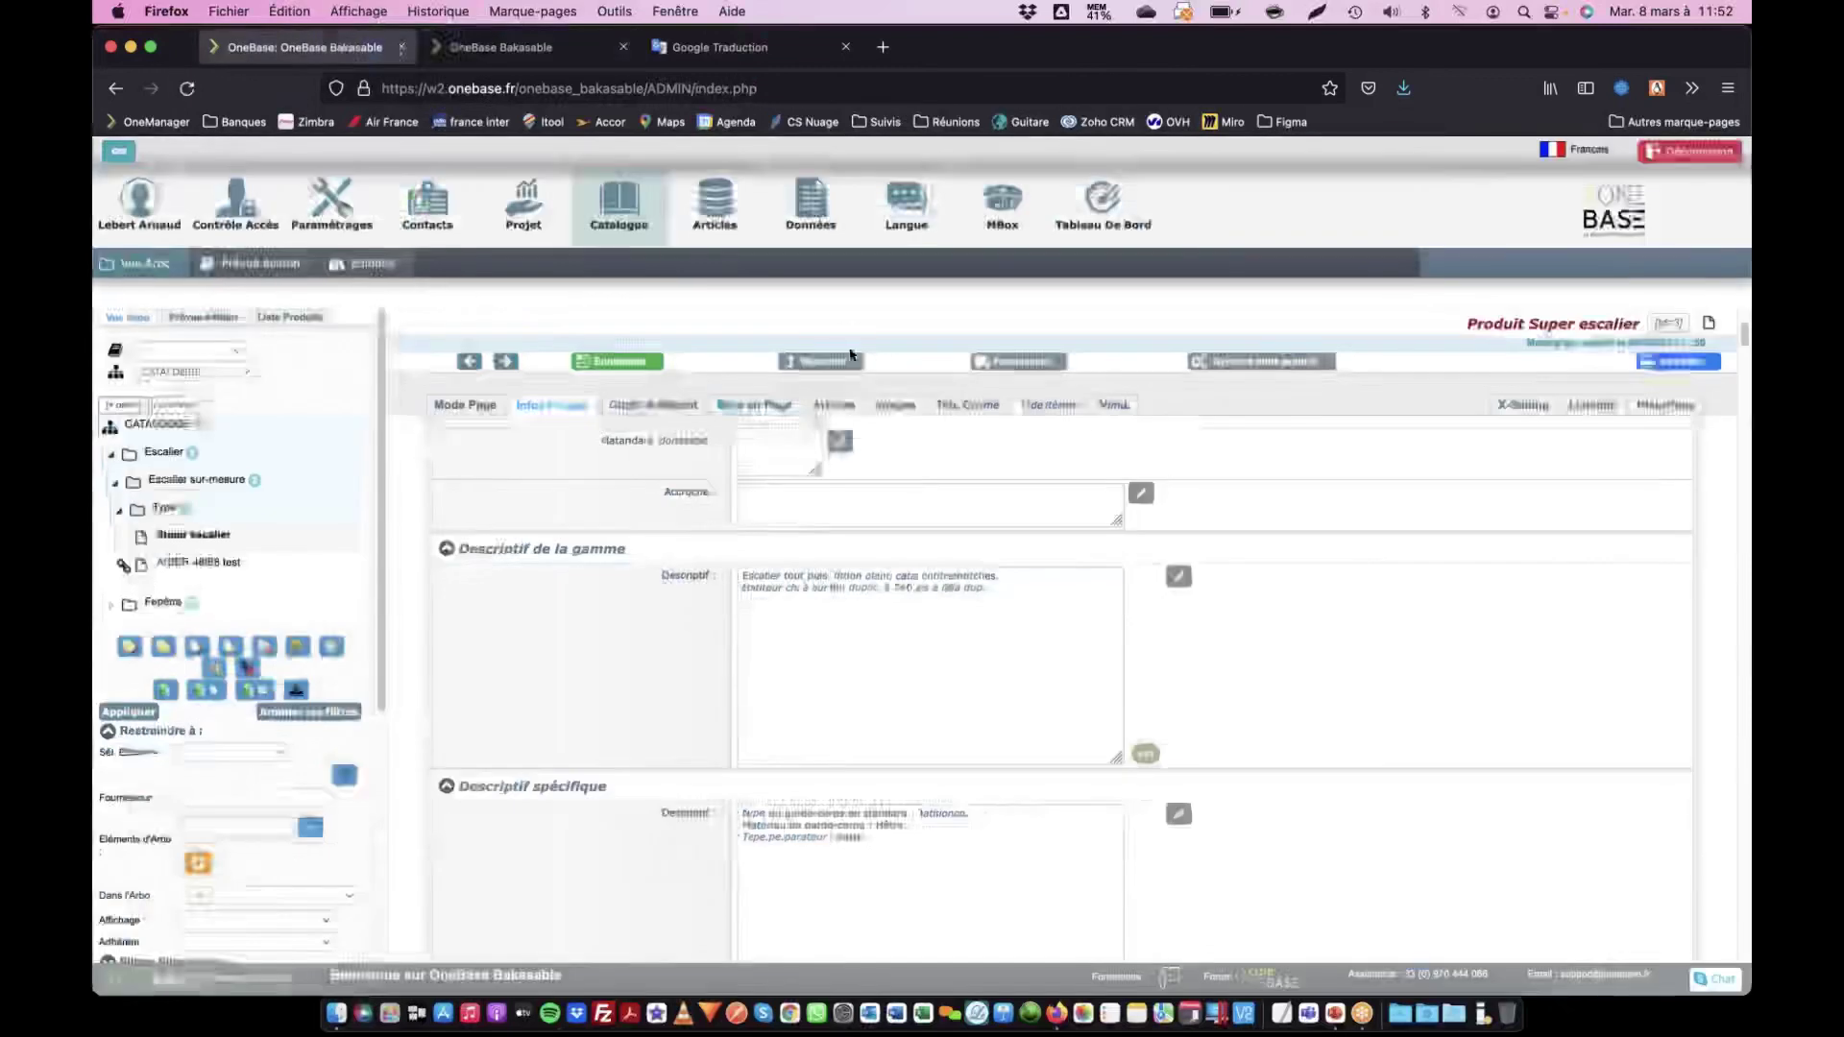
click(1047, 404)
scroll(864, 531, down, 5)
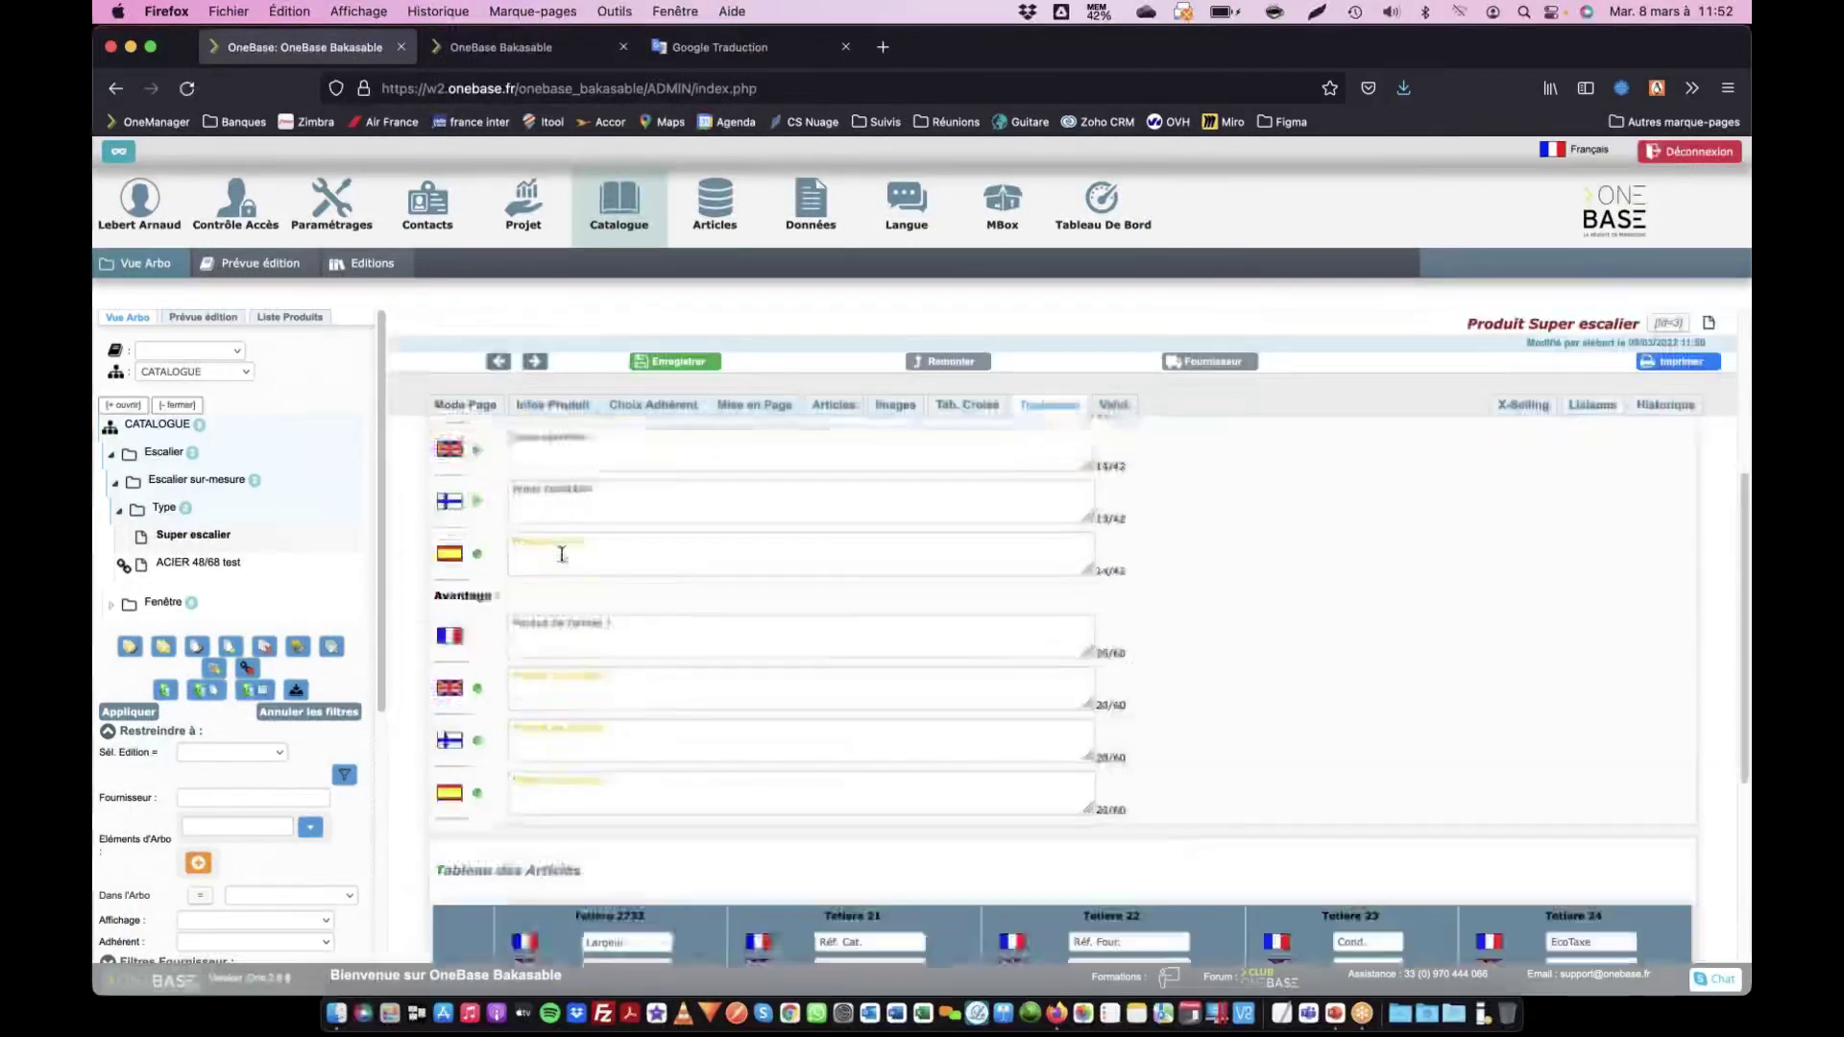
scroll(683, 529, up, 5)
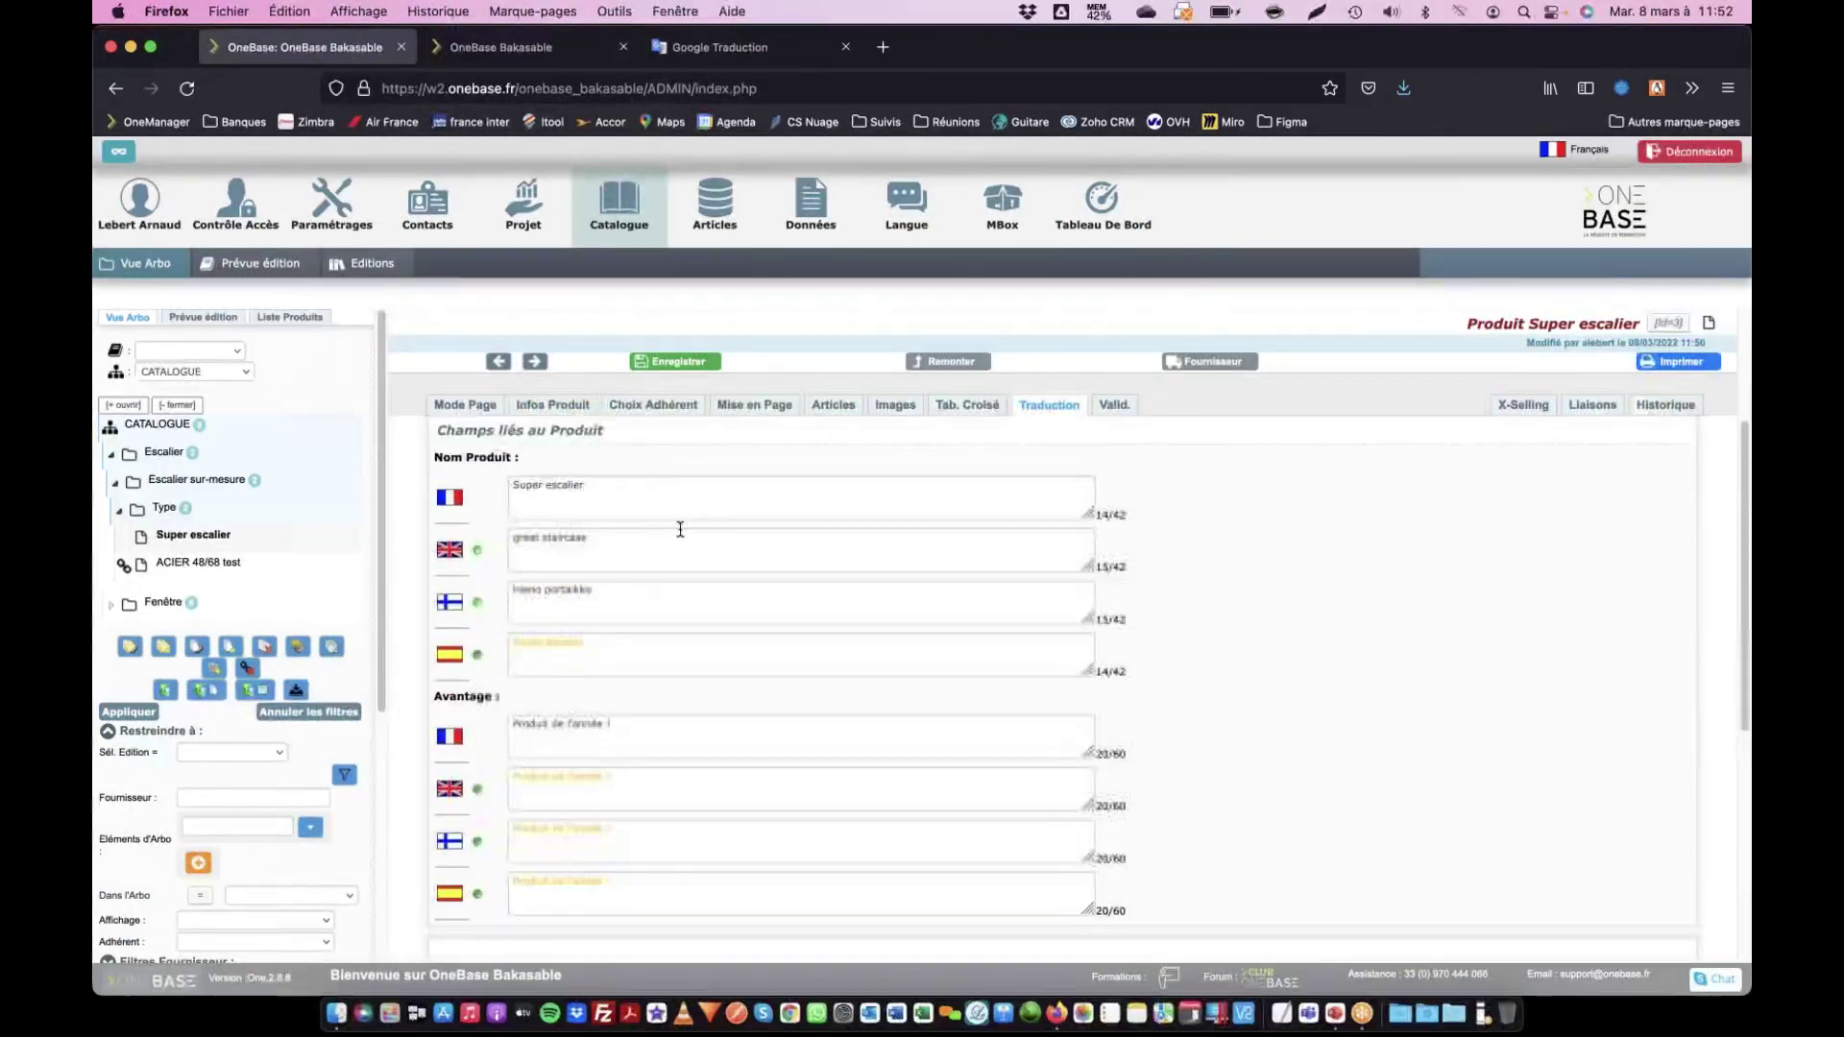
scroll(679, 523, up, 1)
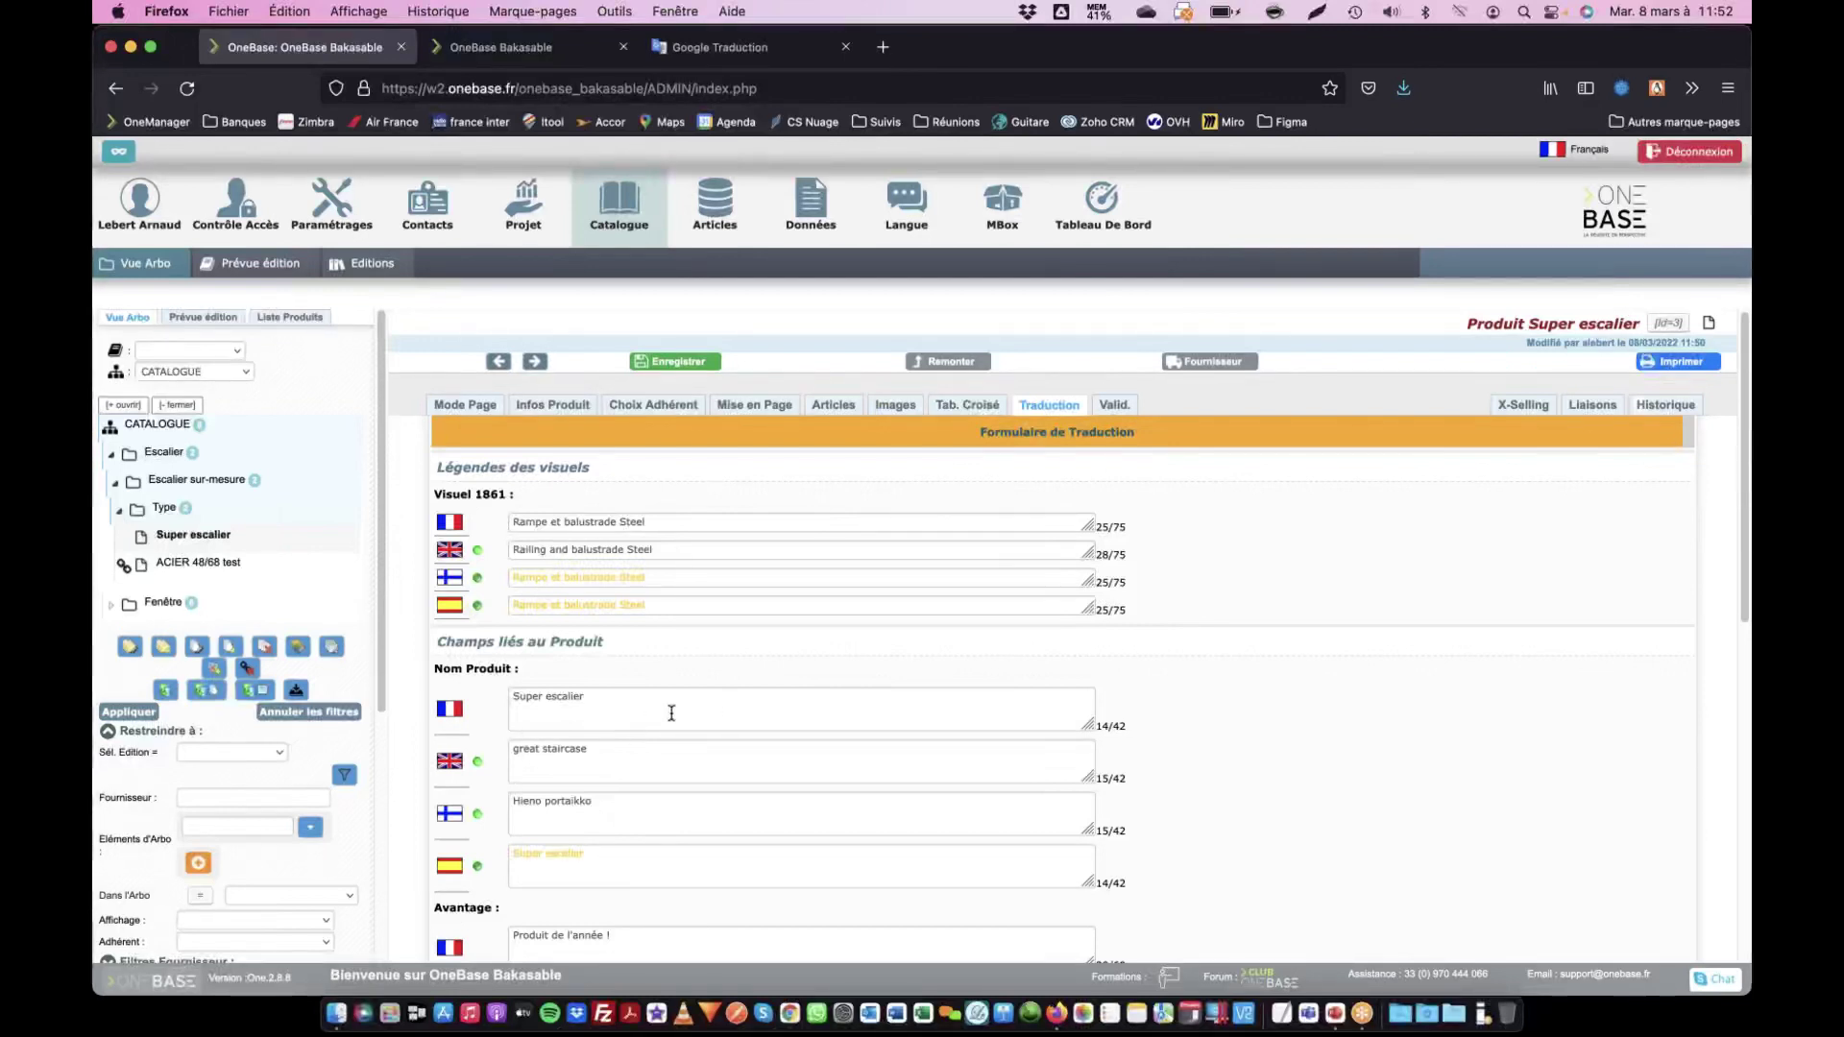
Extend the French Nom Produit to "Super escalier en bois" and save the translations
click(703, 695)
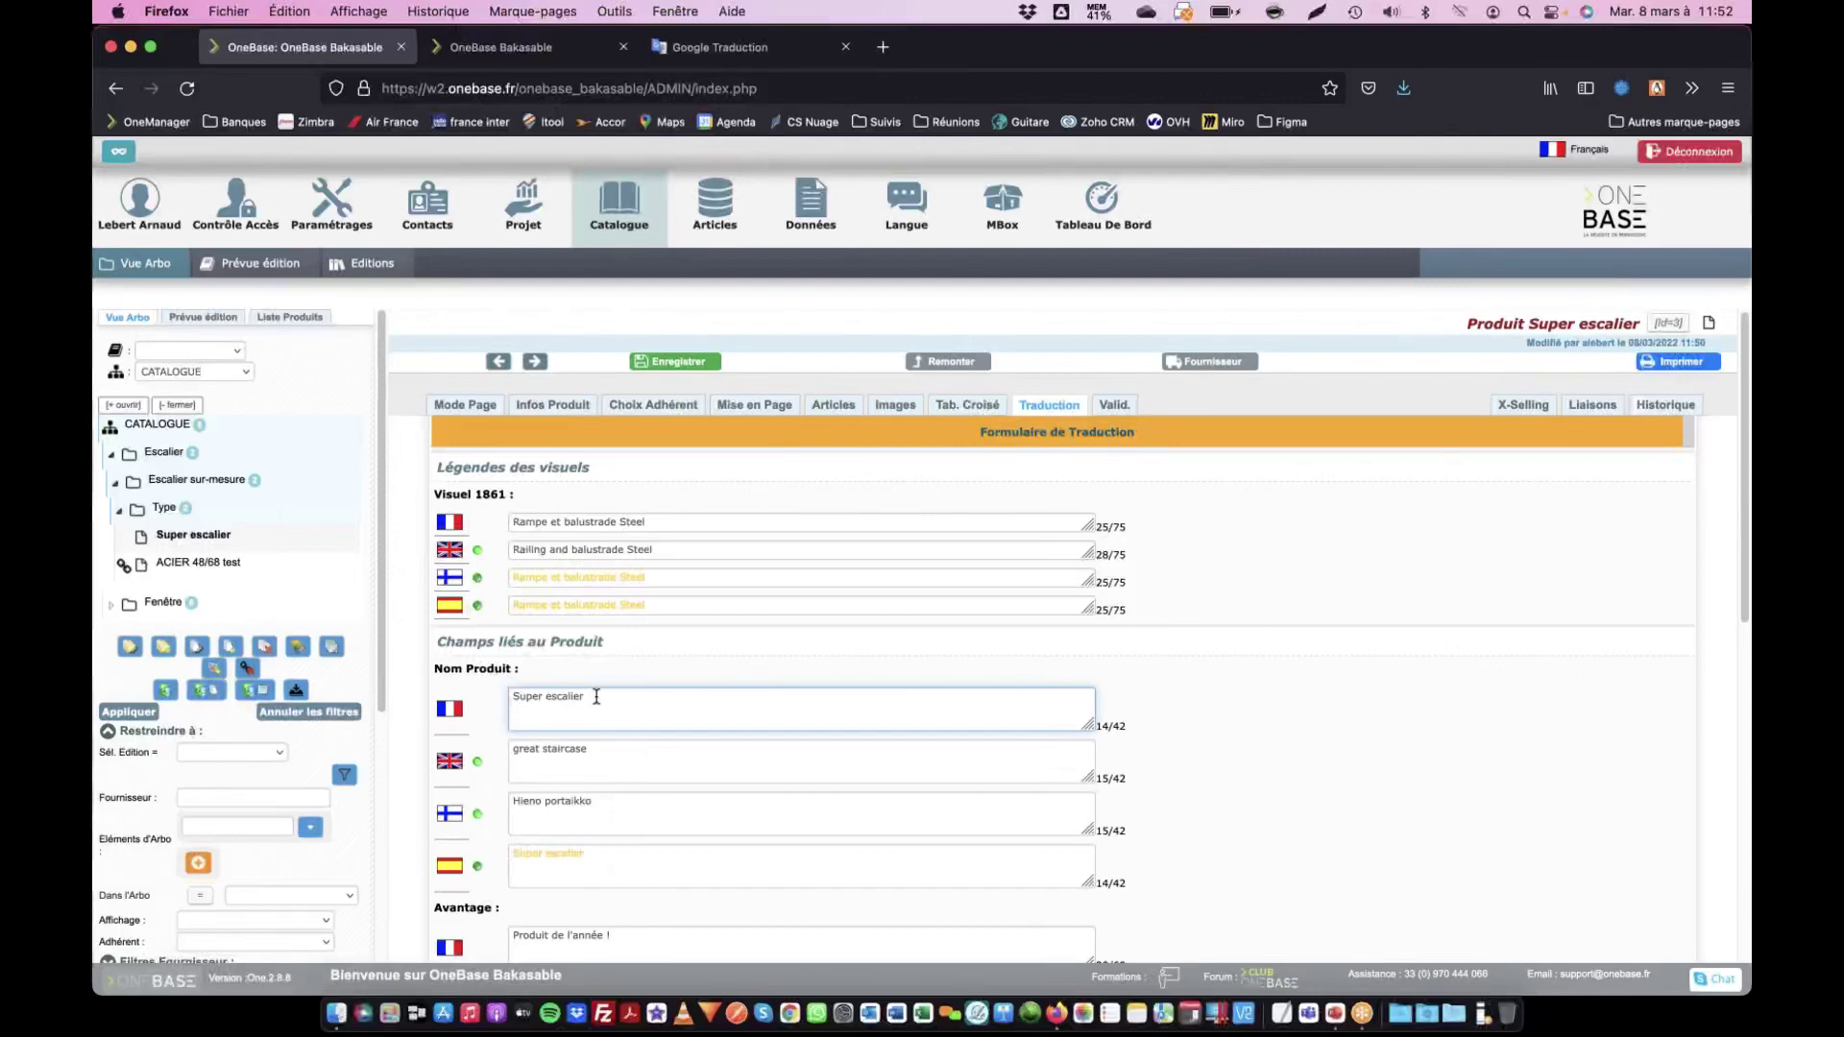
text(en bois)
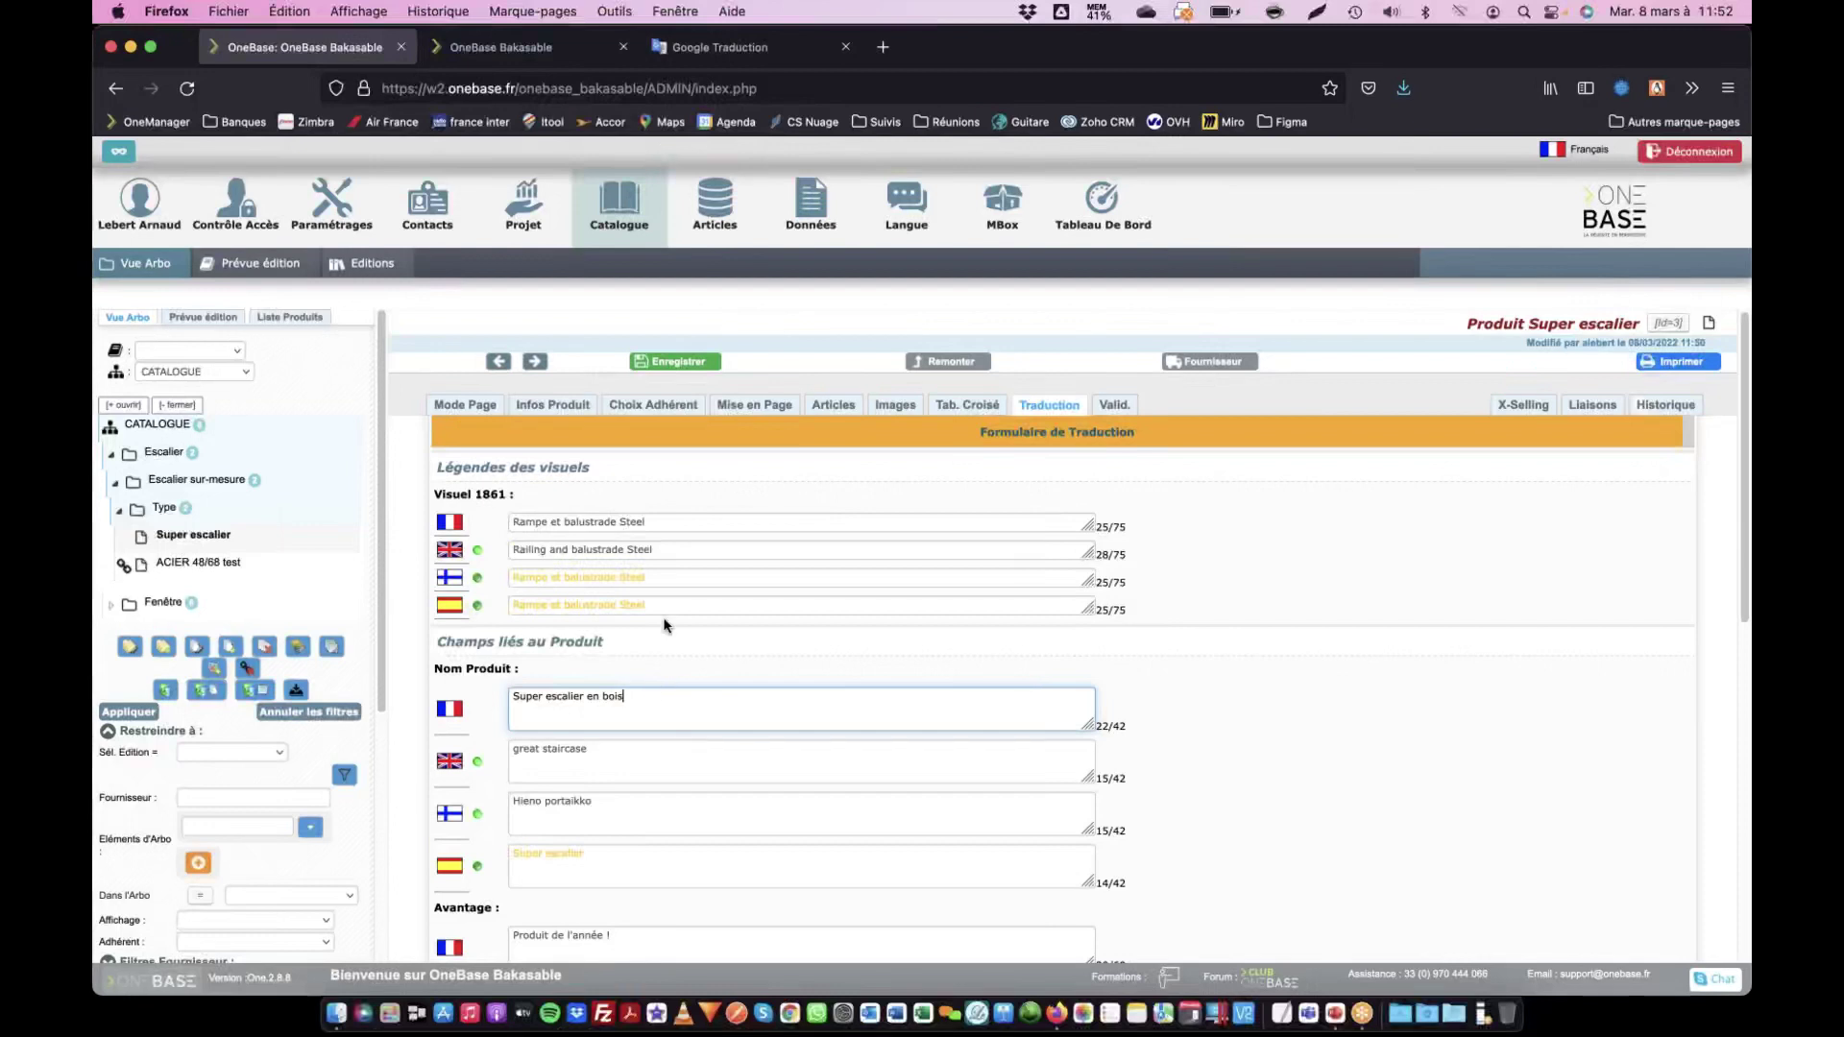
click(679, 362)
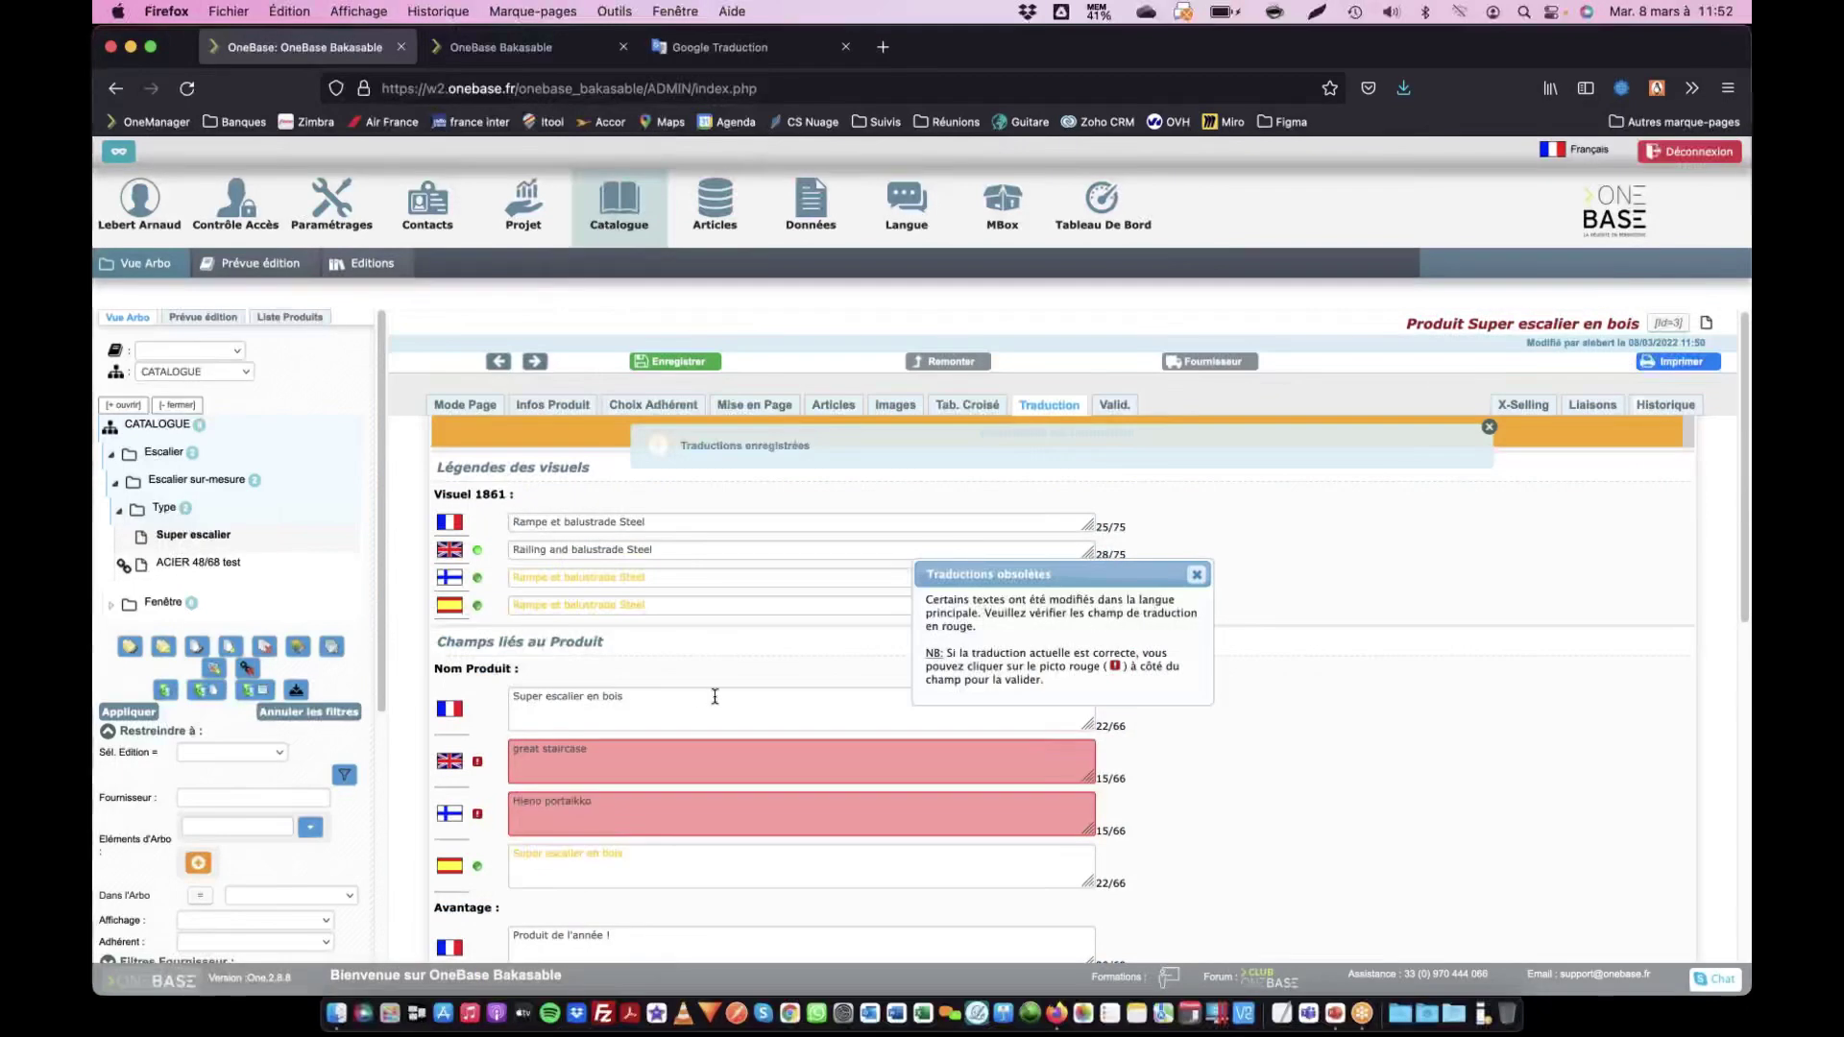
click(666, 699)
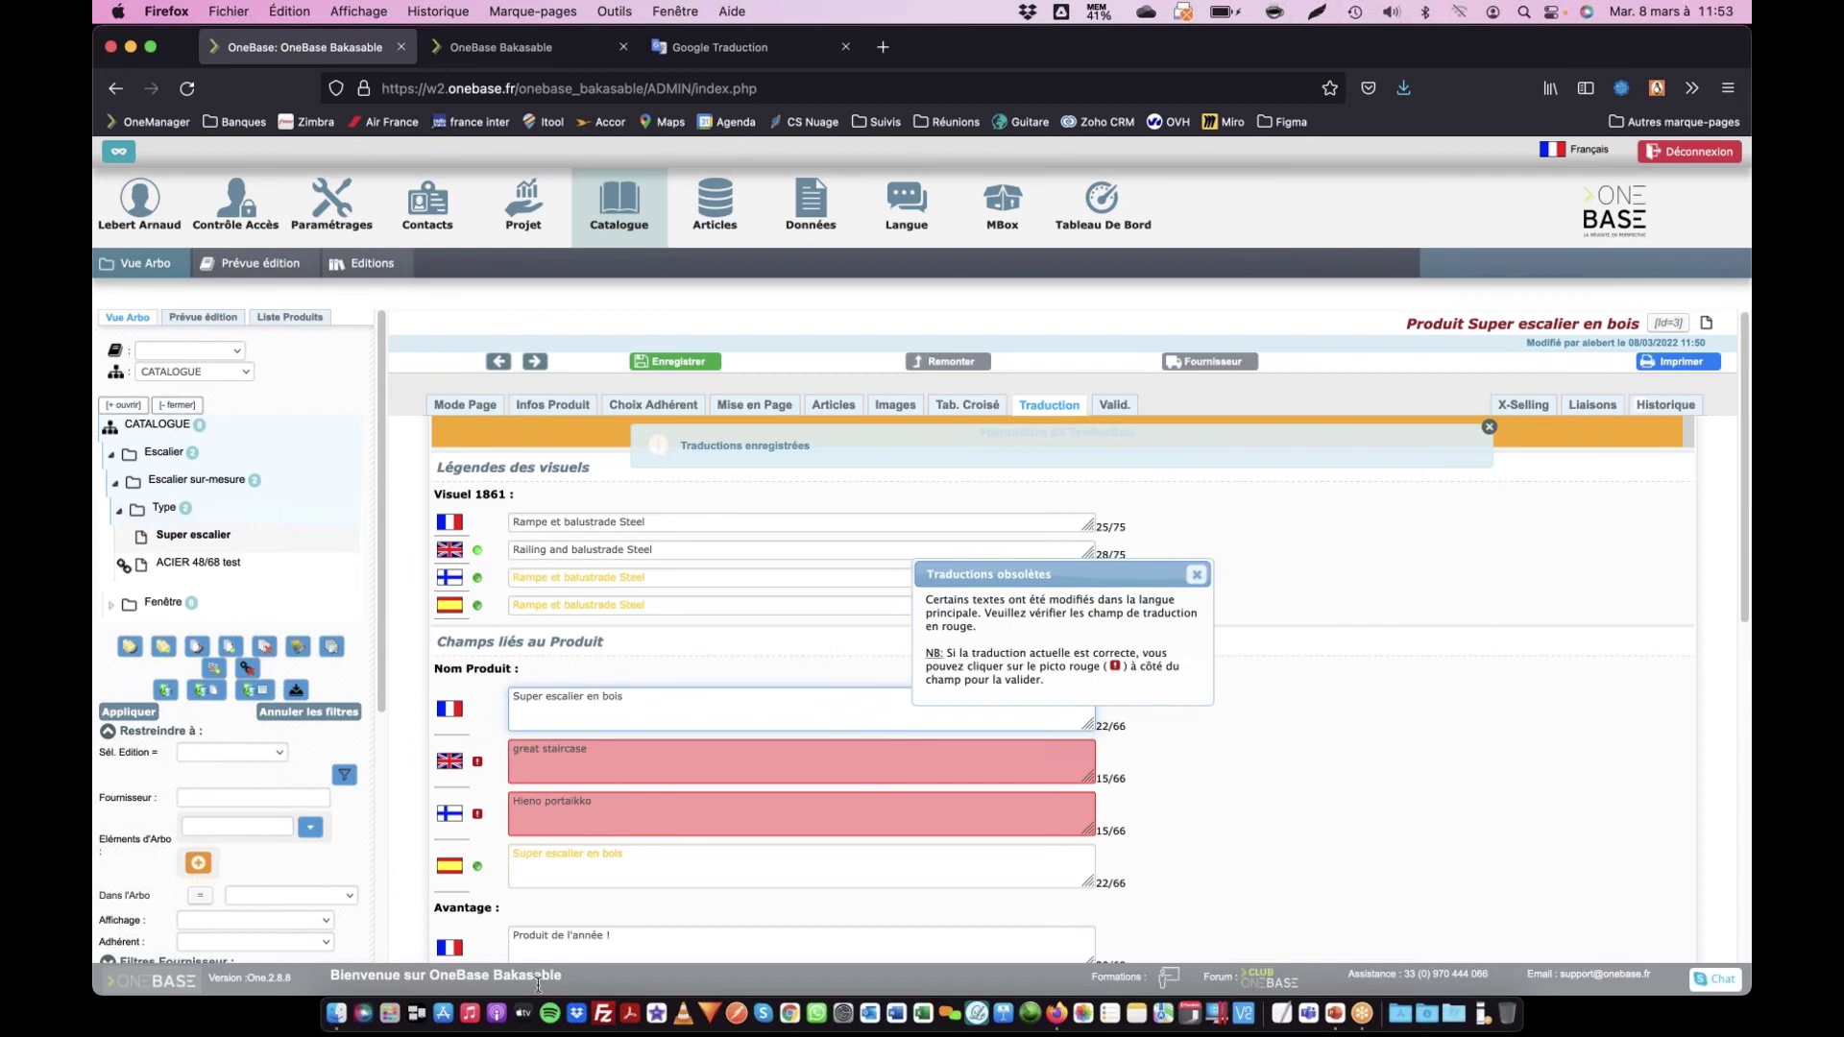
Look over the product name translations flagged for checking and close the Traductions obsolètes notice
scroll(679, 822, down, 10)
scroll(686, 839, up, 7)
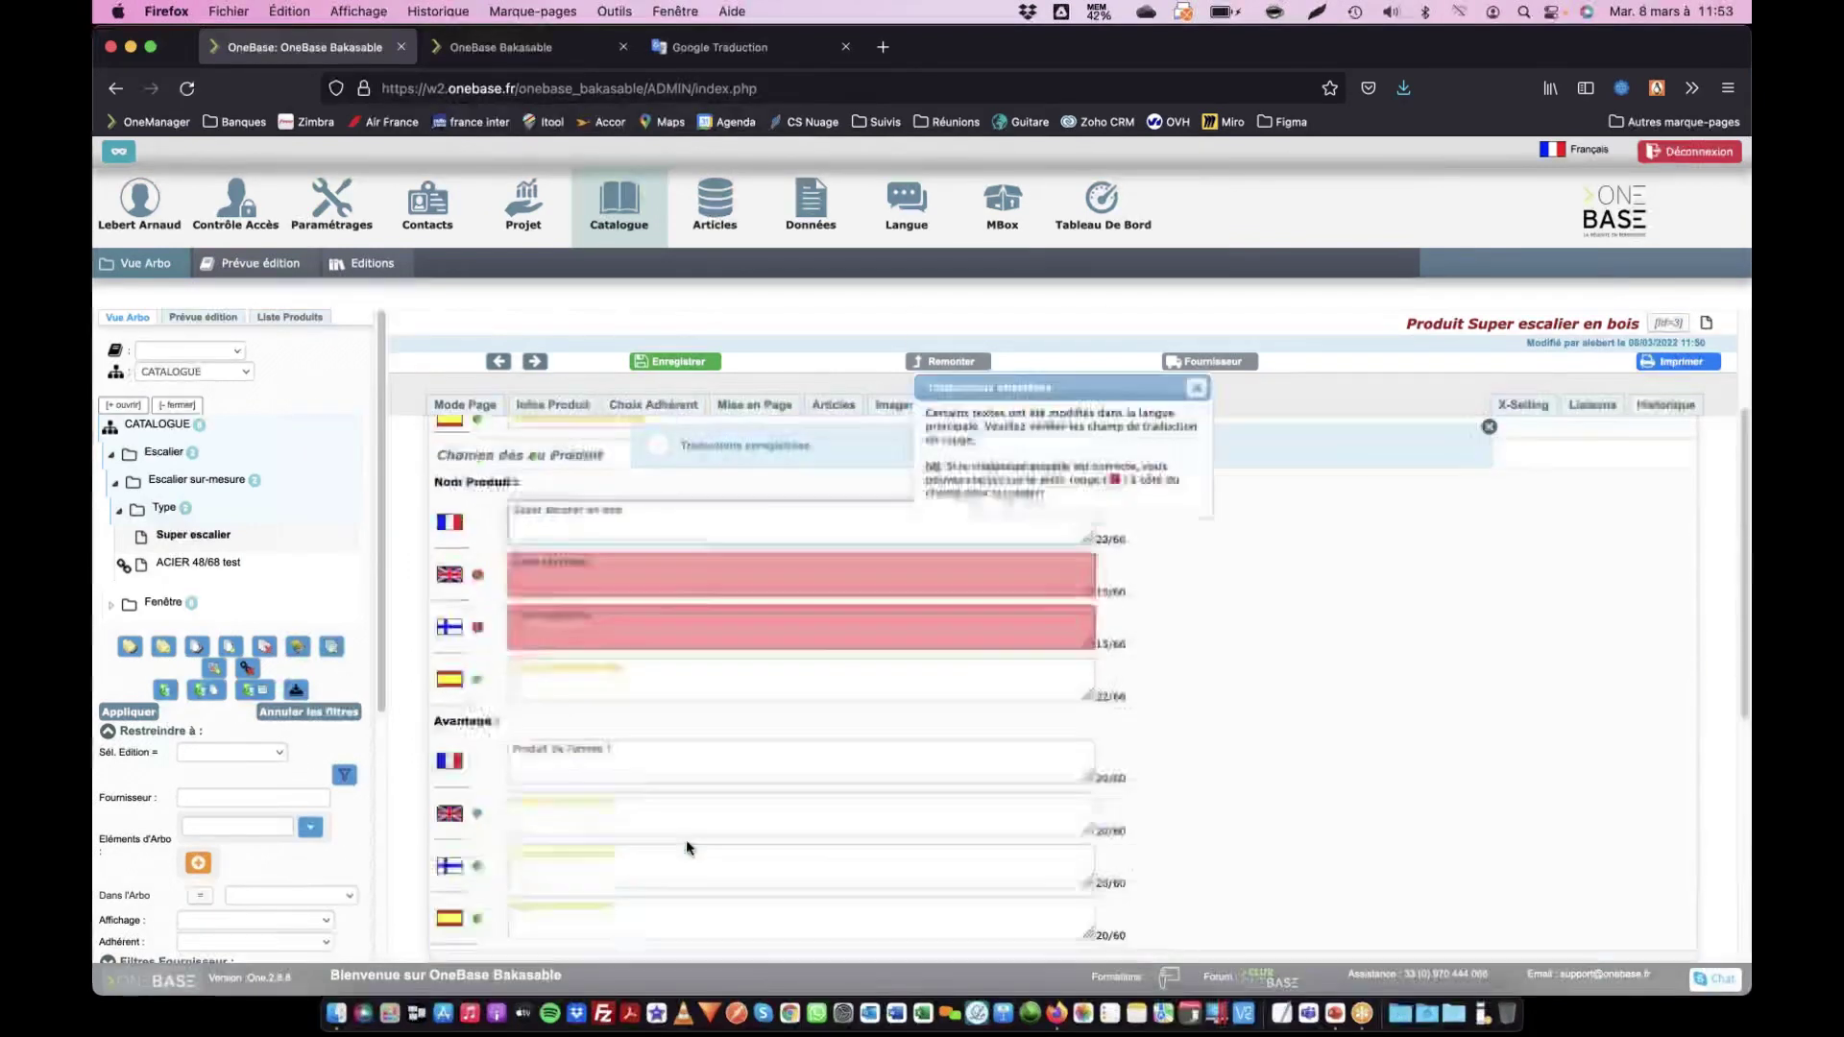
scroll(686, 839, up, 2)
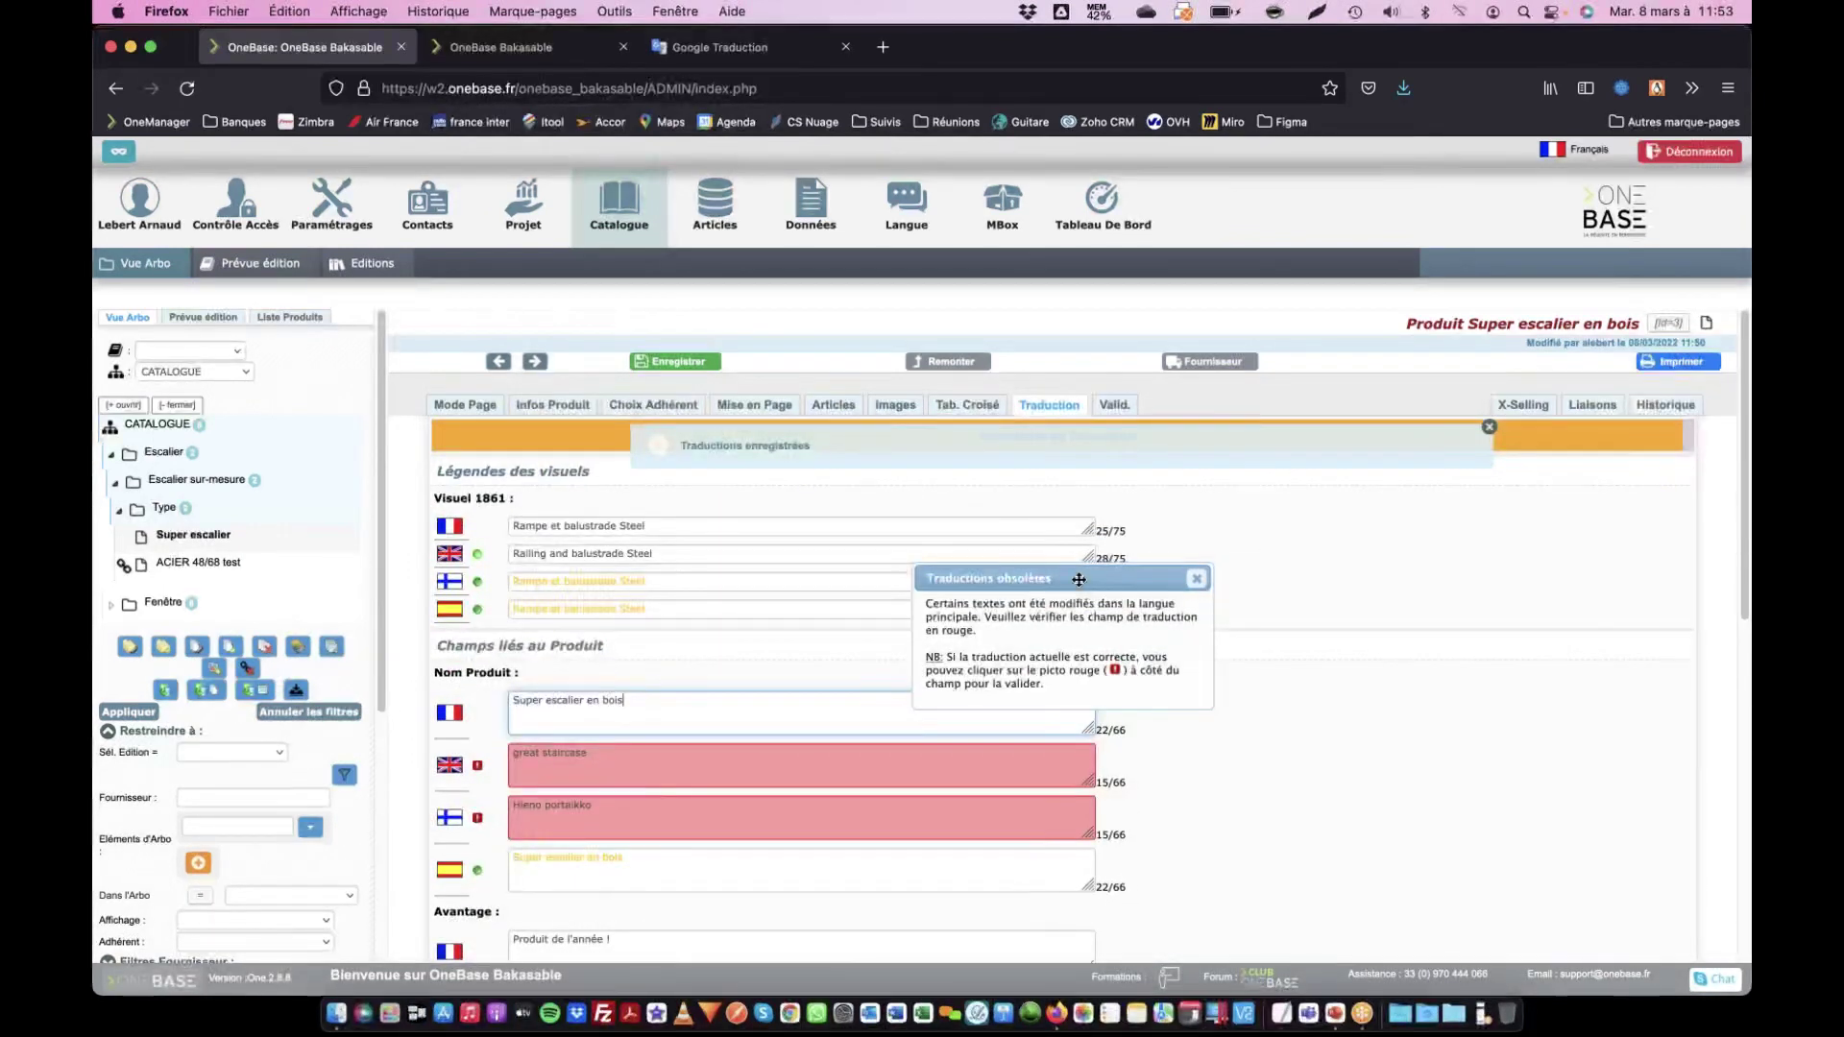
click(1195, 578)
Examine the multilingual column headings in the Tableau des Articles, focusing on the Largeur labels of Tetiere 2733
scroll(1158, 598, down, 5)
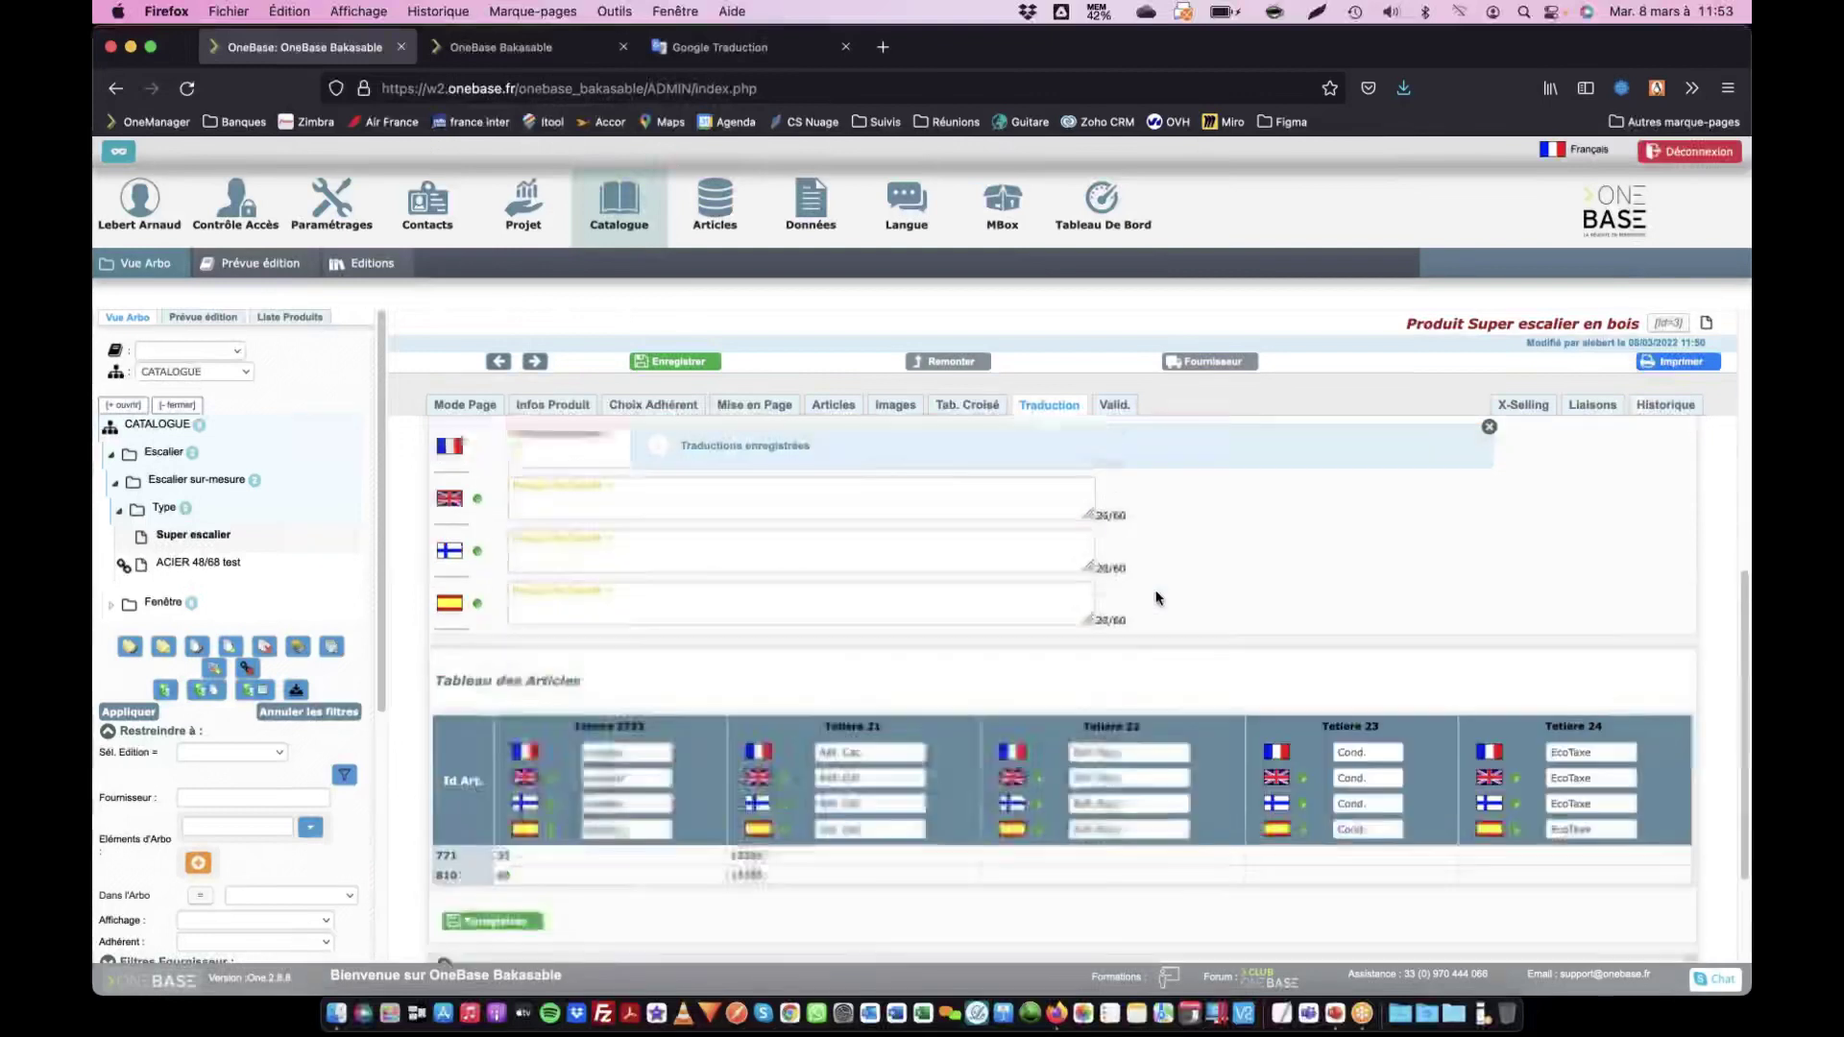
scroll(1157, 598, down, 2)
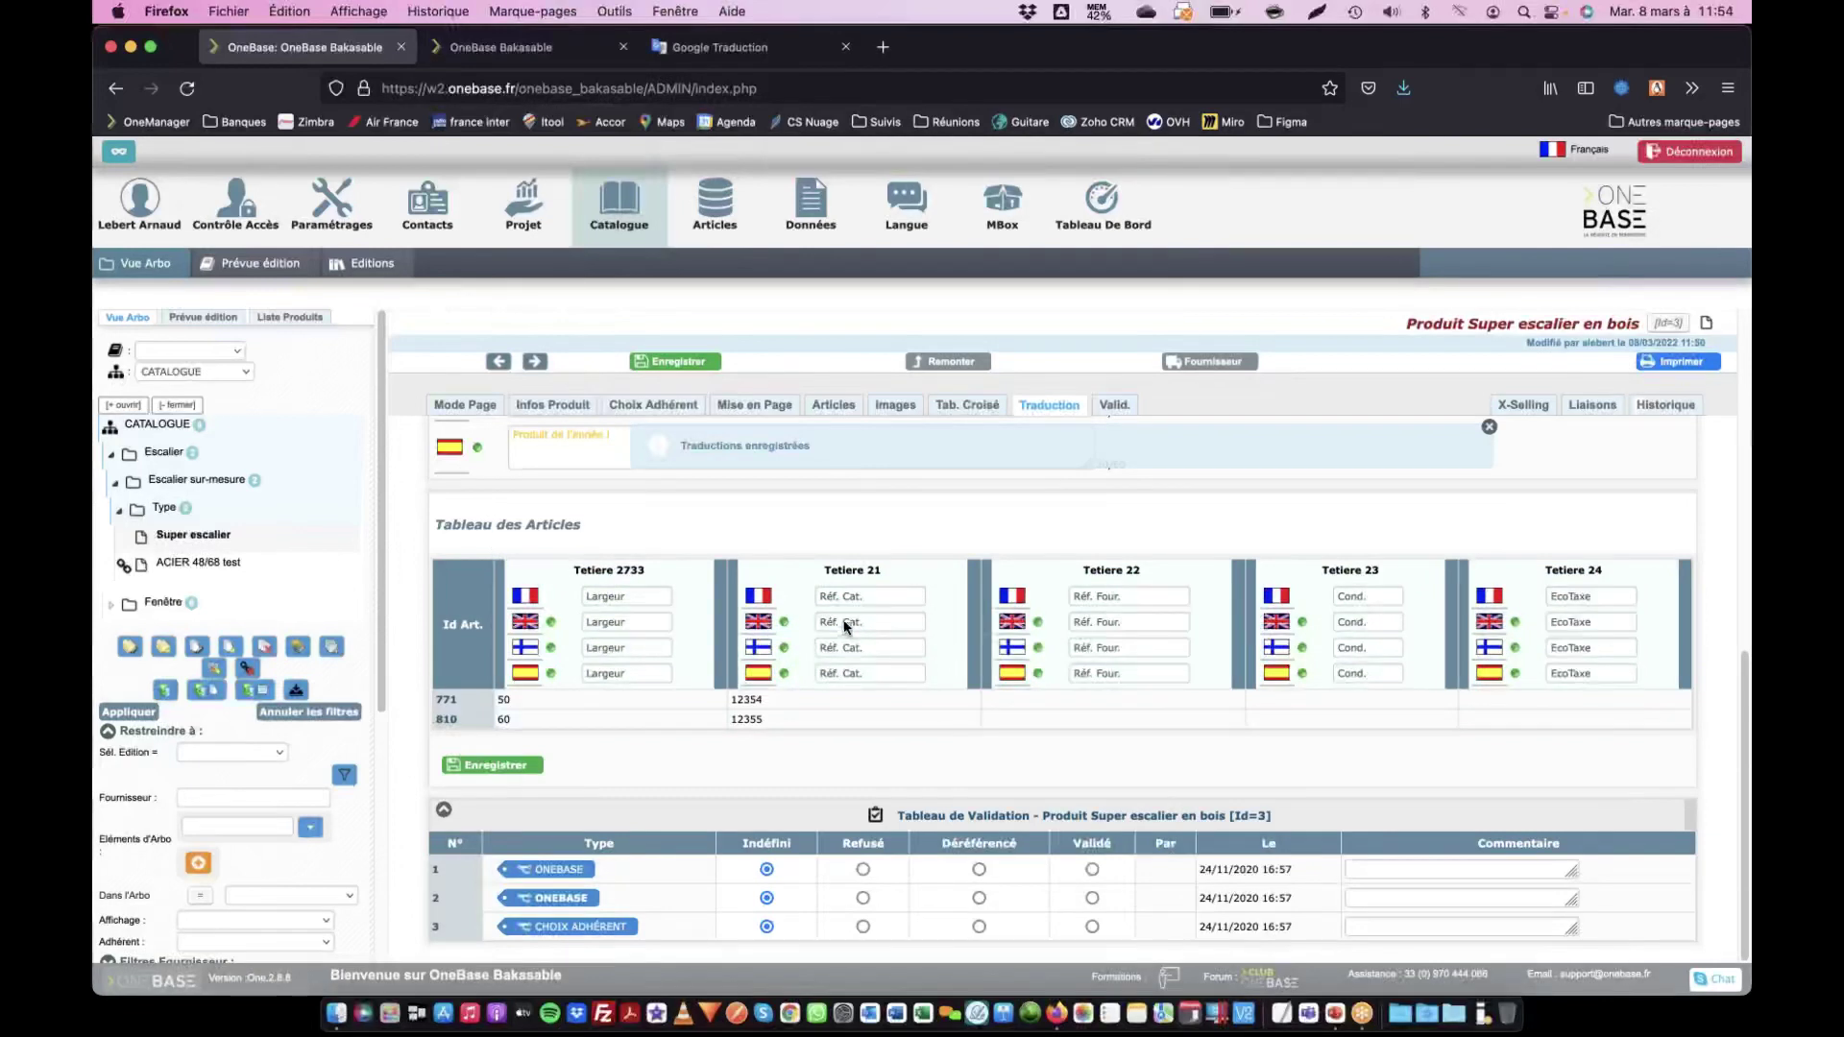
double_click(644, 626)
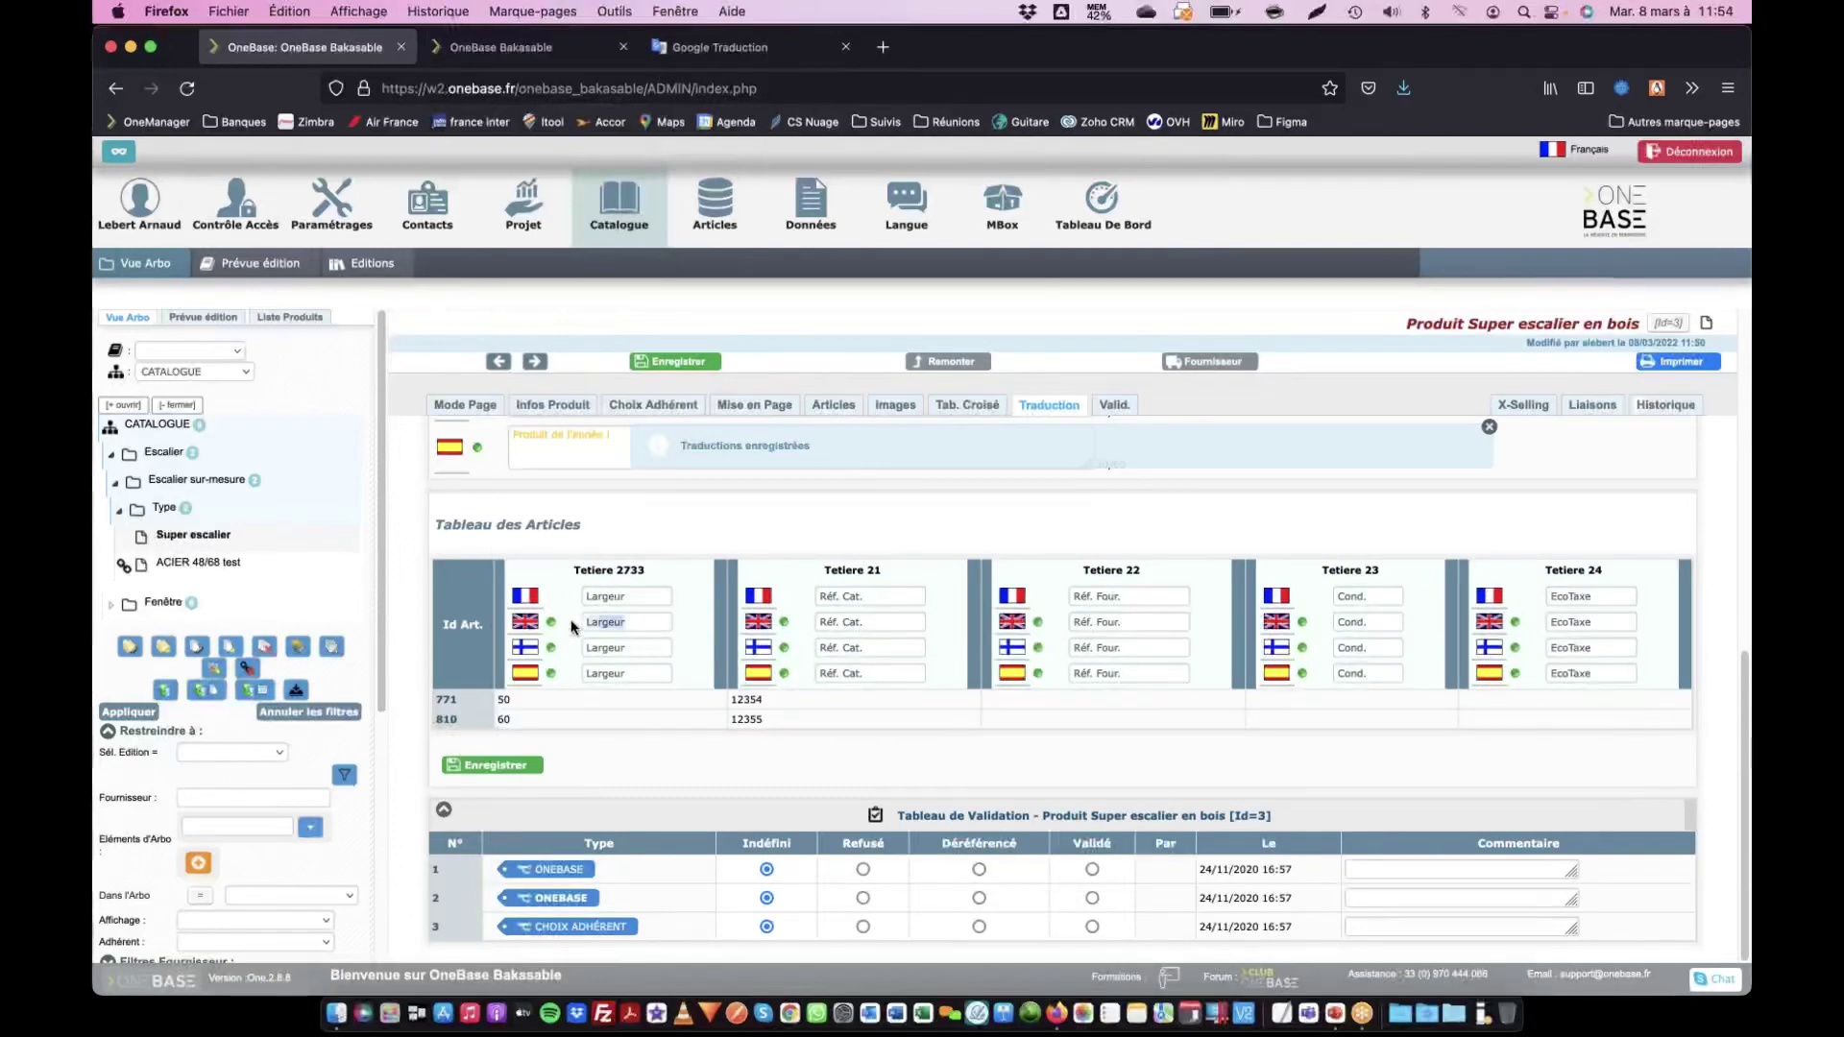
click(645, 627)
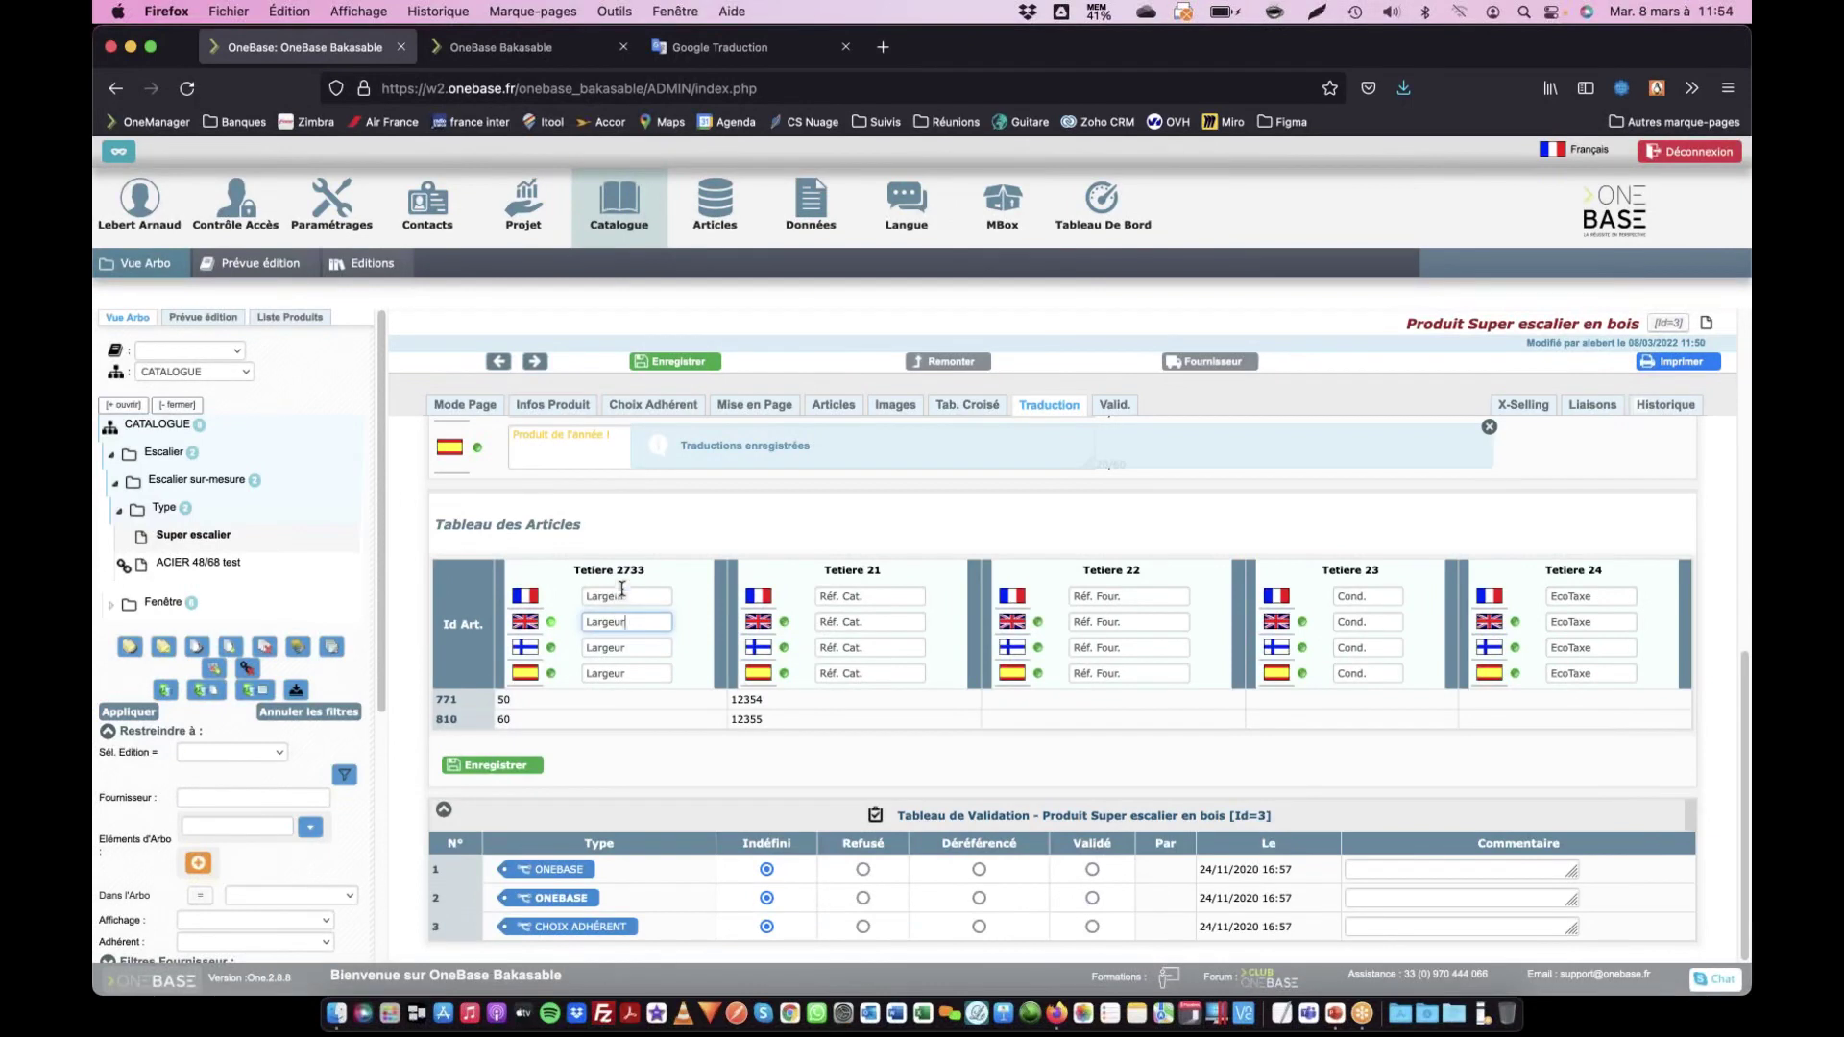
double_click(595, 570)
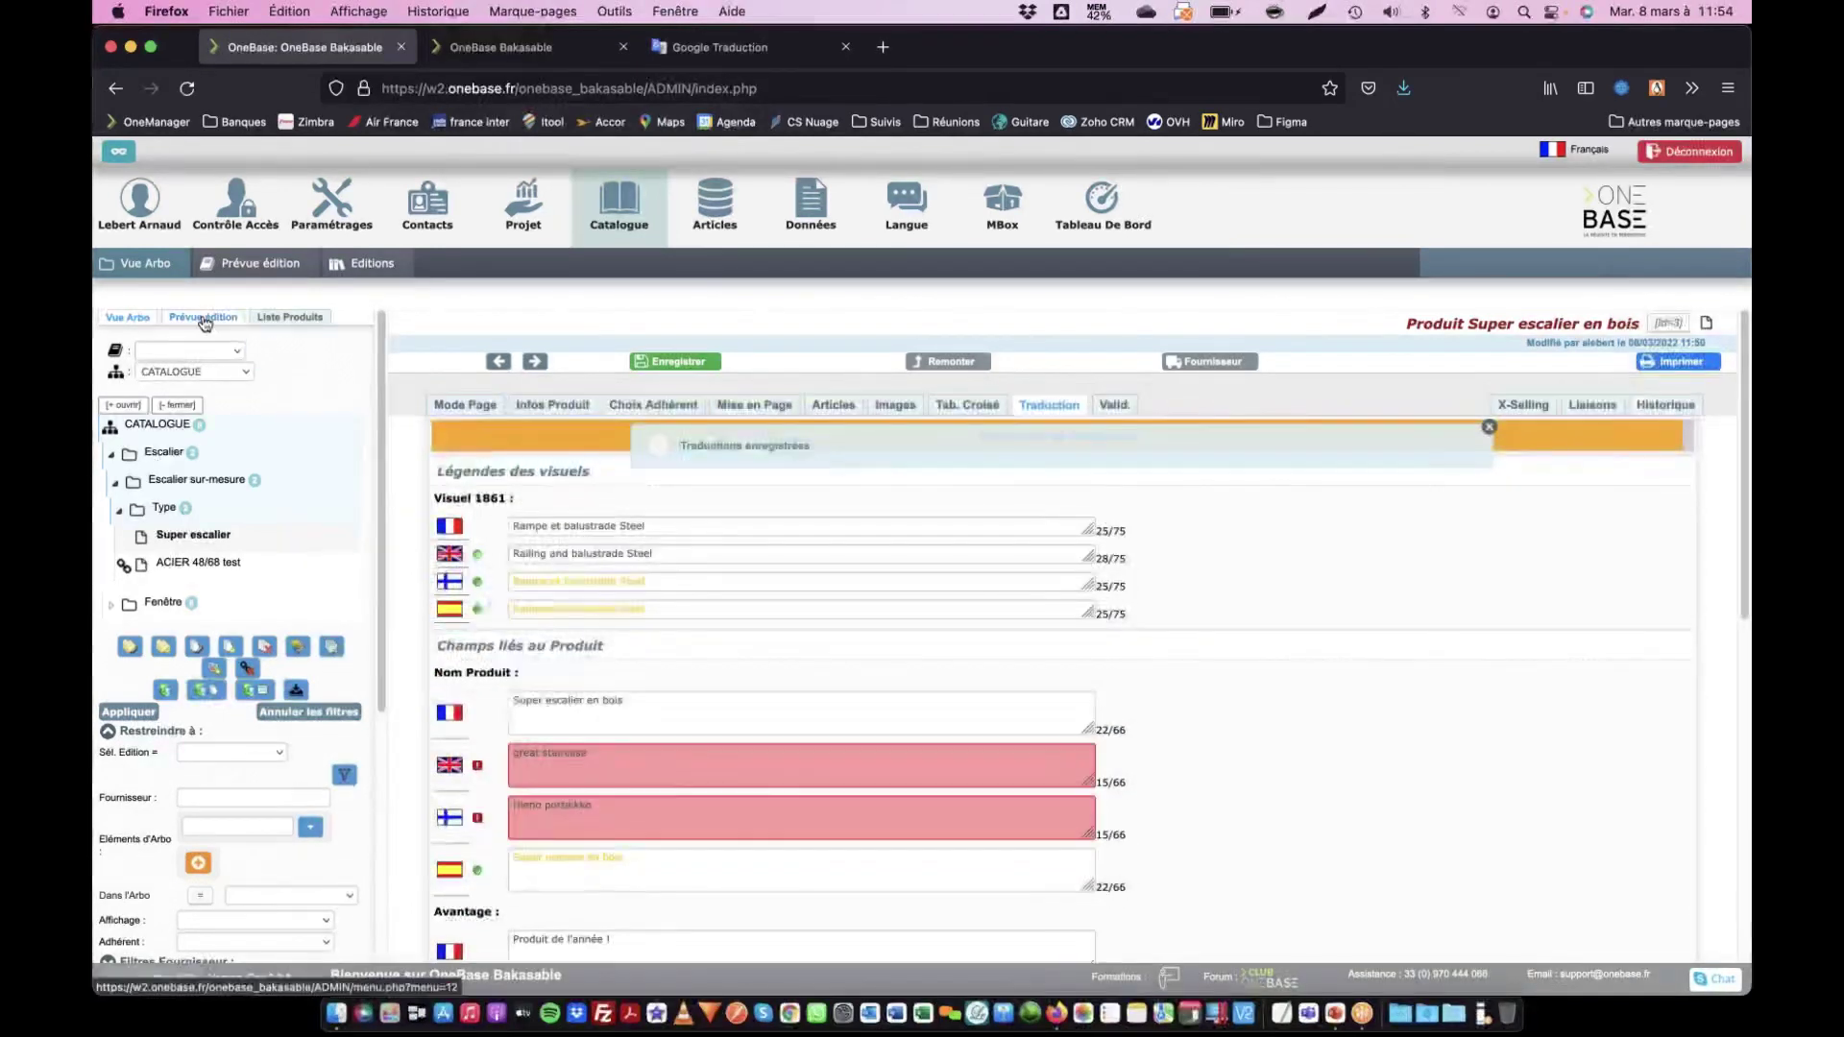
Open the edition preview for Escalier sur-mesure, discarding the unsaved translation form changes, and look through it
click(204, 323)
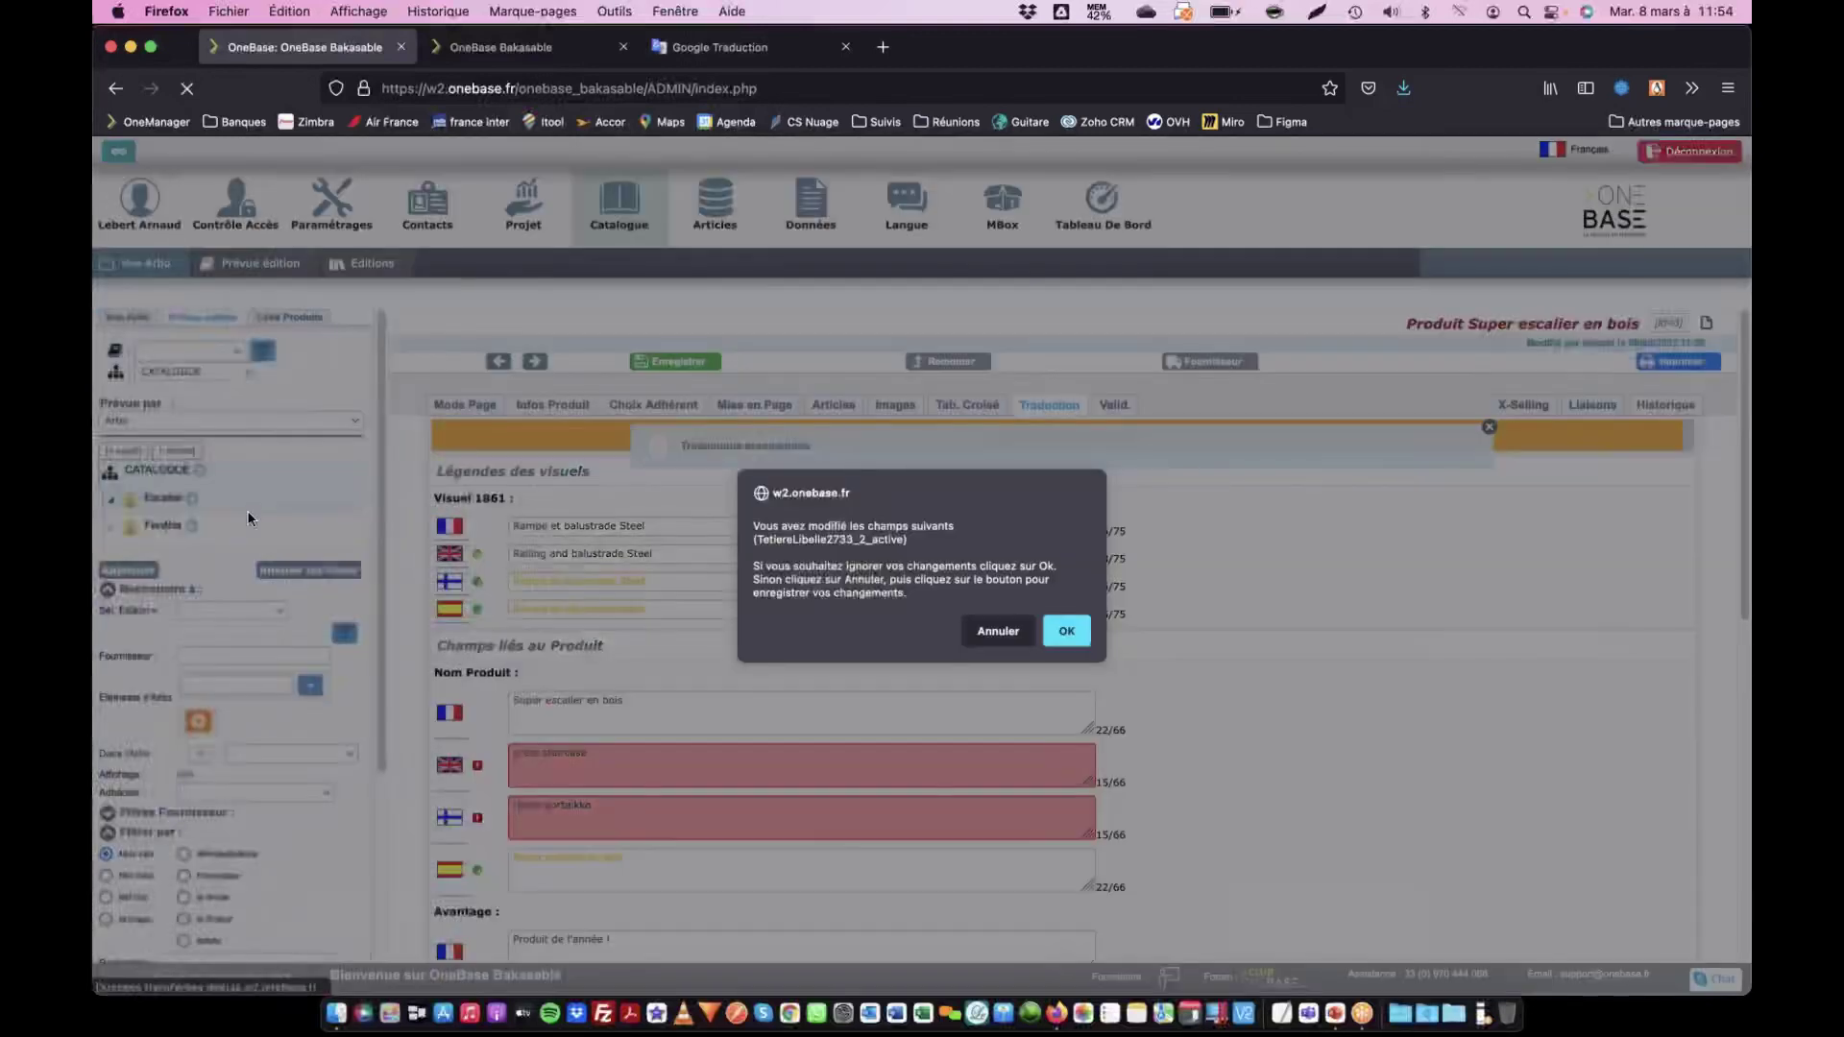
click(1069, 631)
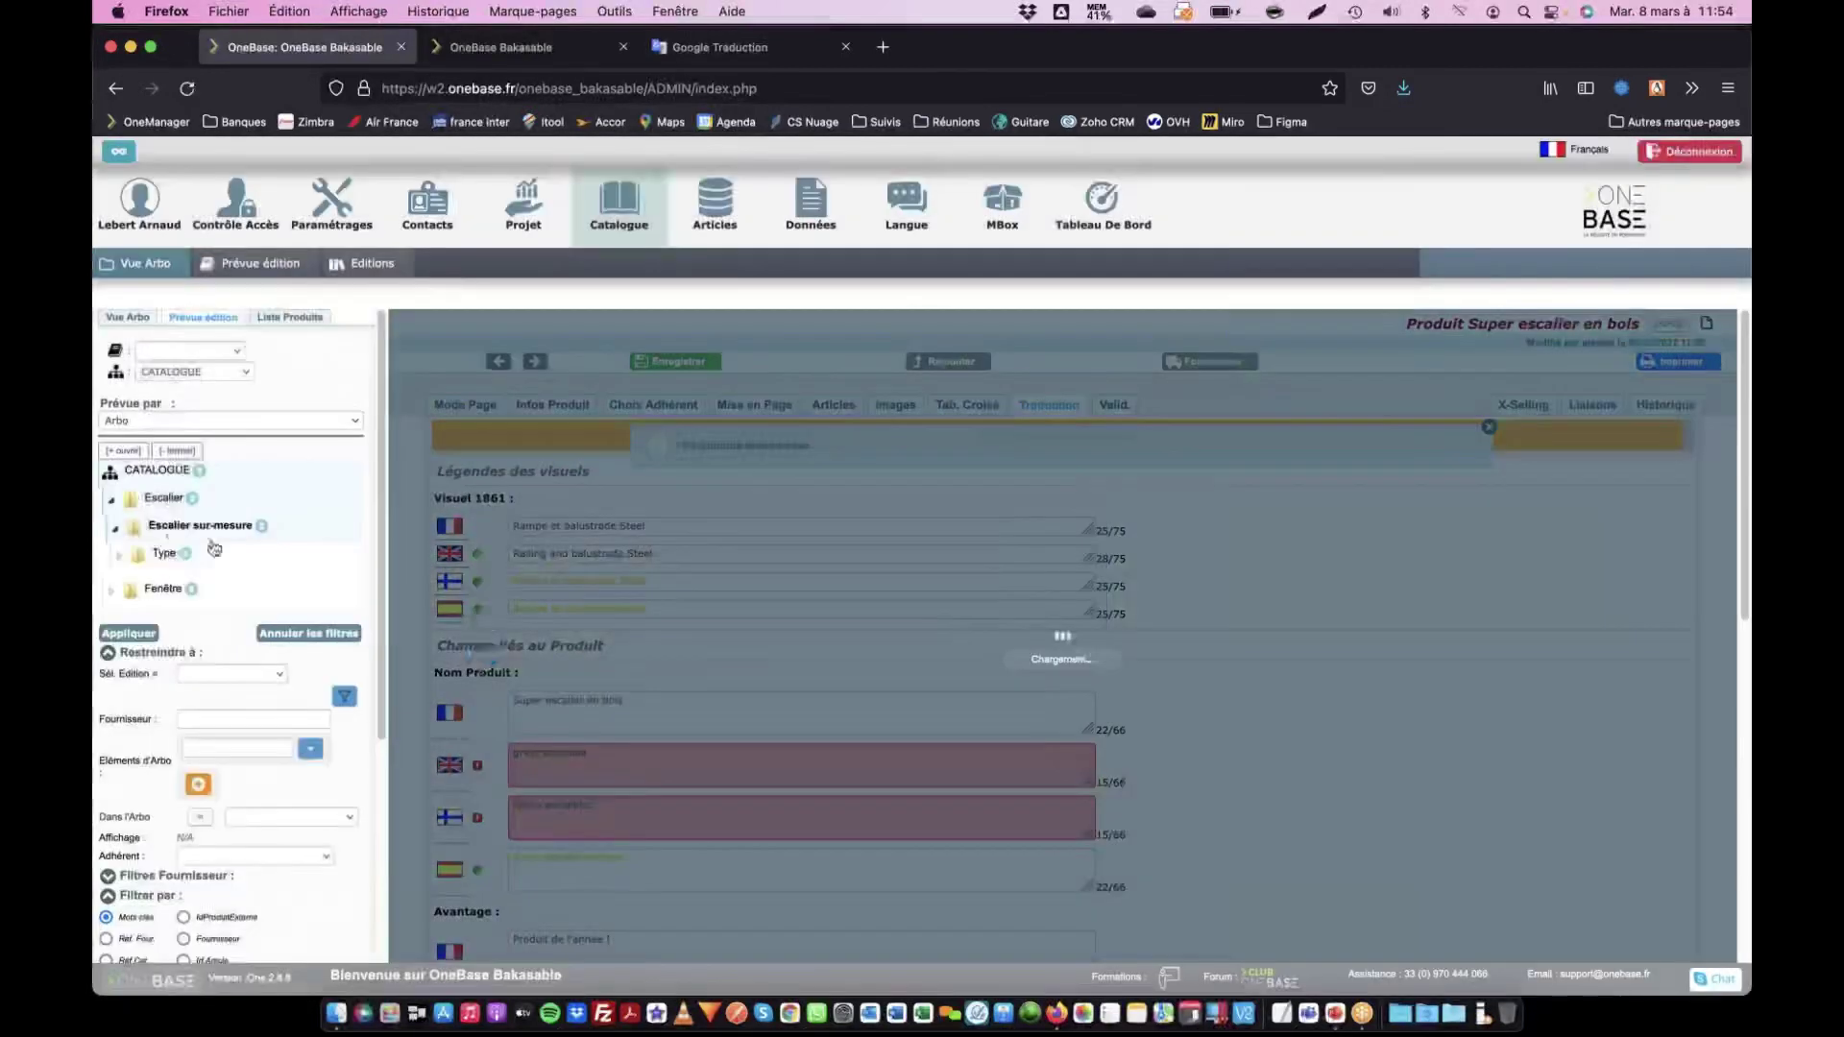
scroll(640, 629, down, 3)
scroll(640, 629, up, 3)
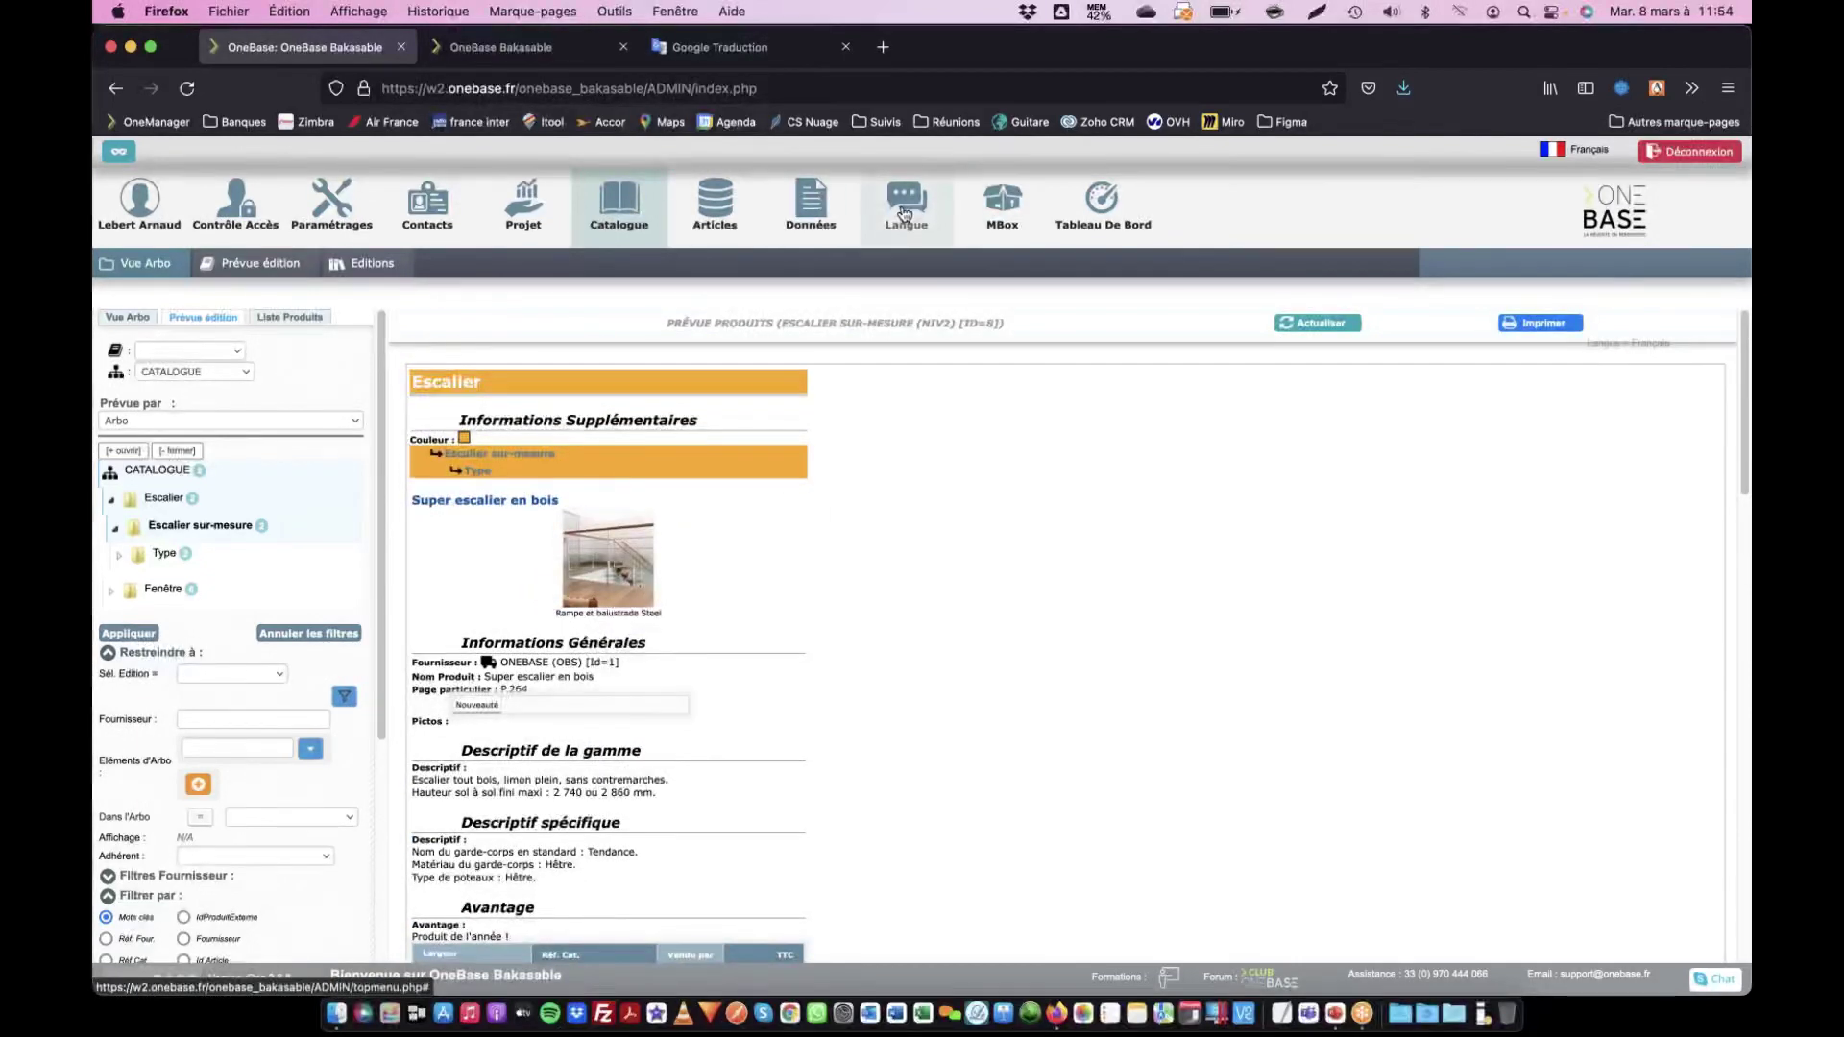
Switch the editorial language to Anglais and open the edition preview of the Type level under Escalier sur-mesure
mouse_move(905, 205)
click(248, 263)
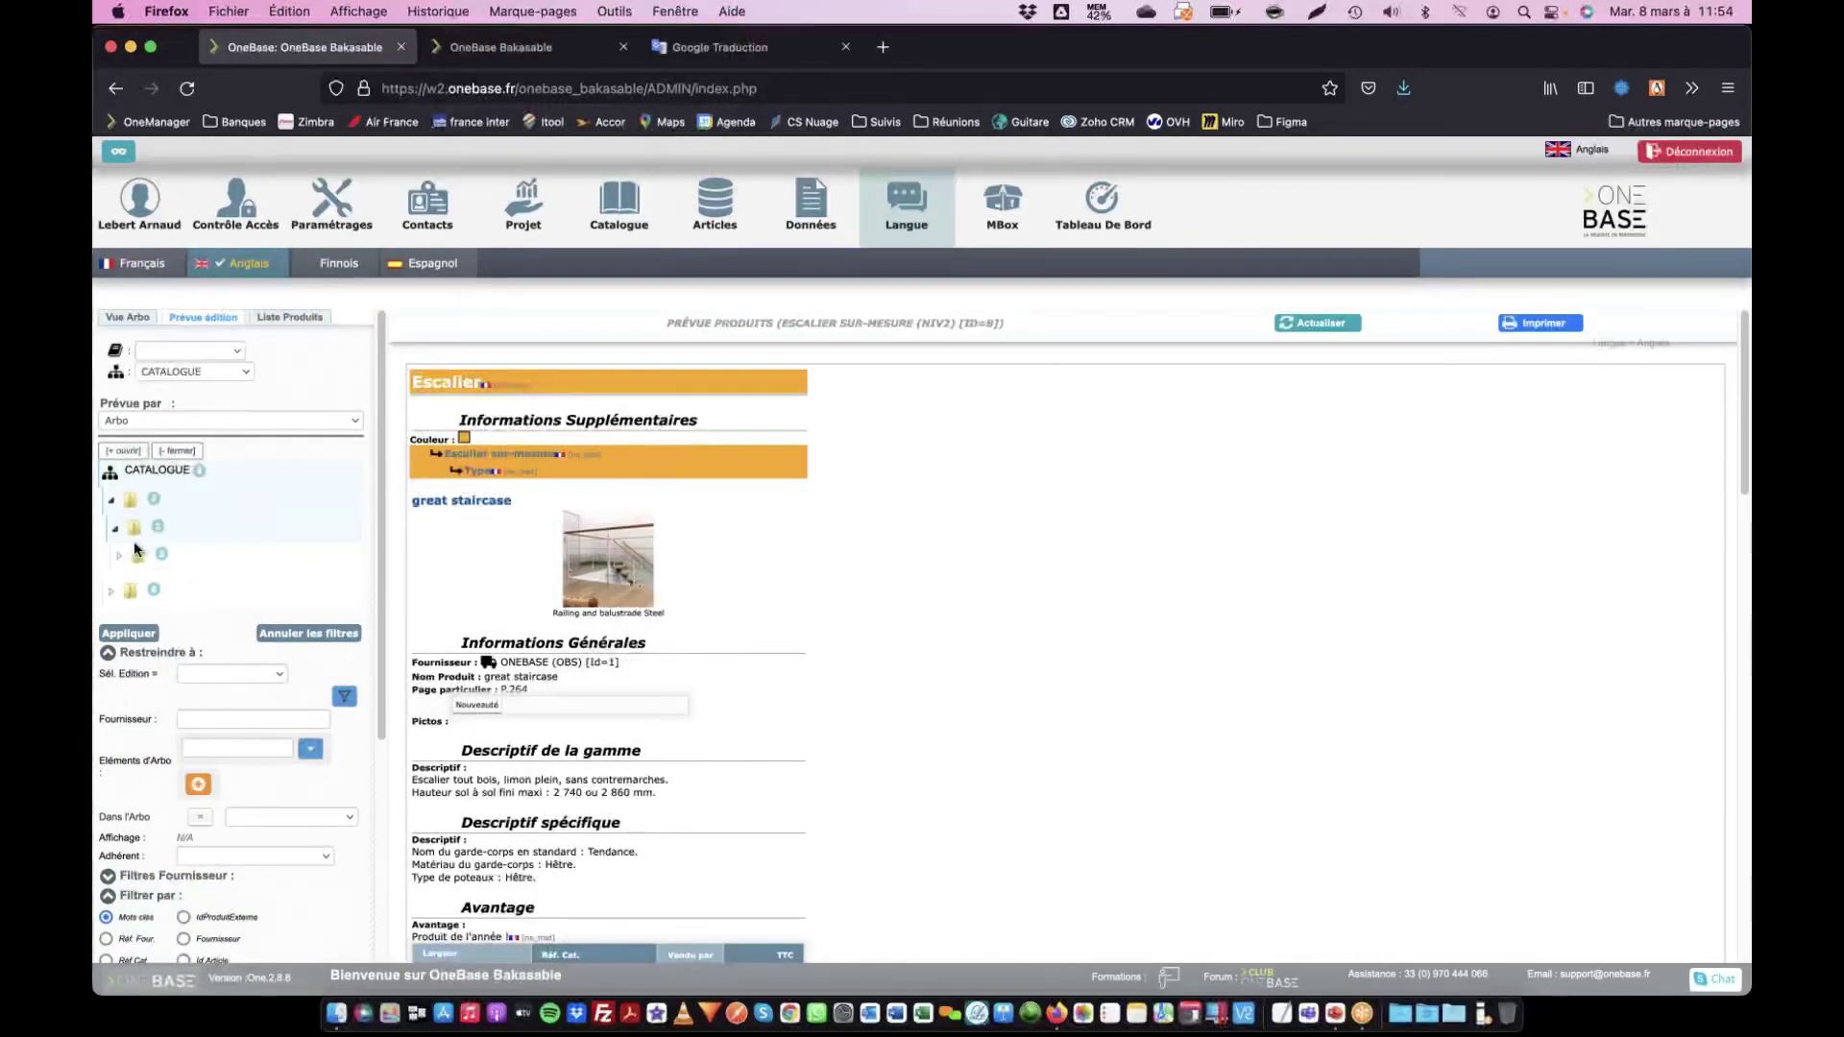
click(161, 560)
click(163, 557)
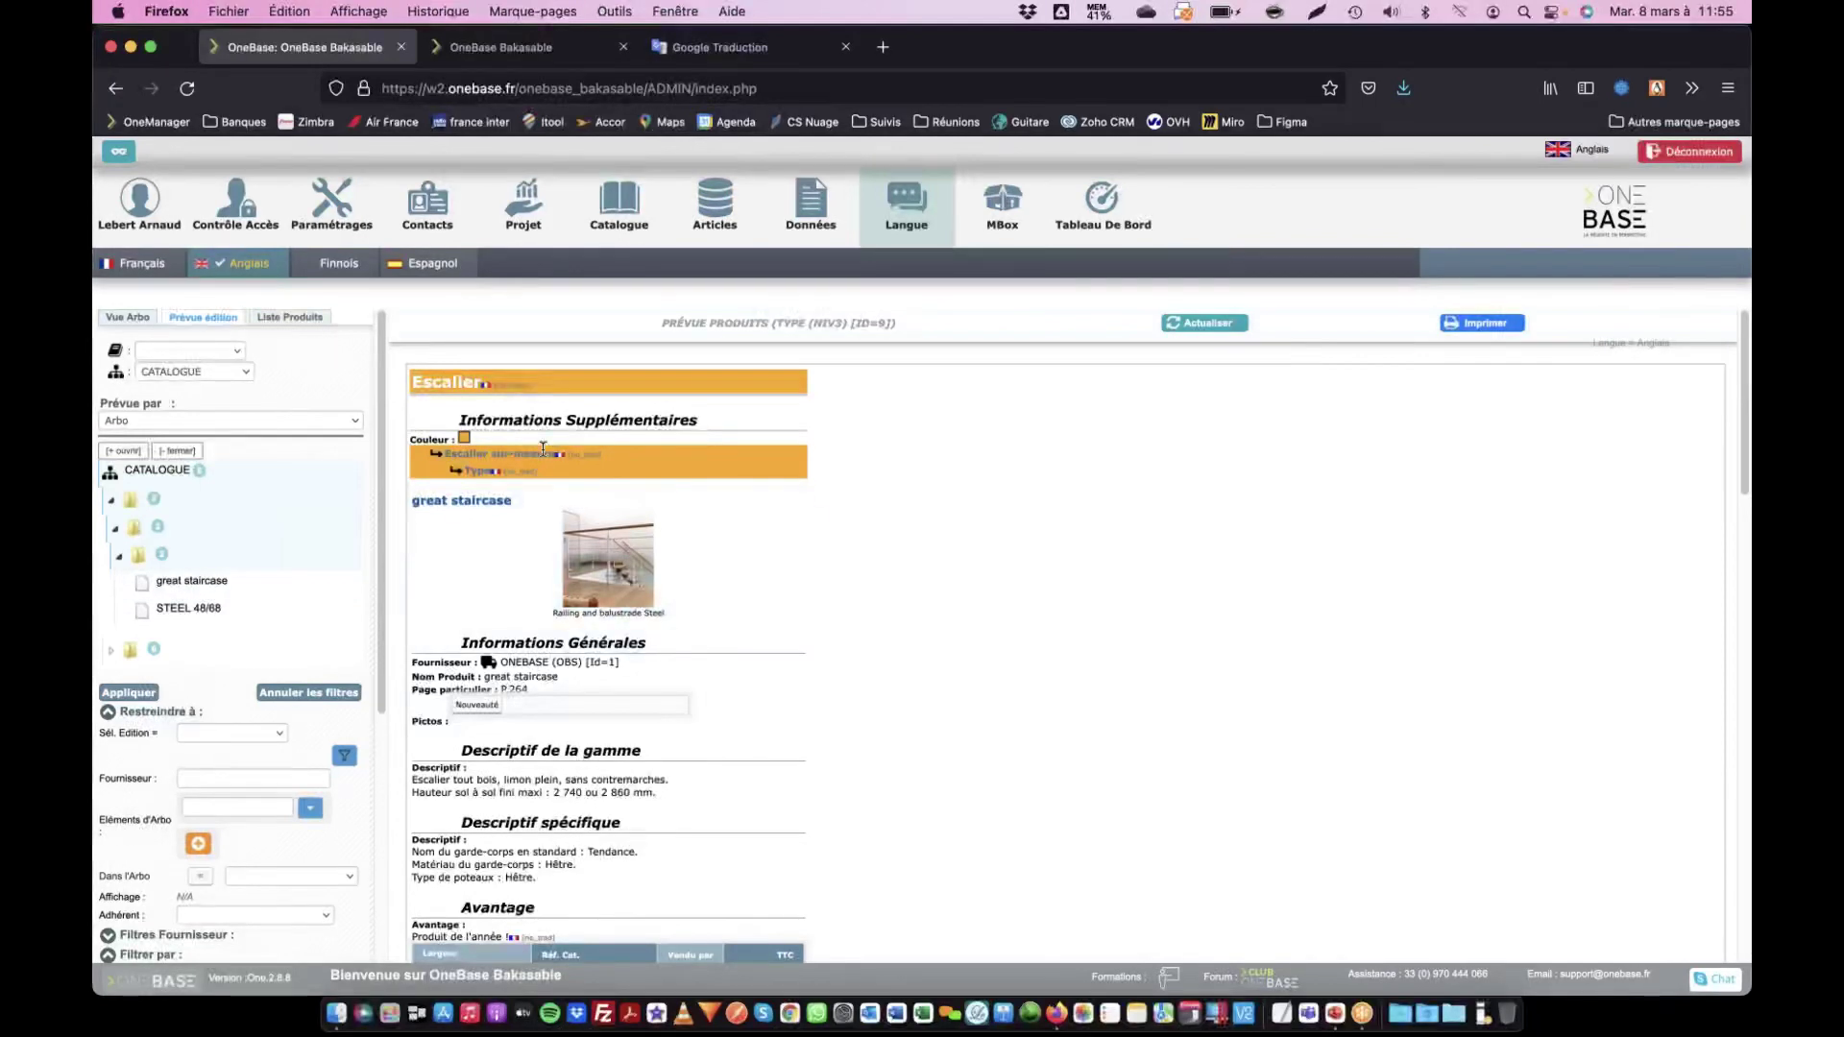
Search the English preview for "[no_trad]" to locate the untranslated texts, going on to the second match
key(super+plus)
key(super+plus)
key(super+plus)
key(super+plus)
key(super+plus)
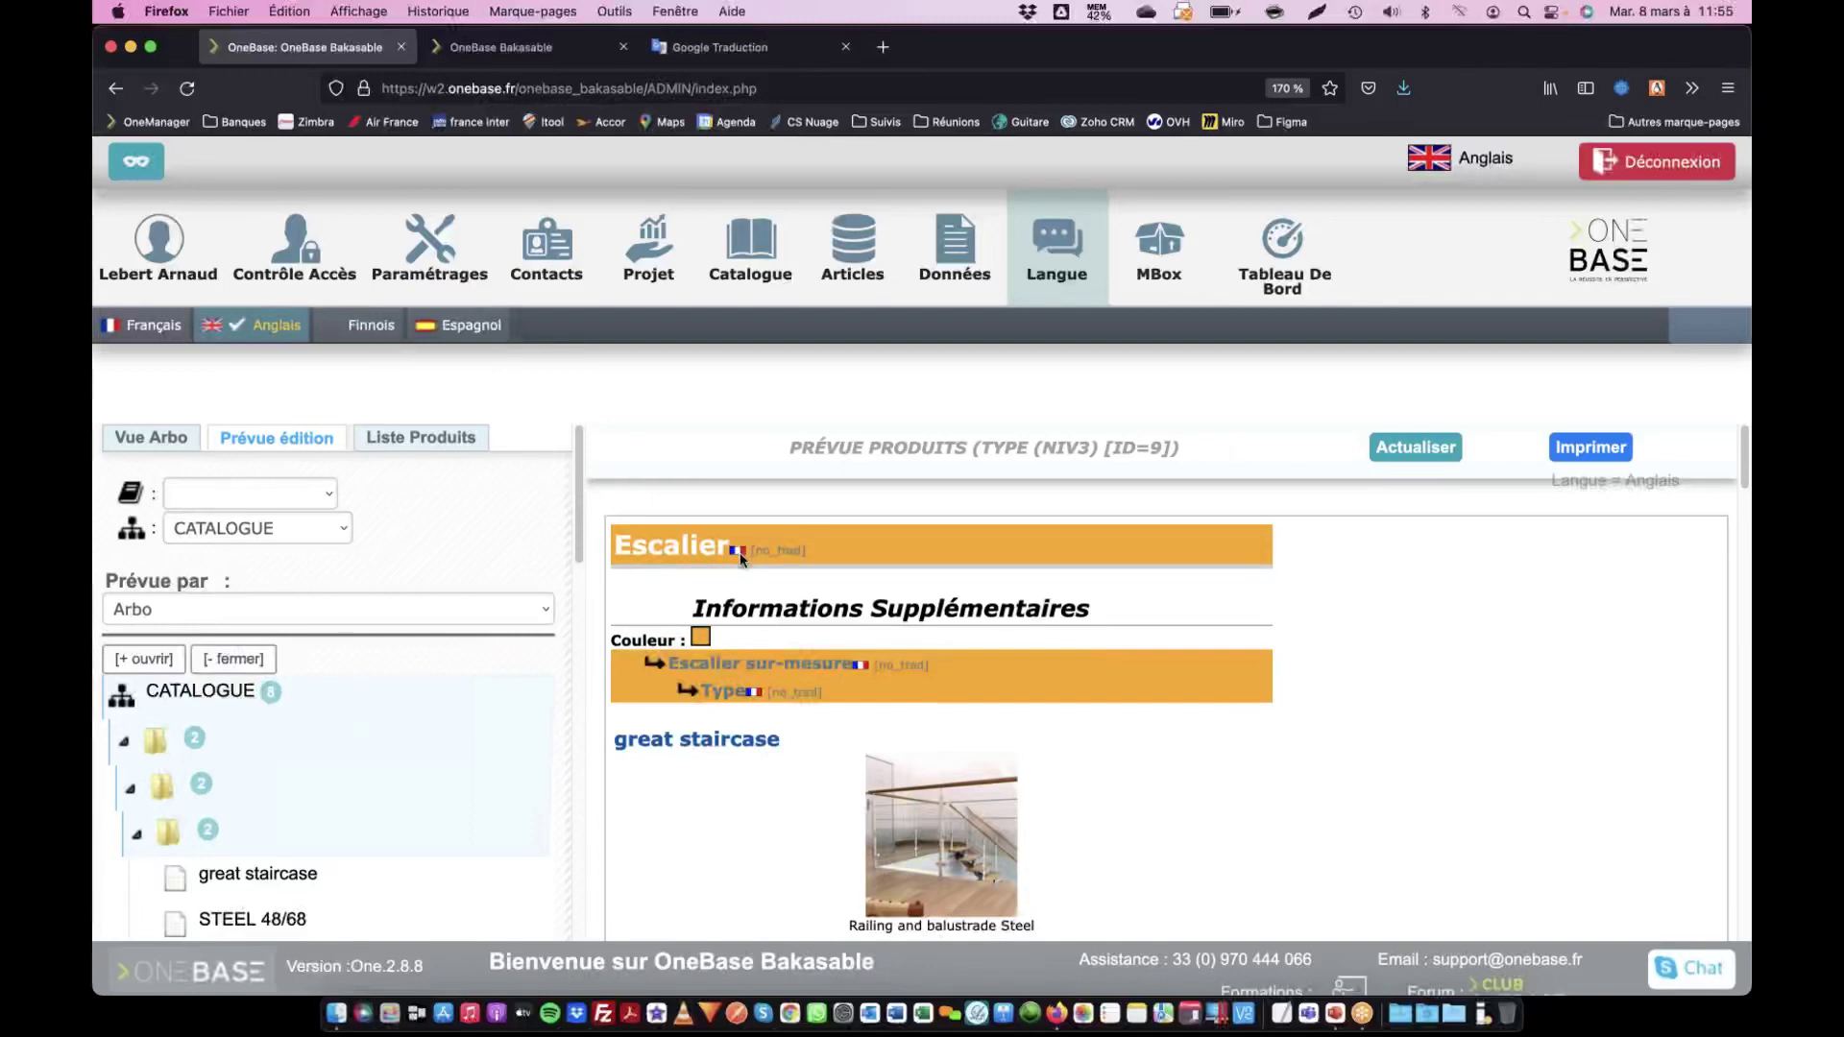
mouse_move(802, 560)
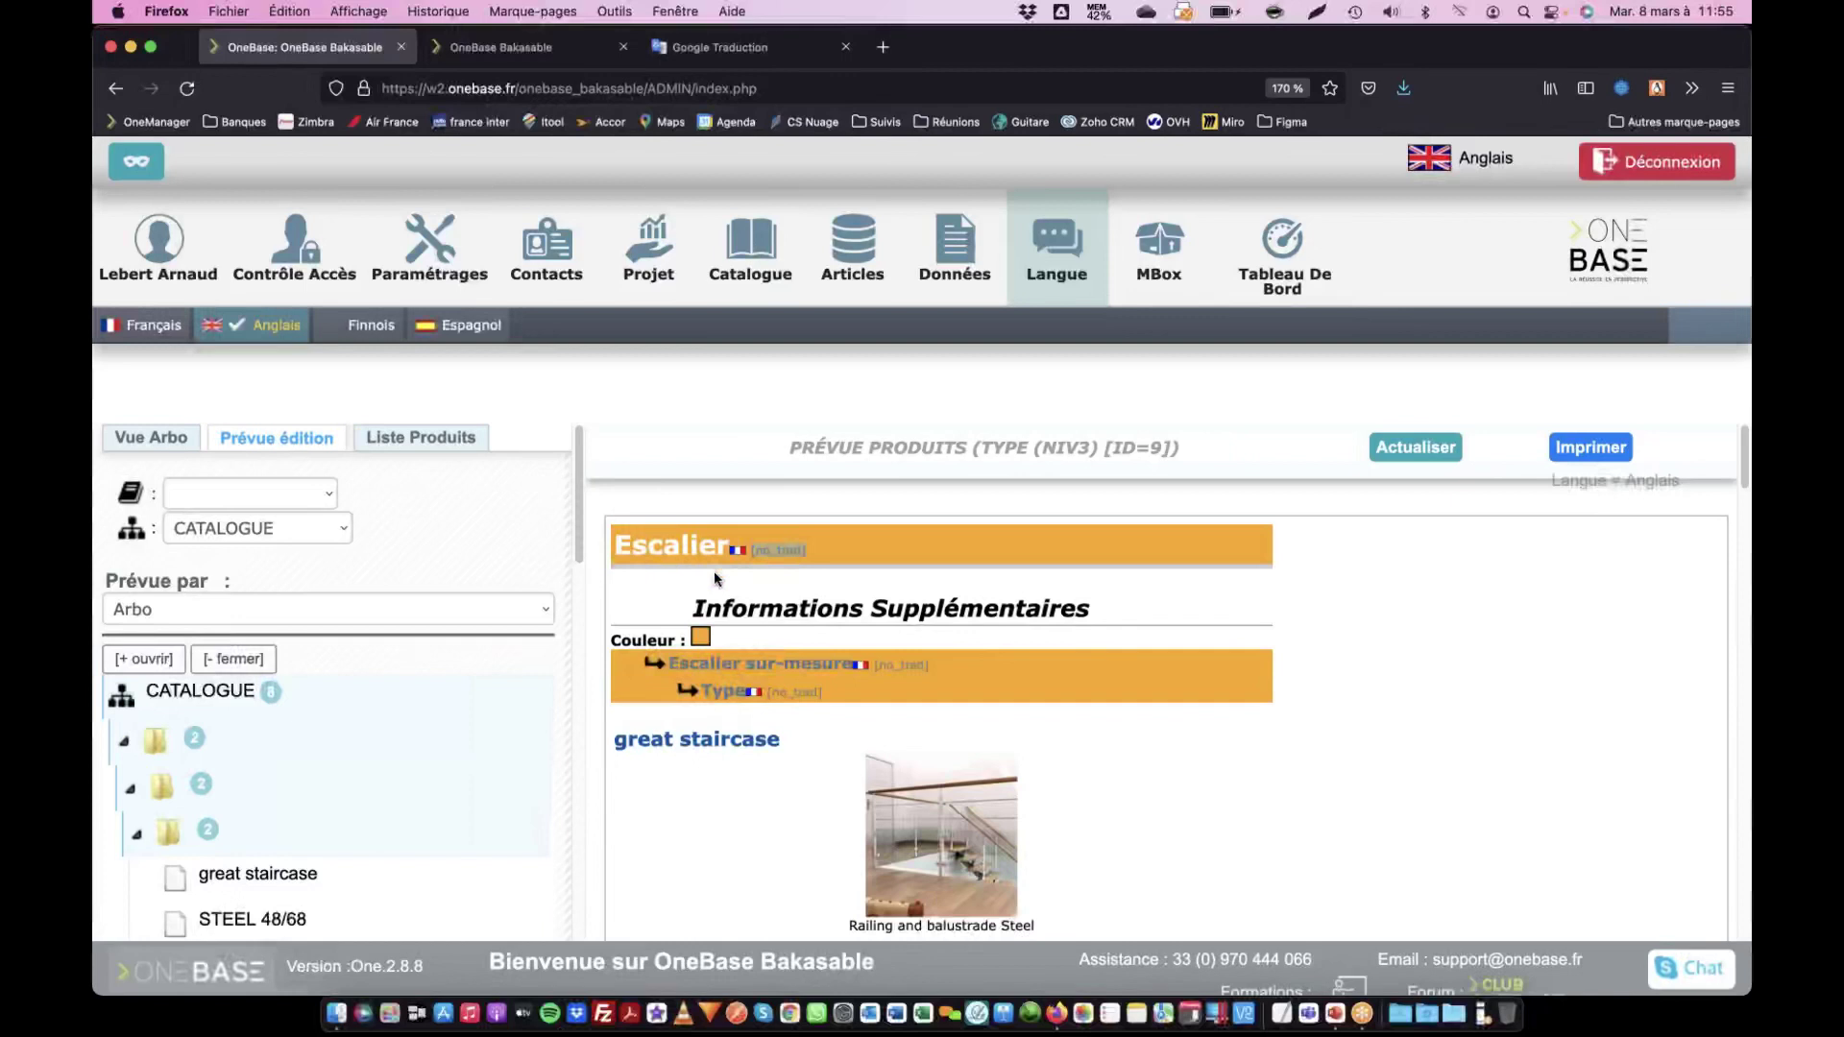
key(super+f)
text(hieno portaikko)
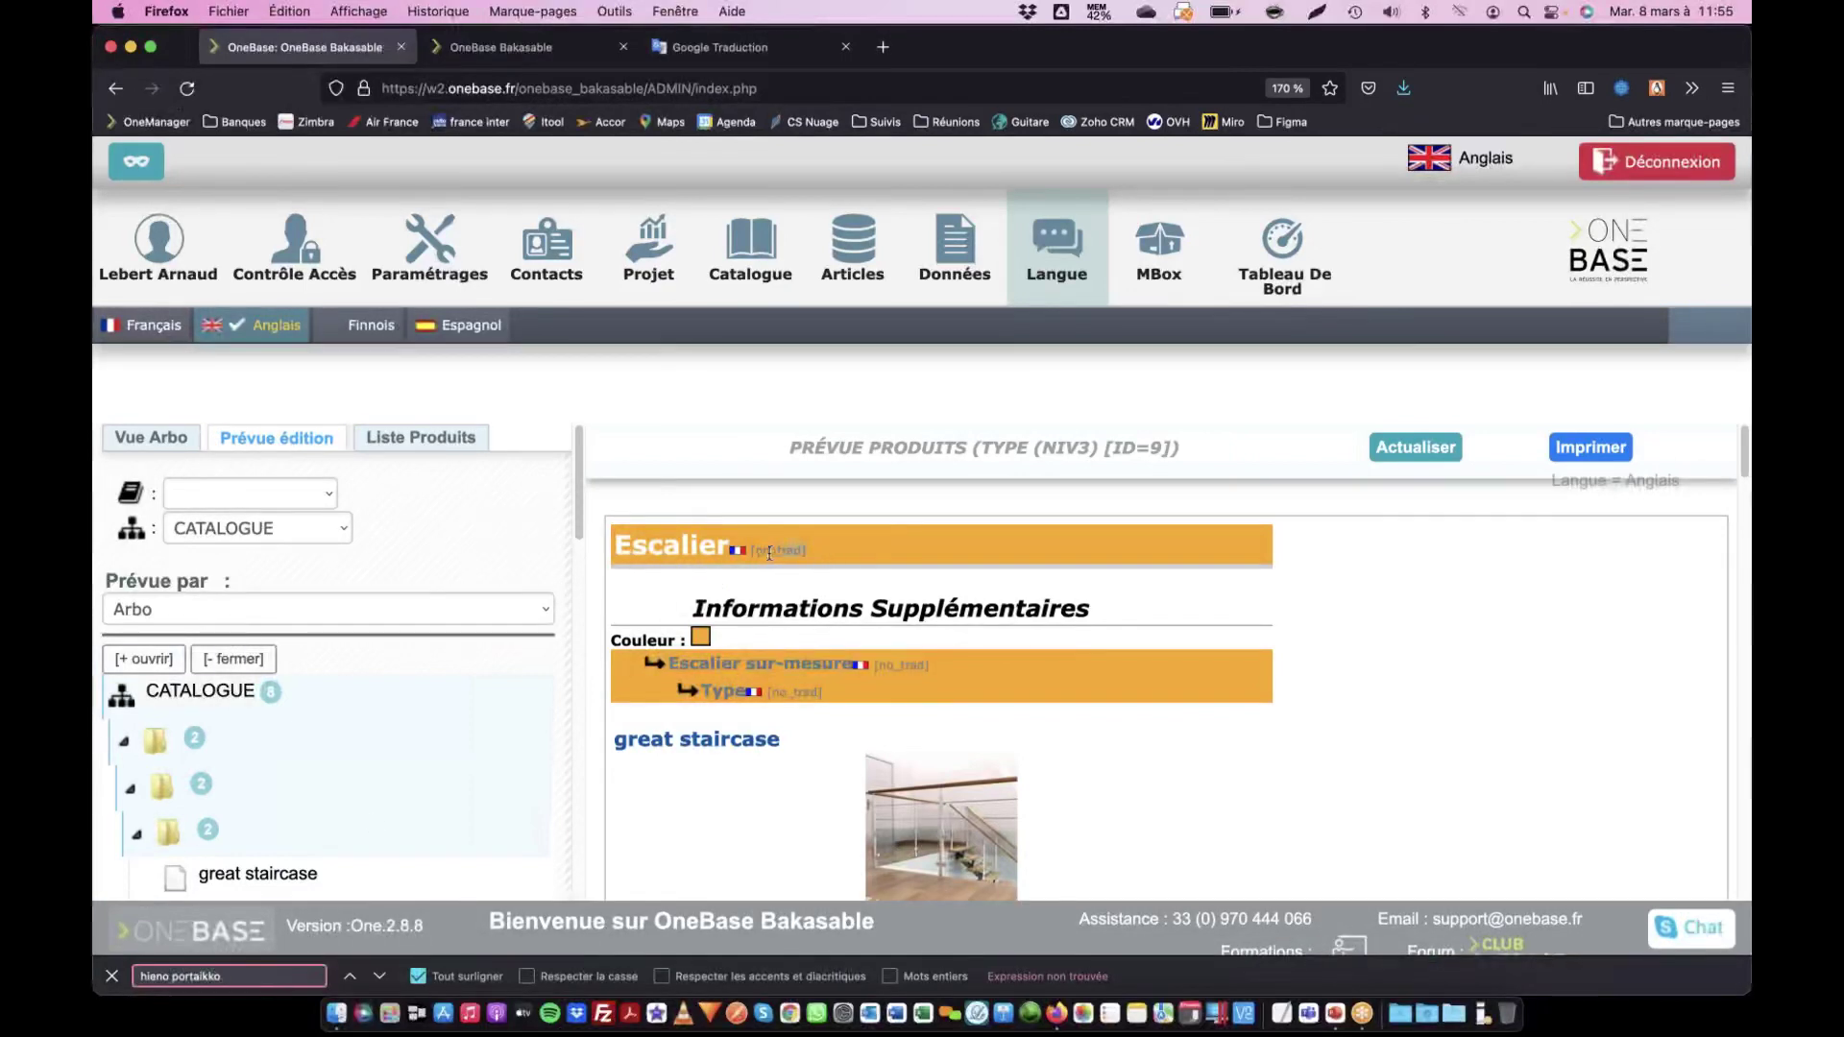
key(super+a)
key(BackSpace)
text([no_trad])
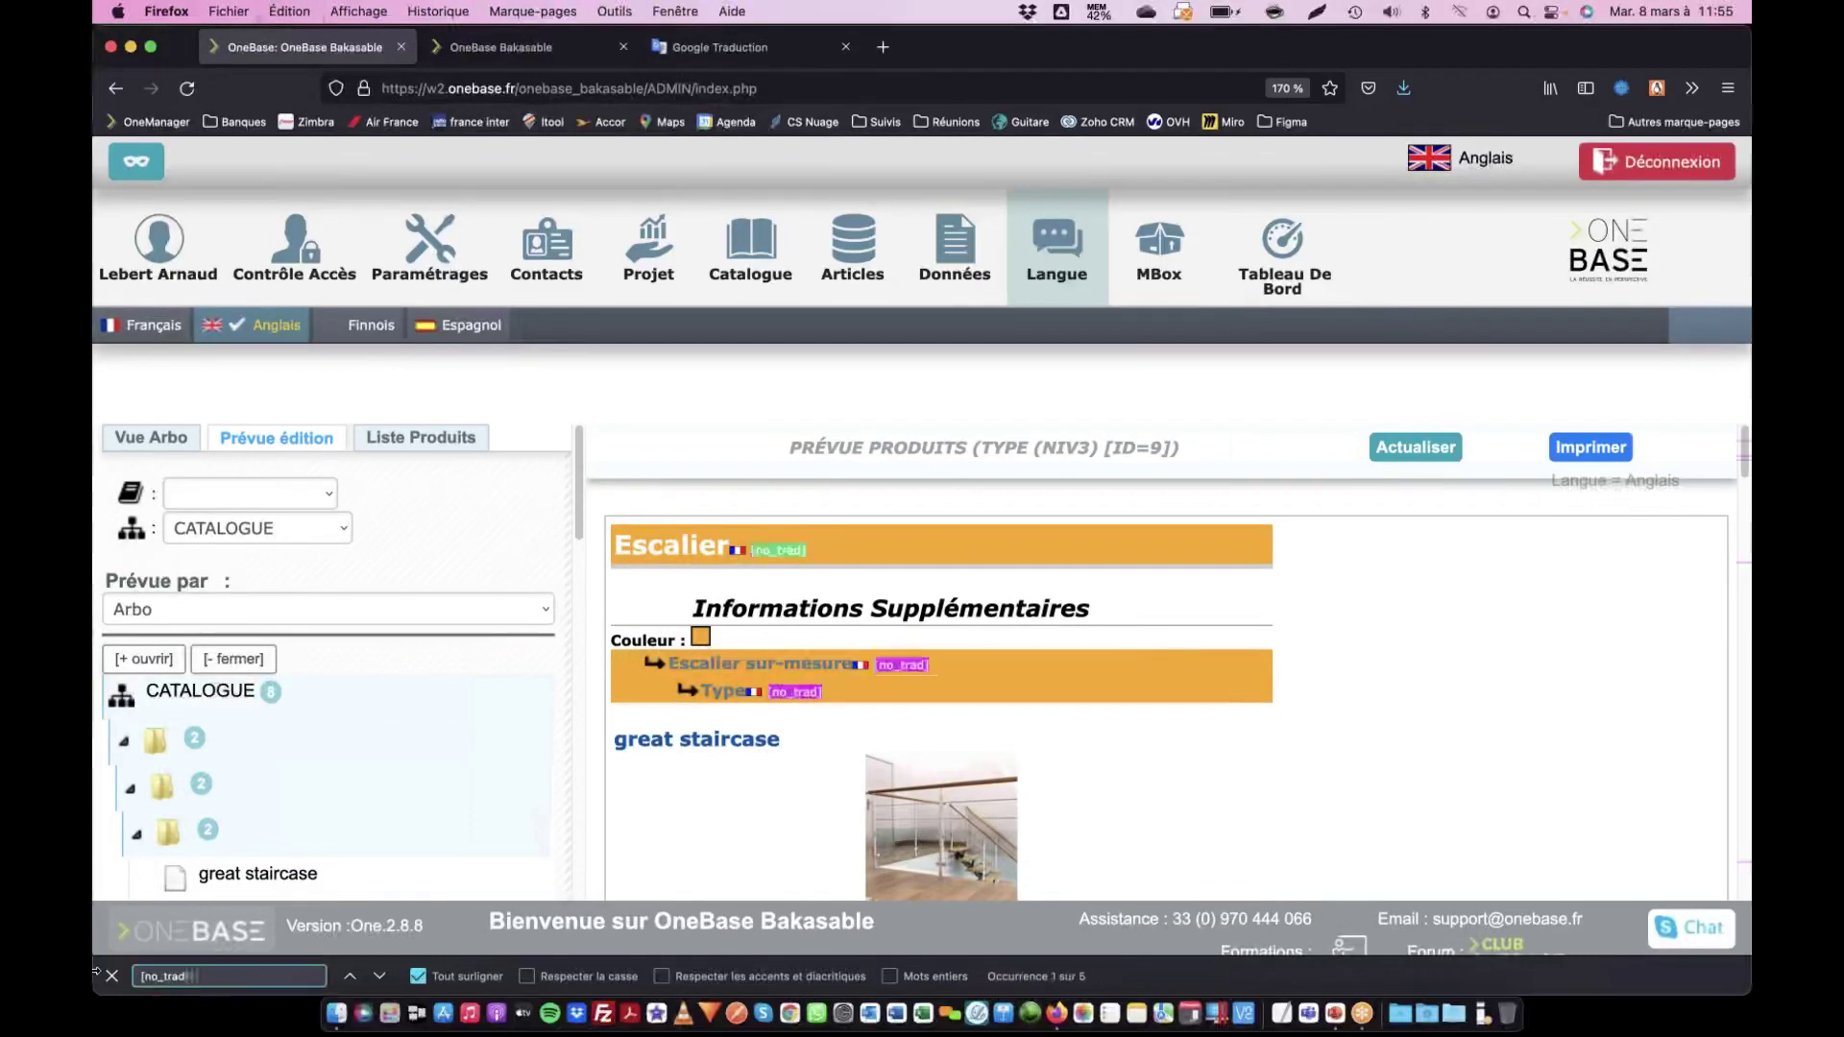
key(Return)
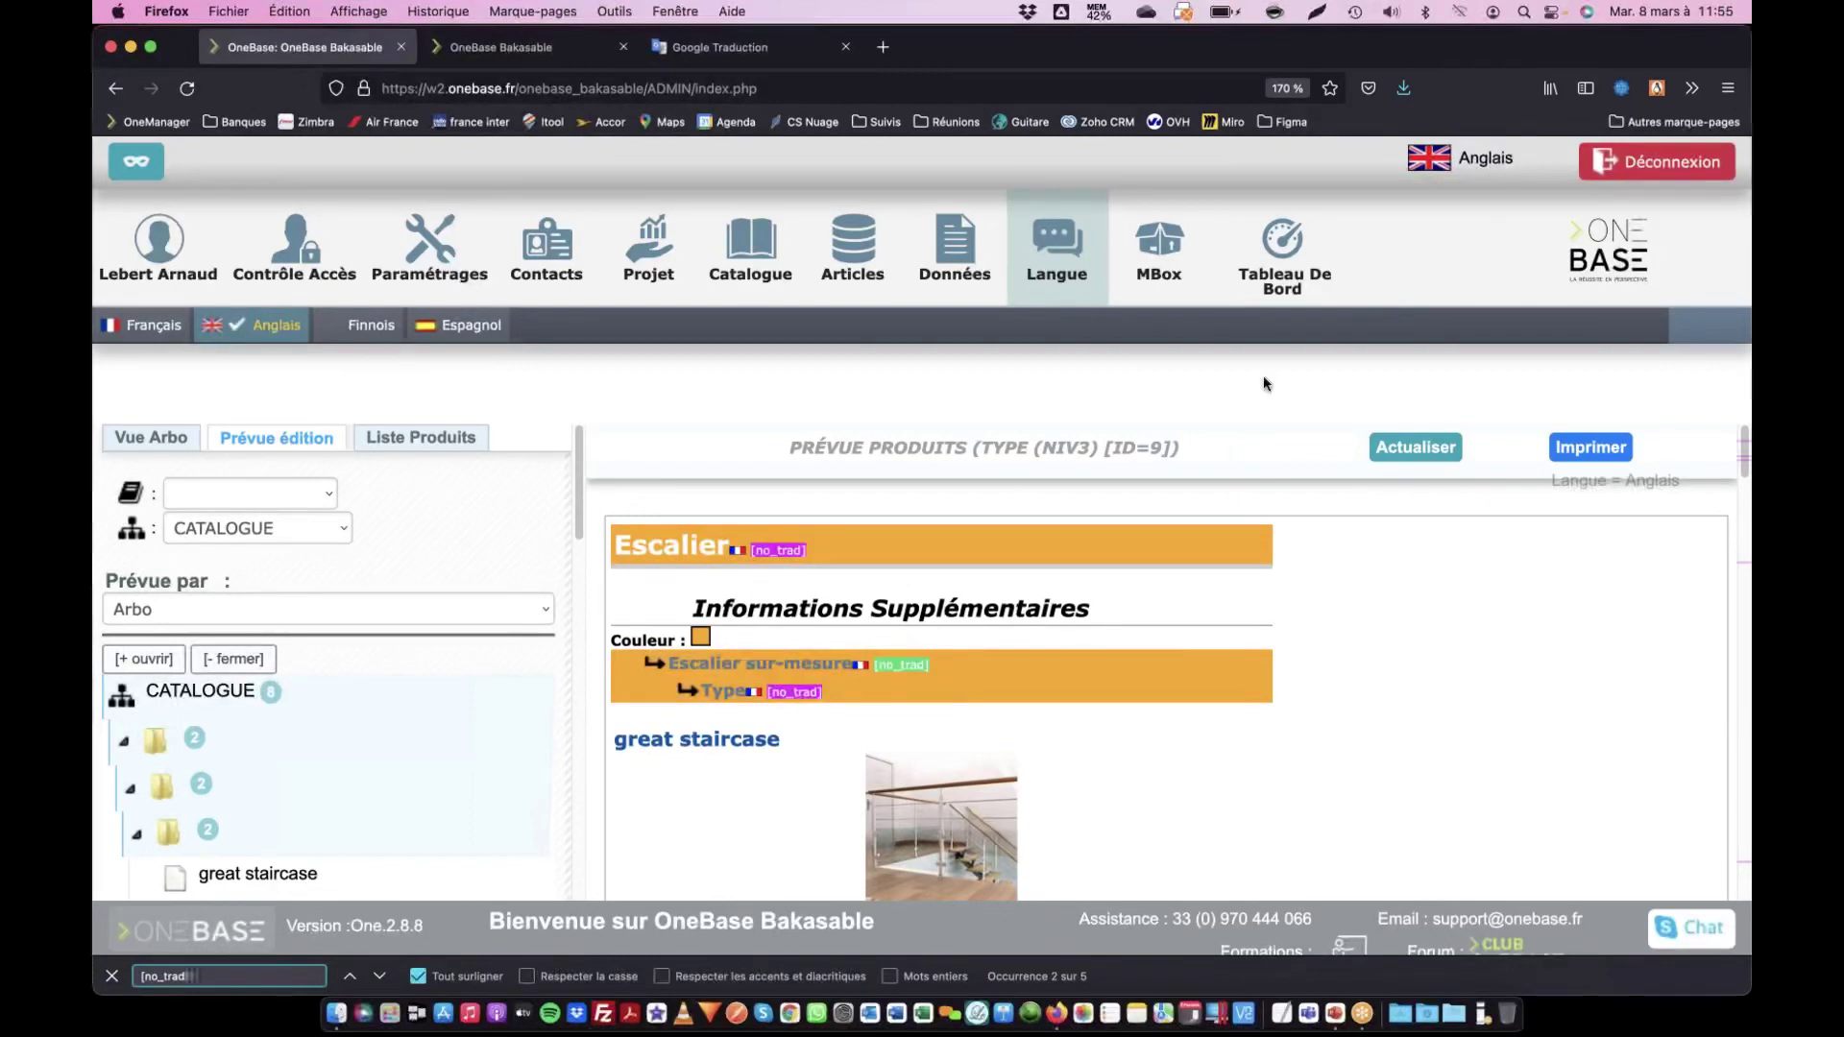
key(super+0)
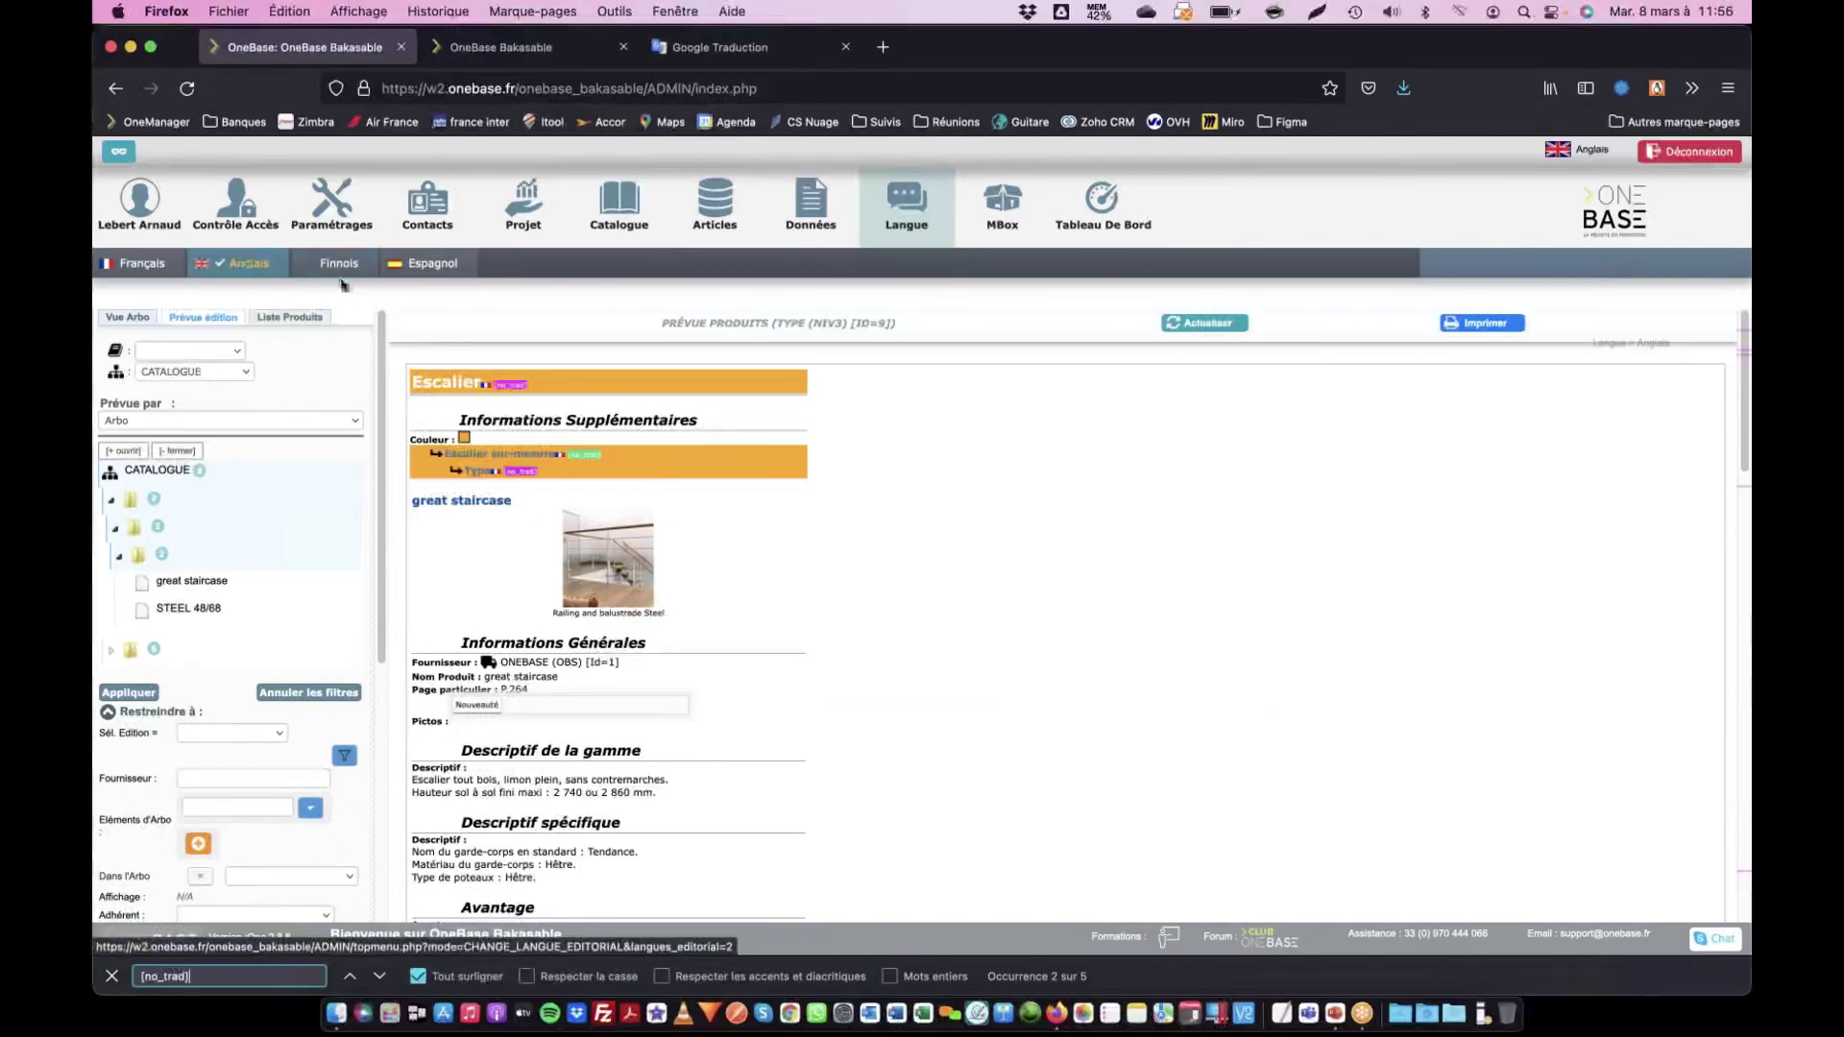
Open the Langue entity restrictions from the advanced options of the OneAdmin role
click(251, 205)
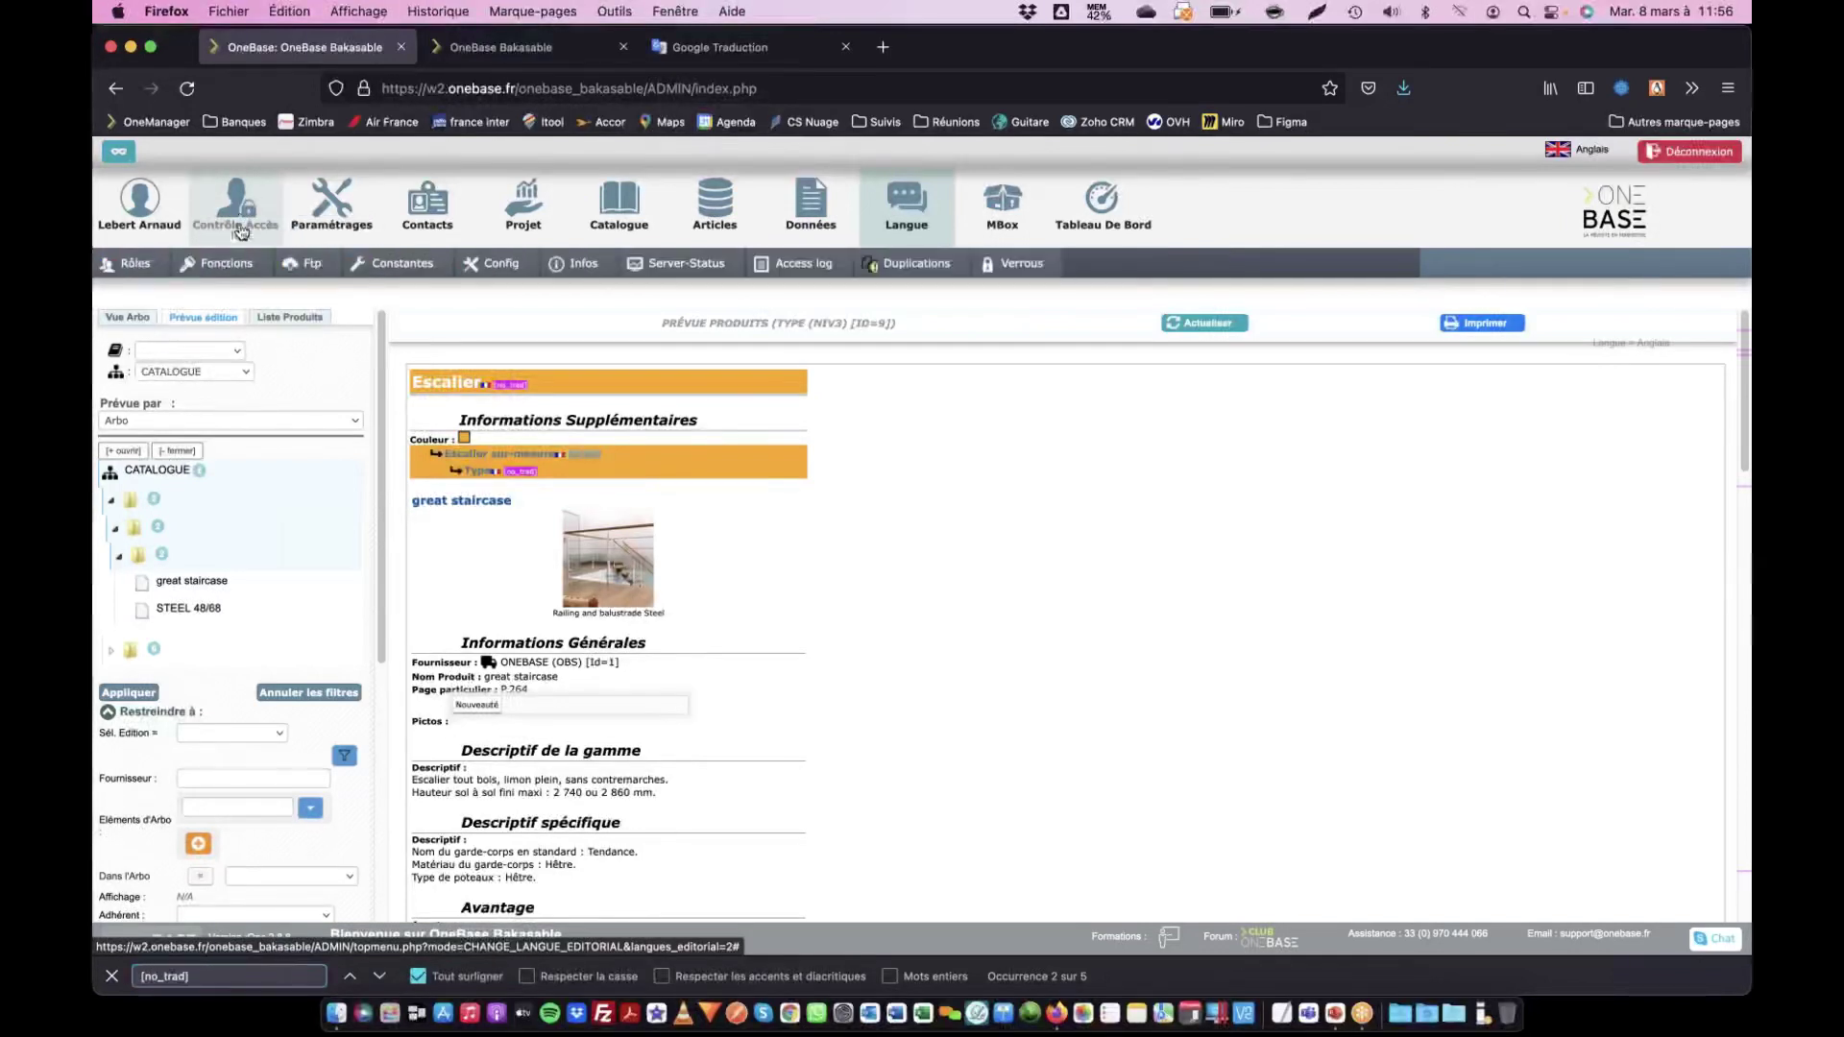
click(143, 266)
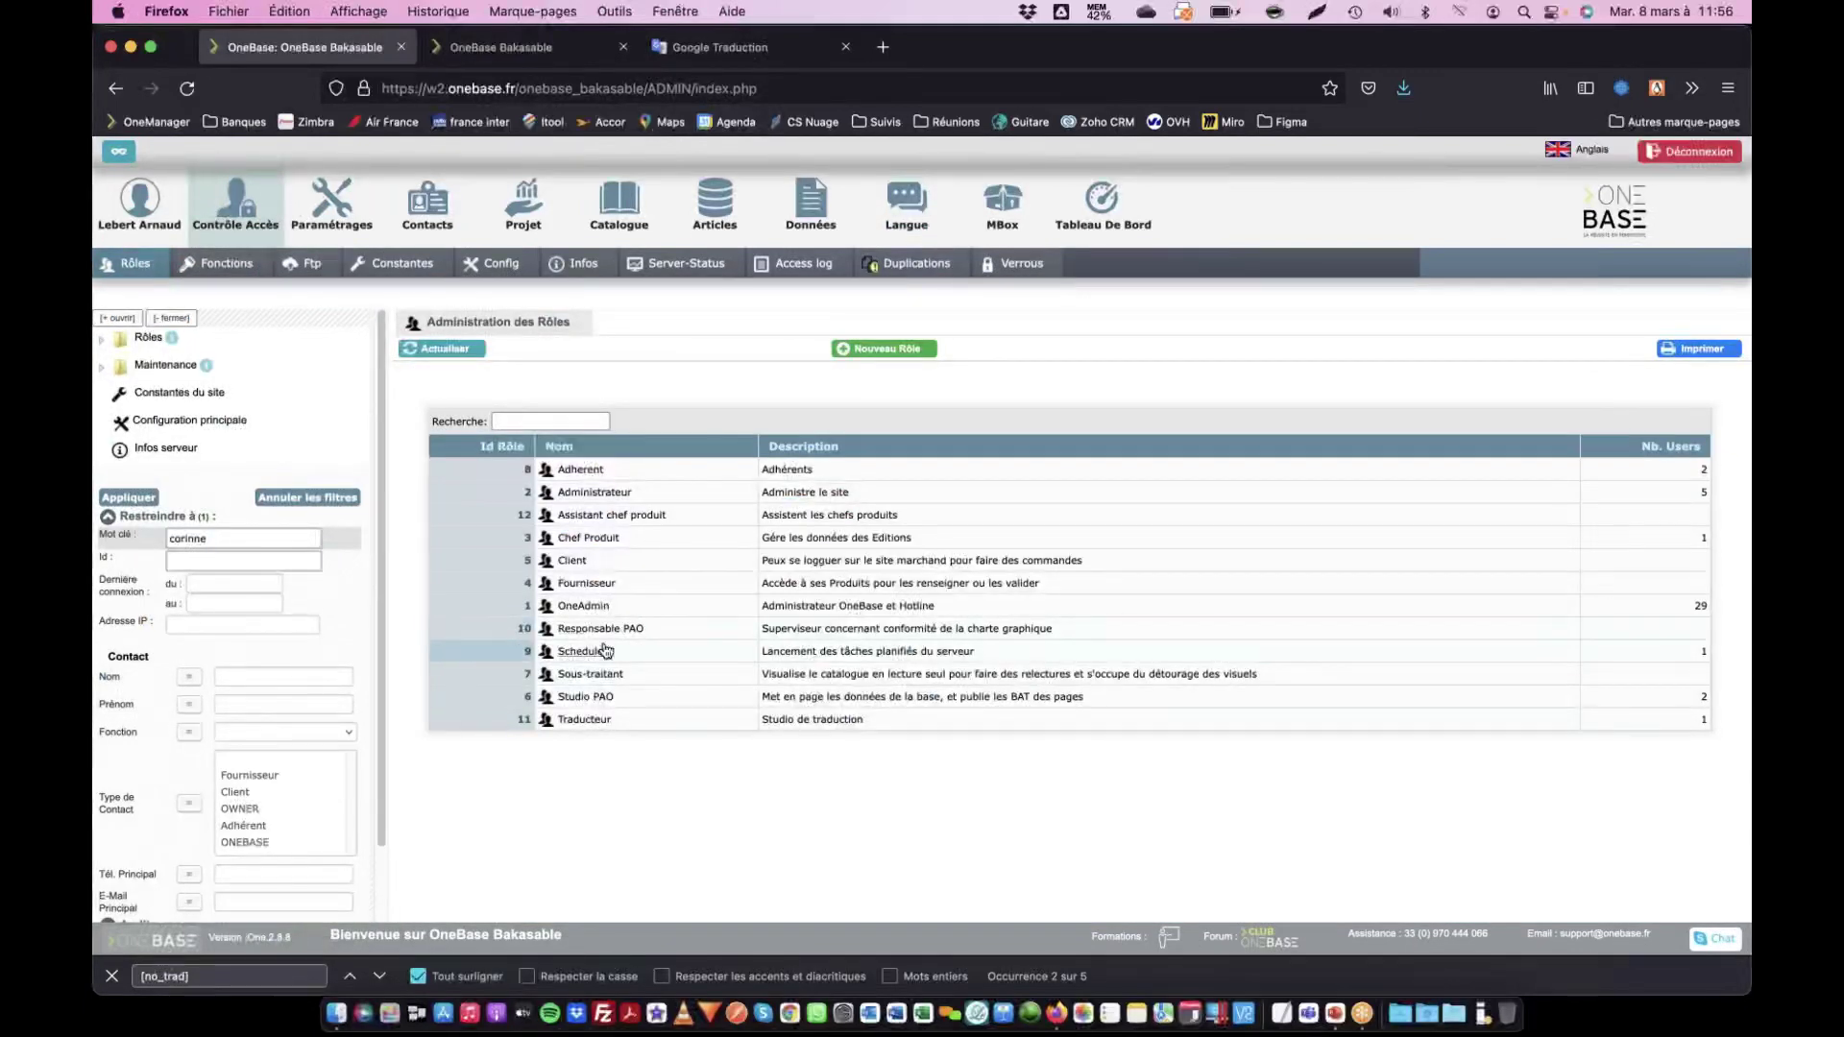
click(591, 606)
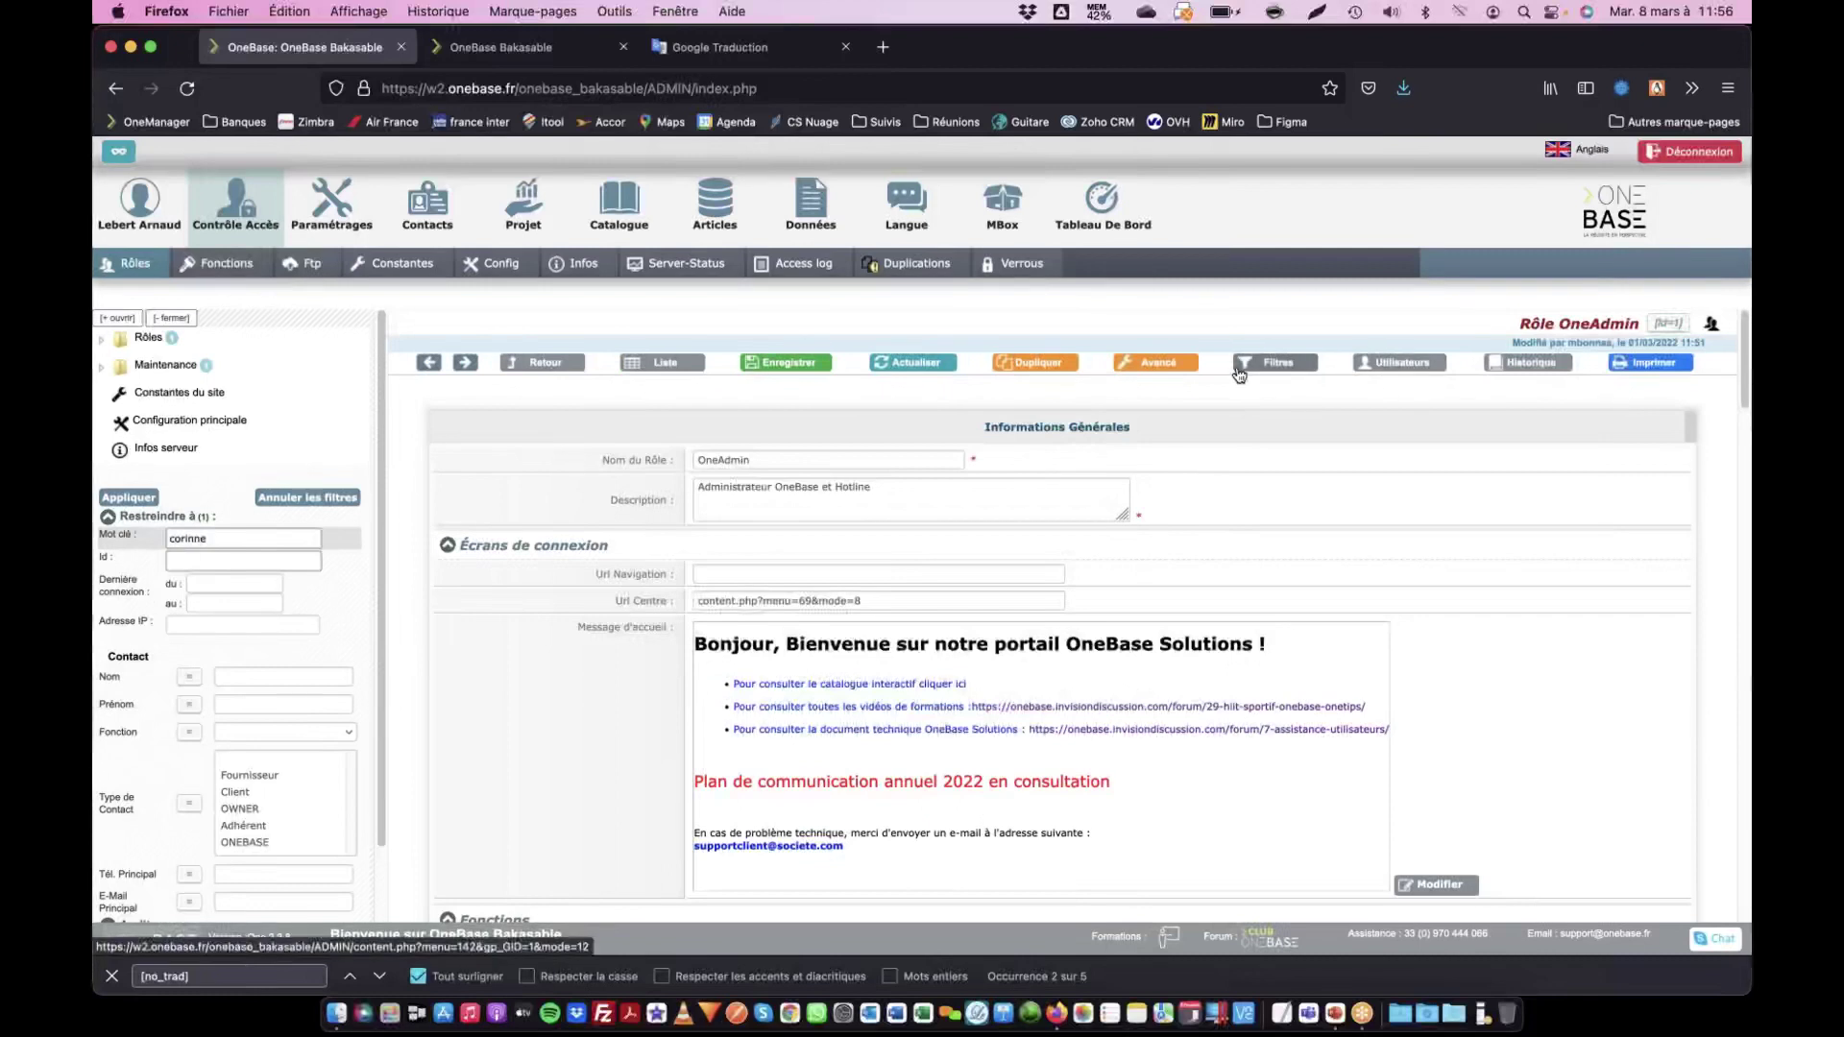
click(1163, 364)
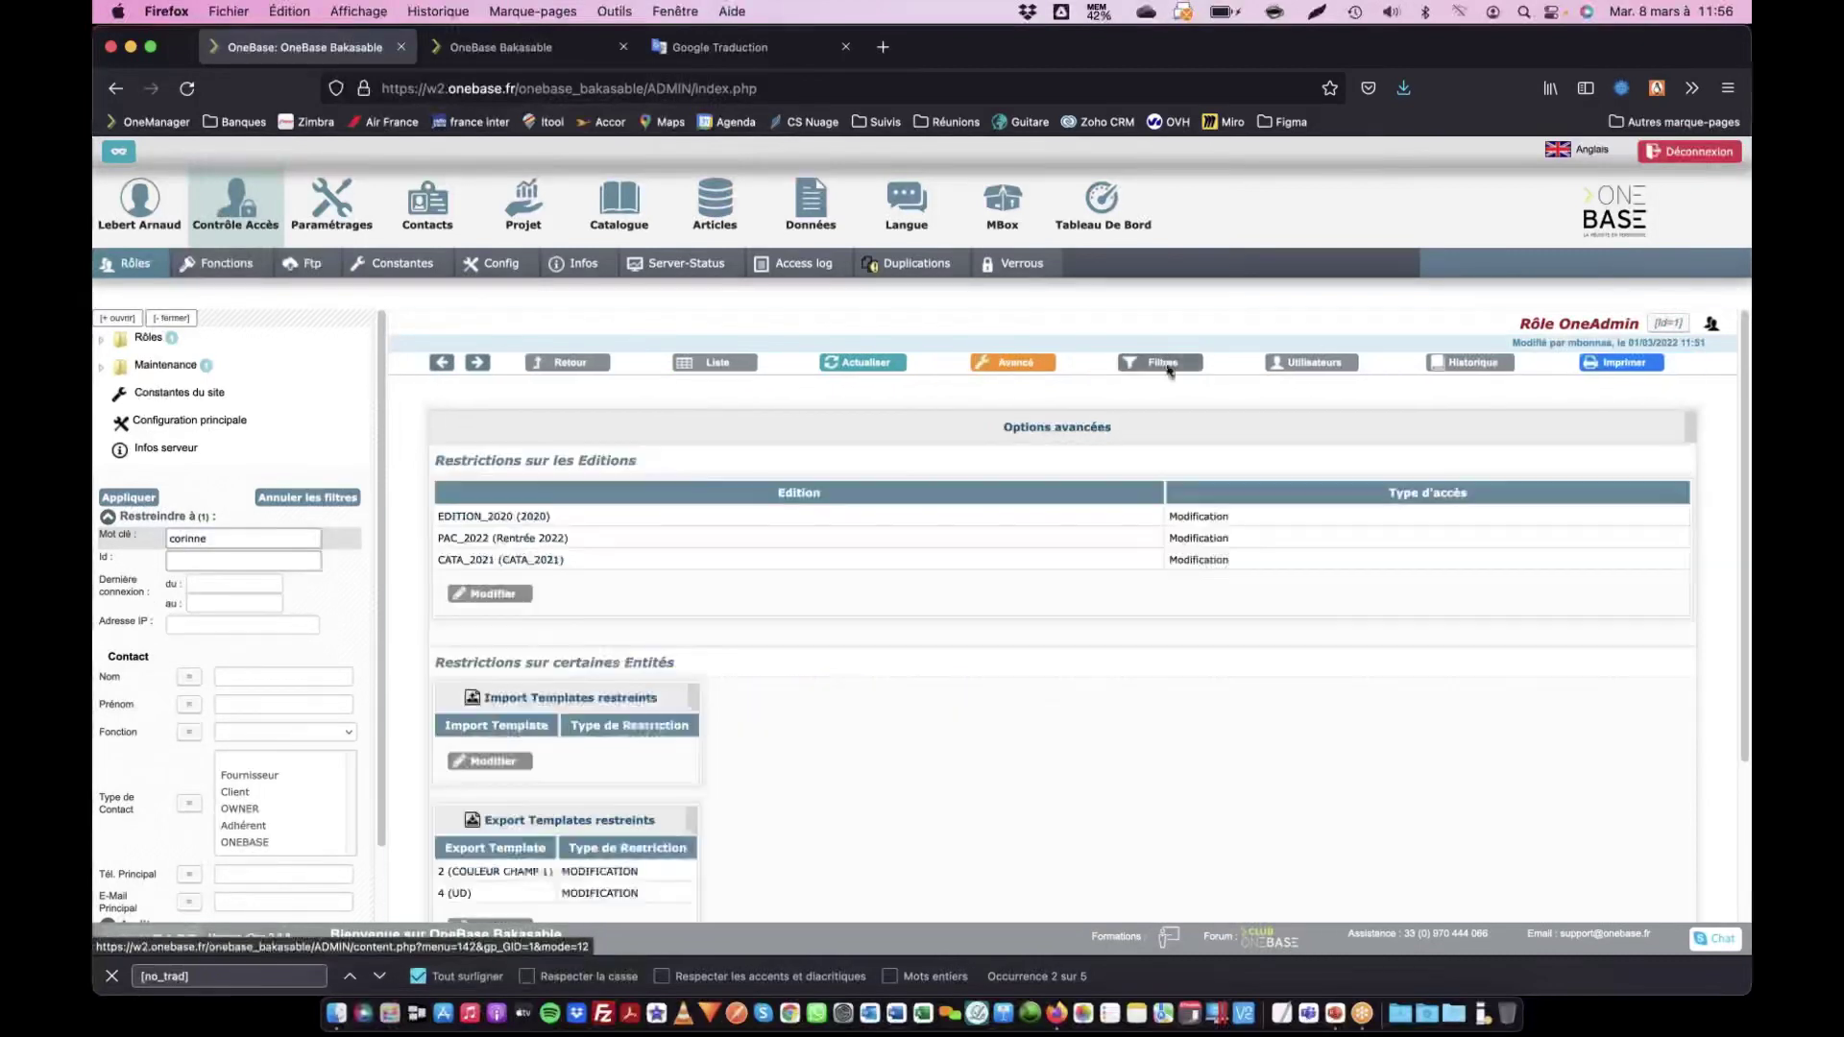
scroll(769, 564, down, 3)
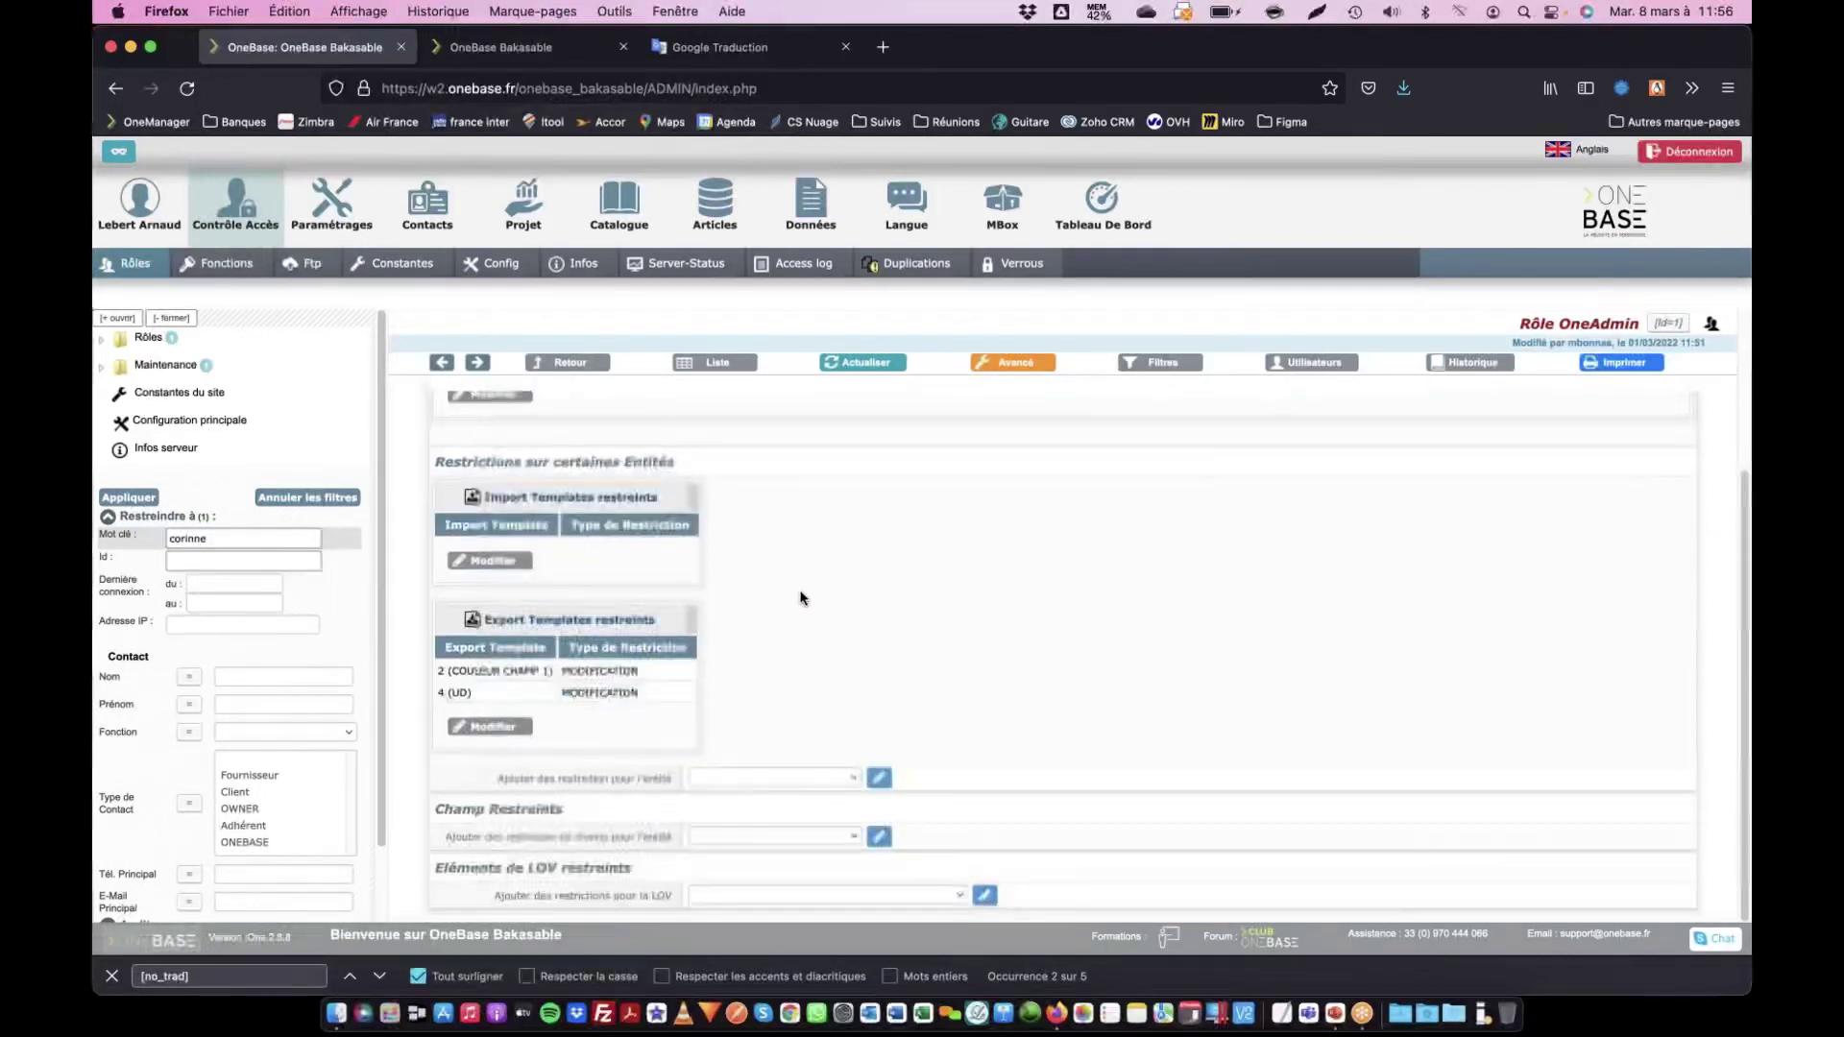
click(776, 784)
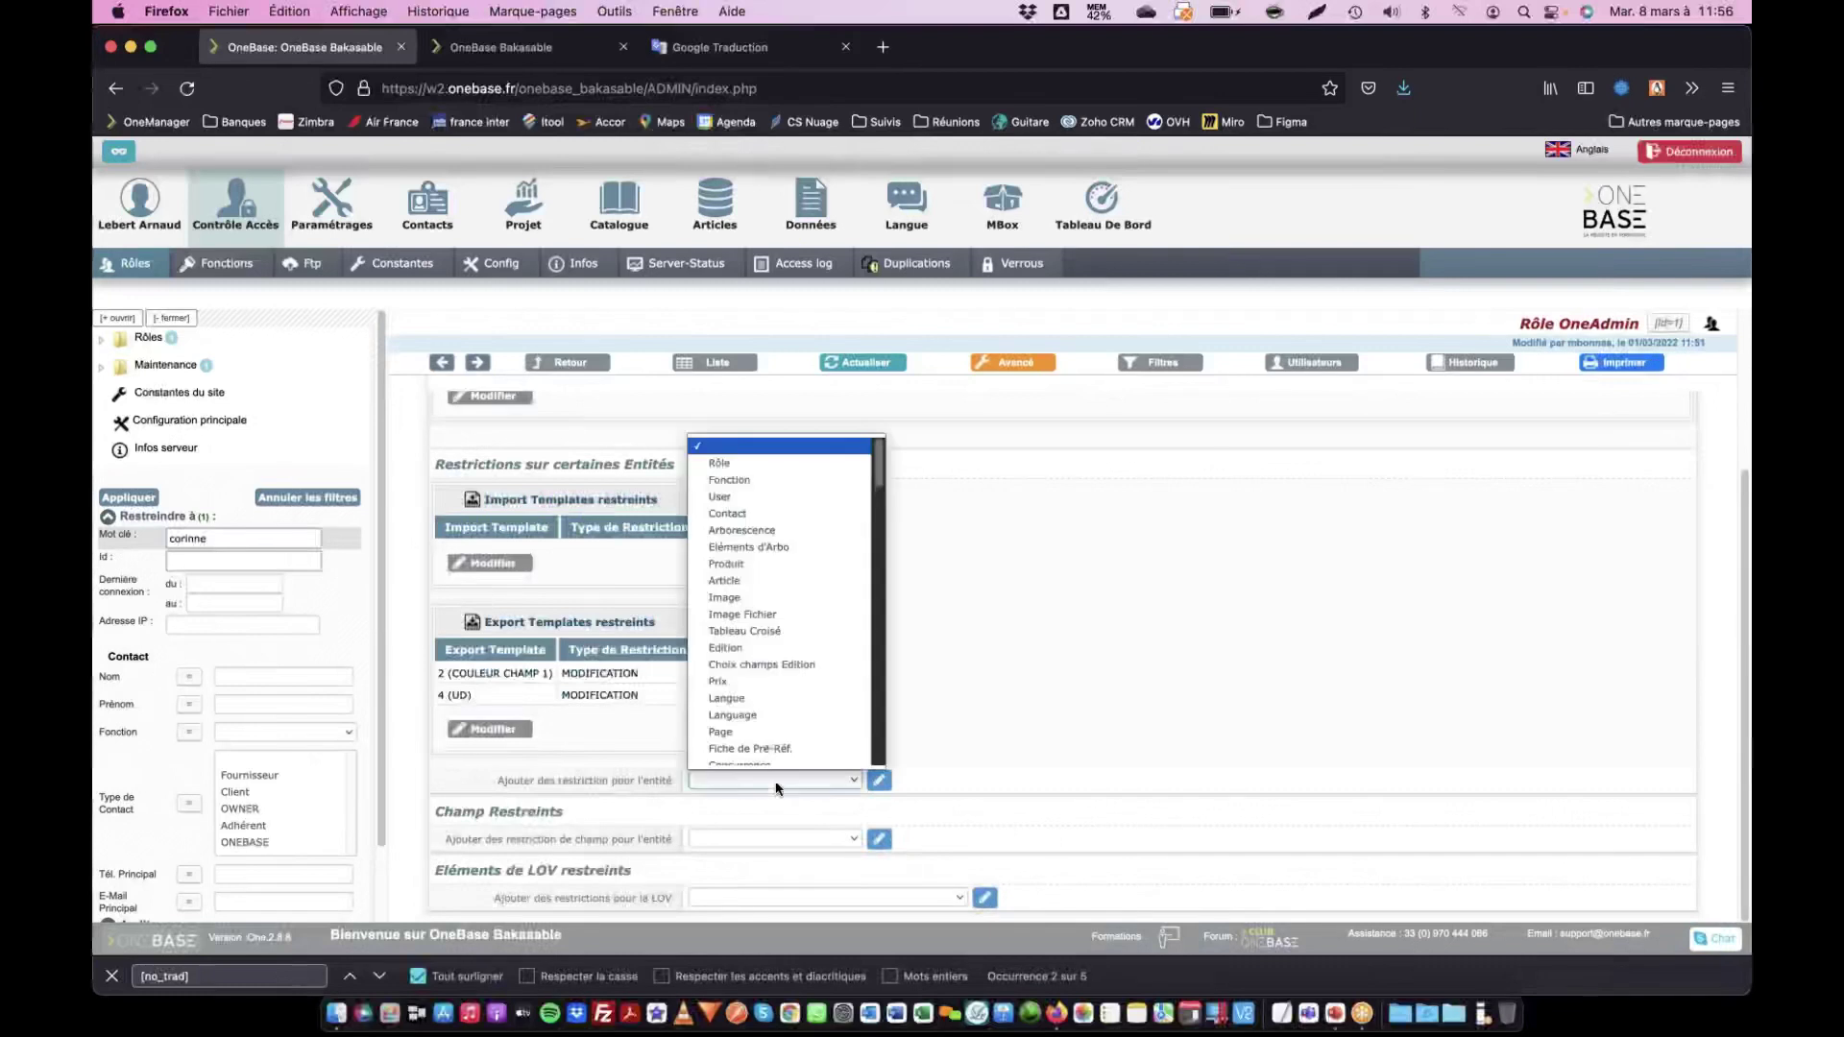
click(759, 698)
click(879, 780)
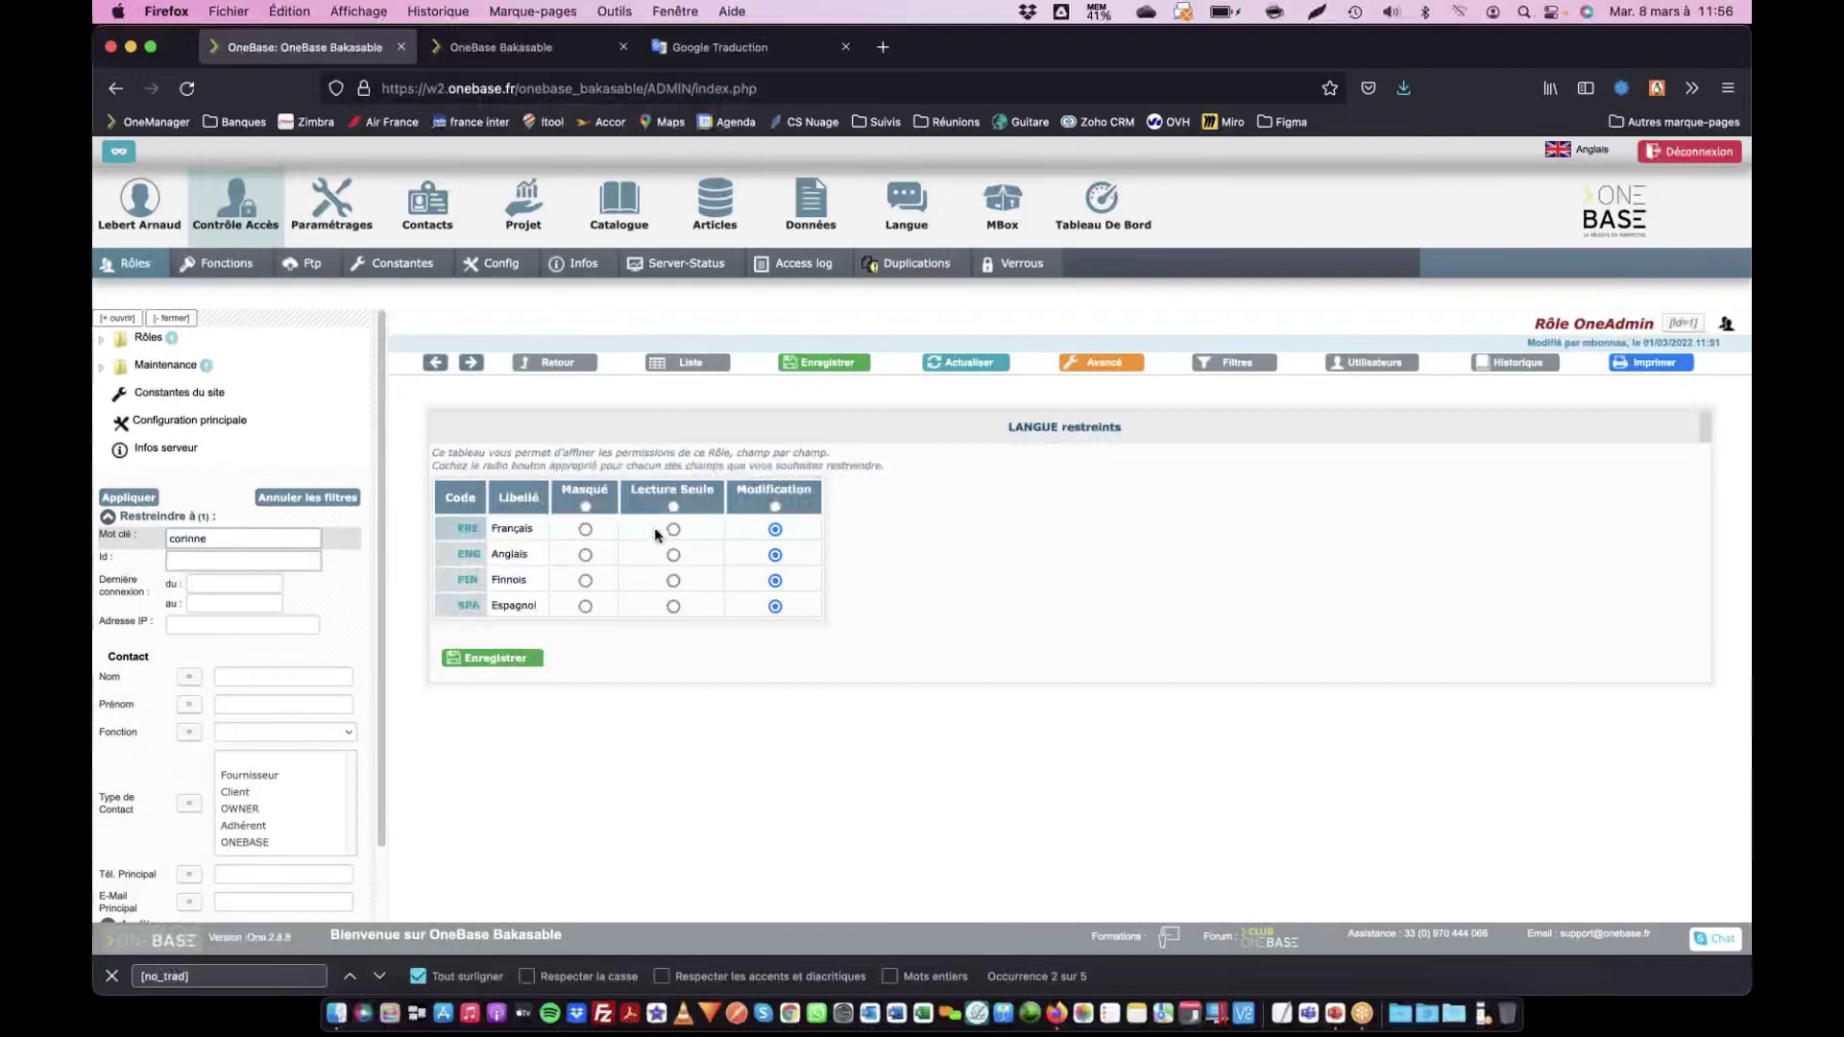
Restrict the role to Lecture Seule for Français and Masqué for Anglais and Finnois, and save the language restrictions
click(585, 555)
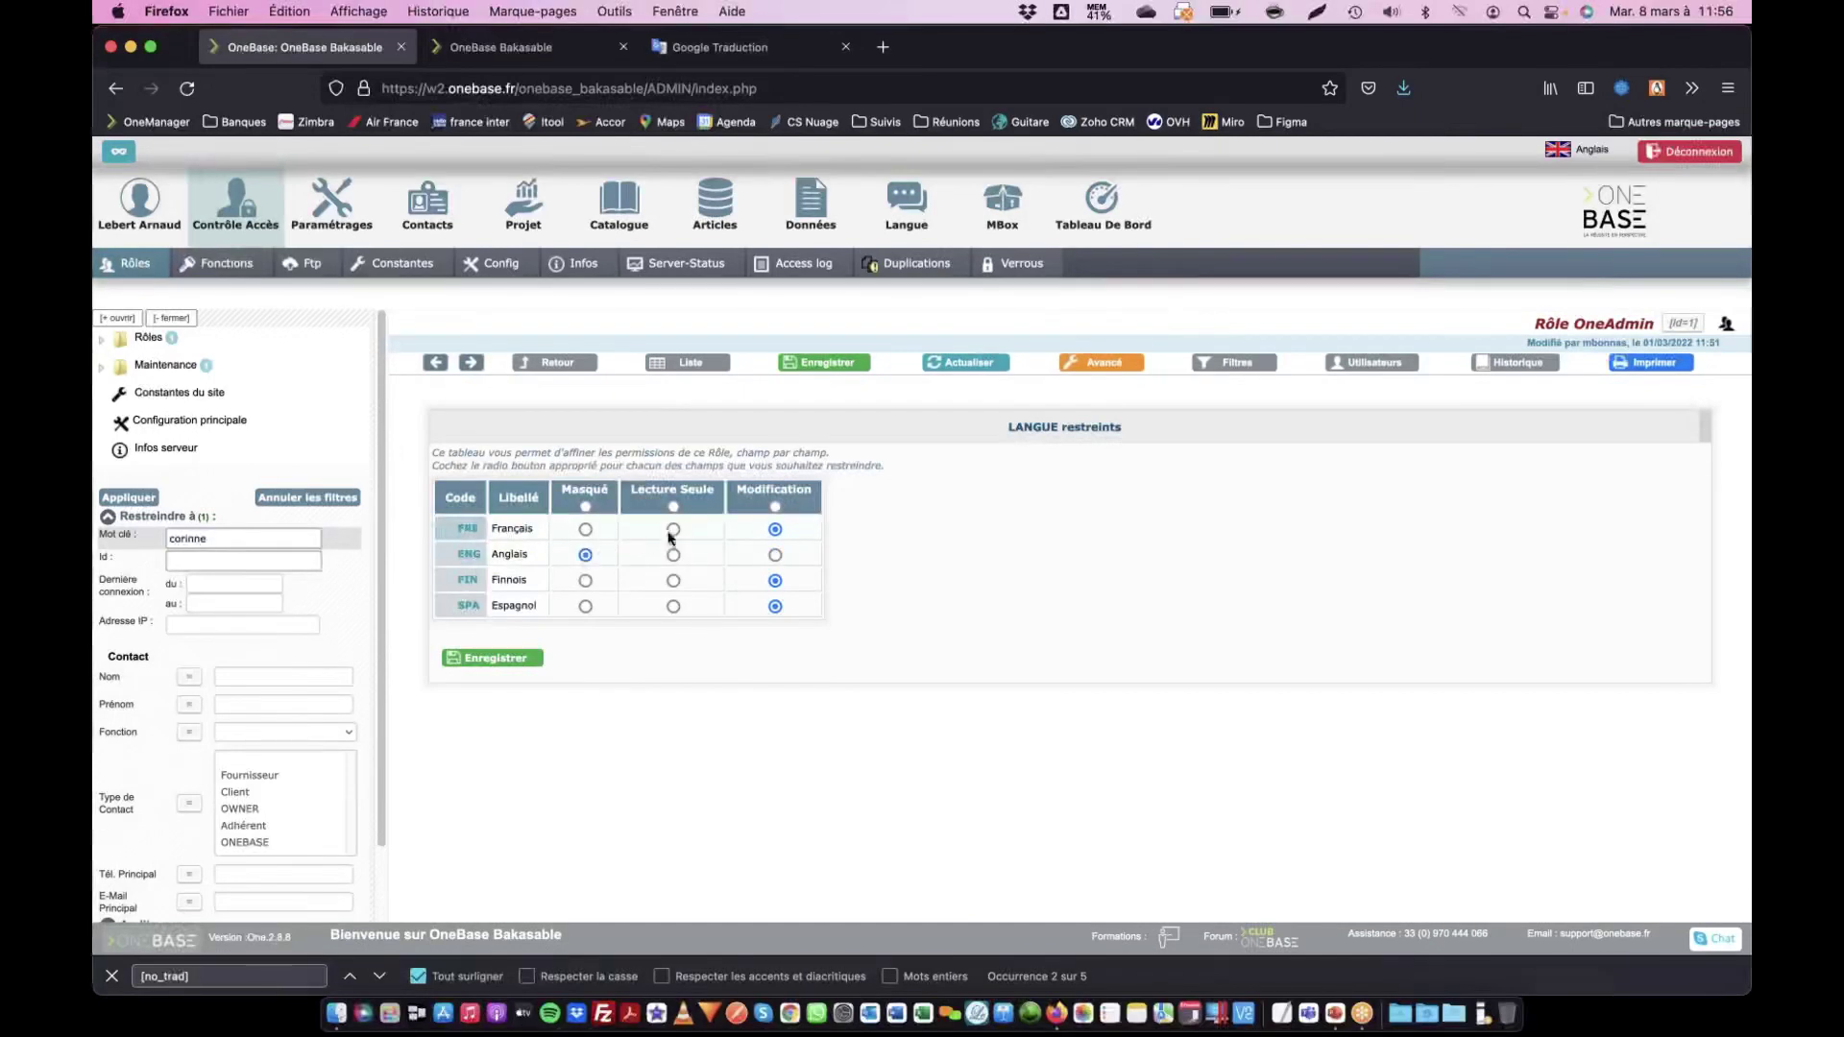
click(673, 529)
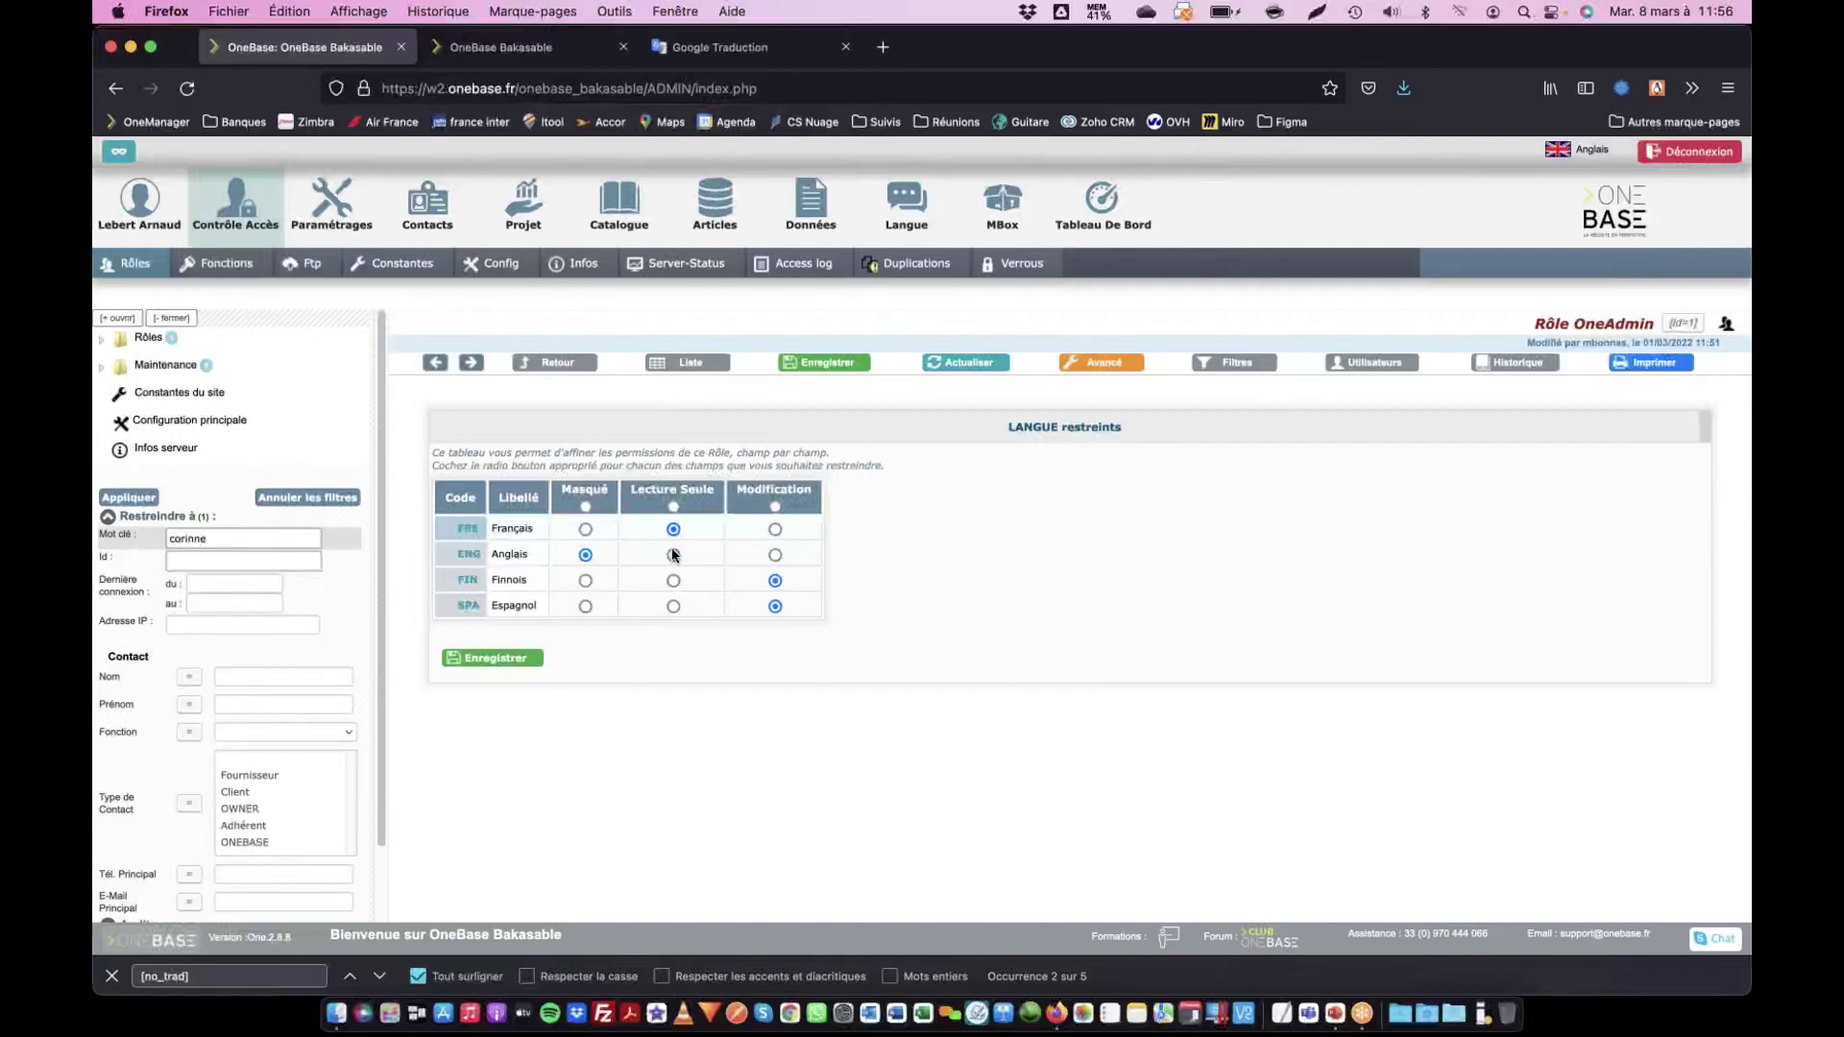
click(585, 581)
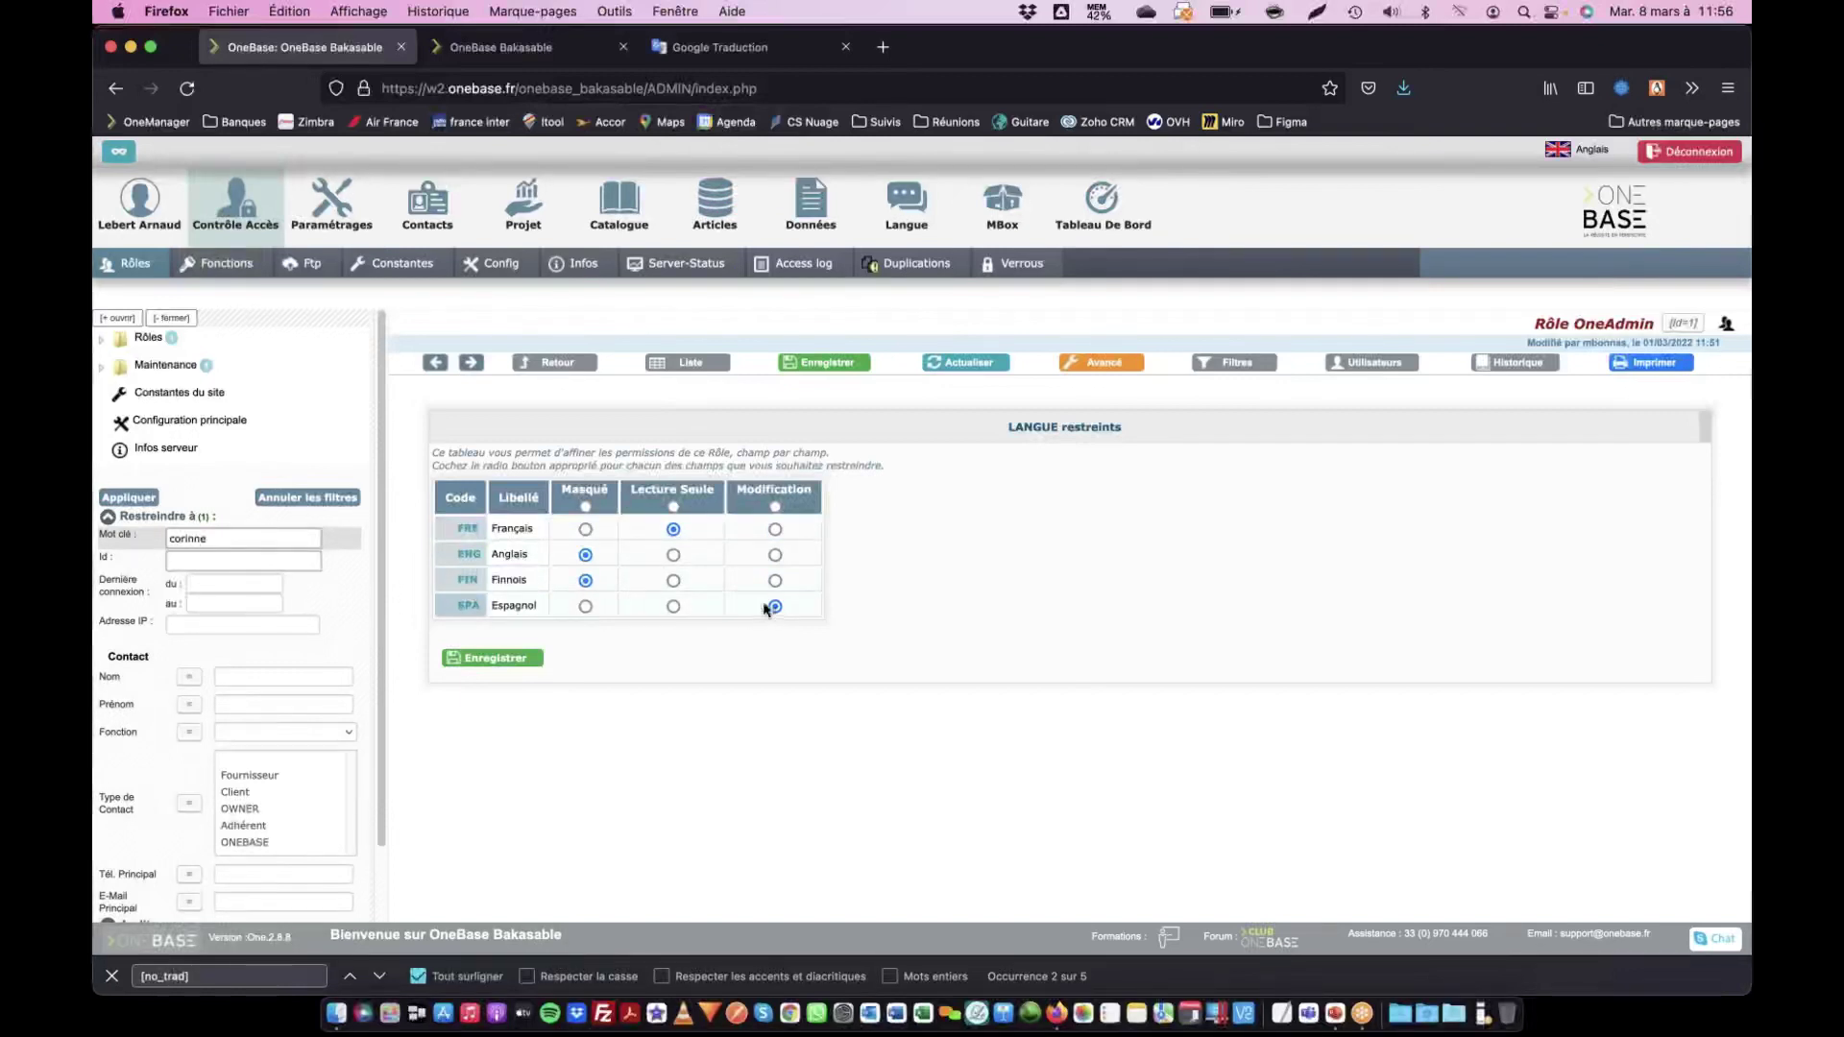
click(520, 661)
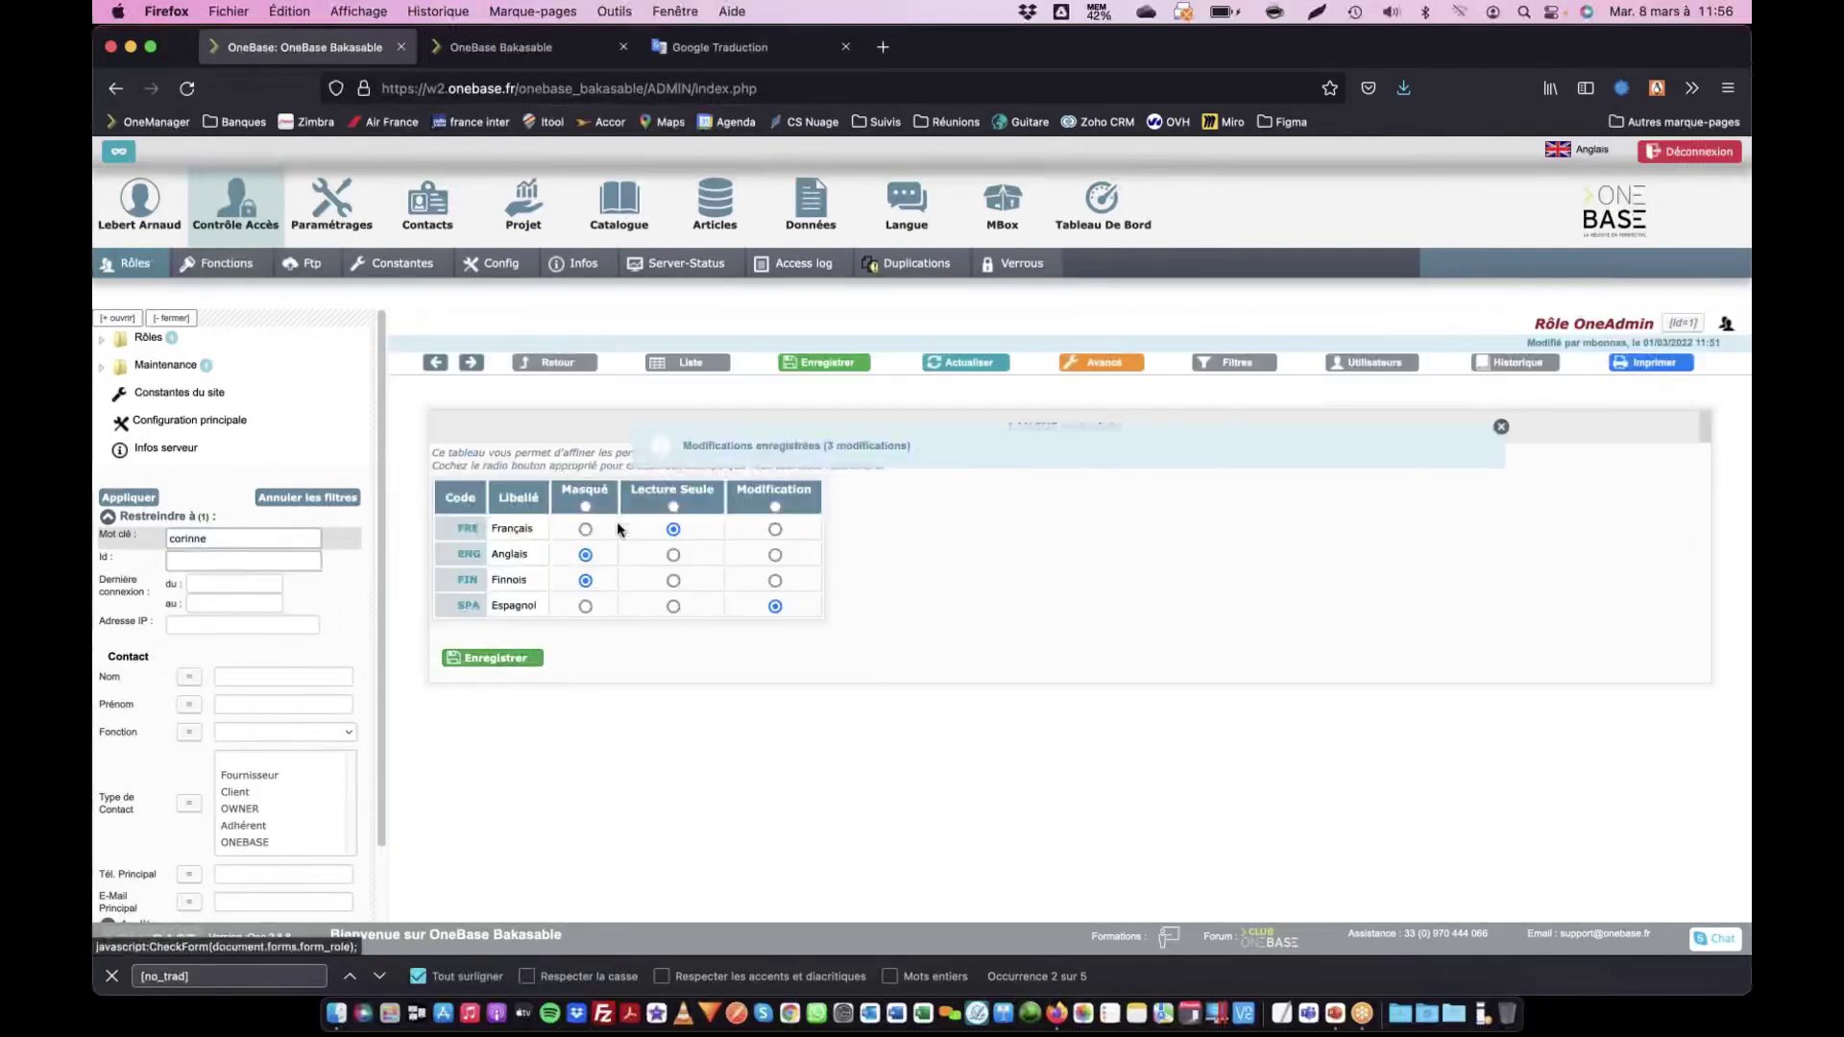
Reopen the great staircase product to check the languages offered in its translation form, and review its Mode Page view
click(619, 204)
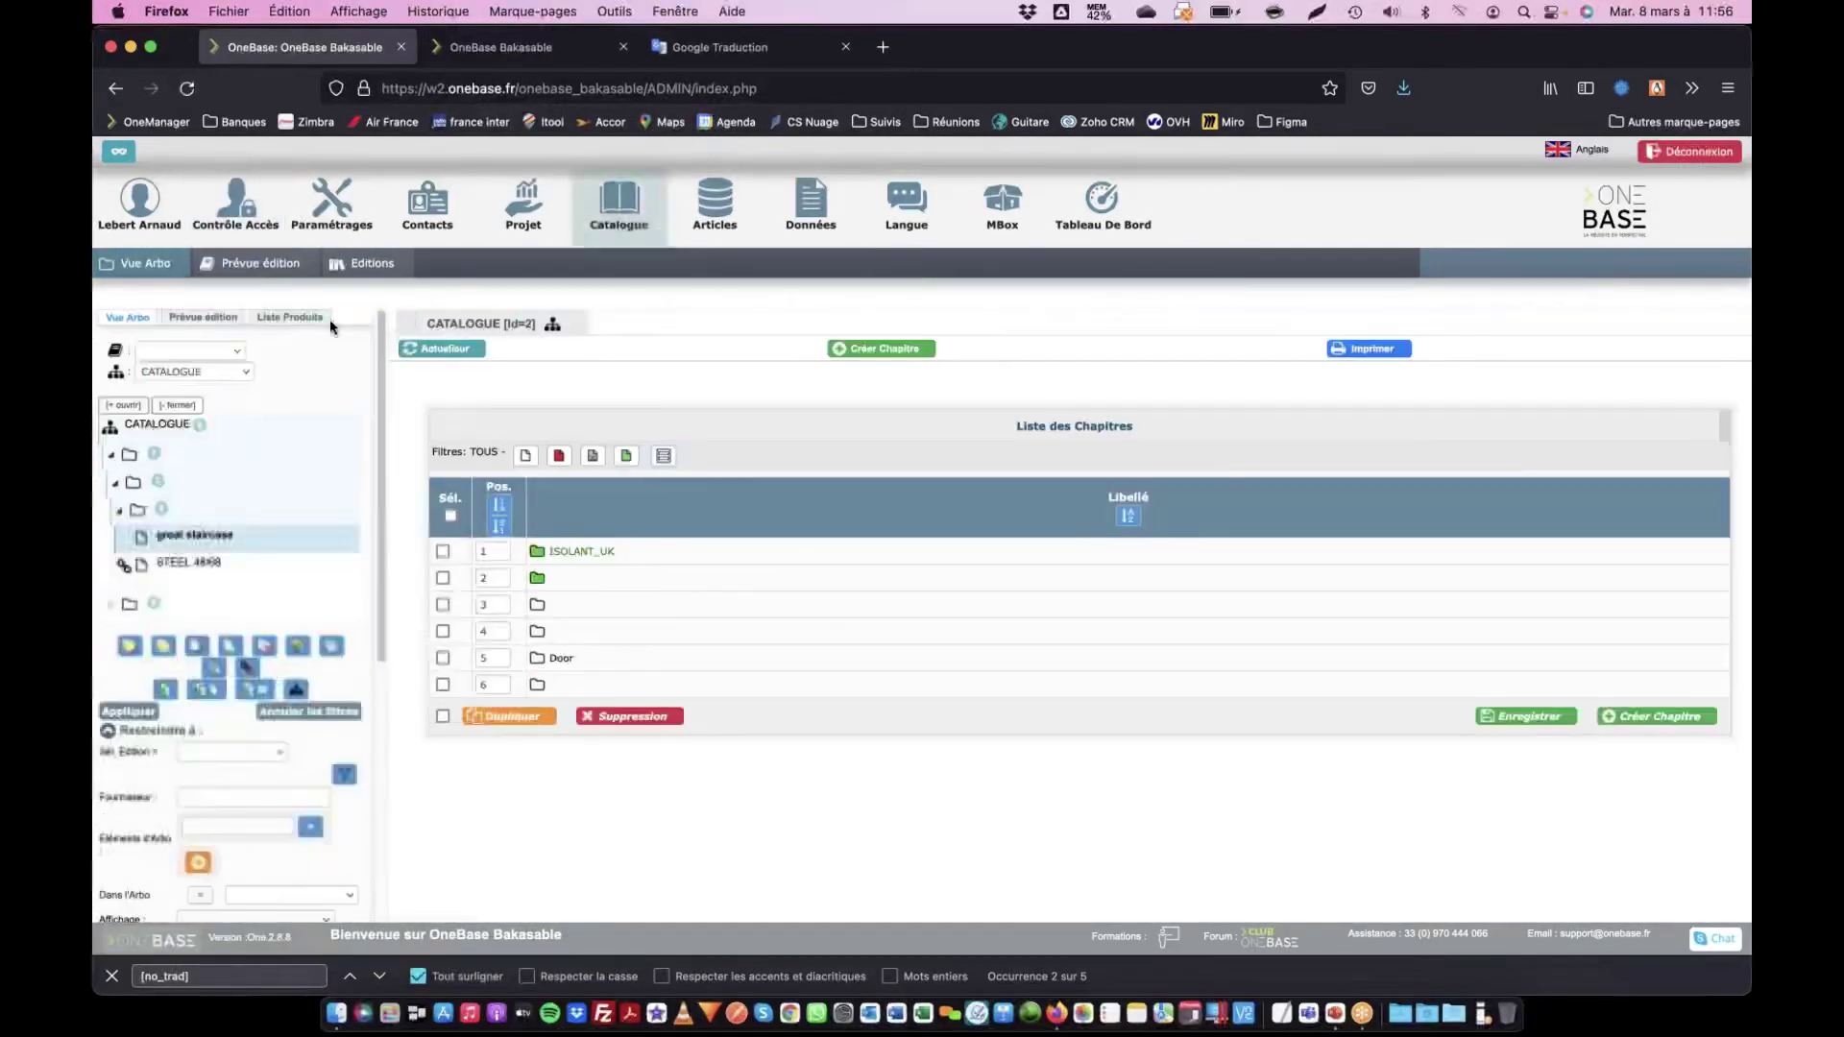
click(173, 539)
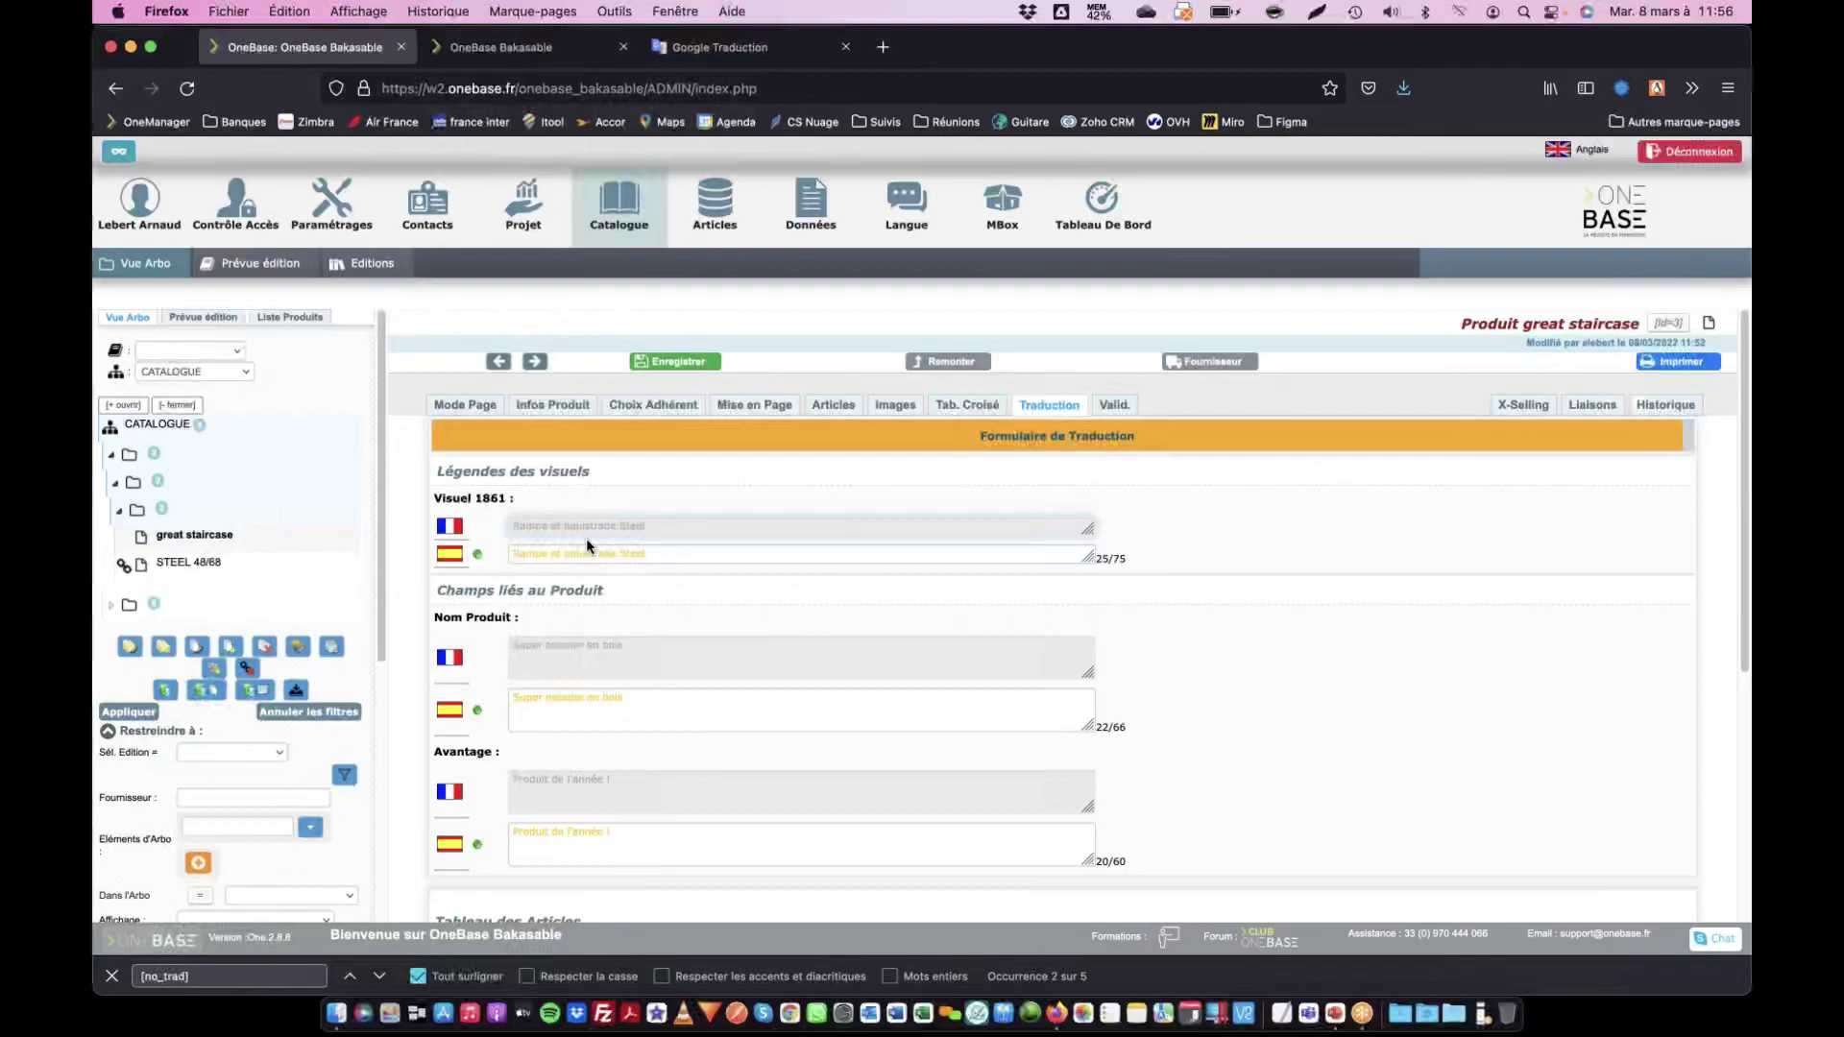
click(464, 404)
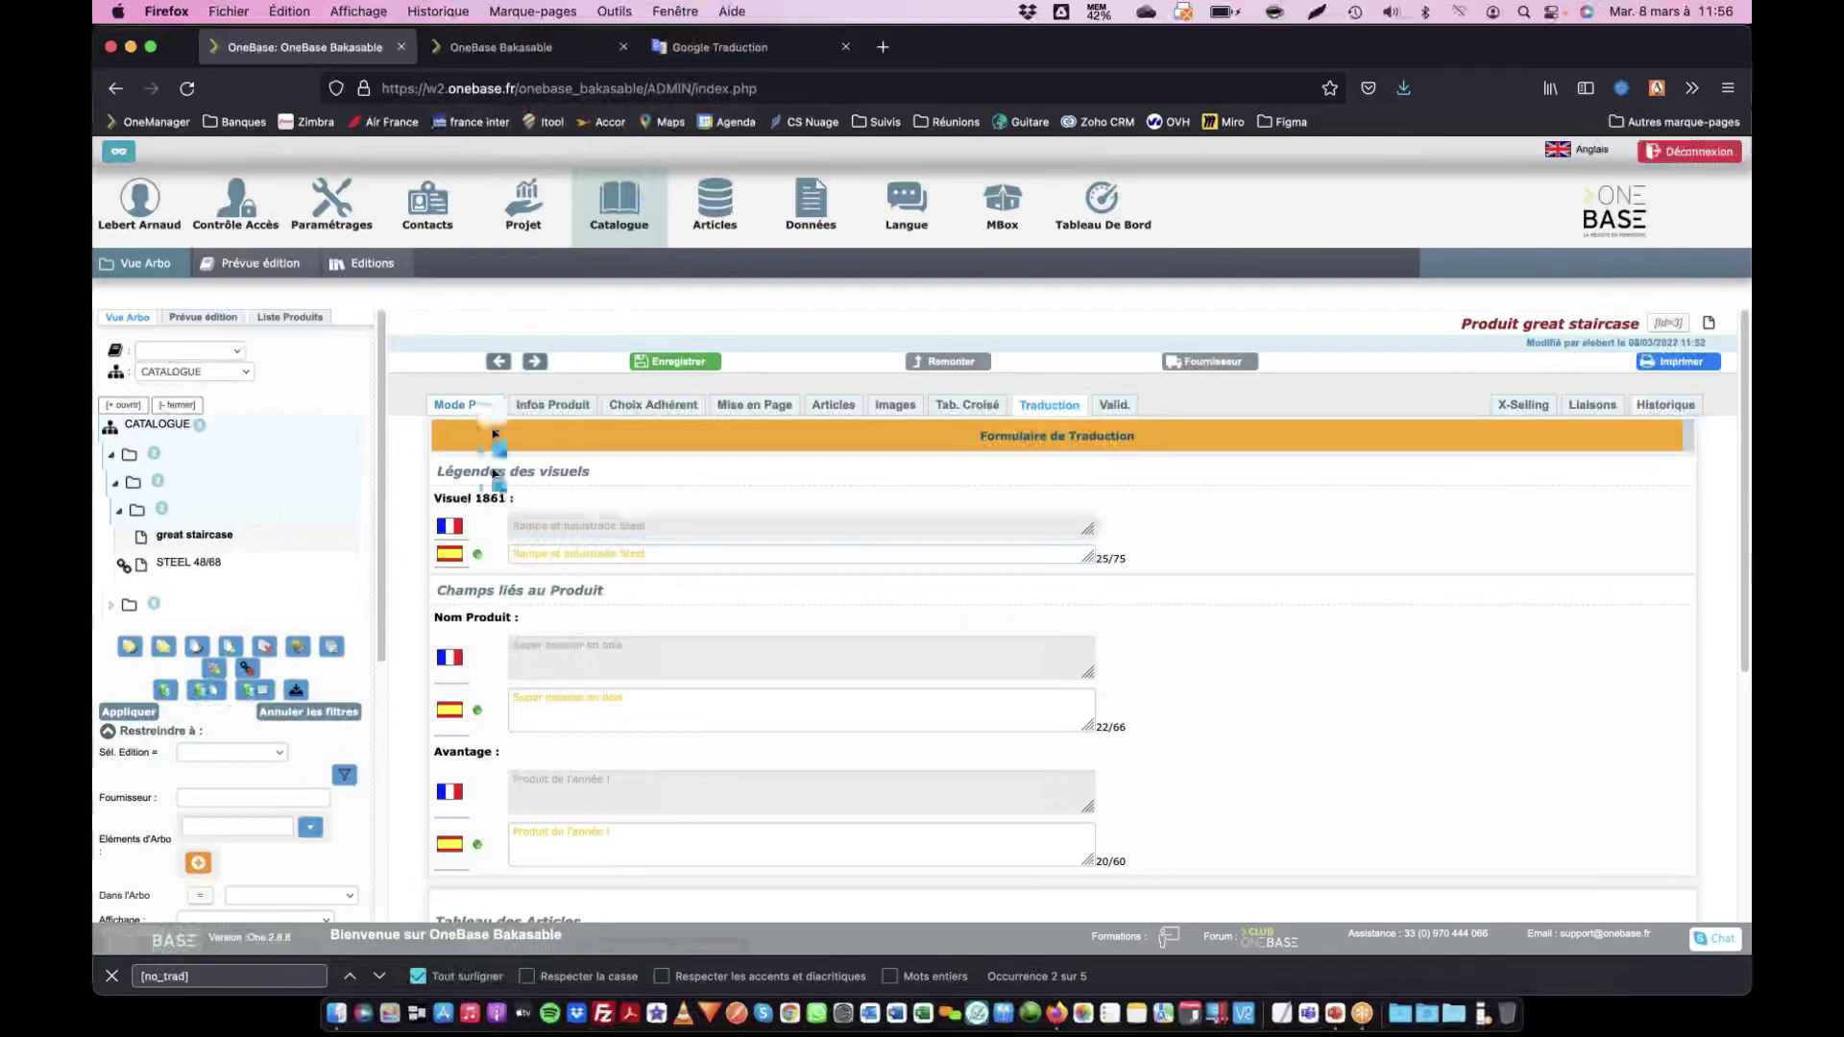
scroll(538, 768, down, 5)
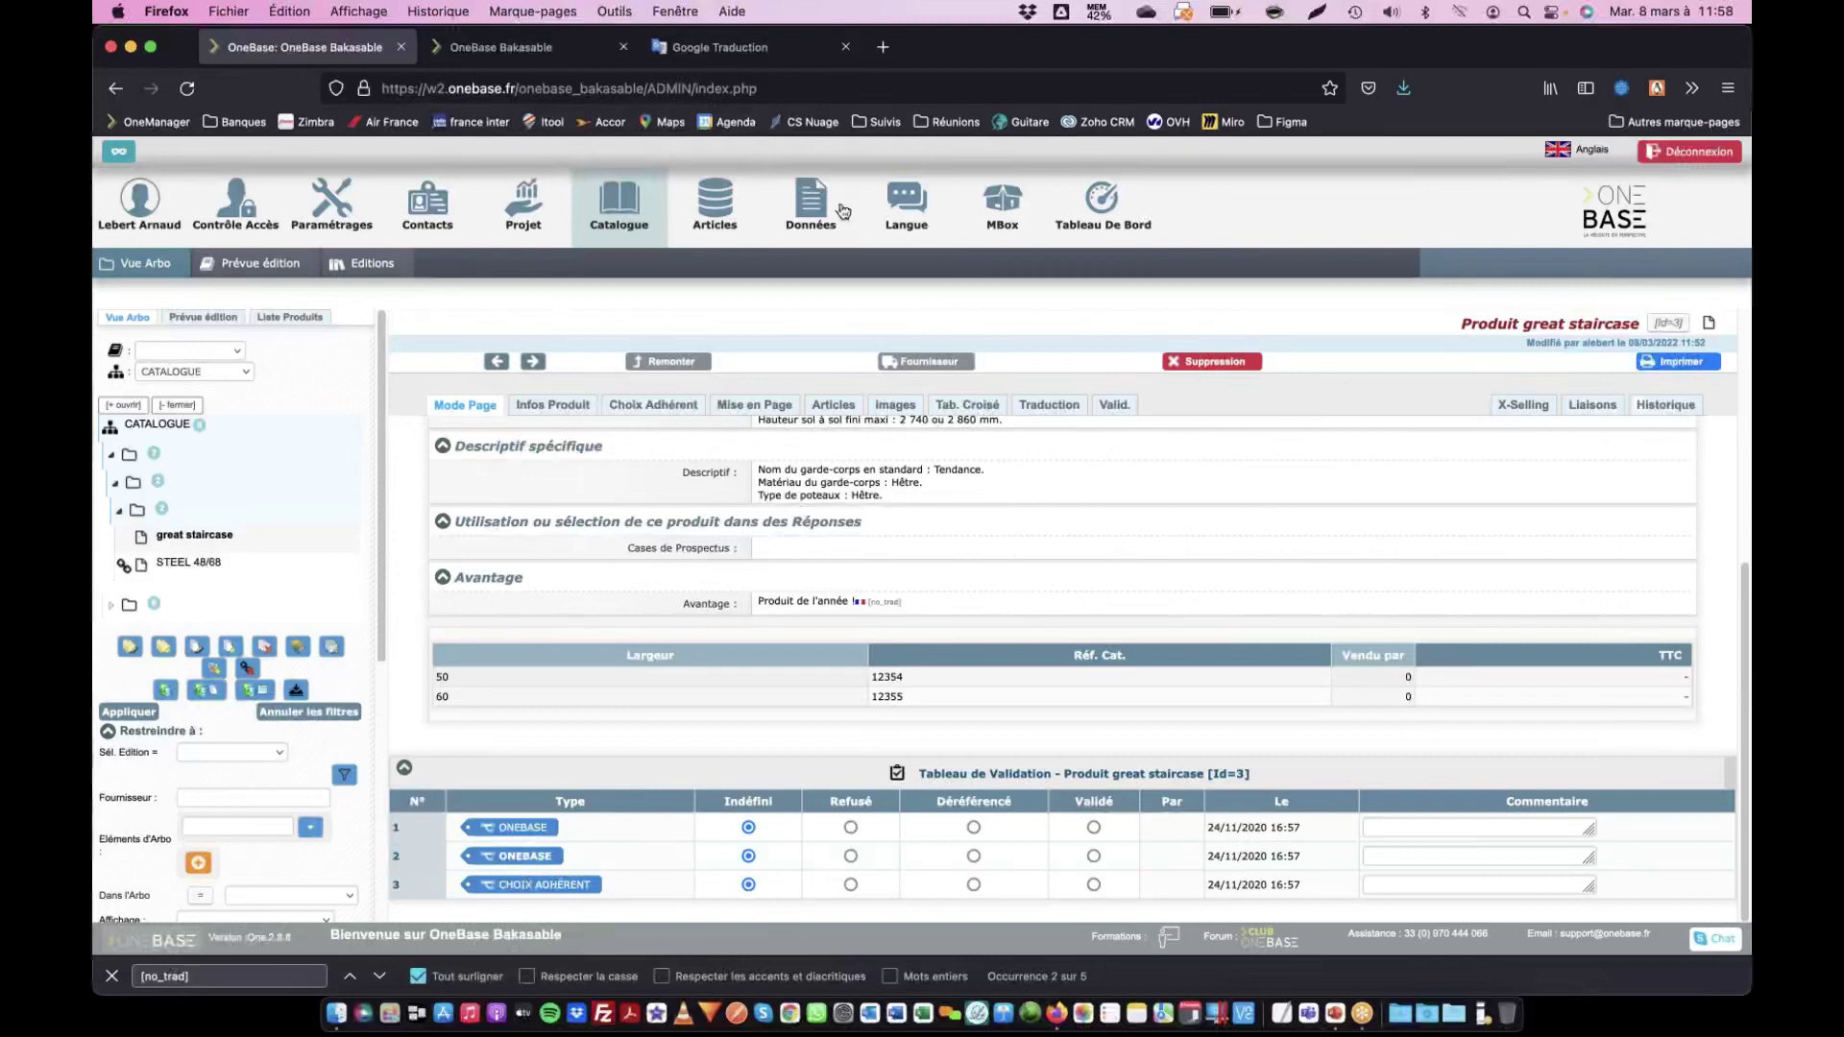
Open the parameters for a Produit data export covering Arbo, Produits and Articles
mouse_move(807, 236)
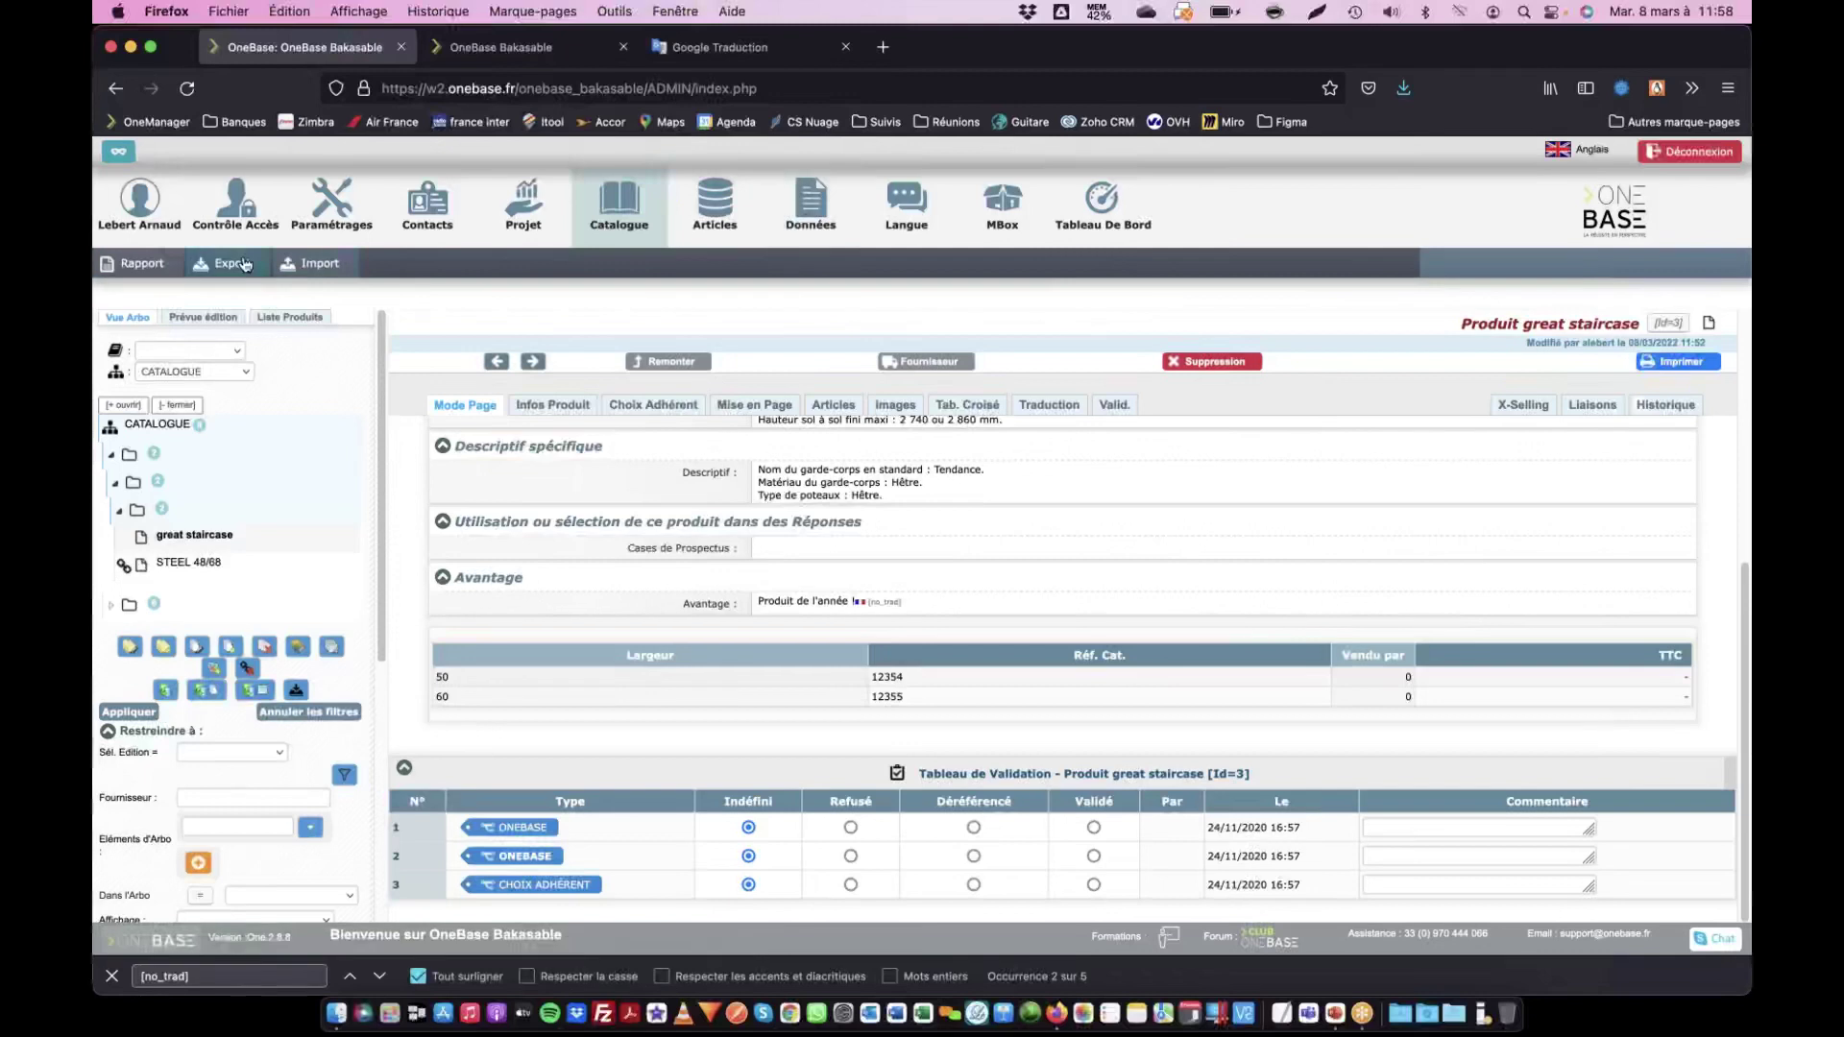
click(225, 263)
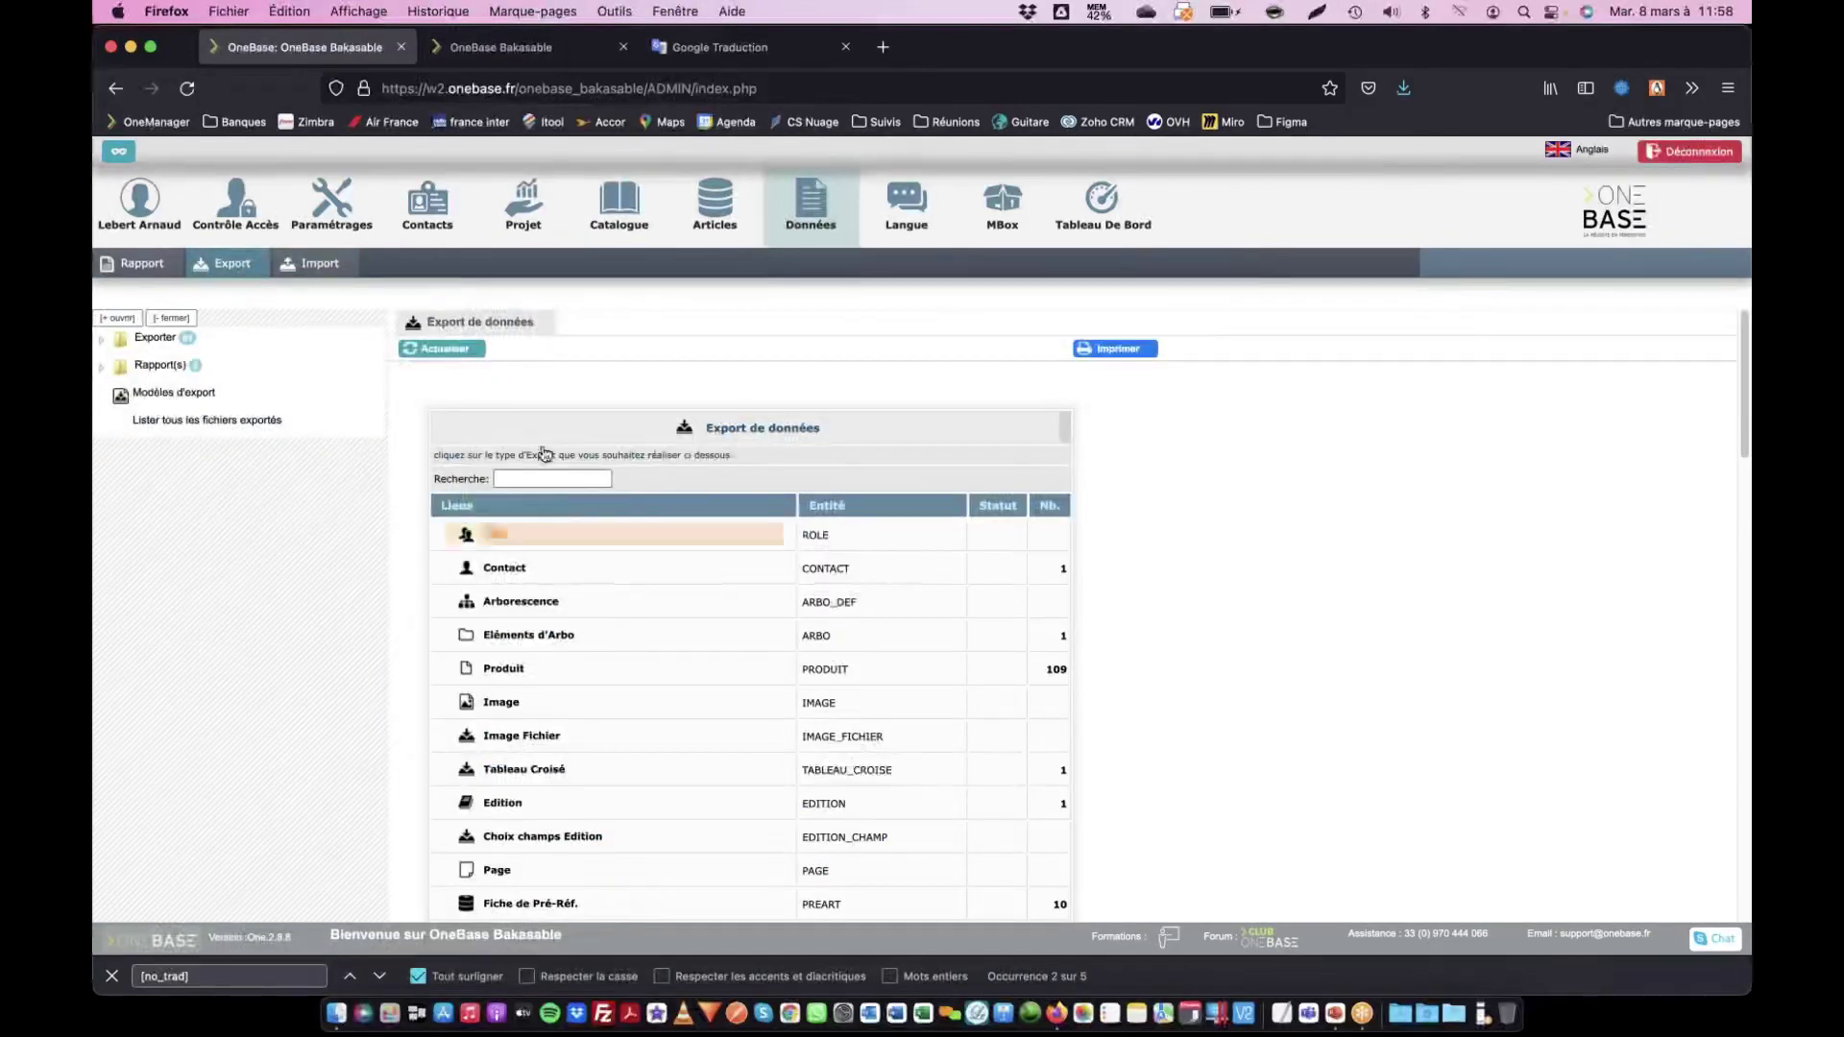
click(510, 672)
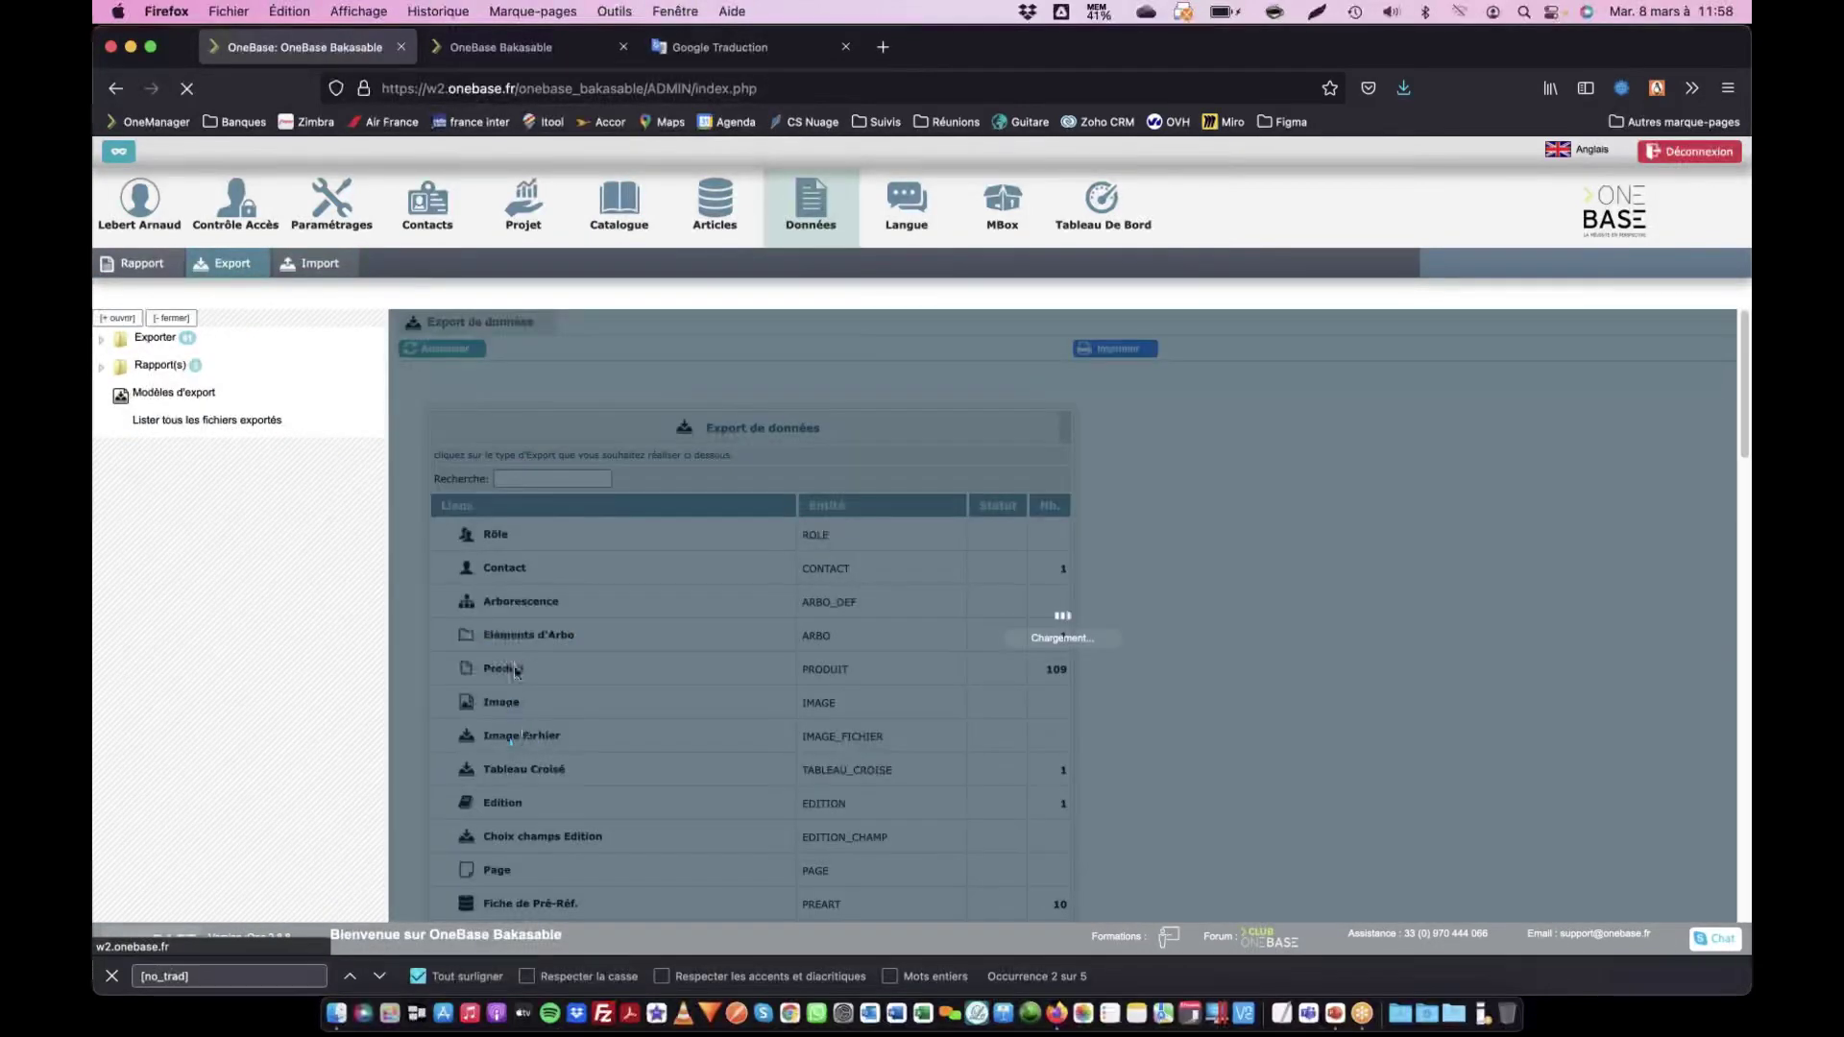
click(1091, 348)
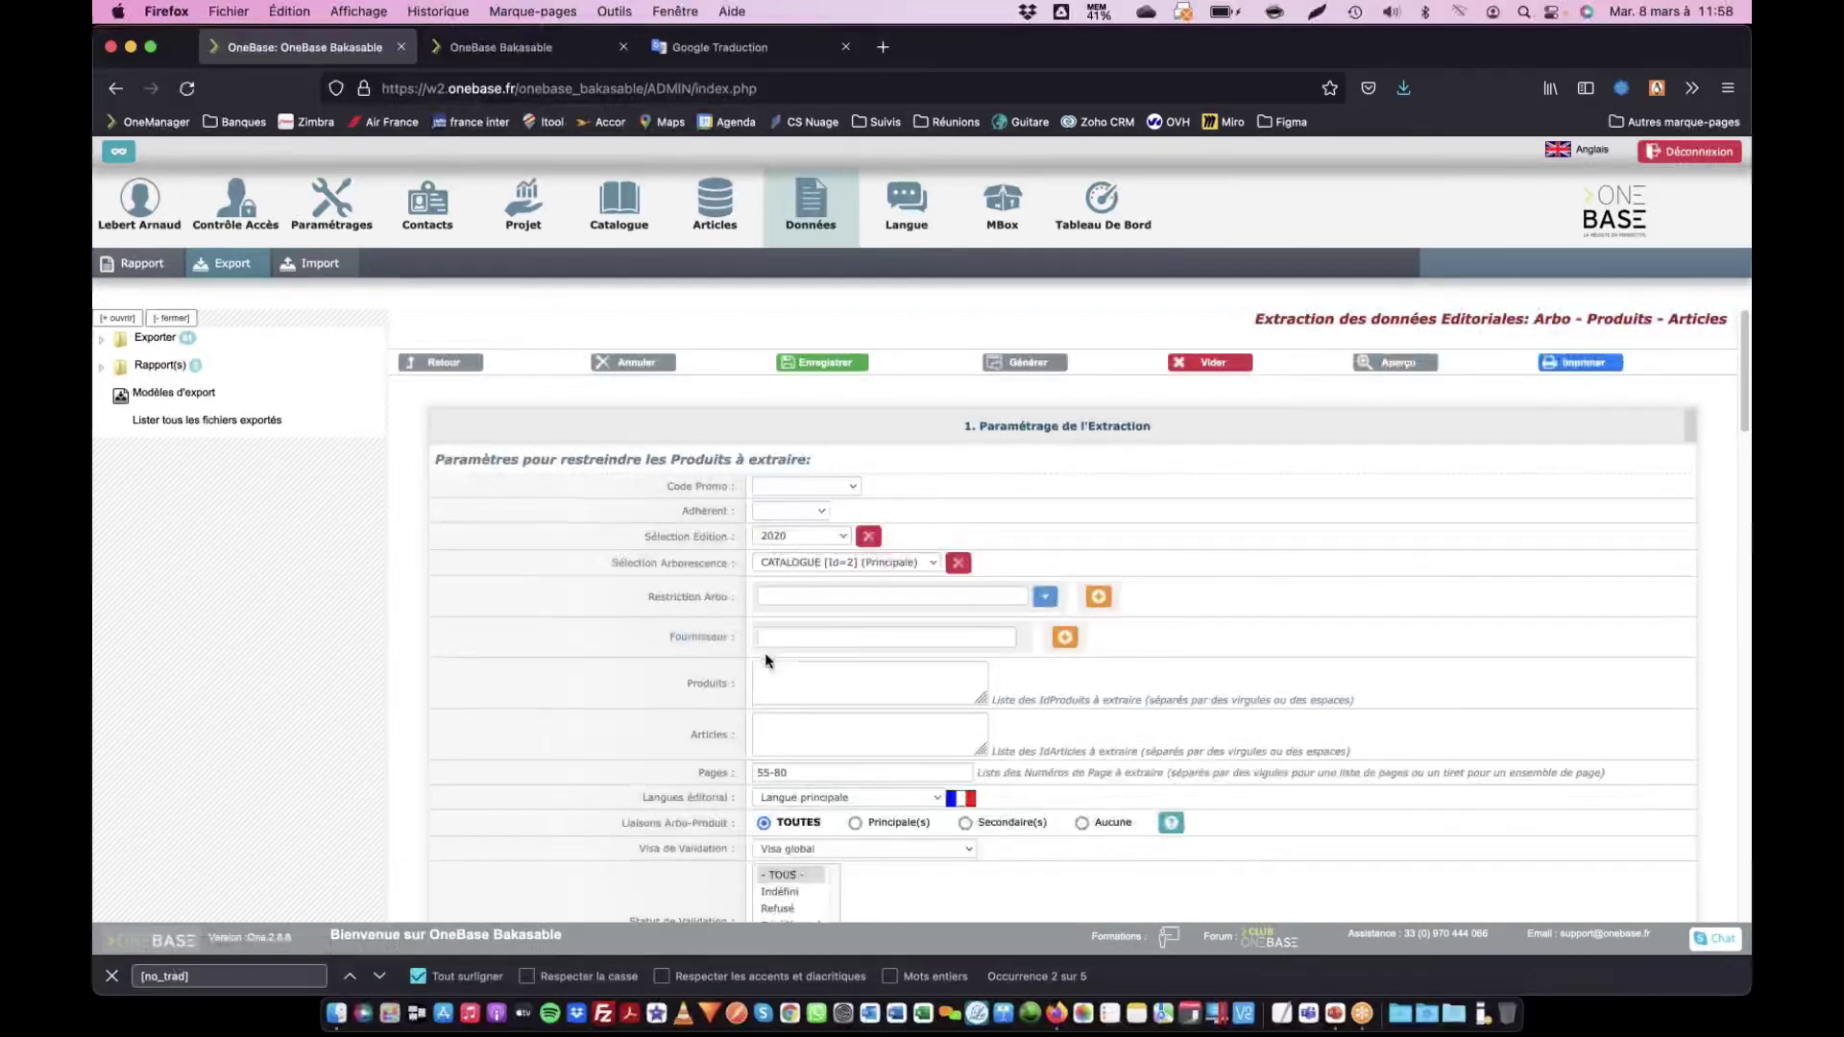
Set the export's Langues éditorial to Langue(s) sélectionnée(s) with only Espagnol (SPA) selected
scroll(764, 653, down, 5)
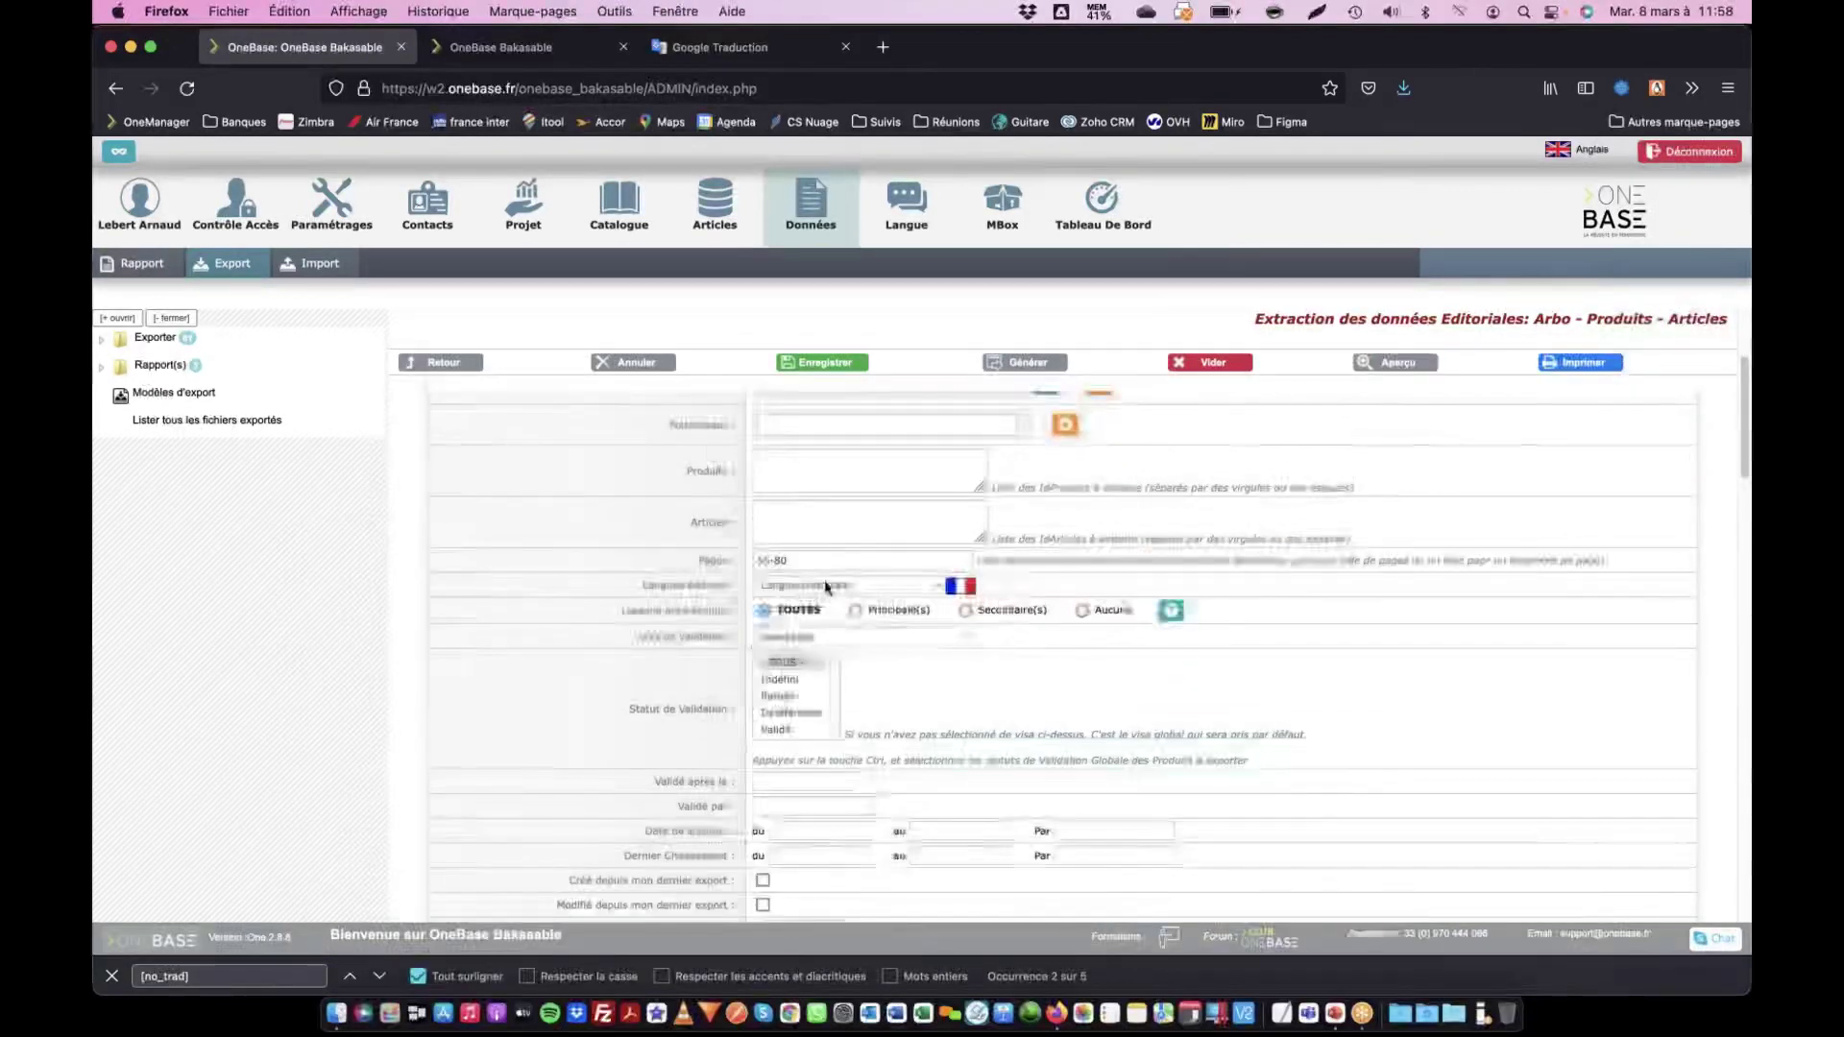
click(826, 588)
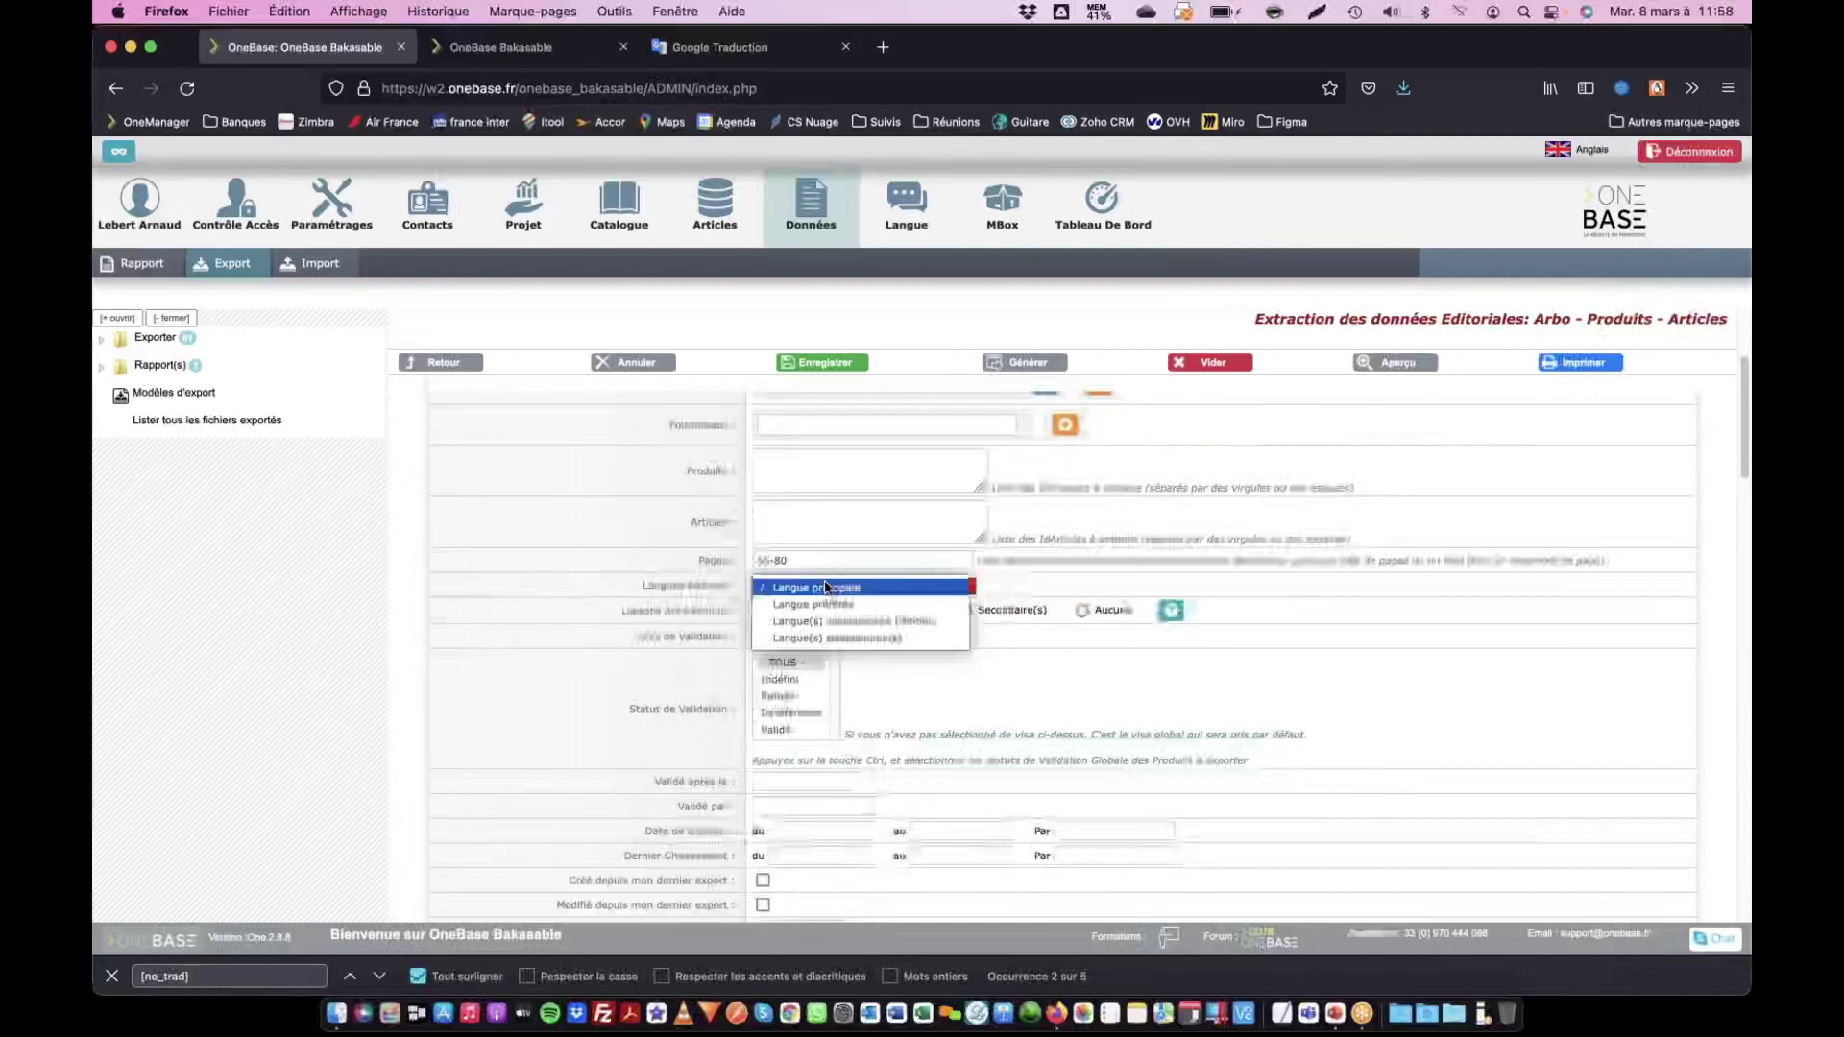
click(816, 639)
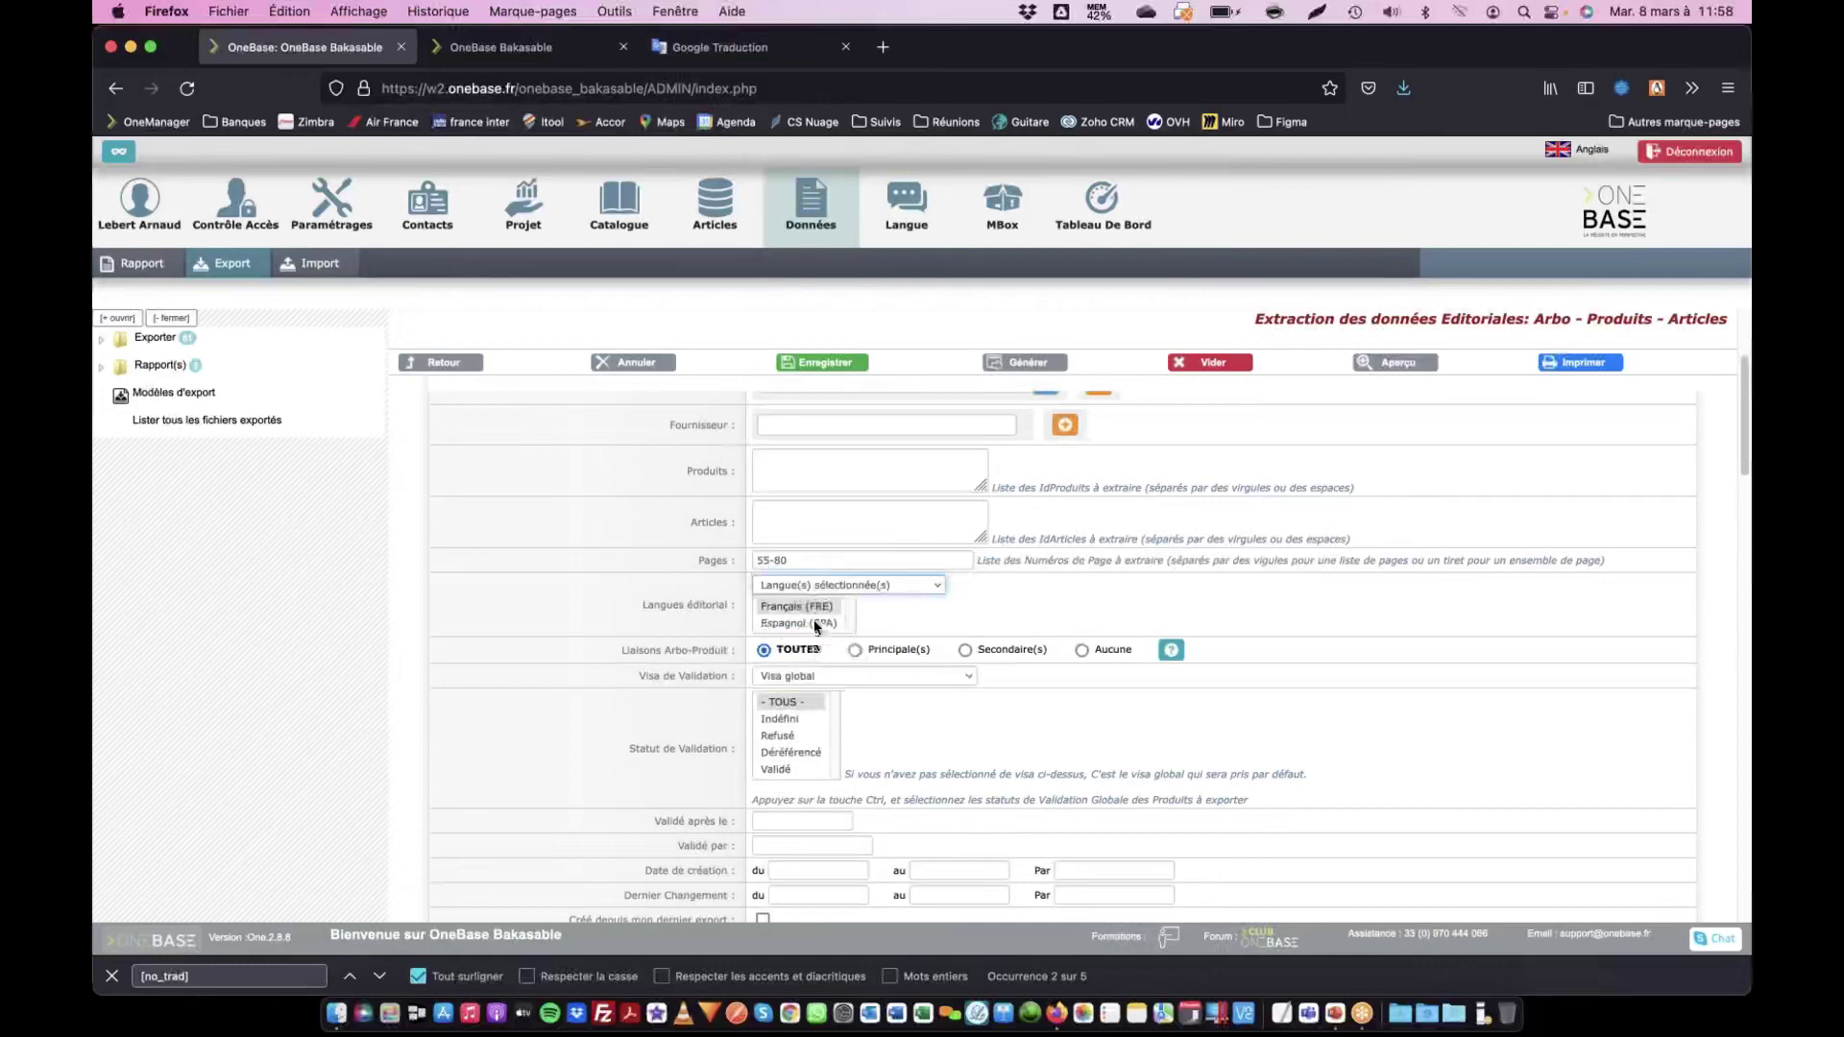
shift+click(814, 623)
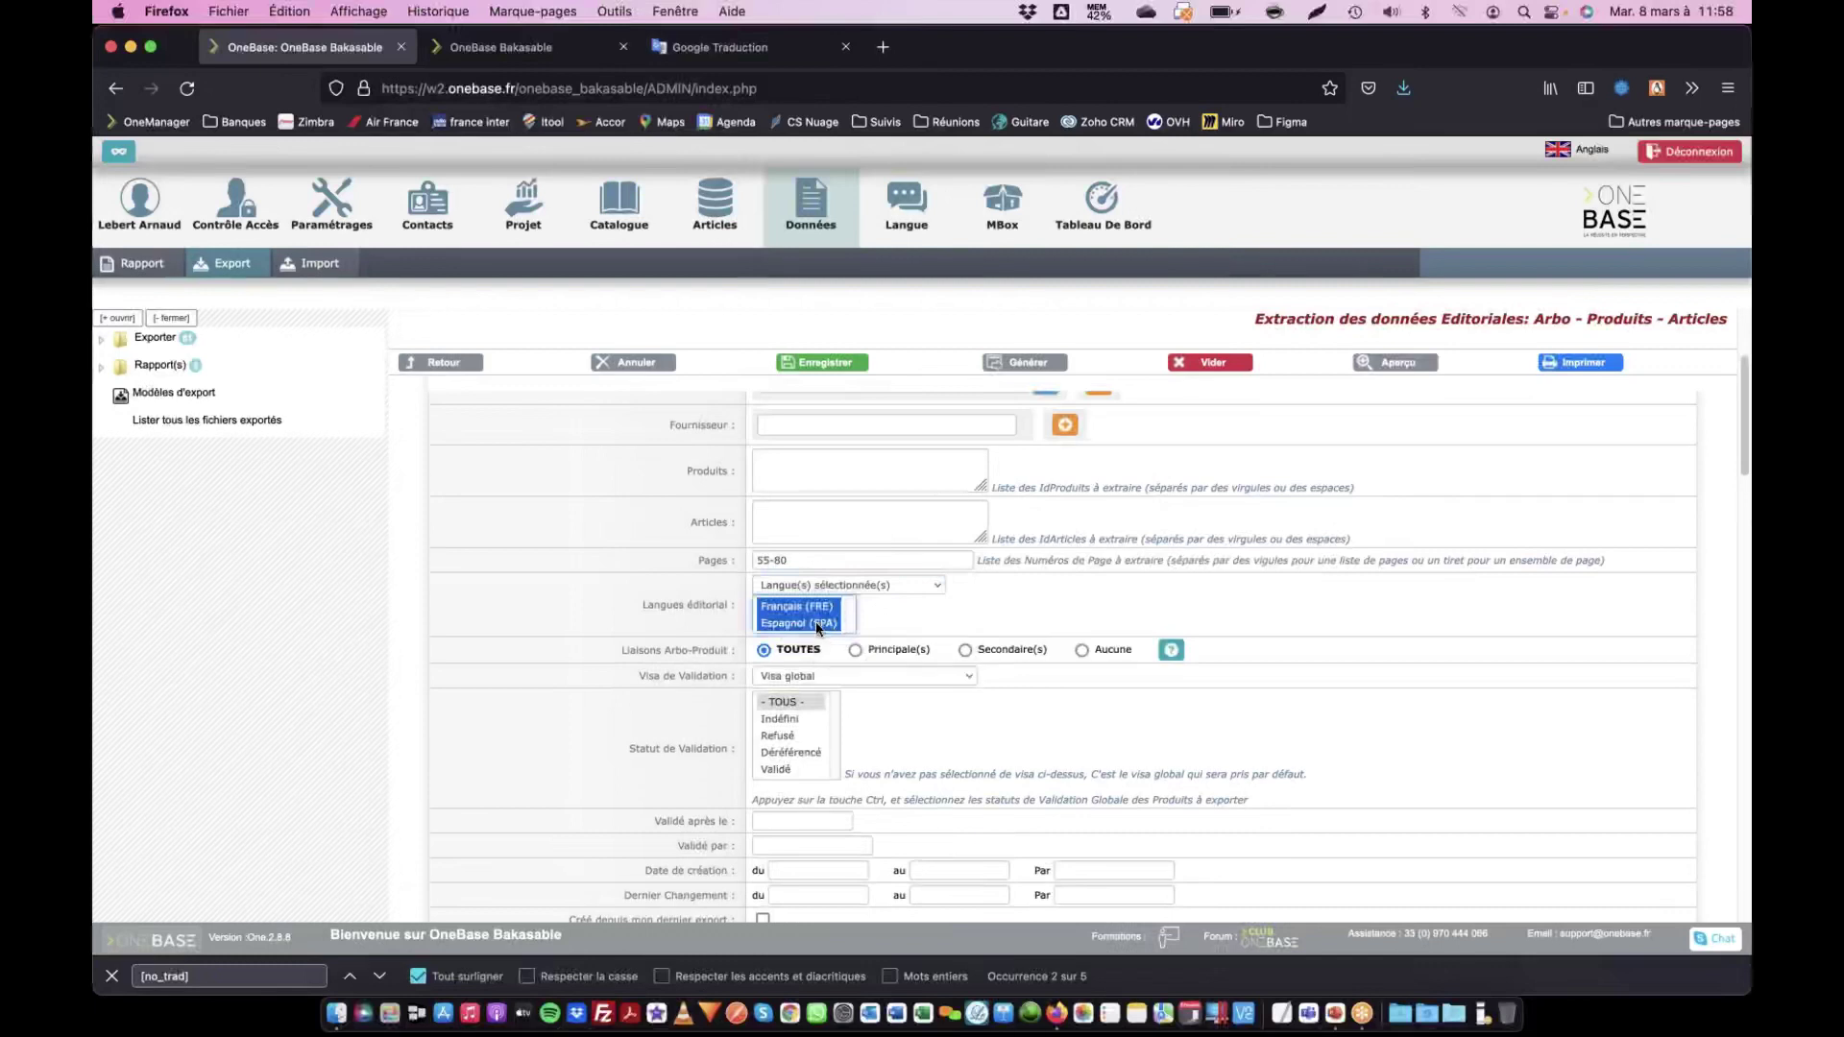
click(814, 624)
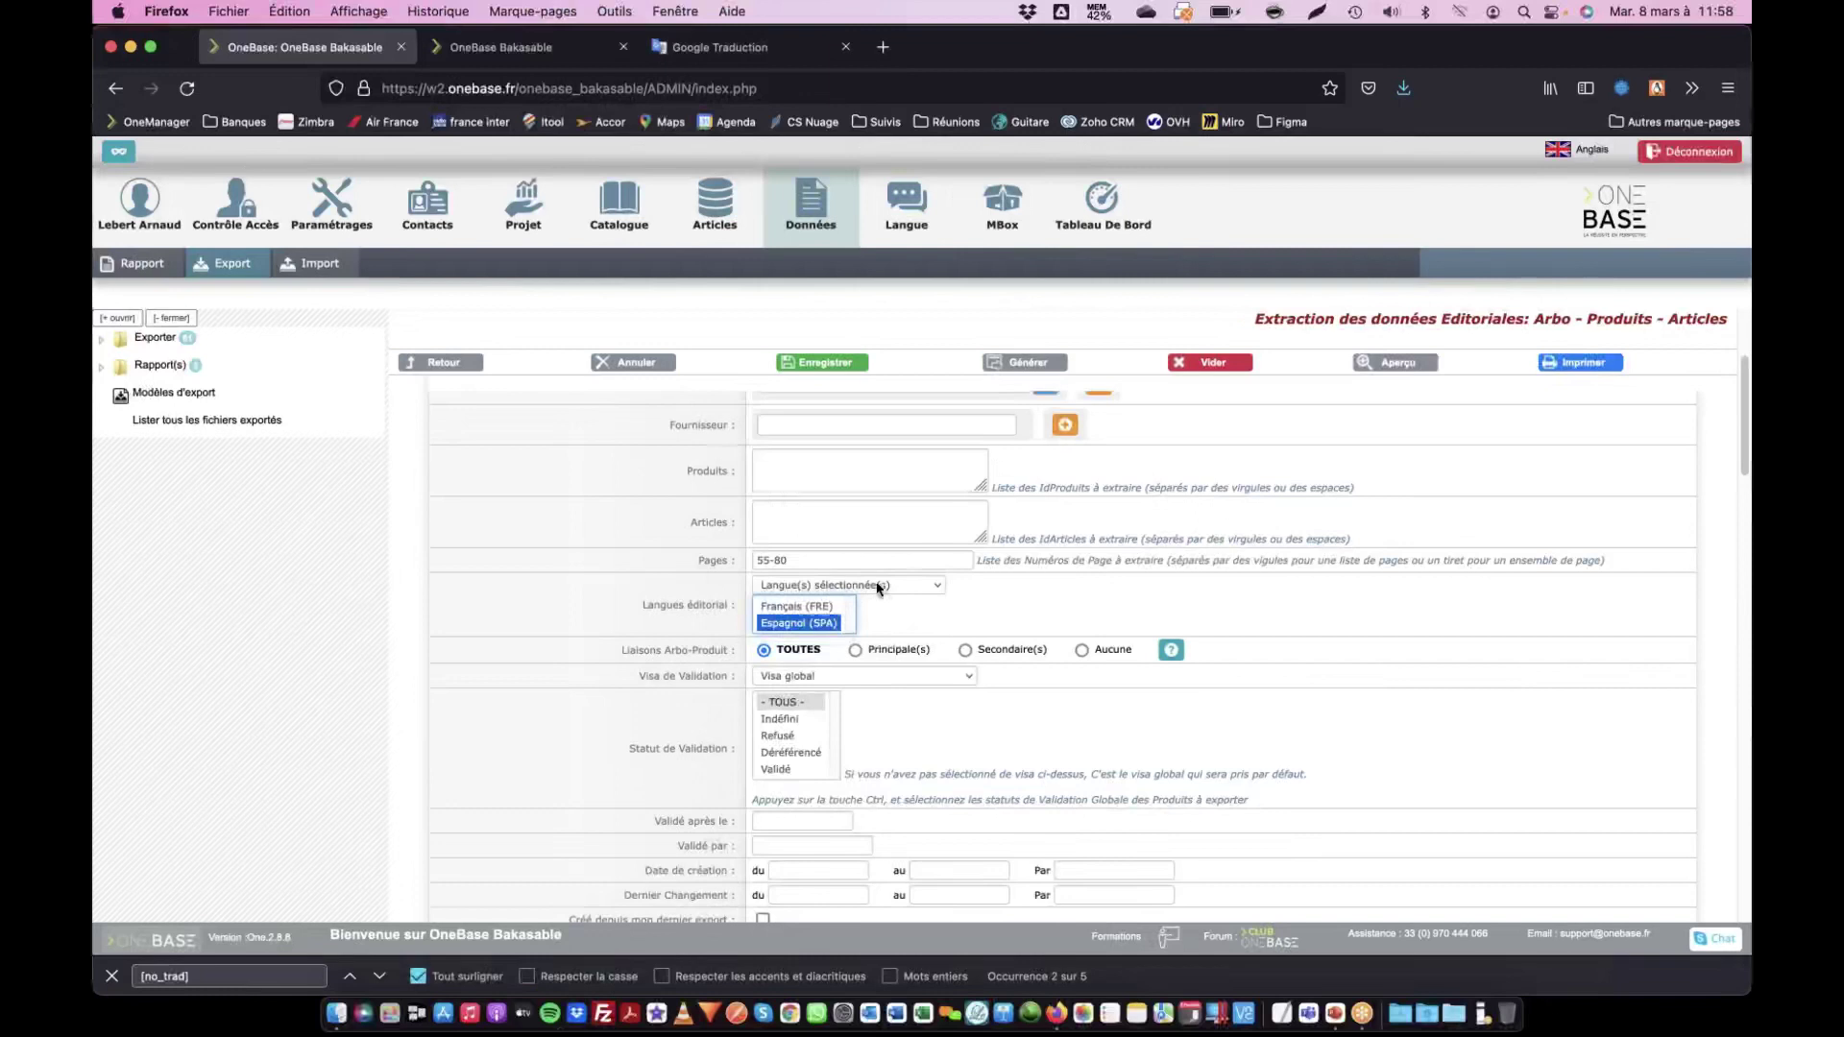
Set the extraction file's Type de fichier to "pour la traduction" for the editorial data export
scroll(684, 663, down, 10)
scroll(684, 668, down, 8)
scroll(684, 670, down, 5)
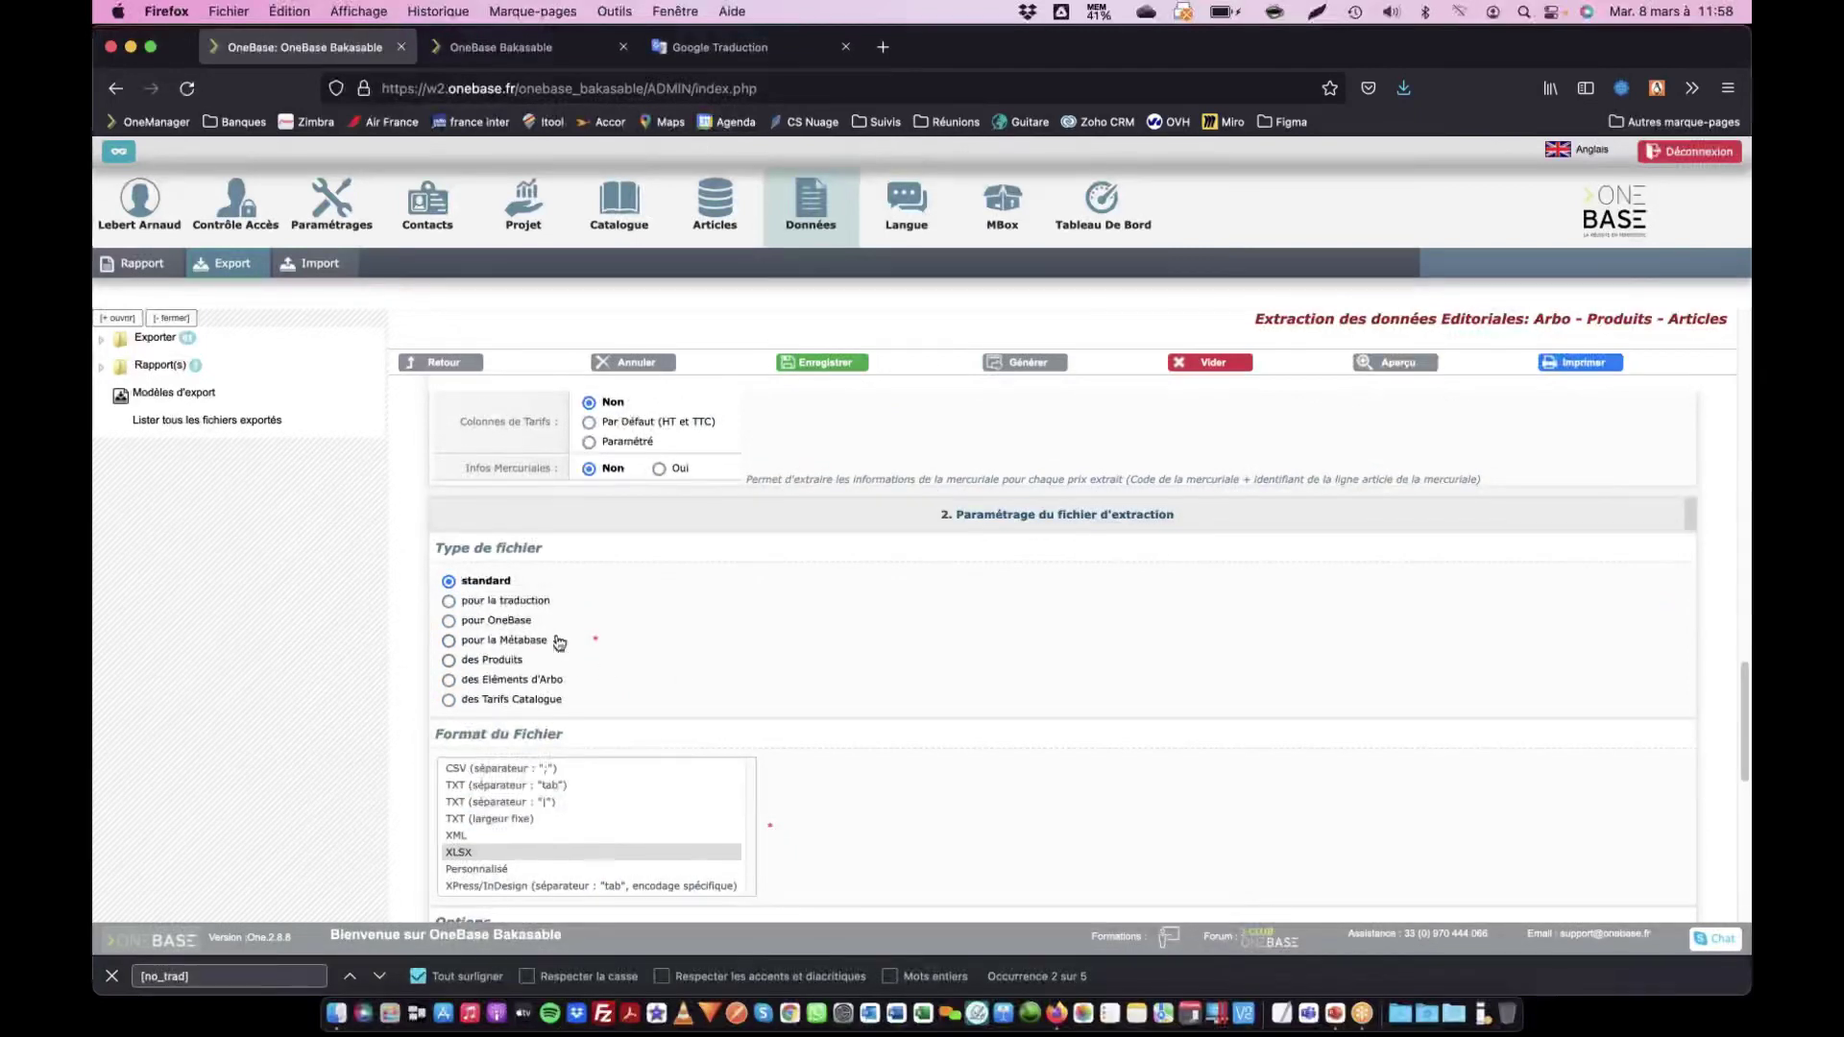
click(457, 602)
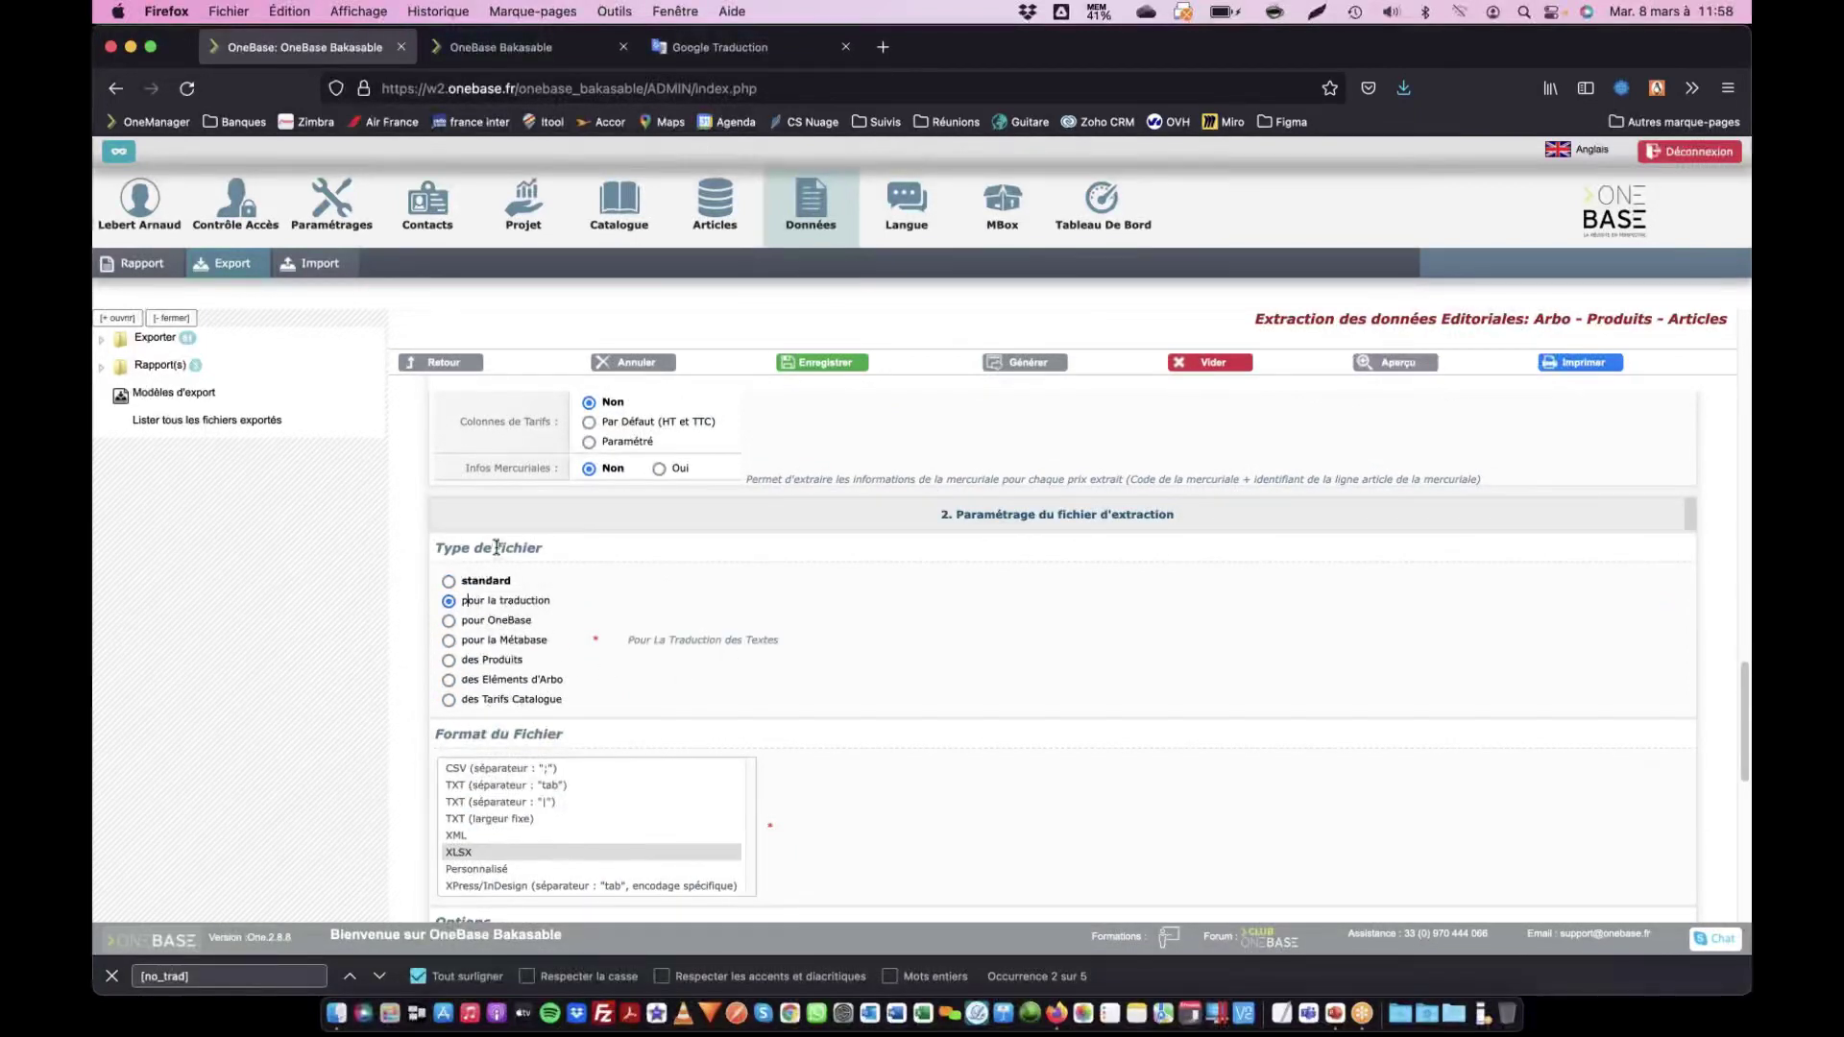
drag(428, 548, 576, 559)
click(576, 559)
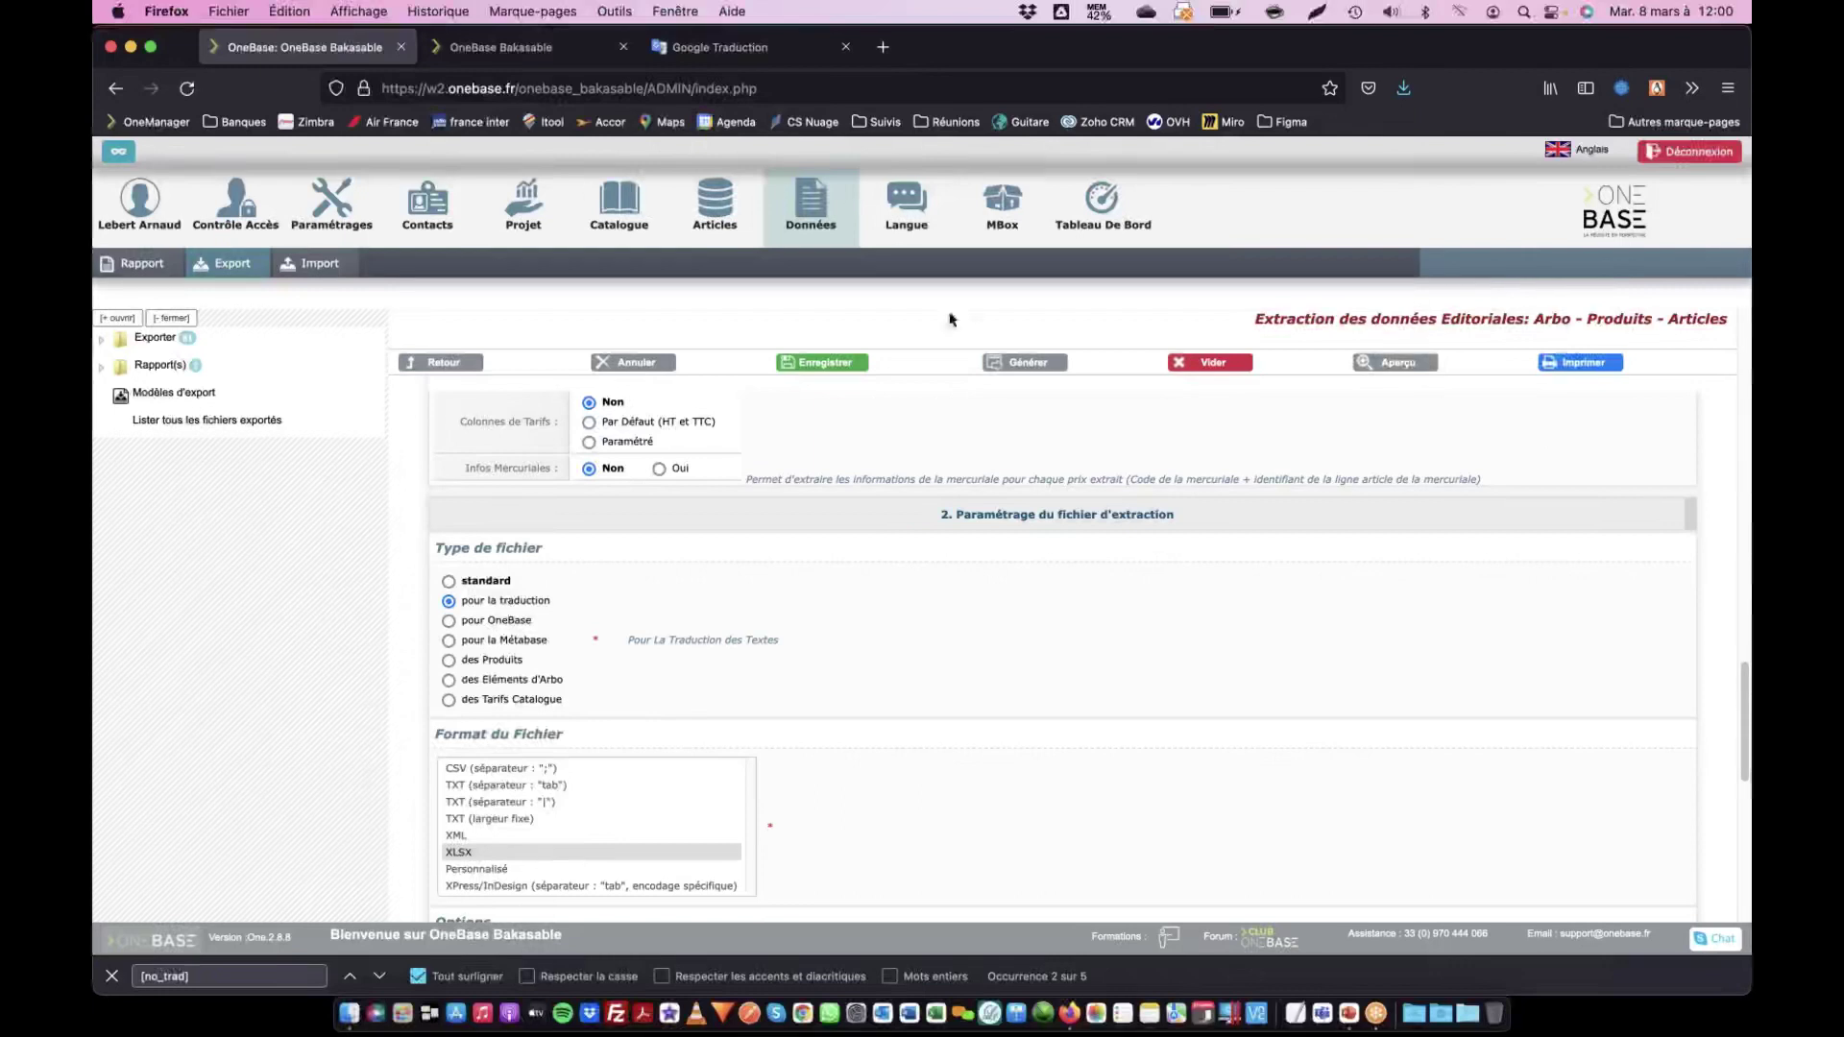
click(331, 211)
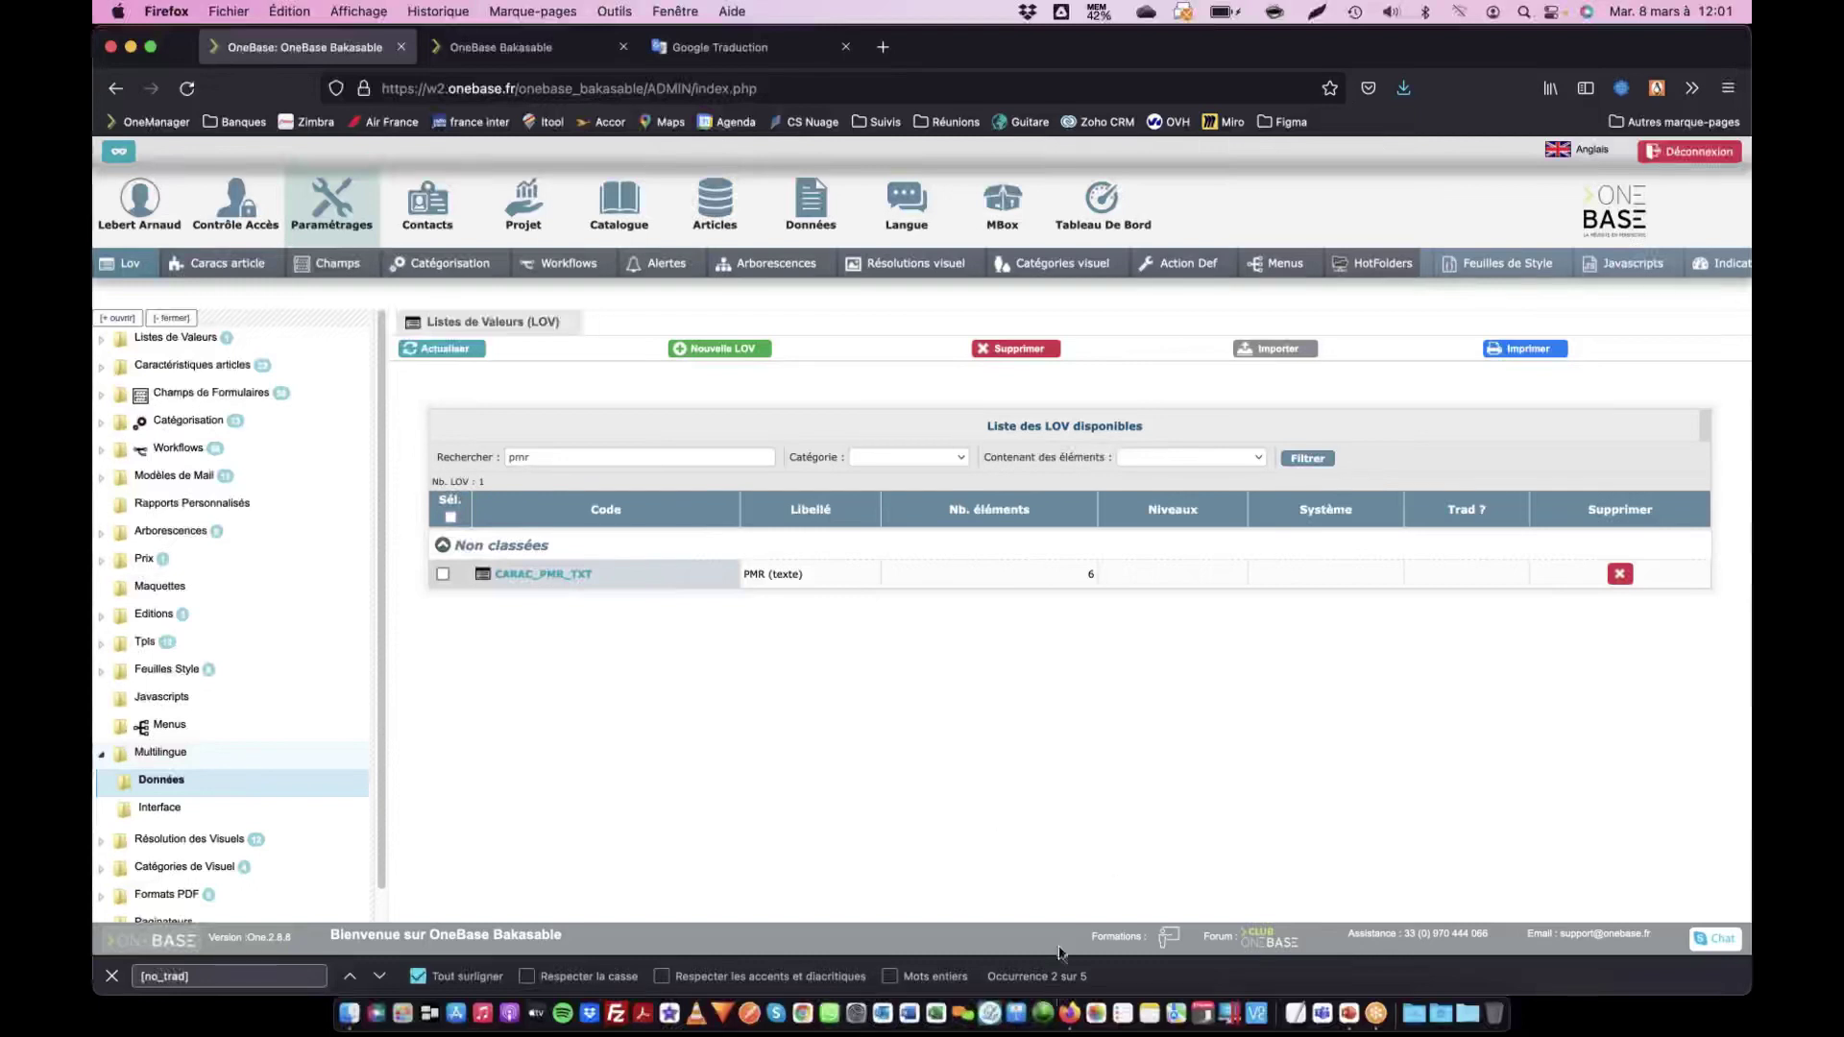
click(1349, 1016)
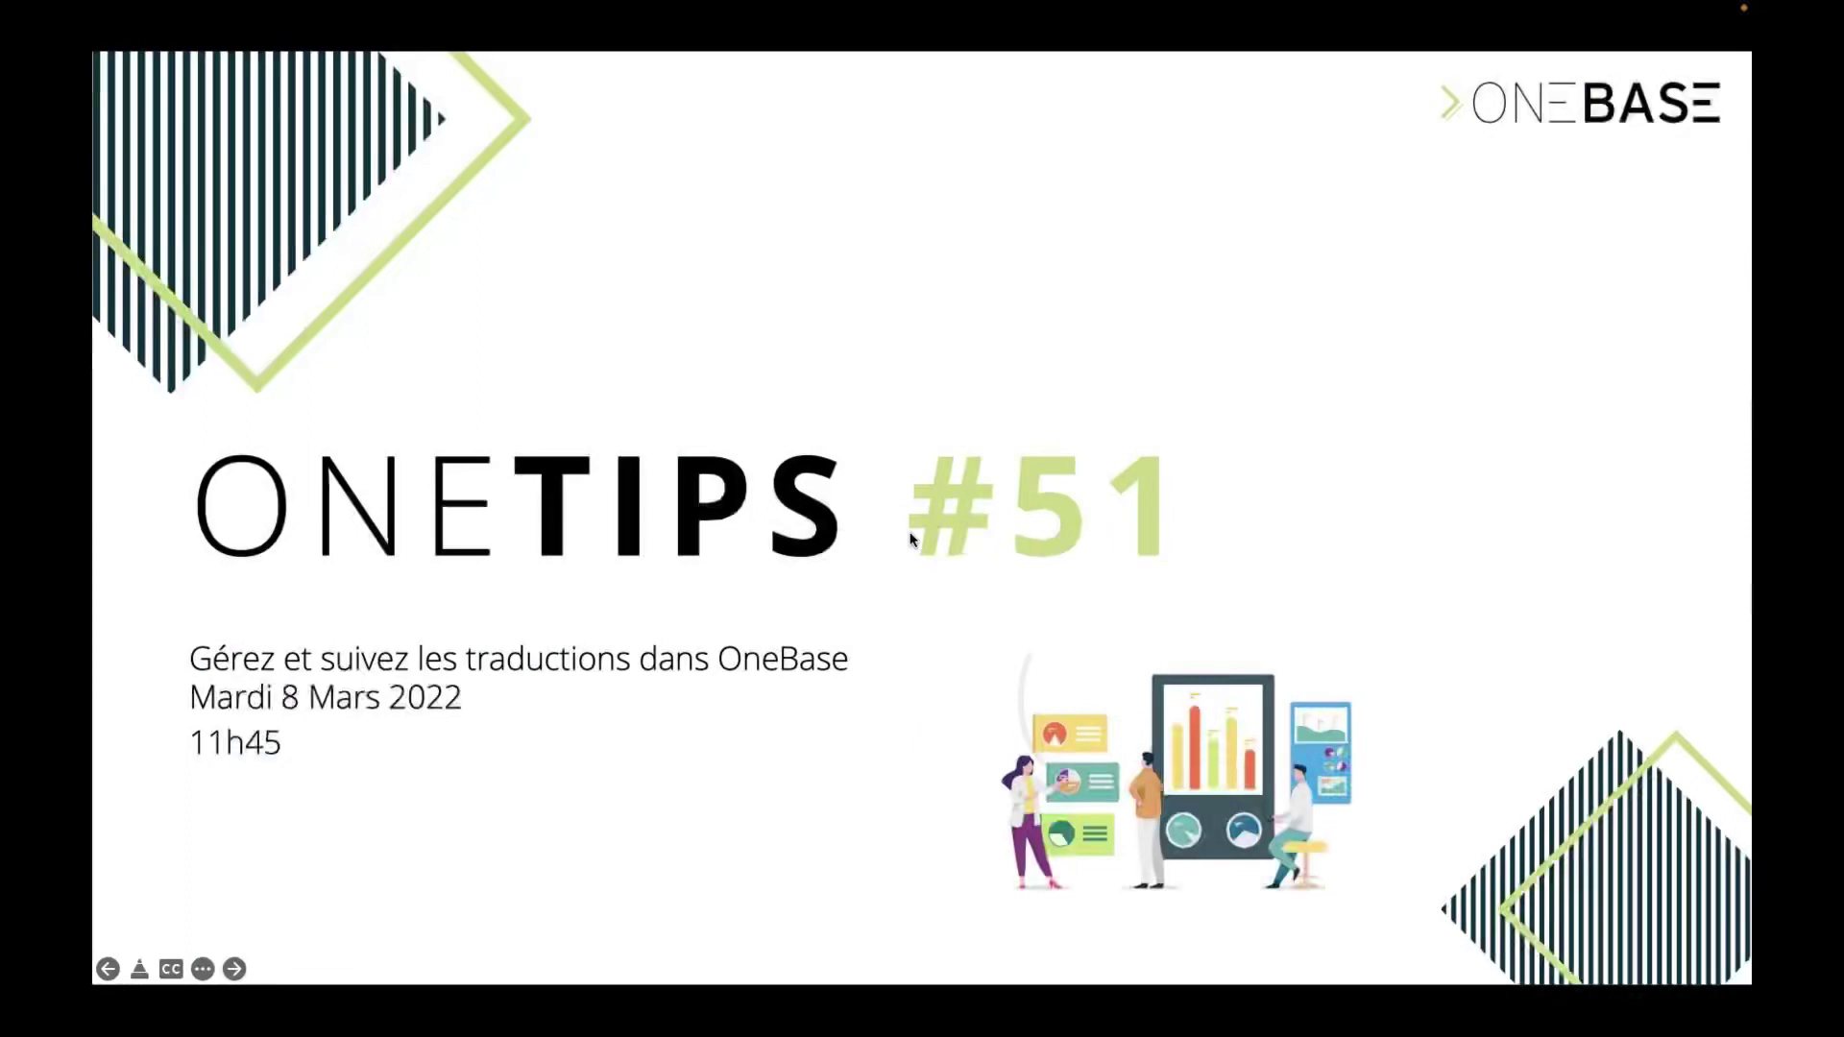
key(Right)
key(Right)
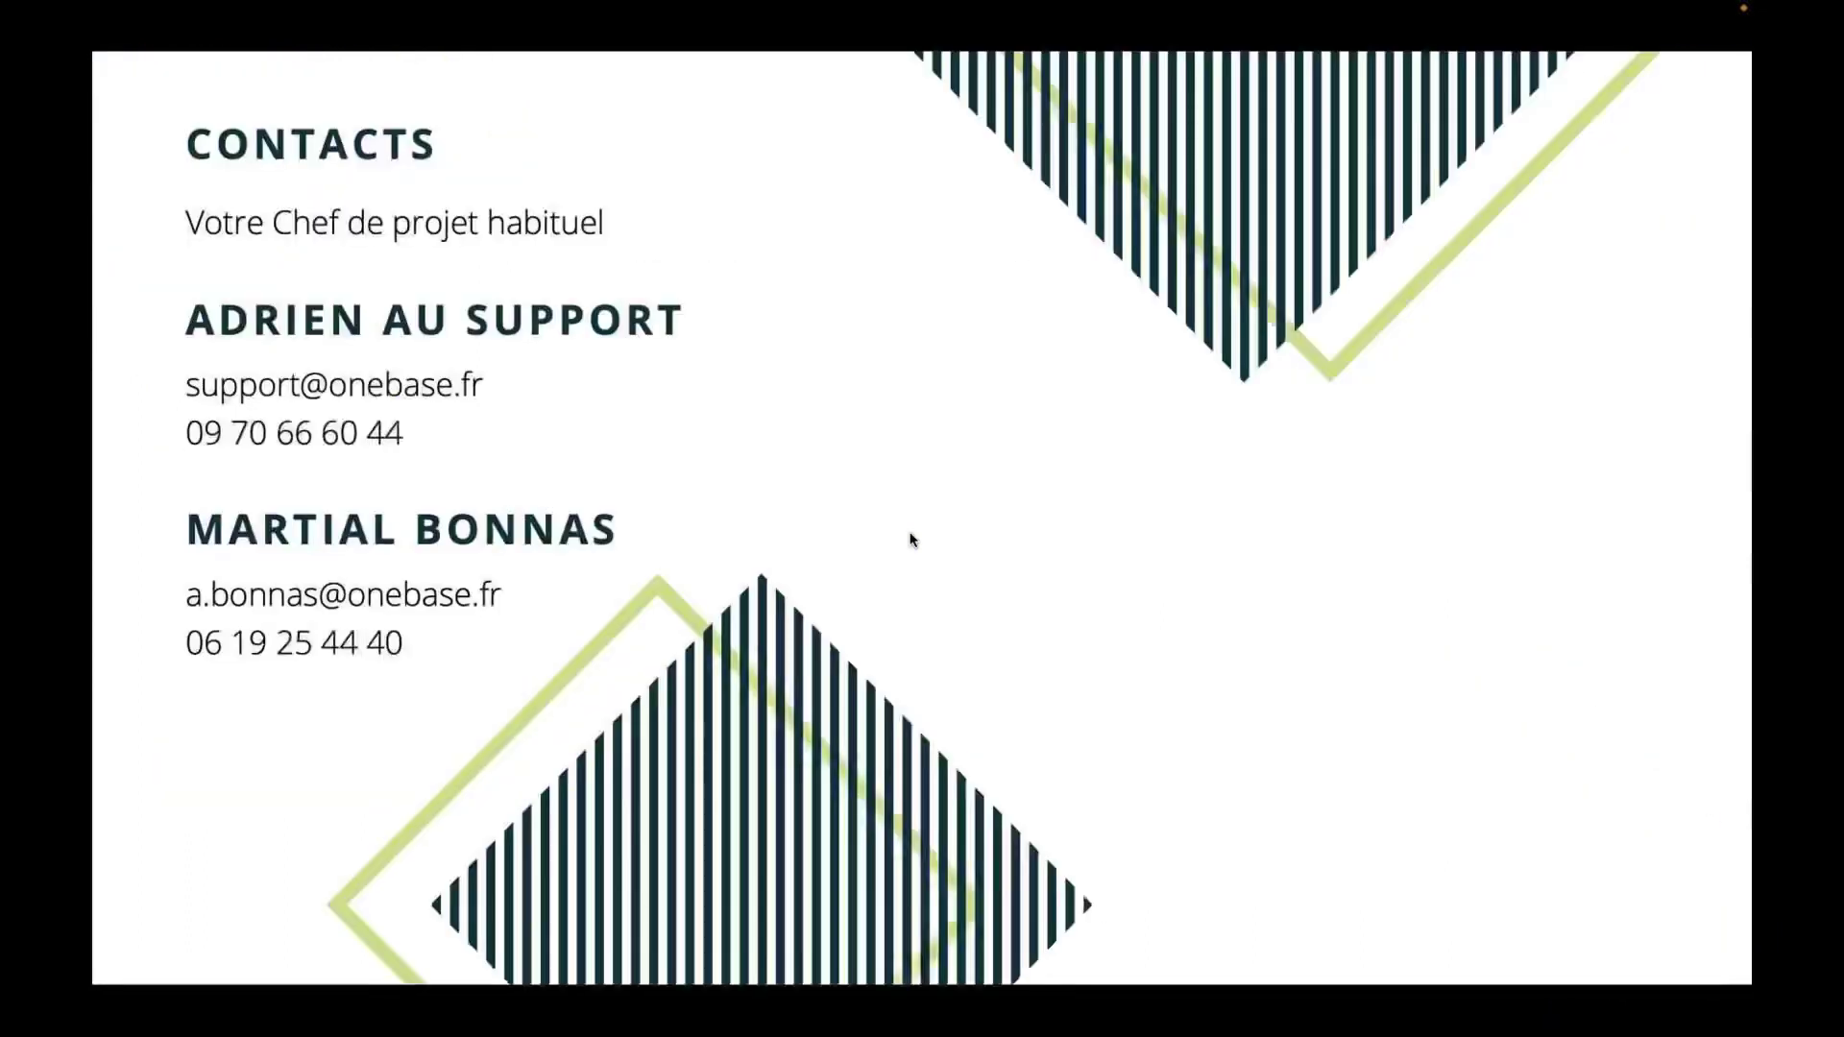
key(Right)
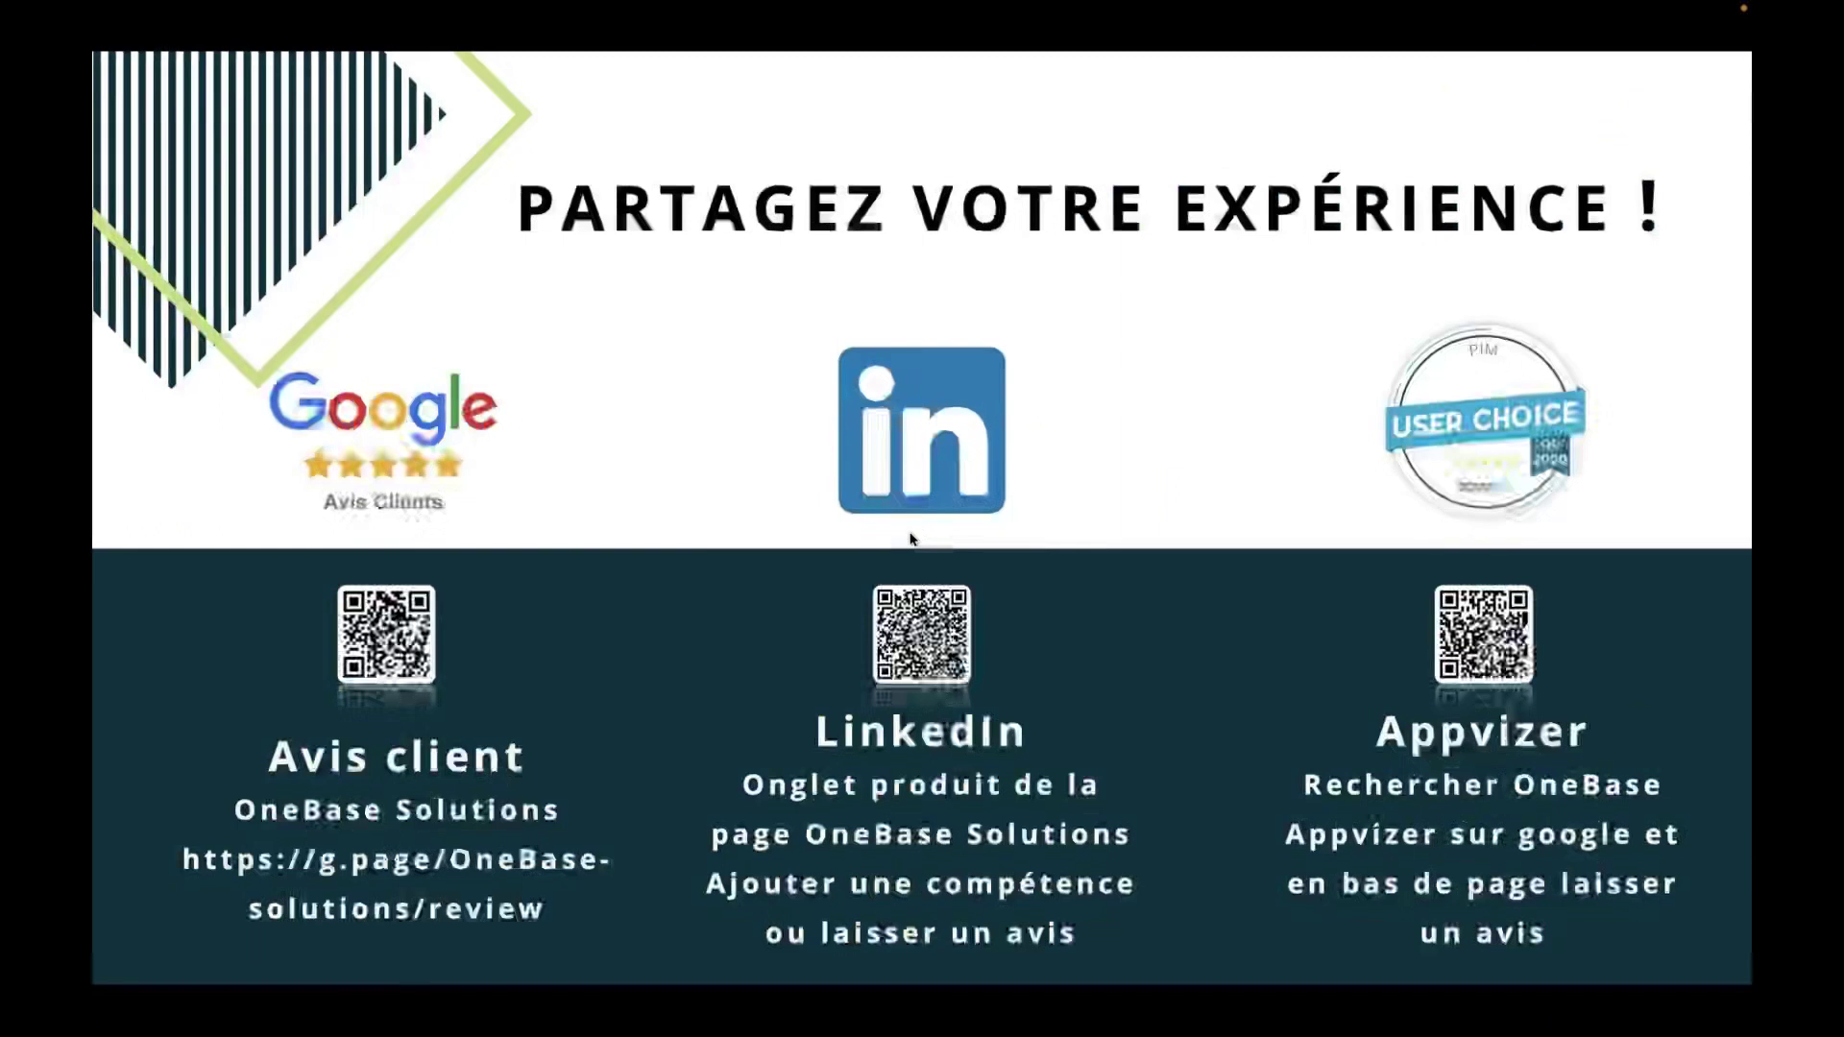
key(Right)
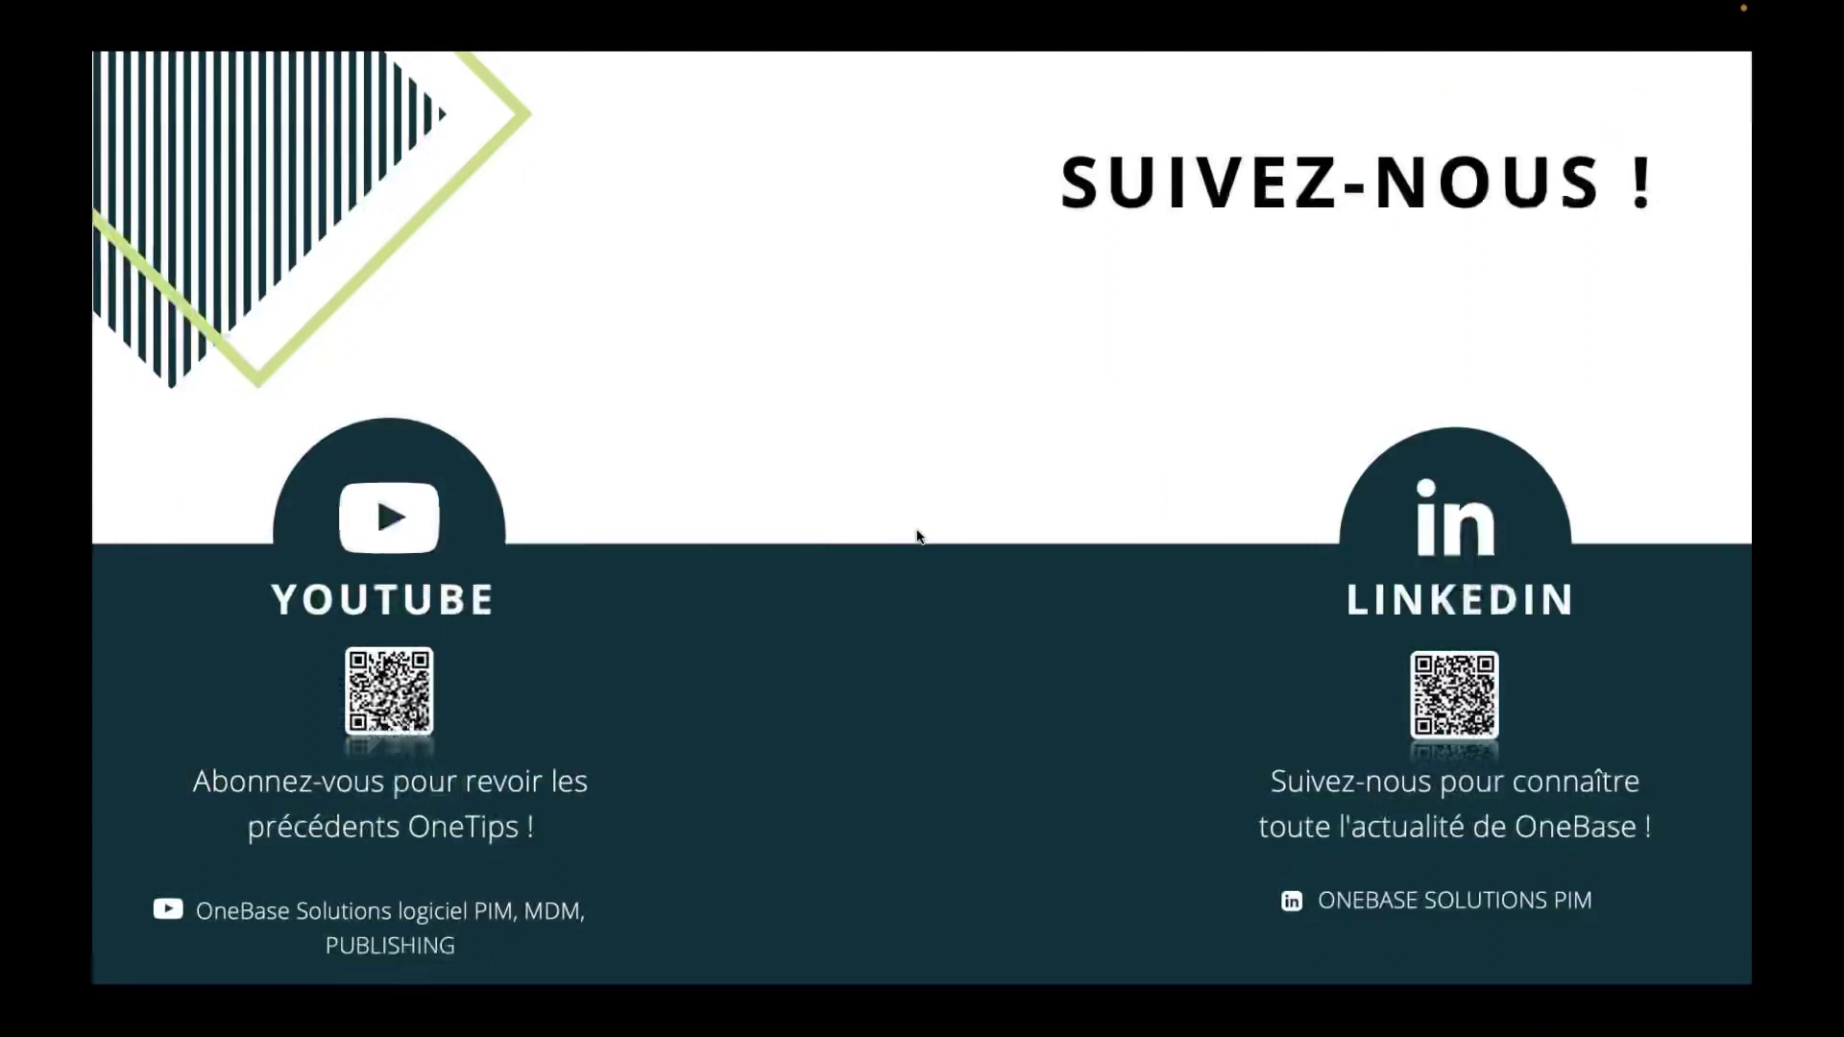